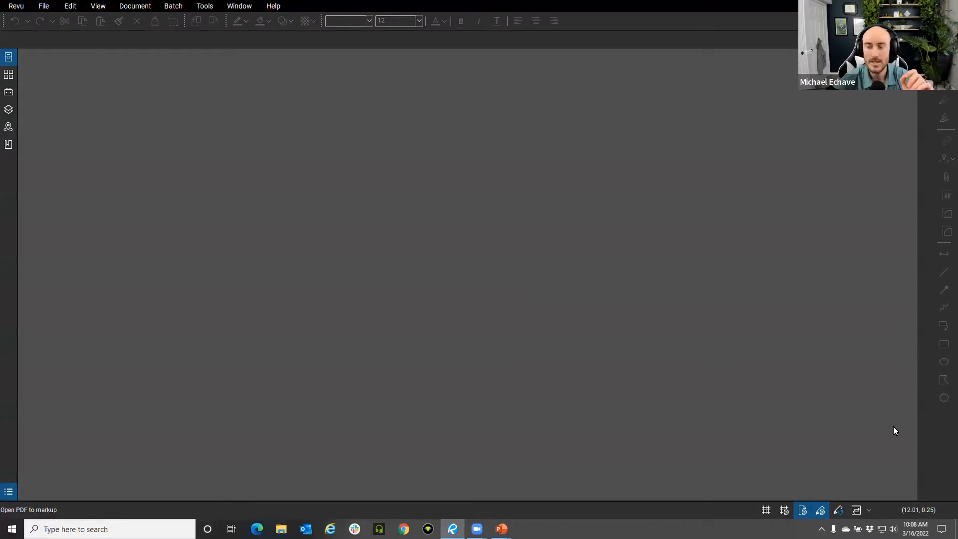
- Check the installed Revu edition and version in the About information, and close it
left_click(16, 6)
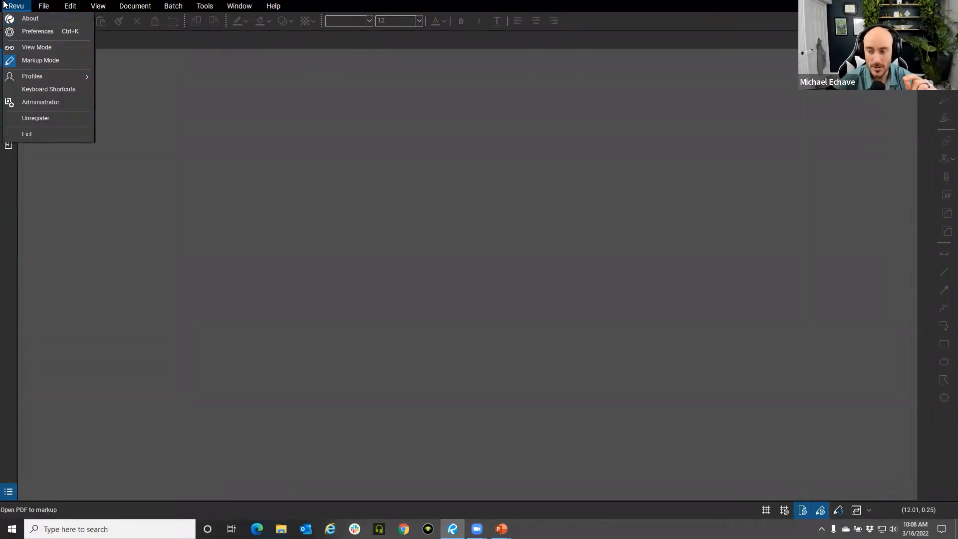
left_click(30, 6)
left_click(240, 6)
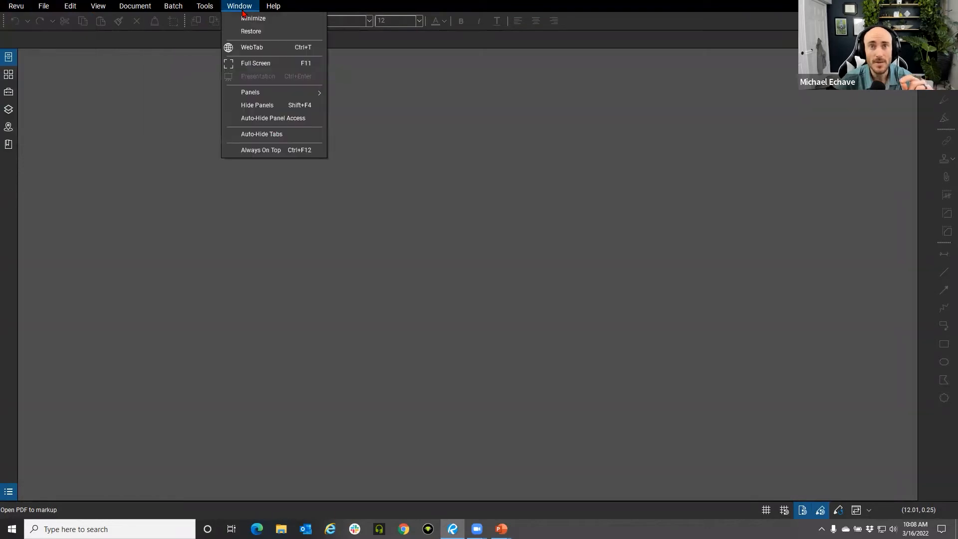
left_click(22, 8)
left_click(23, 30)
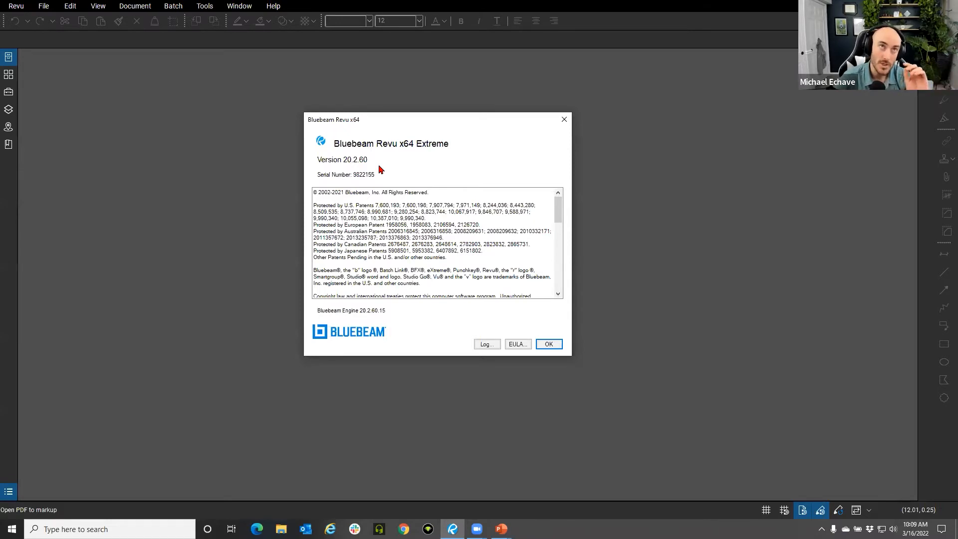
left_click(563, 123)
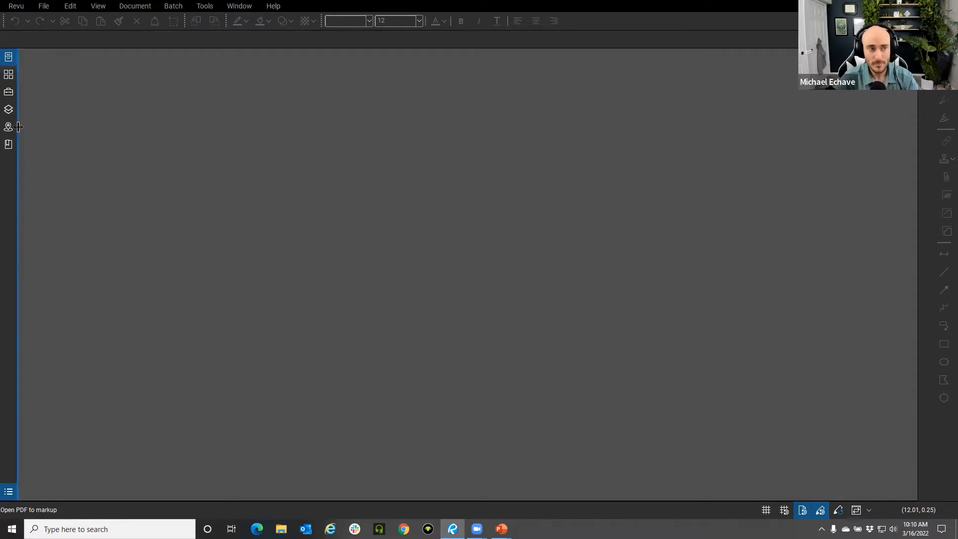
- Show the Tool Chest and the Markups List of the current profile
left_click(9, 92)
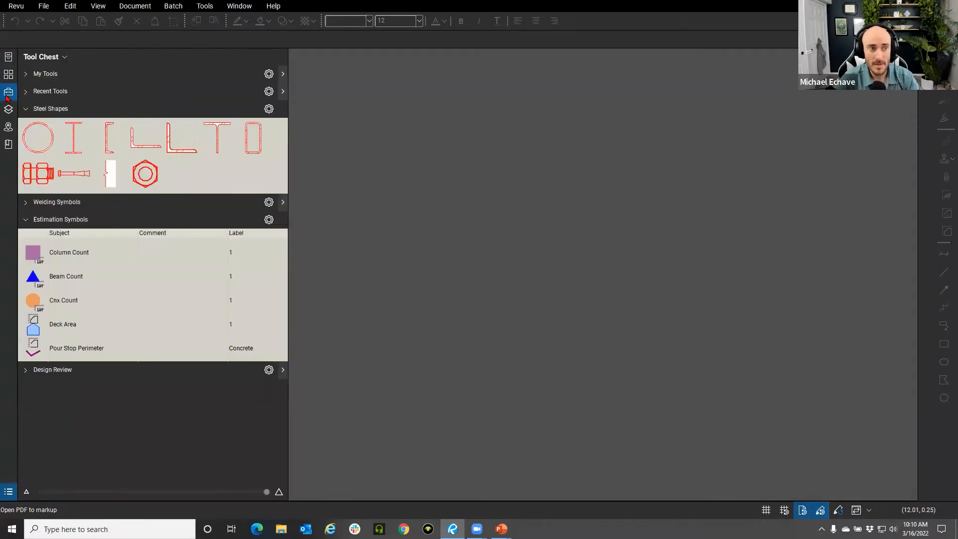
left_click(9, 492)
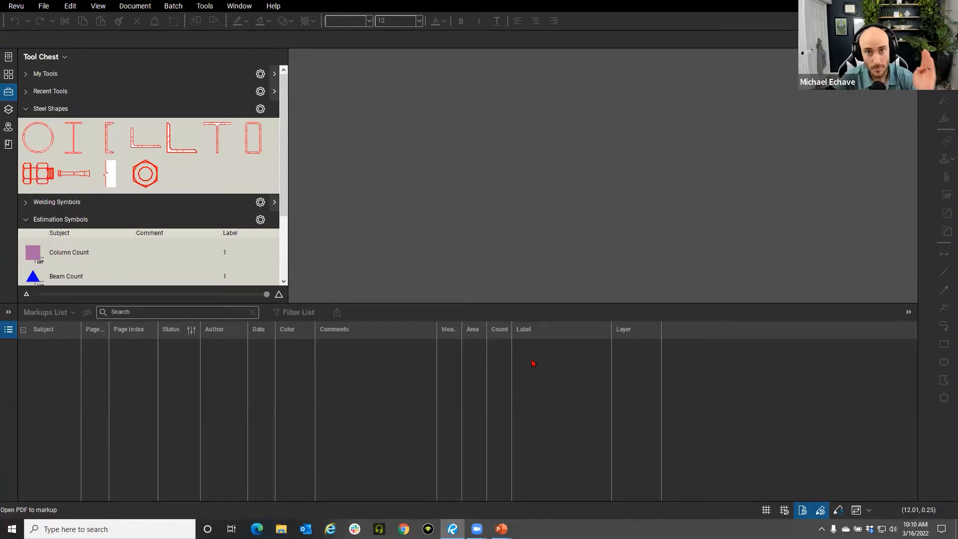
- Switch to the Revu Advanced profile and show its Tool Chest and Markups List
left_click(20, 11)
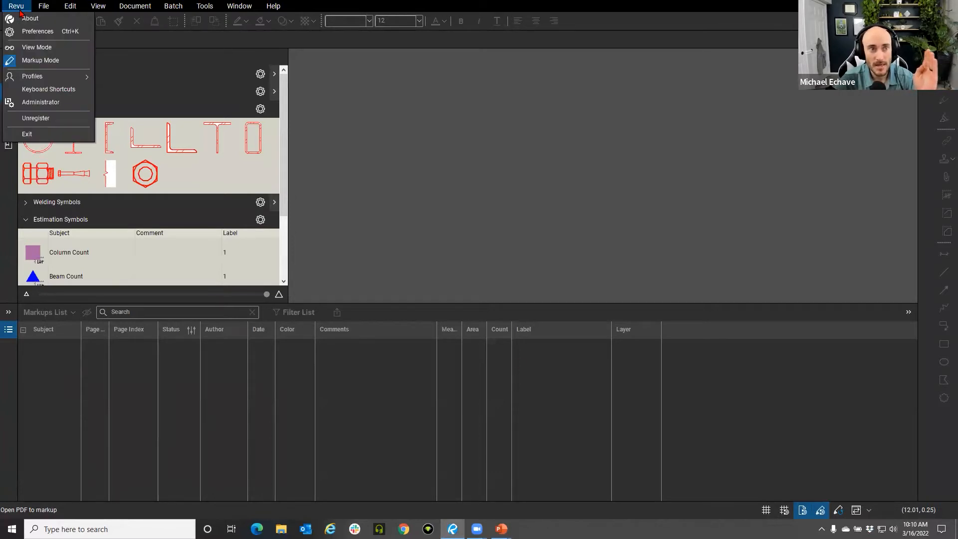
mouse_move(40, 82)
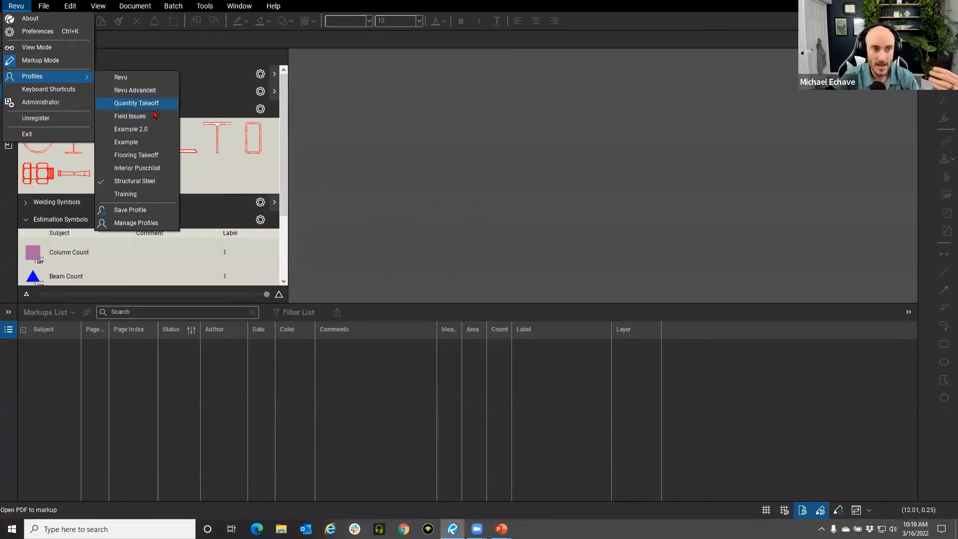
left_click(134, 90)
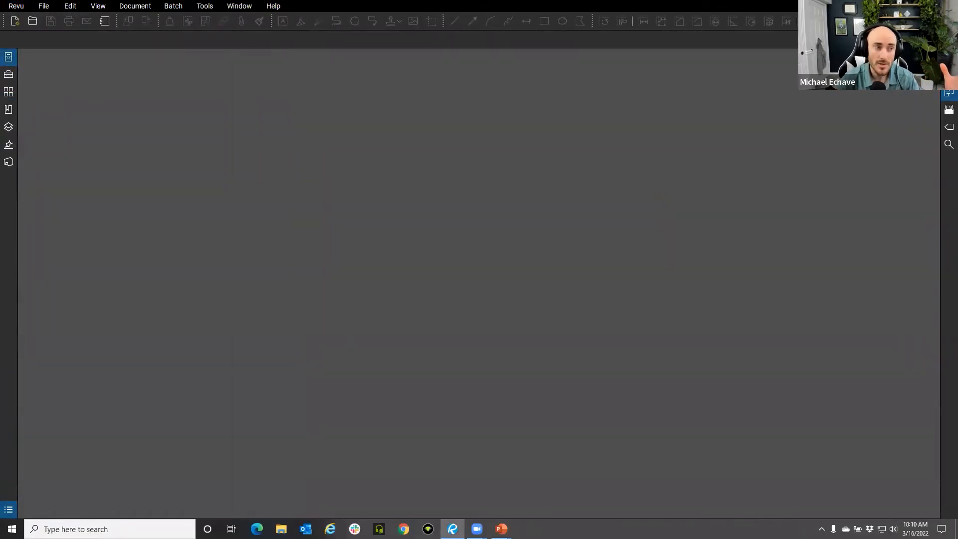
left_click(8, 75)
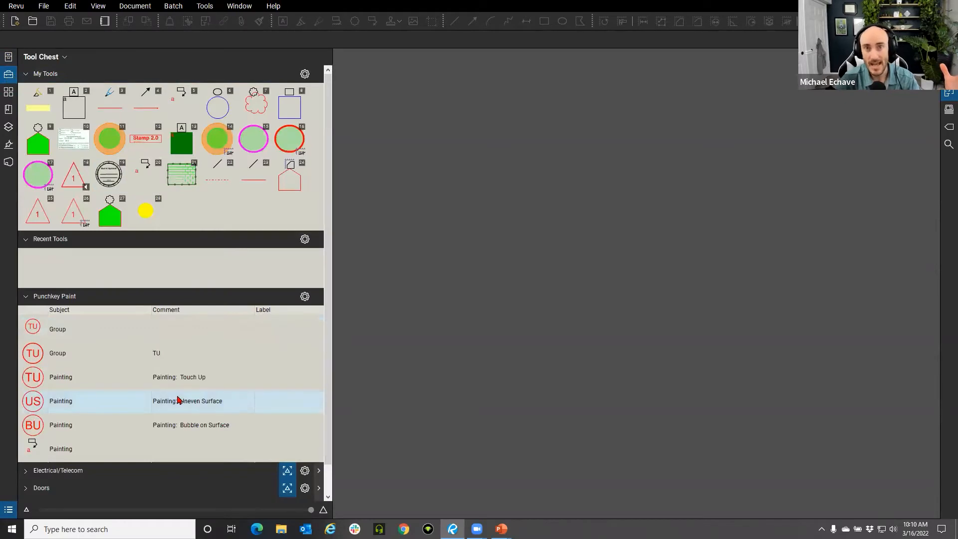
left_click(6, 508)
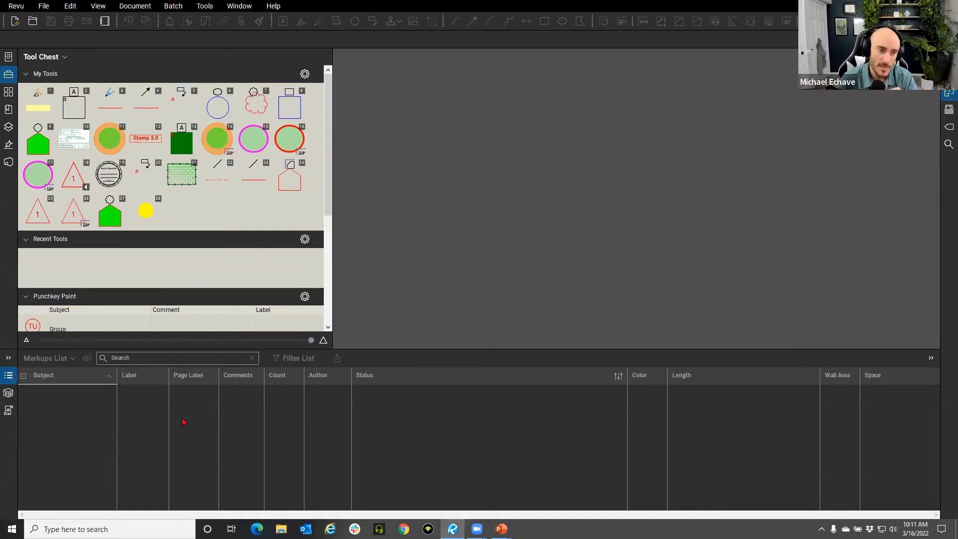
- Switch the interface to the Structural Steel profile
left_click(17, 6)
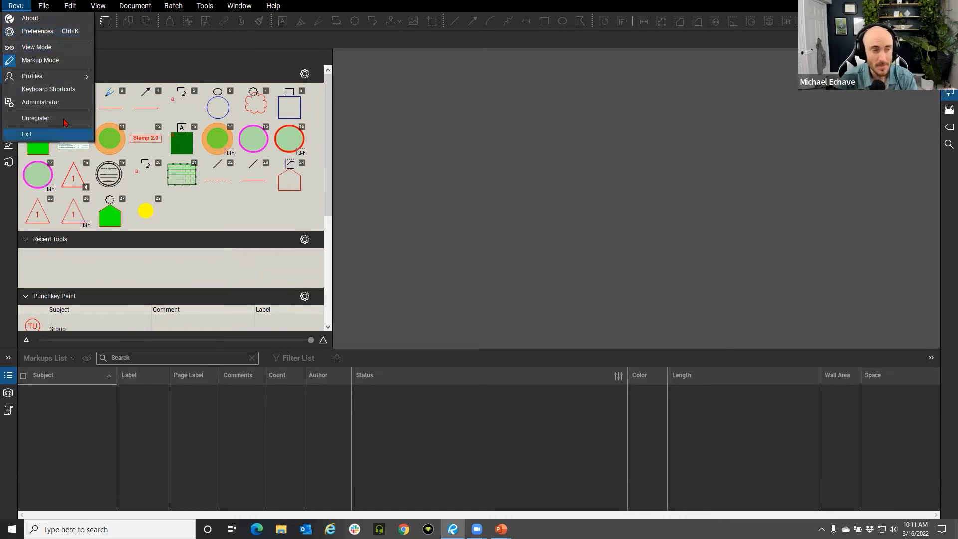
mouse_move(47, 77)
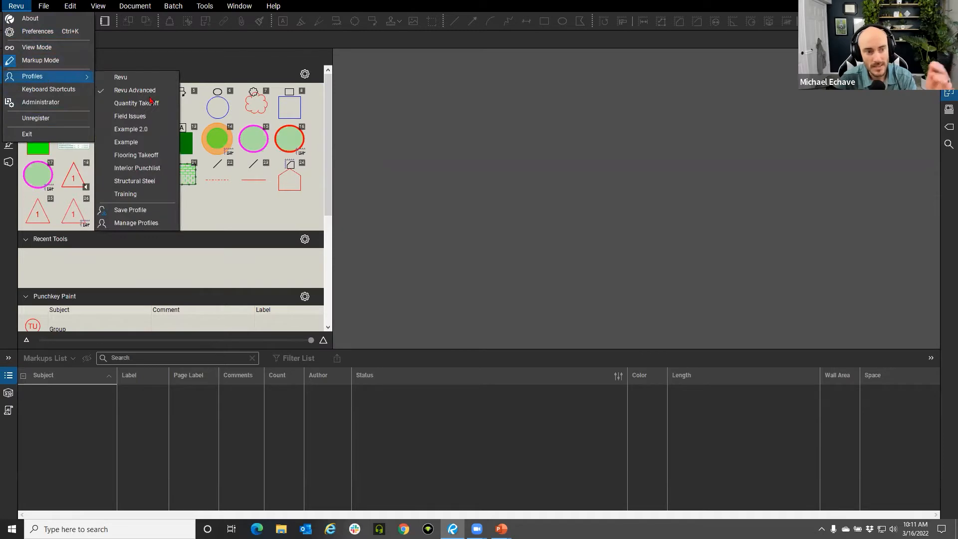
left_click(153, 180)
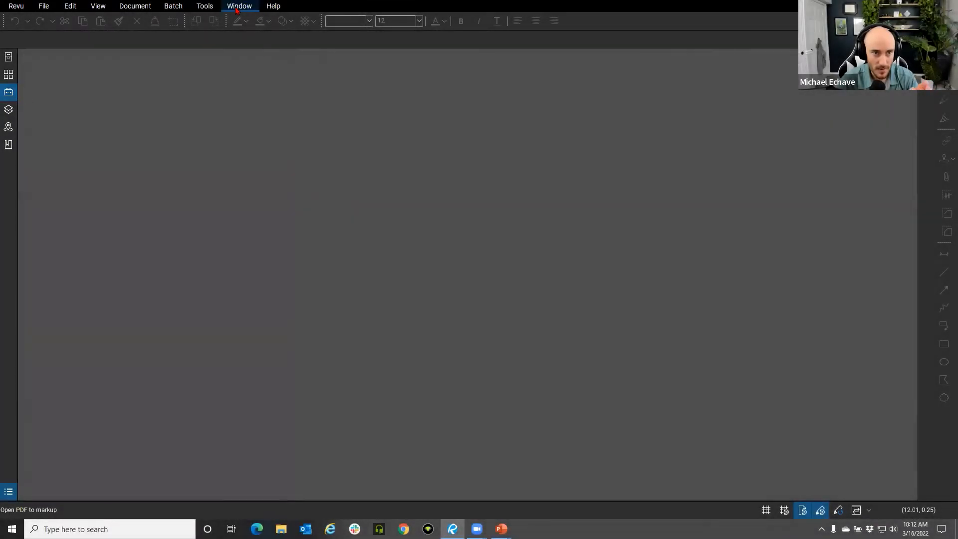
- Open a WebTab on the Revu Custom Libraries page, examine the downloadable profiles and tool sets, and close it
left_click(236, 10)
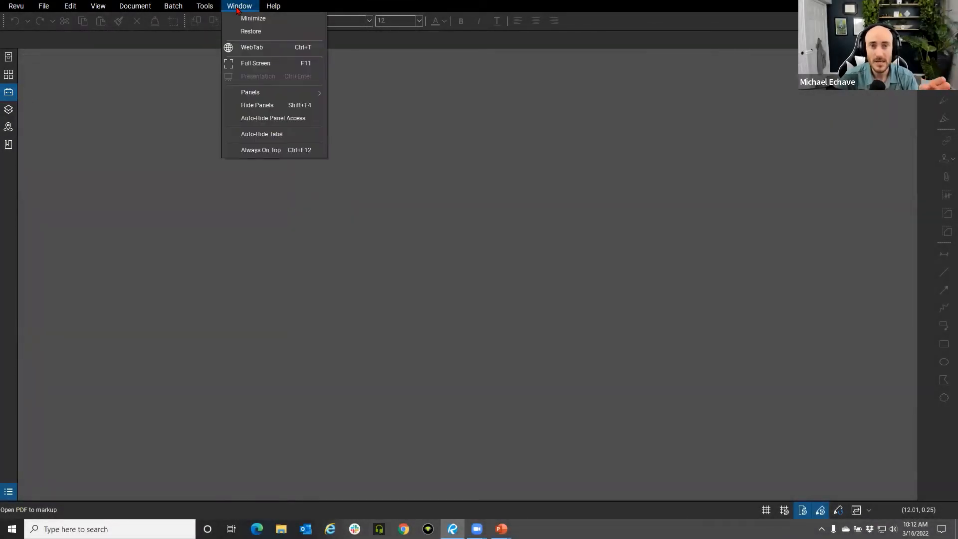
left_click(256, 47)
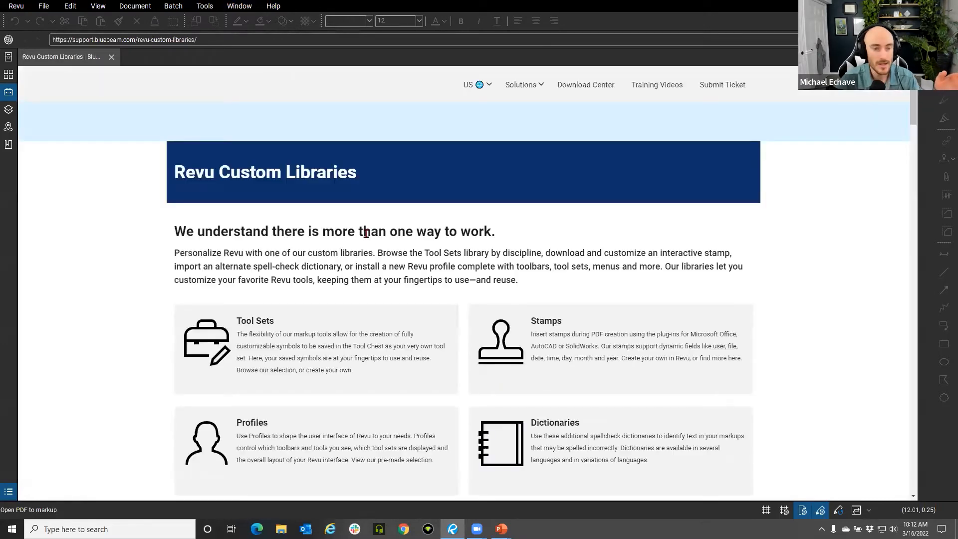
scroll(366, 233, "down", 5)
scroll(366, 233, "up", 3)
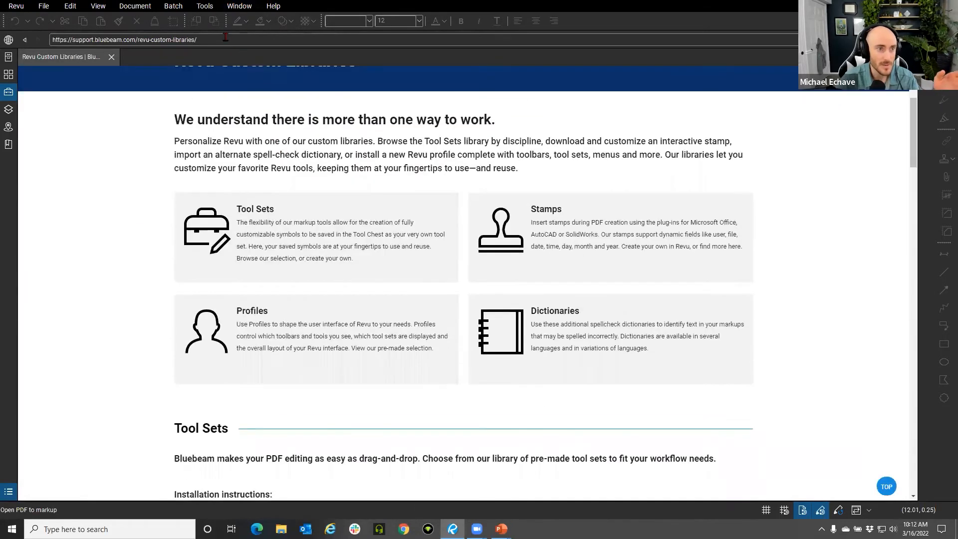
left_click(225, 38)
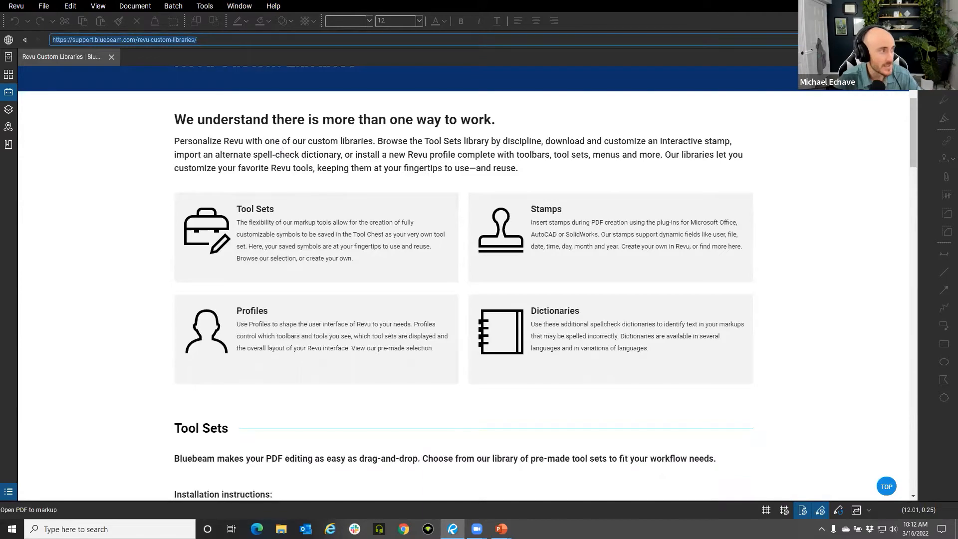
scroll(317, 234, "down", 20)
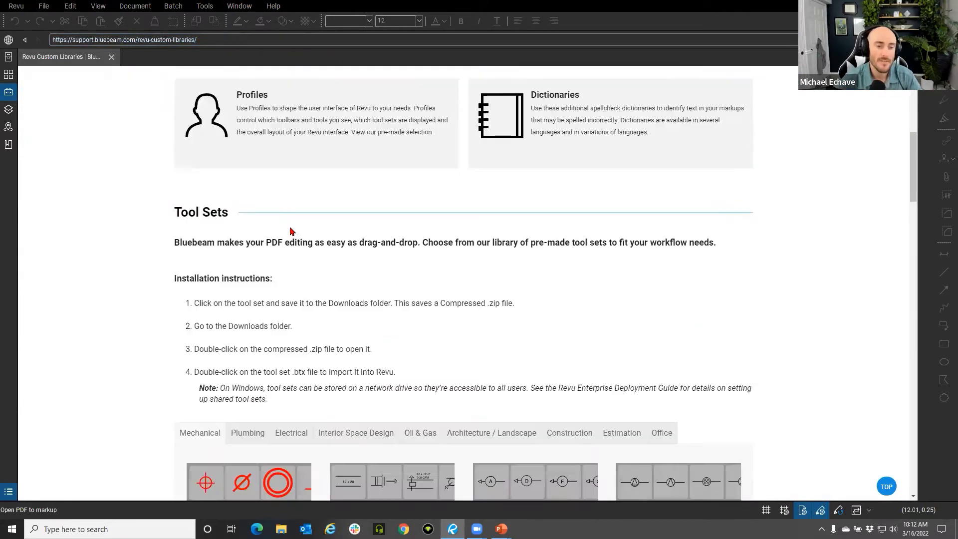
scroll(281, 224, "down", 15)
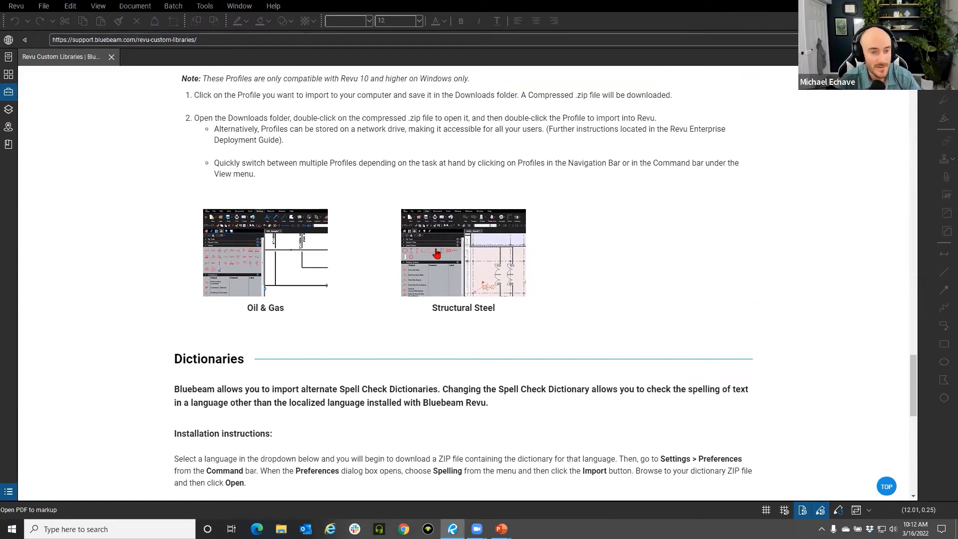
scroll(436, 254, "up", 2)
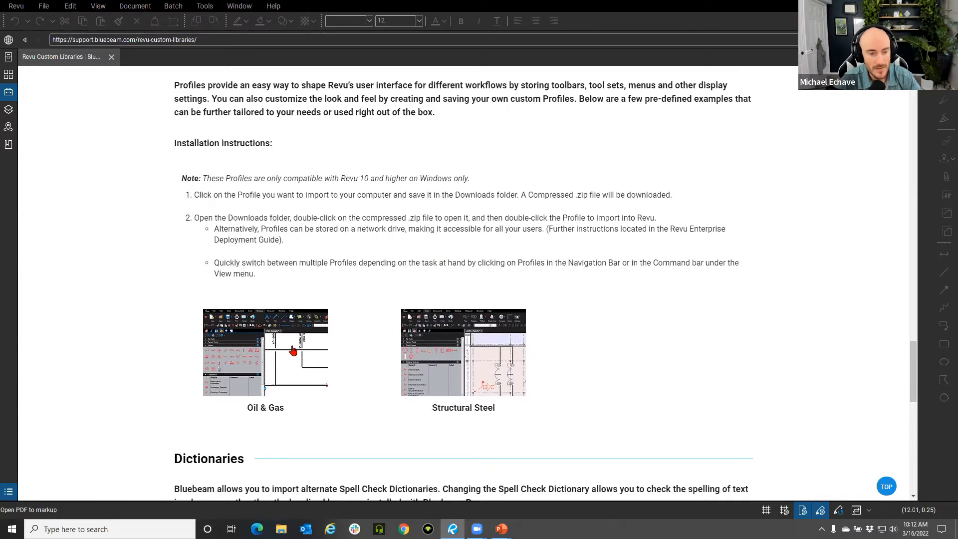
scroll(360, 397, "up", 6)
scroll(359, 398, "up", 20)
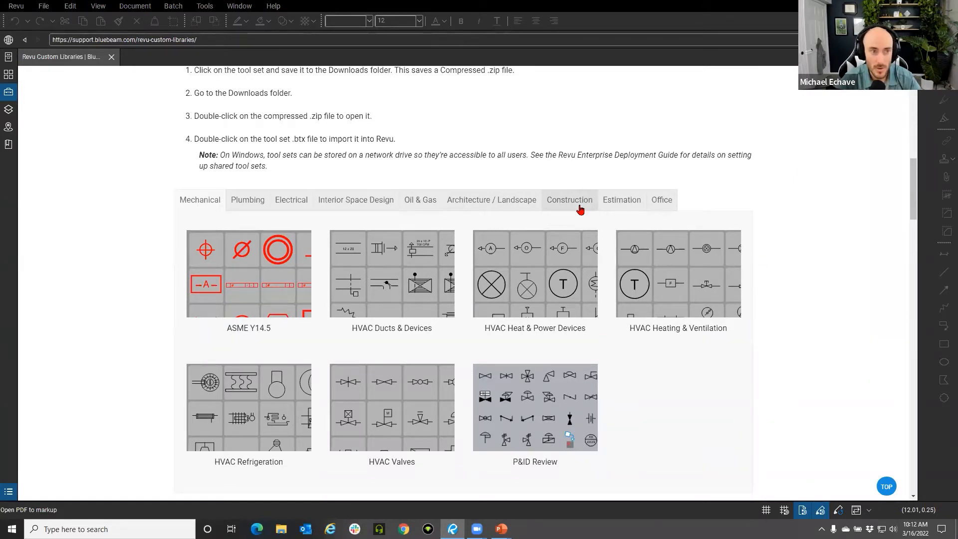
left_click(112, 57)
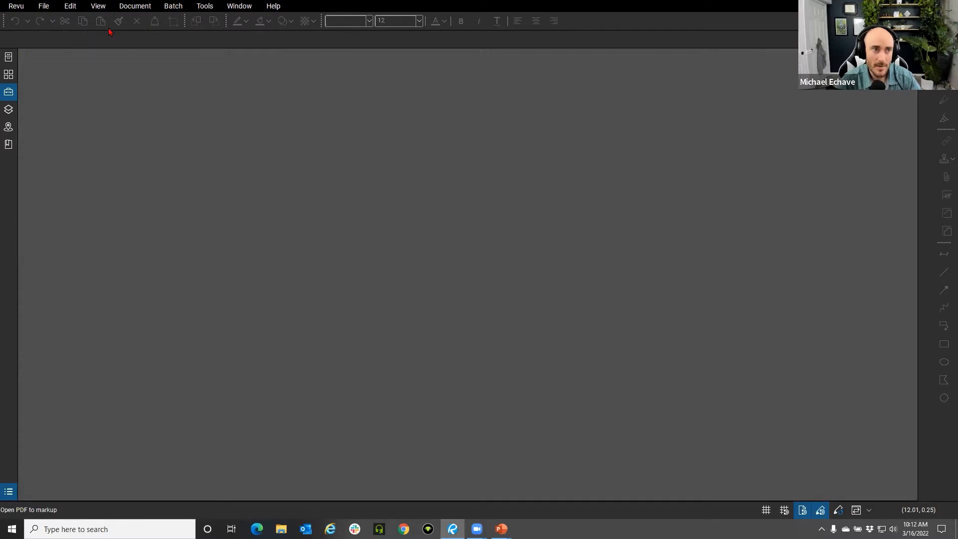
- Show the Redaction toolbar and hide it again
right_click(462, 26)
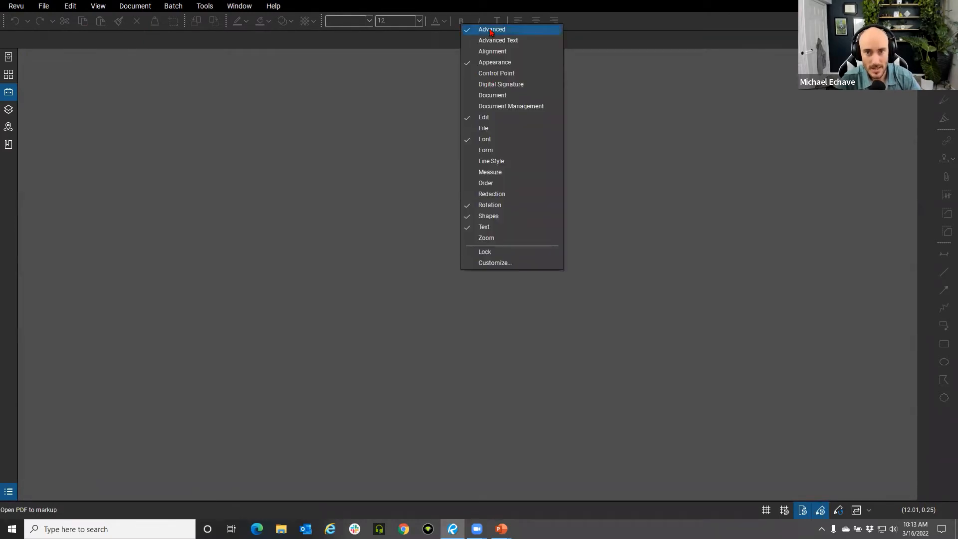
left_click(518, 195)
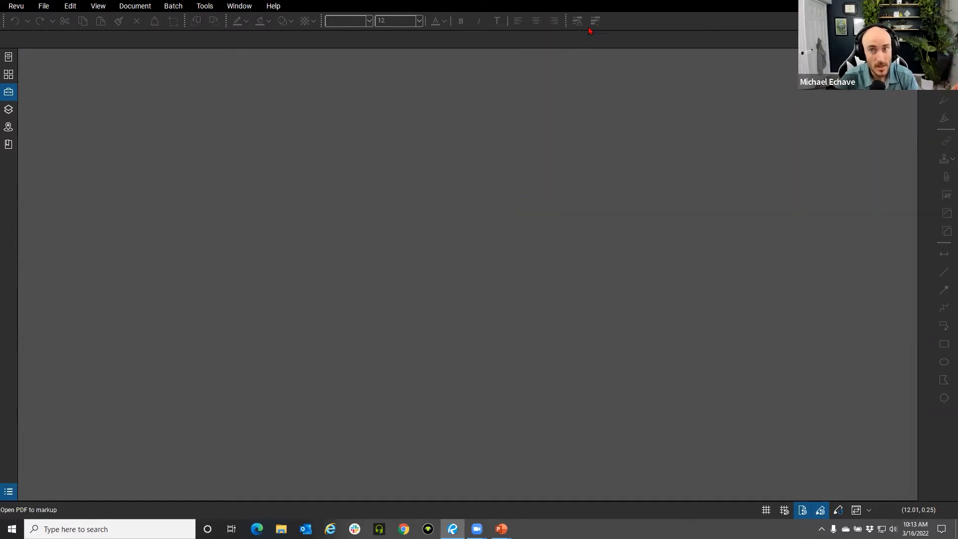
right_click(602, 19)
left_click(637, 187)
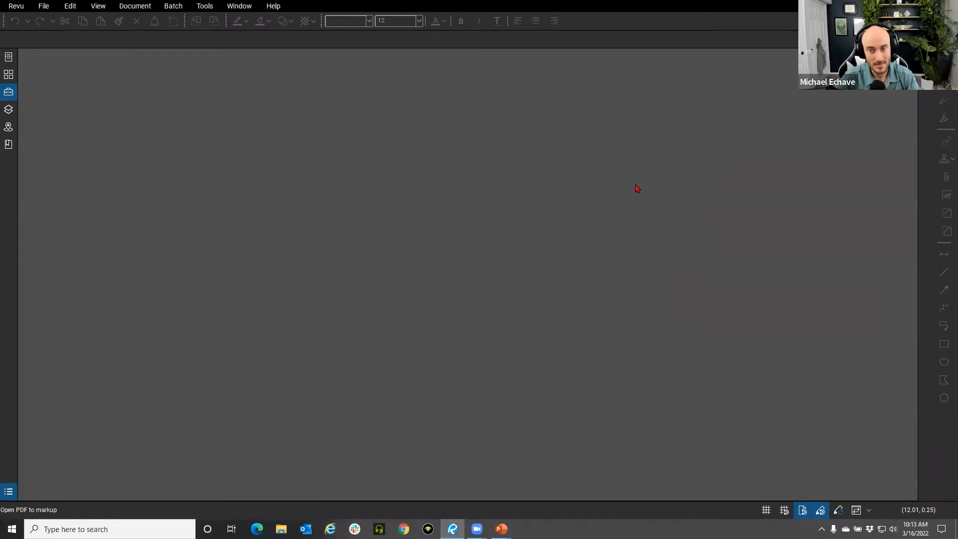
right_click(583, 25)
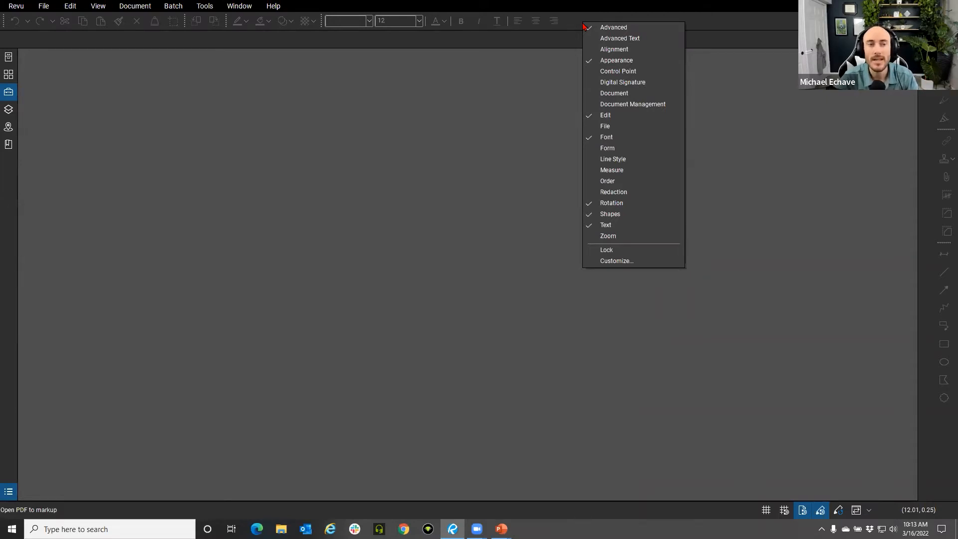
left_click(524, 76)
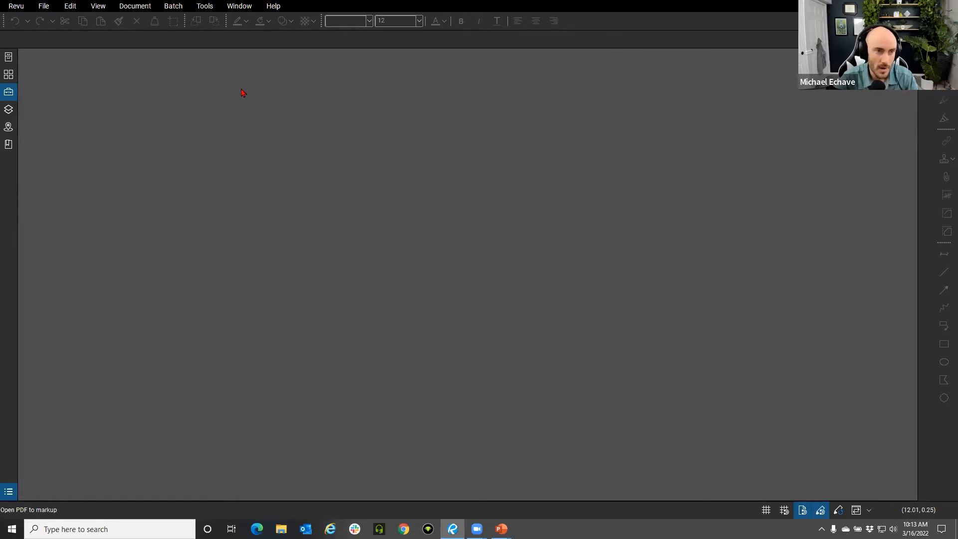
left_click(205, 6)
mouse_move(223, 25)
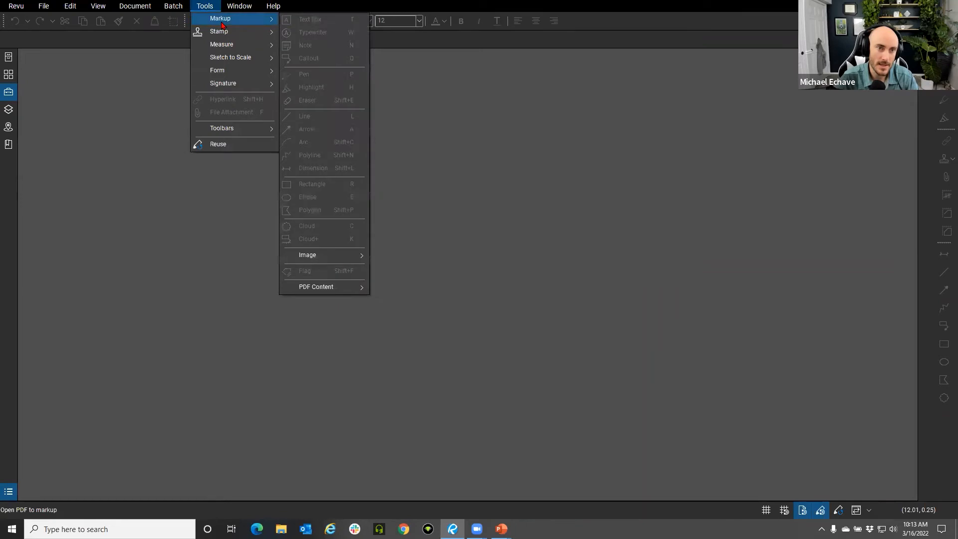
left_click(50, 43)
- Open Samtec.pdf from the pinned Completed Sets files
left_click(9, 59)
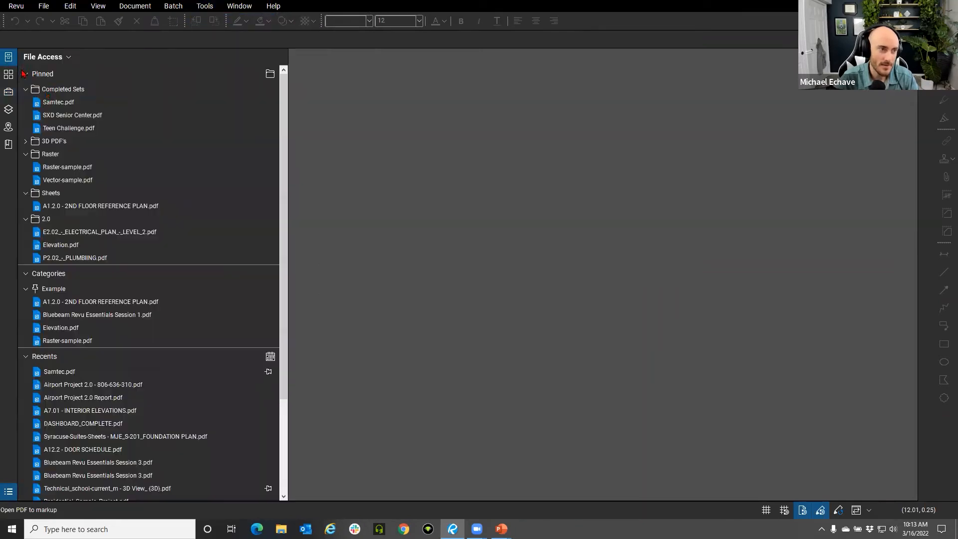
left_click(65, 99)
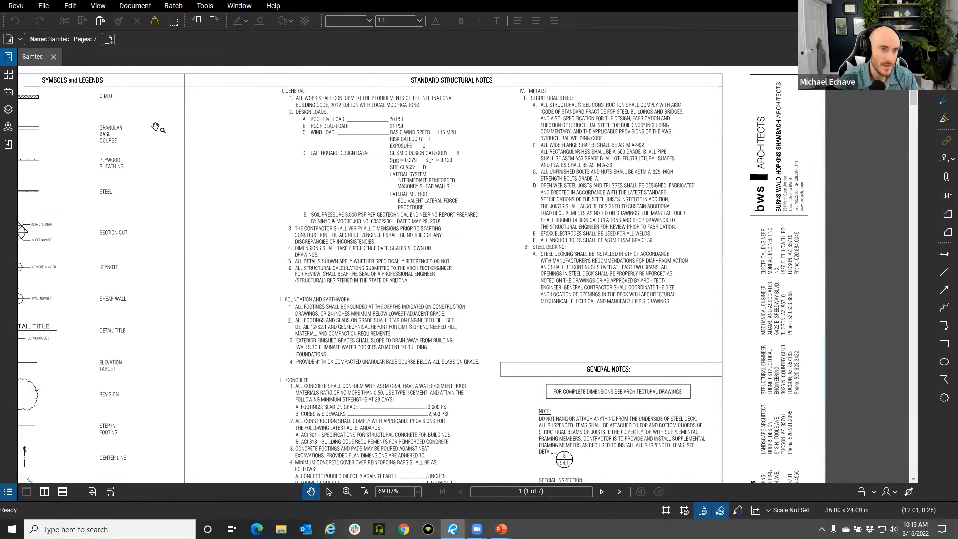
- Examine the available markup tools and their keyboard shortcuts, and leave the list
left_click(205, 6)
mouse_move(223, 19)
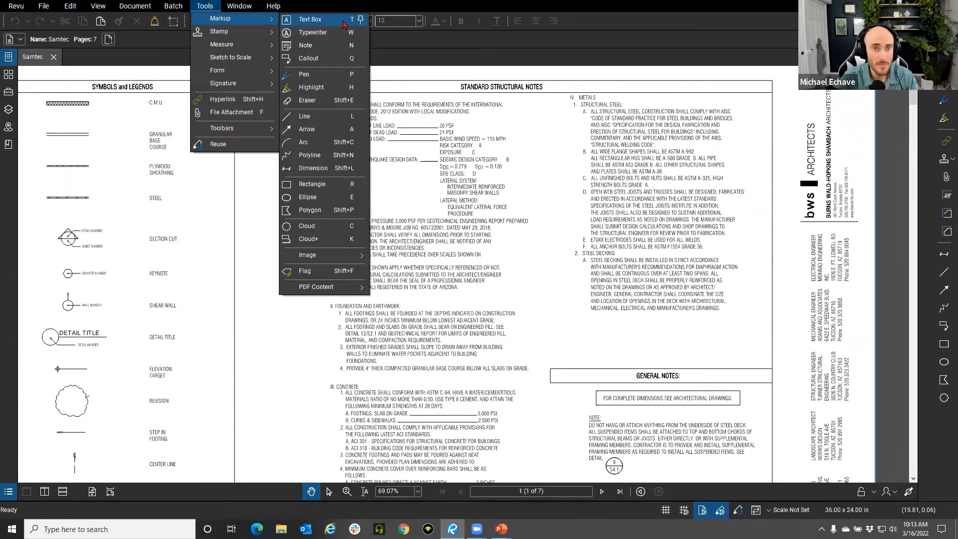
left_click(359, 22)
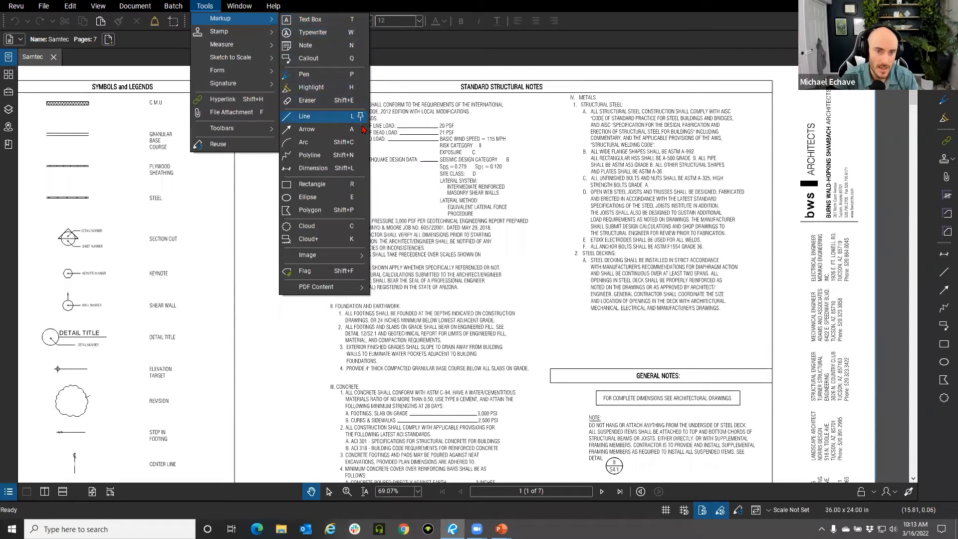
left_click(360, 168)
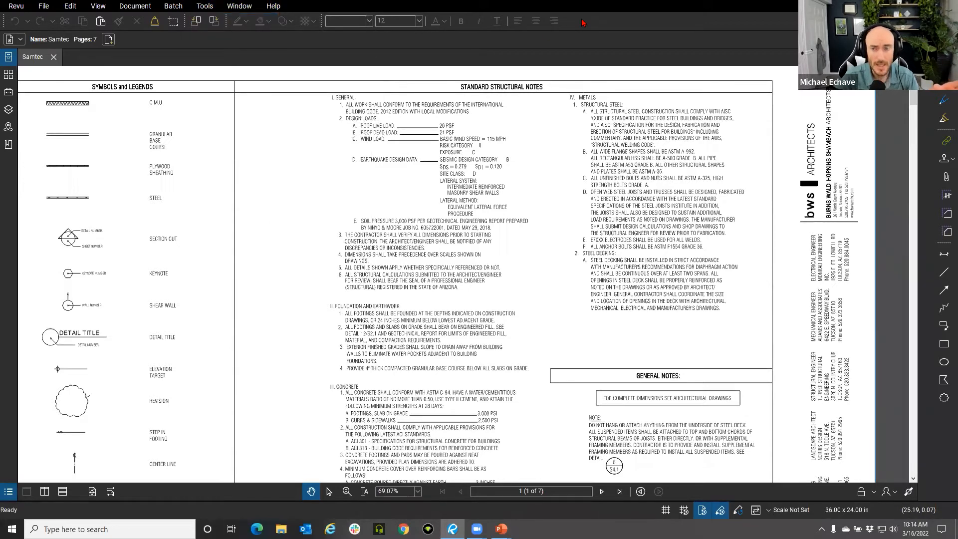
- Open the toolbar customization and enable the Flatten tool on the Advanced toolbar, applying the change
right_click(582, 22)
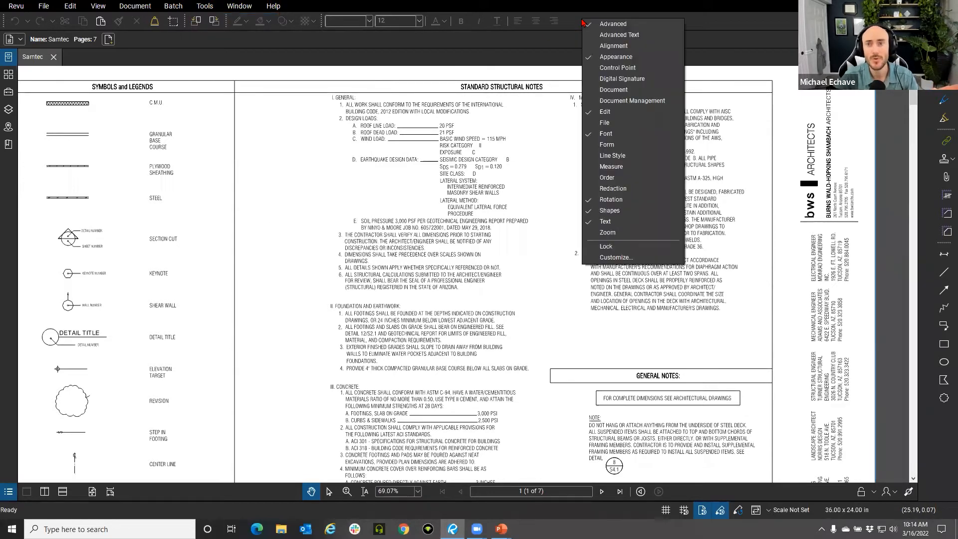
left_click(615, 257)
left_click_drag(440, 133, 421, 82)
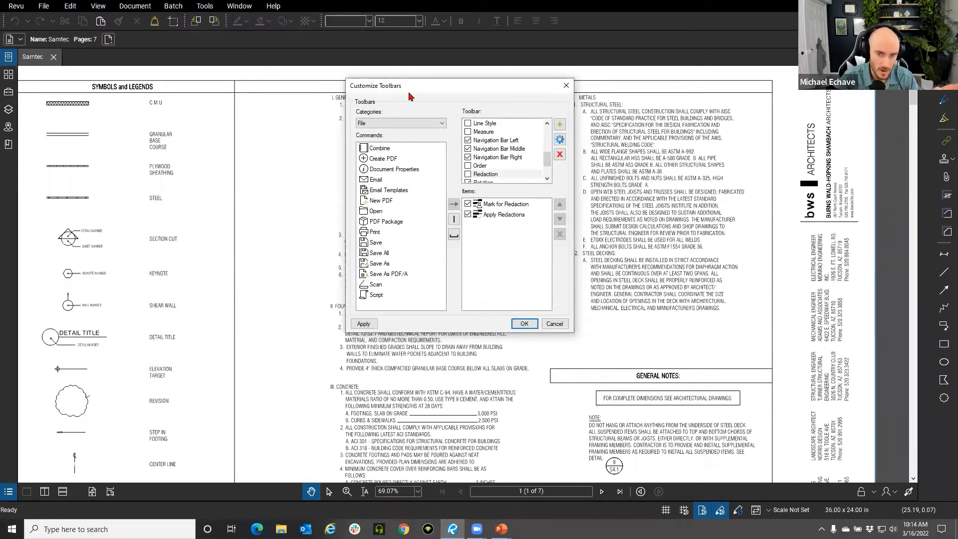
scroll(517, 142, "up", 2)
scroll(492, 173, "down", 3)
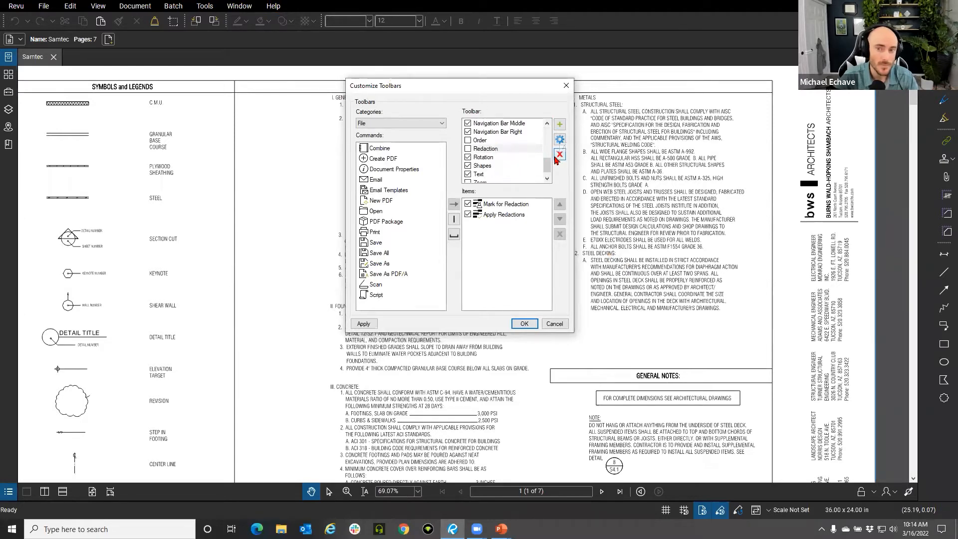
scroll(488, 139, "up", 5)
left_click(489, 125)
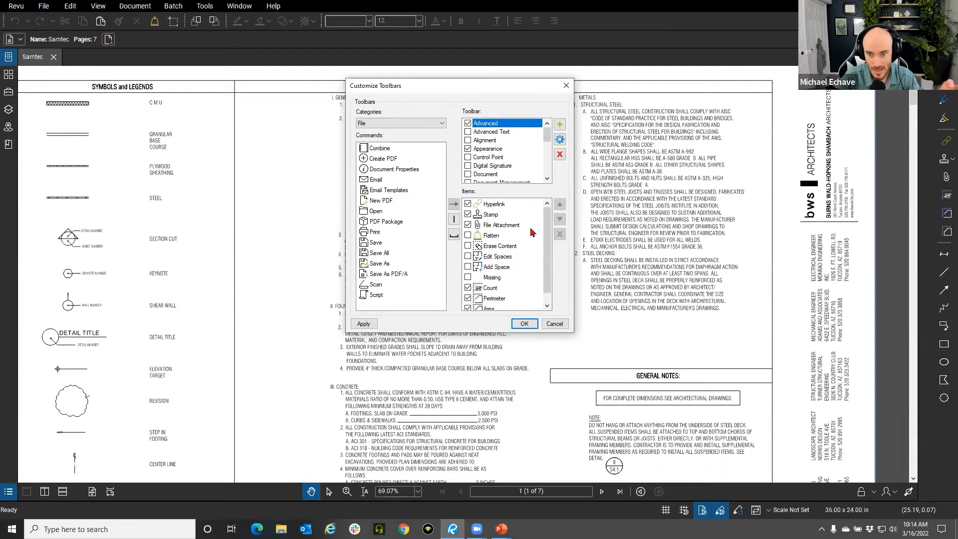
scroll(506, 279, "down", 1)
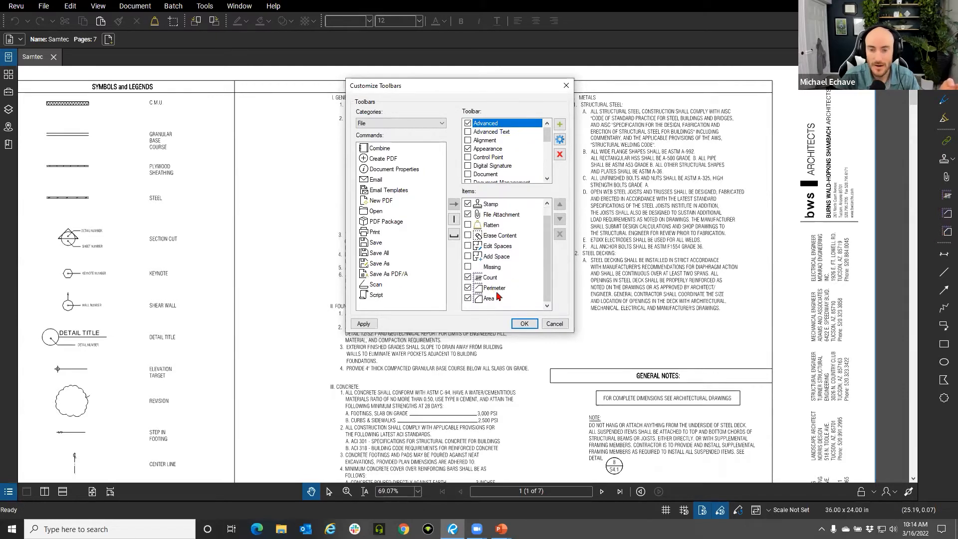
scroll(498, 297, "up", 1)
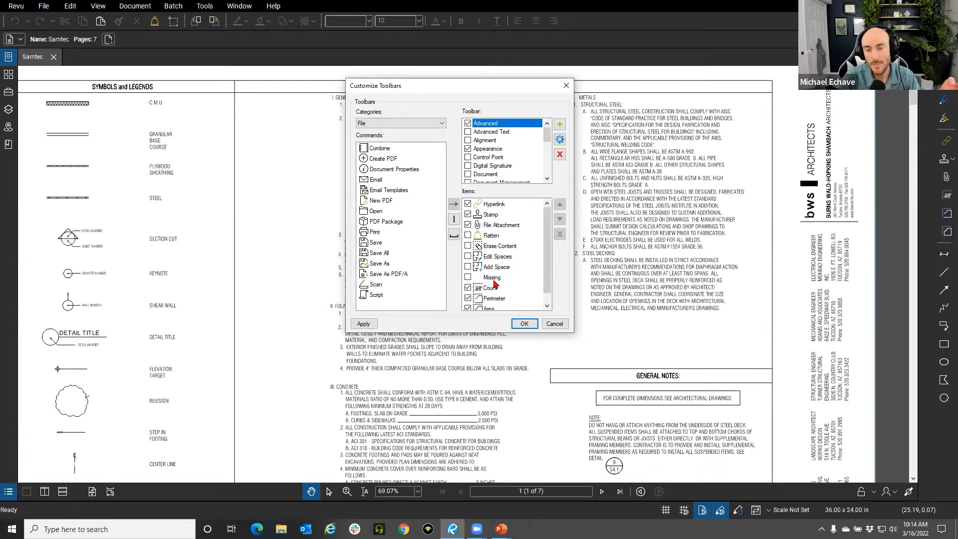
left_click(467, 234)
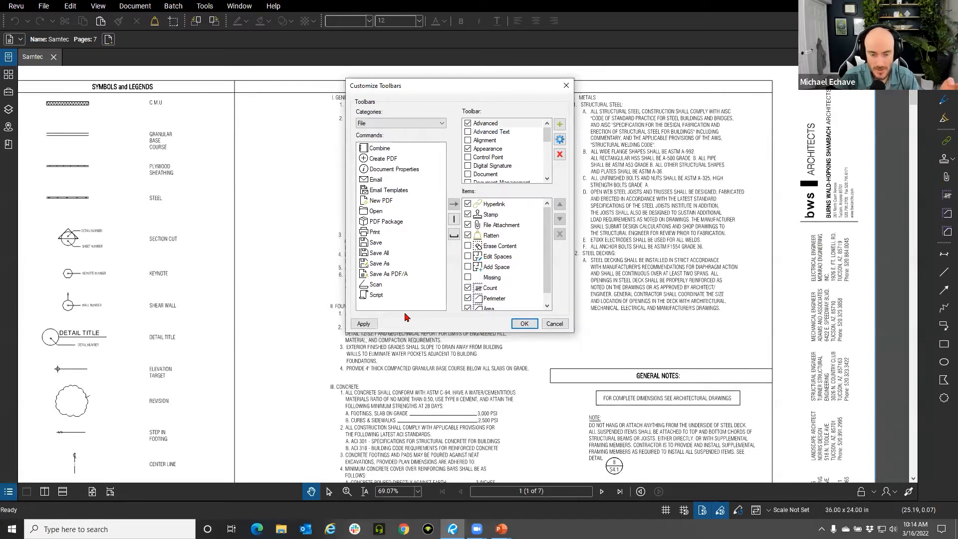
left_click(366, 324)
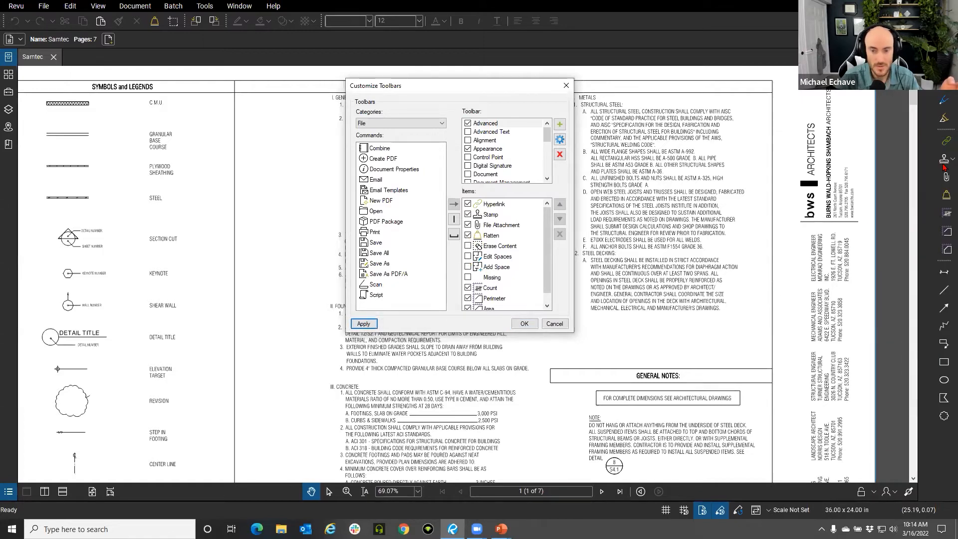
- Move Flatten up one place, above File Attachment, on the Advanced toolbar and apply the new order
left_click(492, 237)
left_click(559, 205)
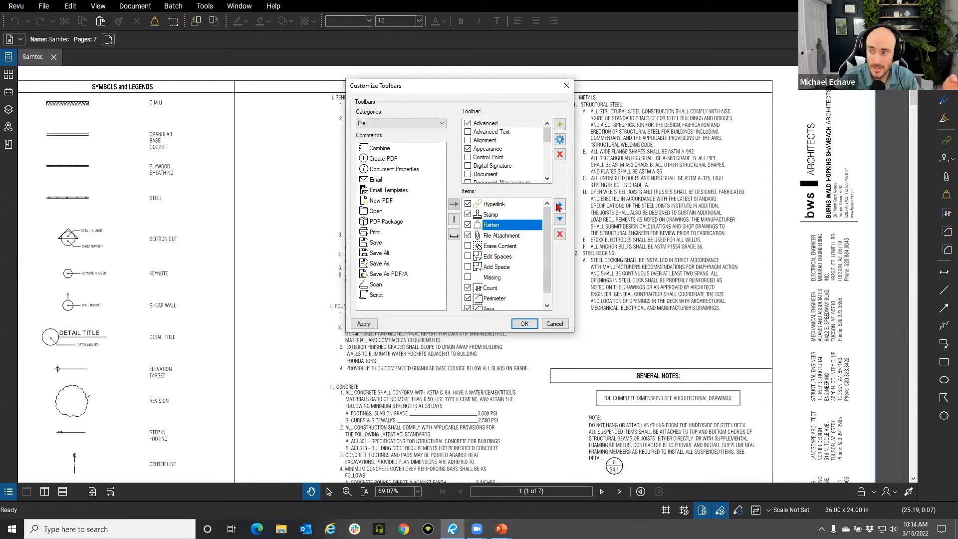
left_click(365, 324)
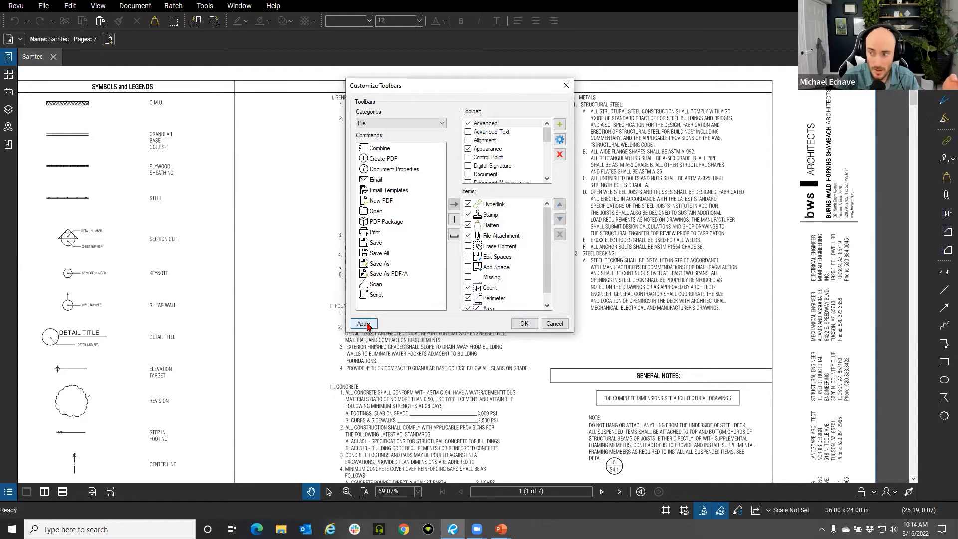
- Examine the commands of the All category that can be added to a toolbar, such as Count and Crop Pages, and close the customization
left_click(510, 236)
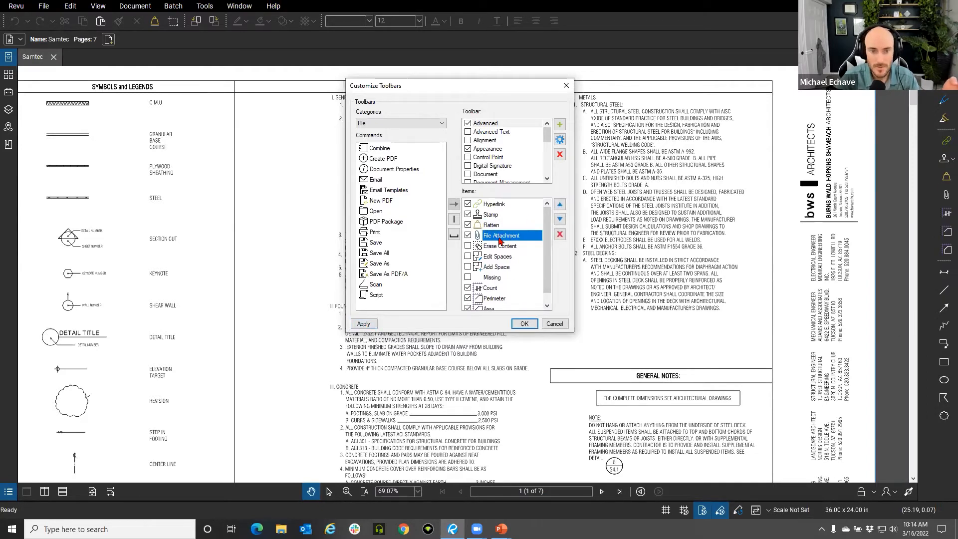
left_click(397, 124)
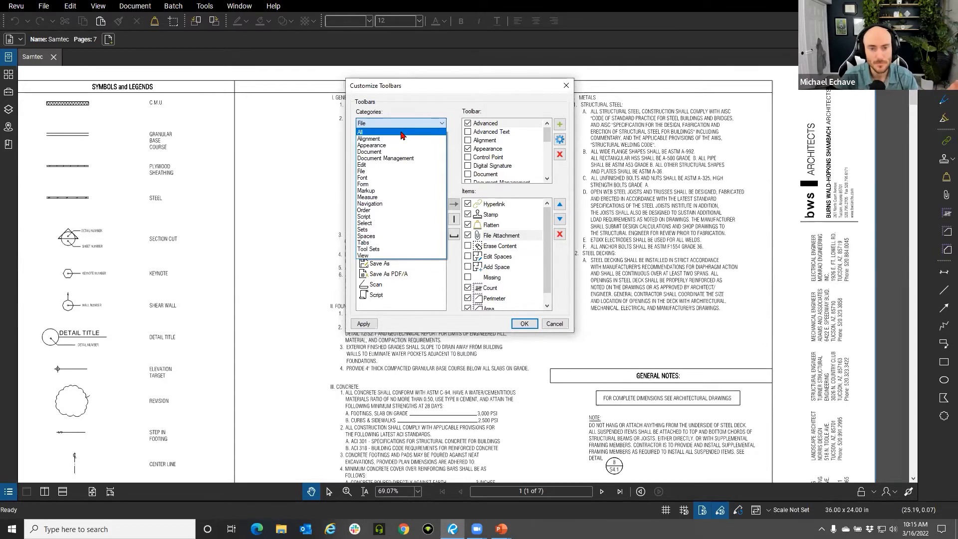
left_click(401, 133)
scroll(393, 227, "down", 5)
scroll(393, 234, "down", 6)
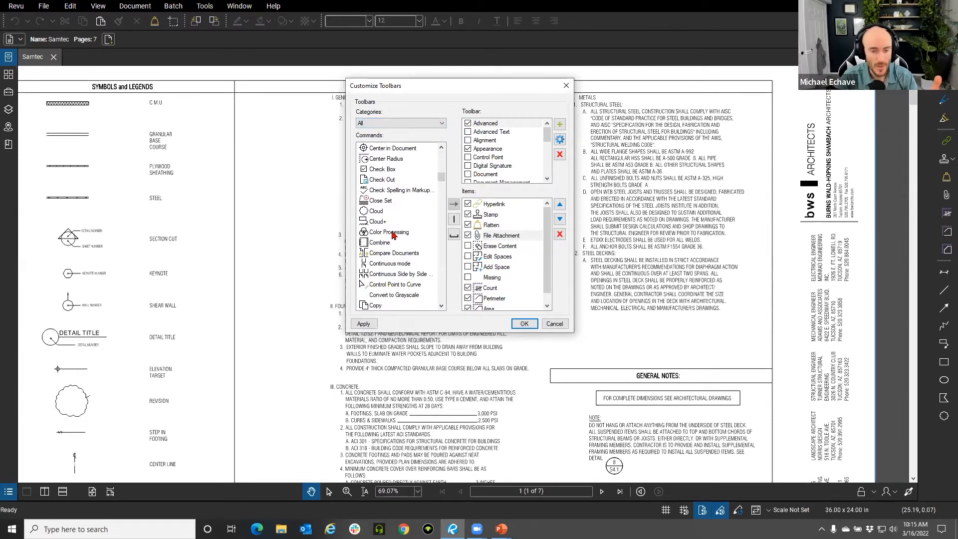
scroll(393, 234, "down", 3)
left_click(393, 225)
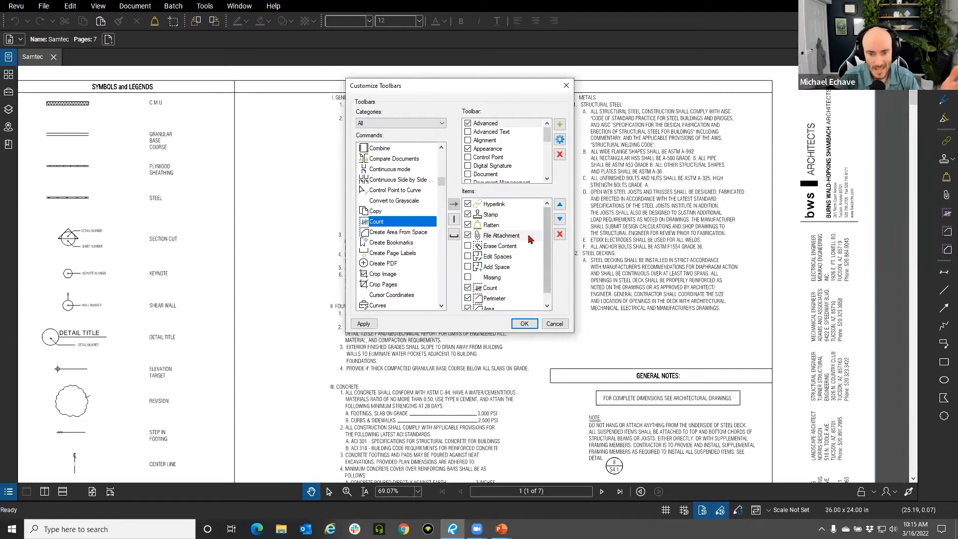
left_click(395, 284)
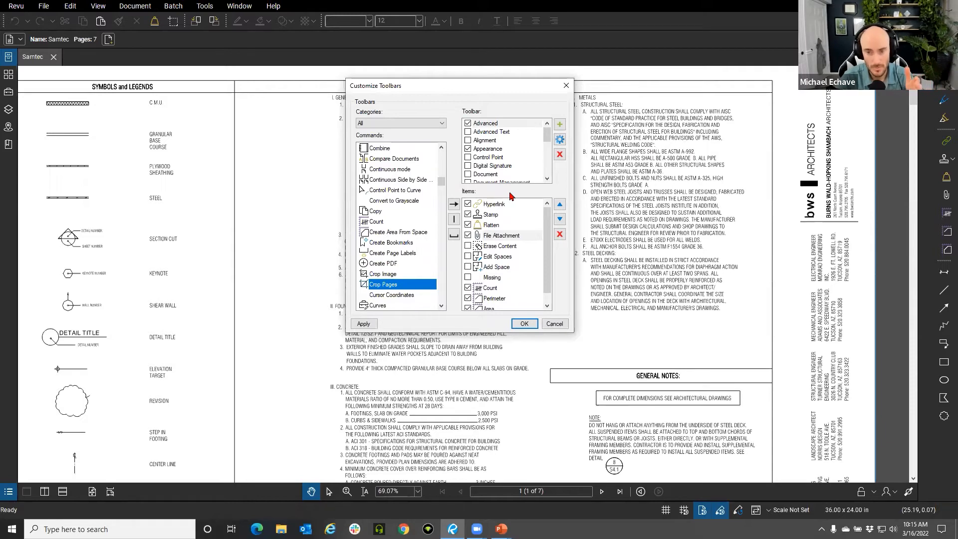
left_click(566, 85)
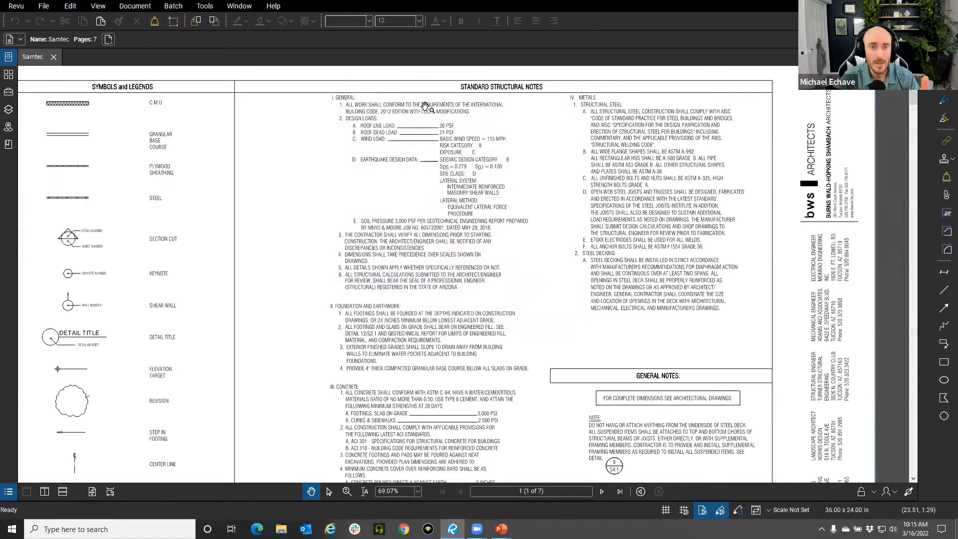
- View the list of available profiles and leave it without switching
left_click(16, 7)
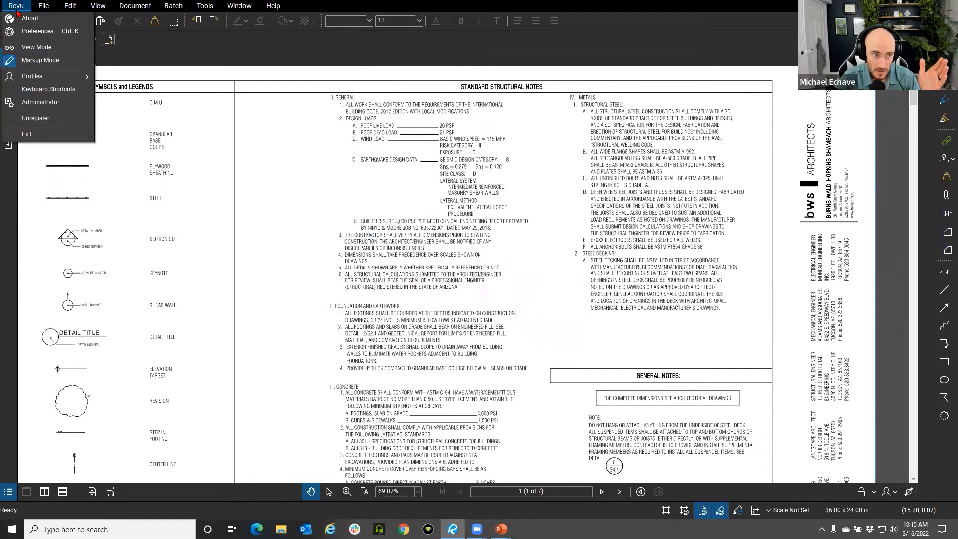
mouse_move(36, 81)
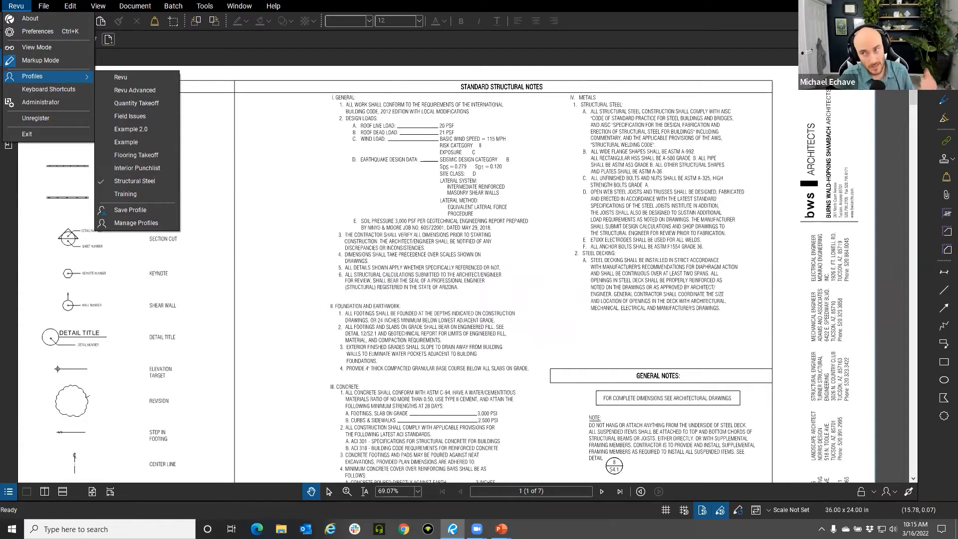
key("Escape")
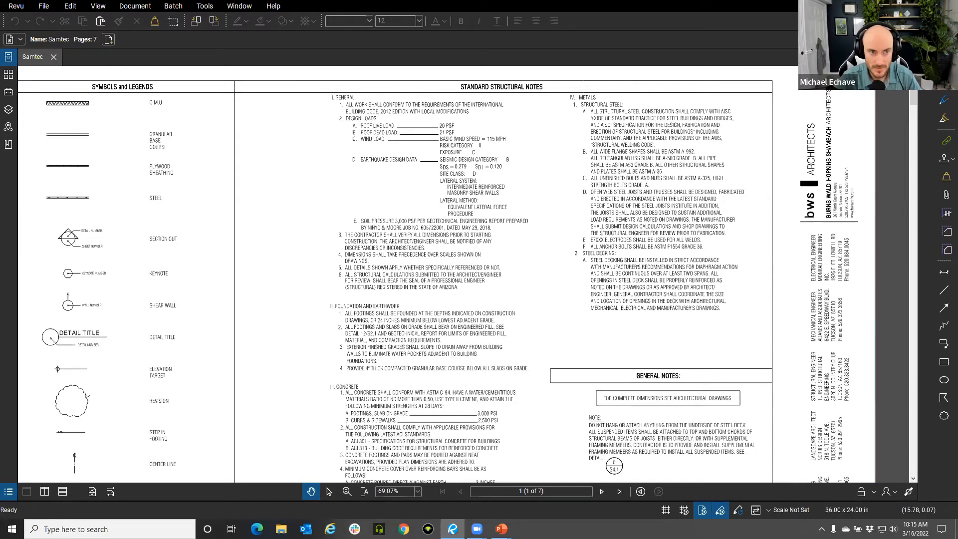
- Open the profile manager and look at the naming prompt for a new profile, leaving it without adding one
left_click(22, 7)
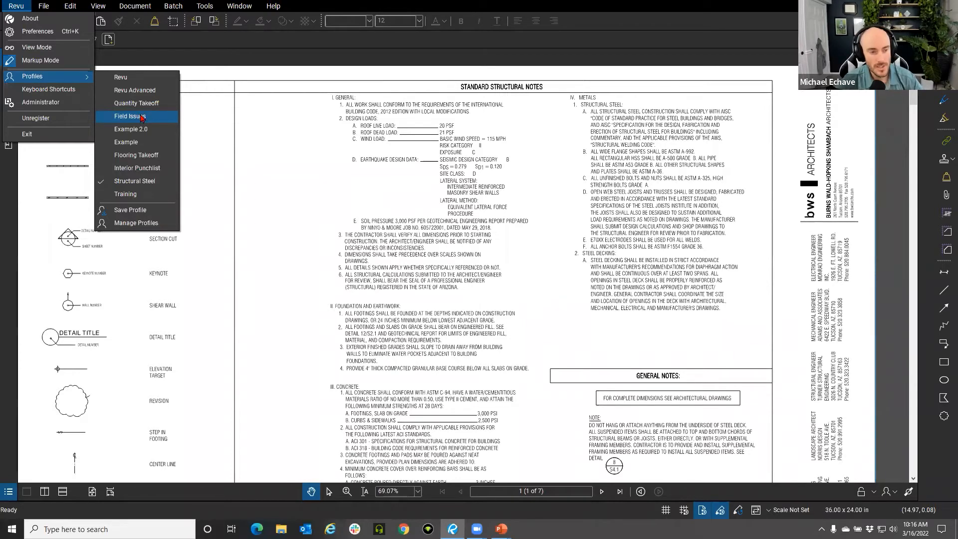
left_click(153, 223)
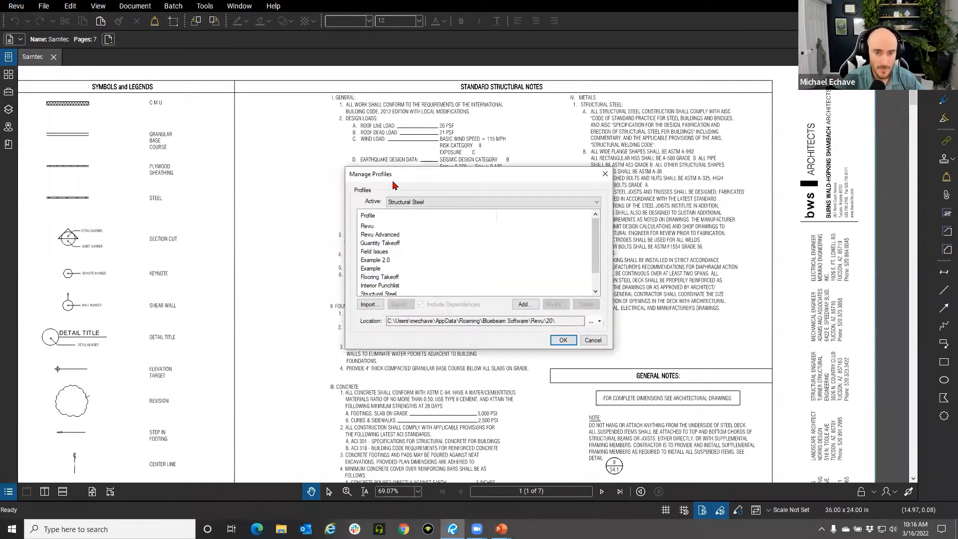
left_click_drag(393, 176, 339, 109)
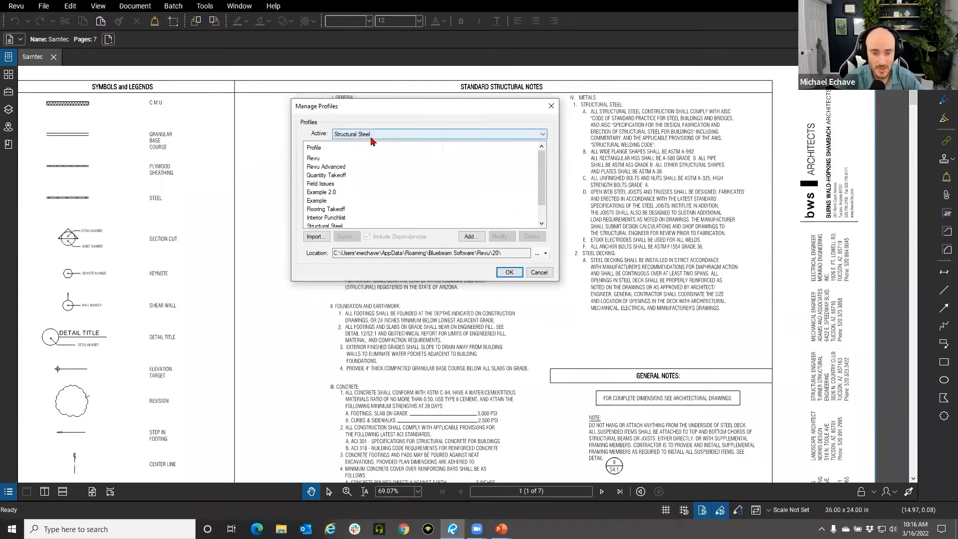
left_click(473, 237)
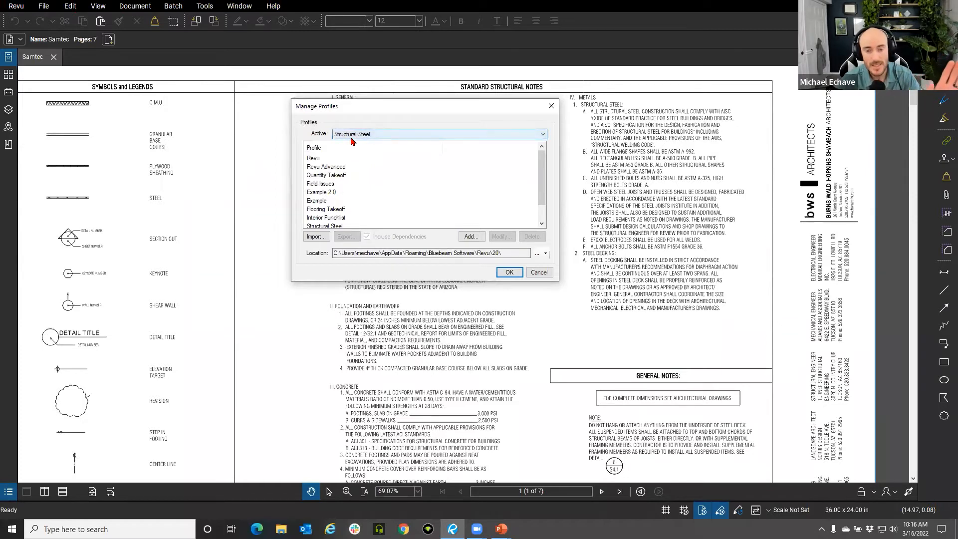
left_click(472, 237)
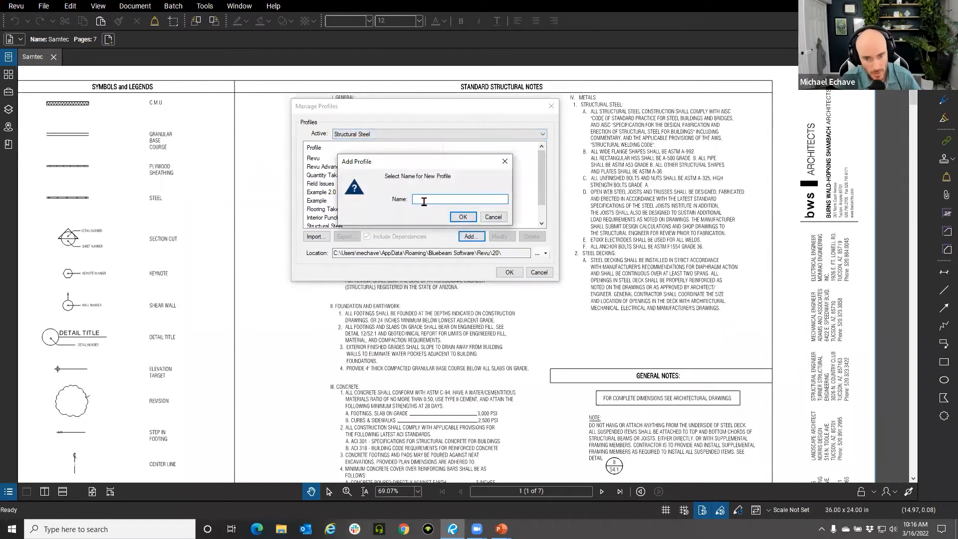
left_click(492, 217)
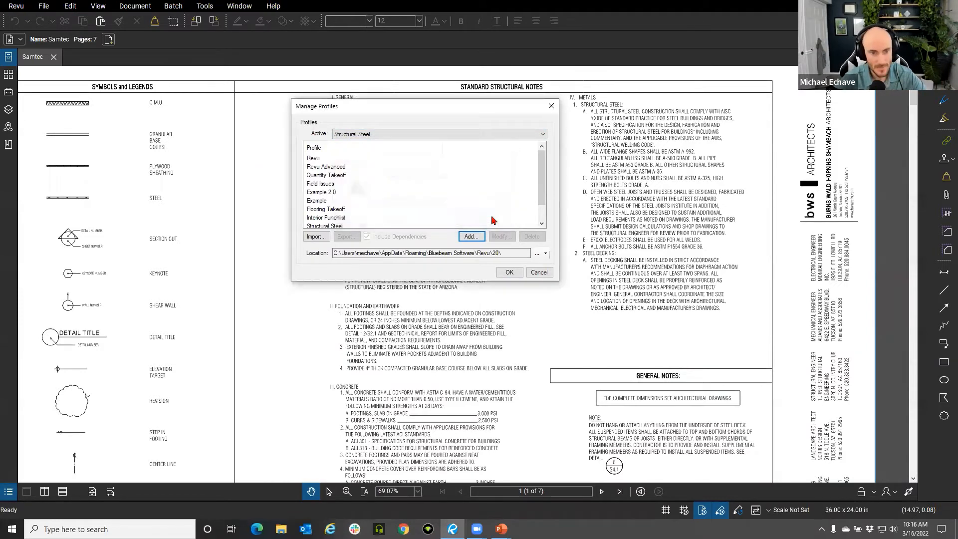
- Select the Structural Steel profile and switch its Include Dependencies export option off and on again
scroll(336, 175, "down", 1)
left_click(337, 209)
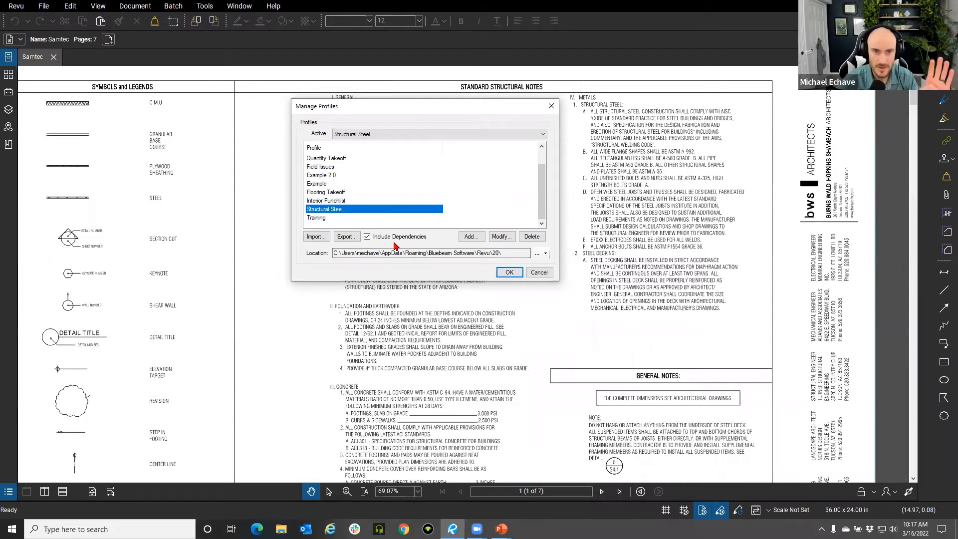
left_click(368, 236)
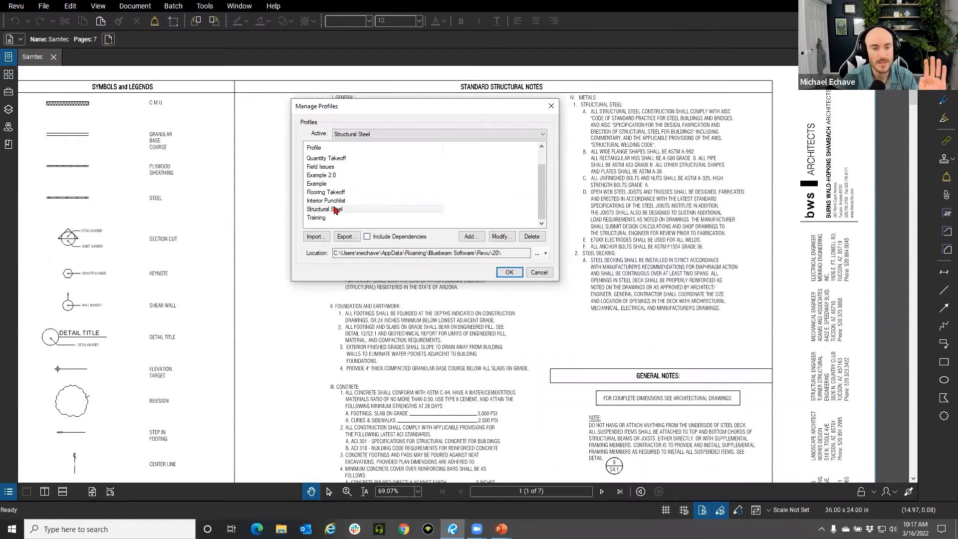
left_click(336, 209)
left_click(384, 239)
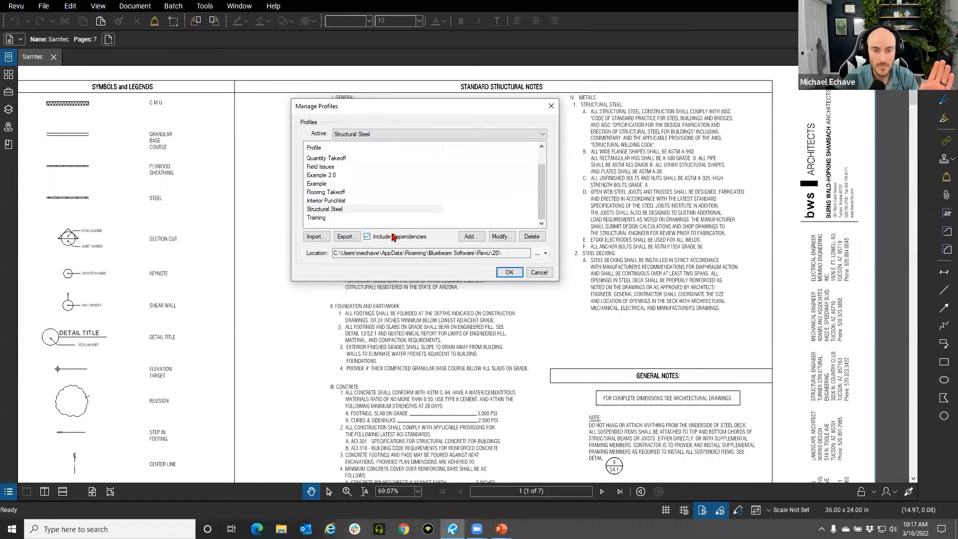
- Look at the rename prompt of the Structural Steel profile, cancel it, and close the profile manager
left_click(365, 210)
left_click(500, 236)
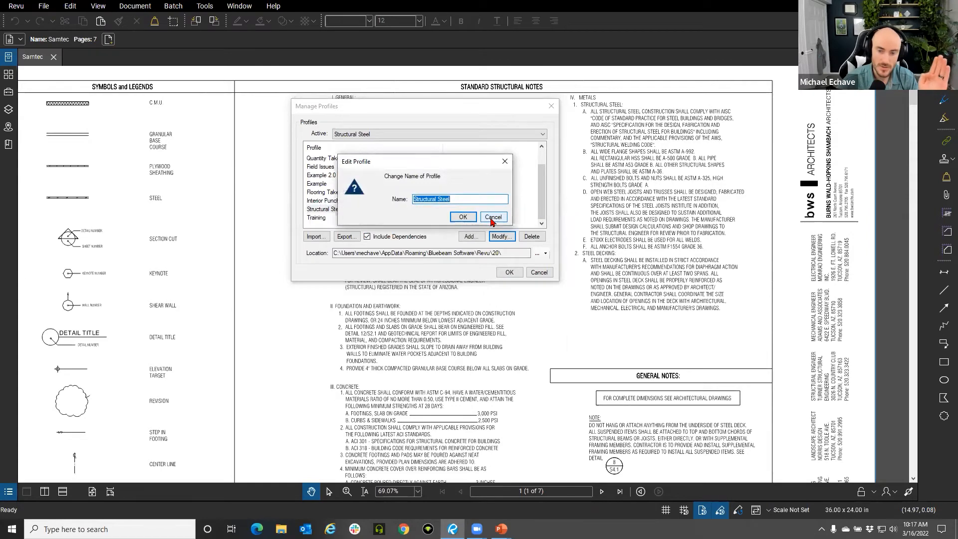
left_click(493, 217)
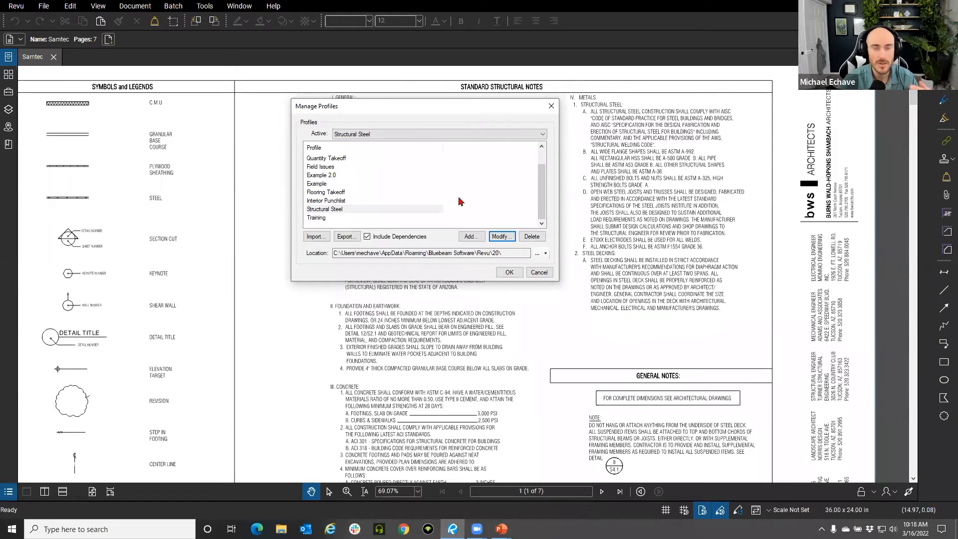
left_click(551, 106)
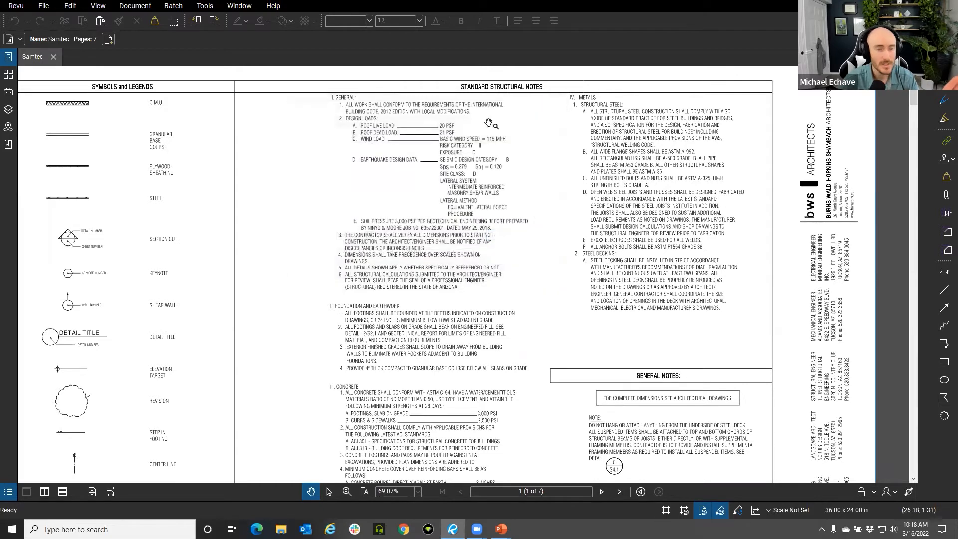
- Check which profile is active and where the option for saving a profile is, and leave the list
left_click(16, 9)
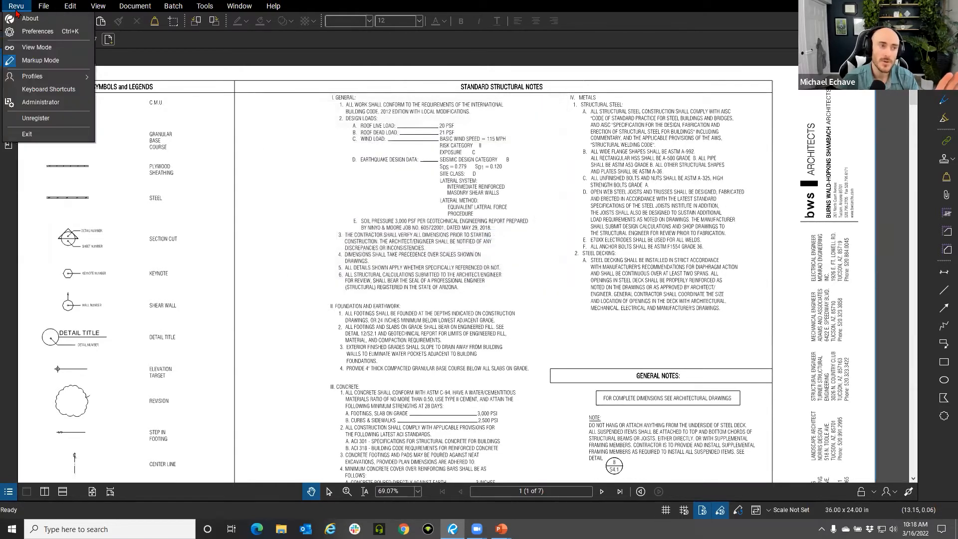
mouse_move(54, 80)
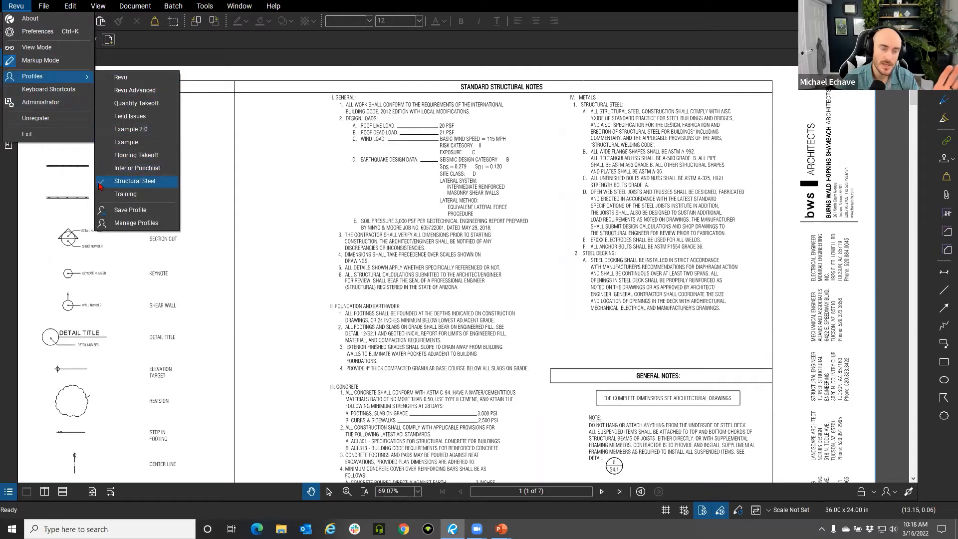
left_click(282, 199)
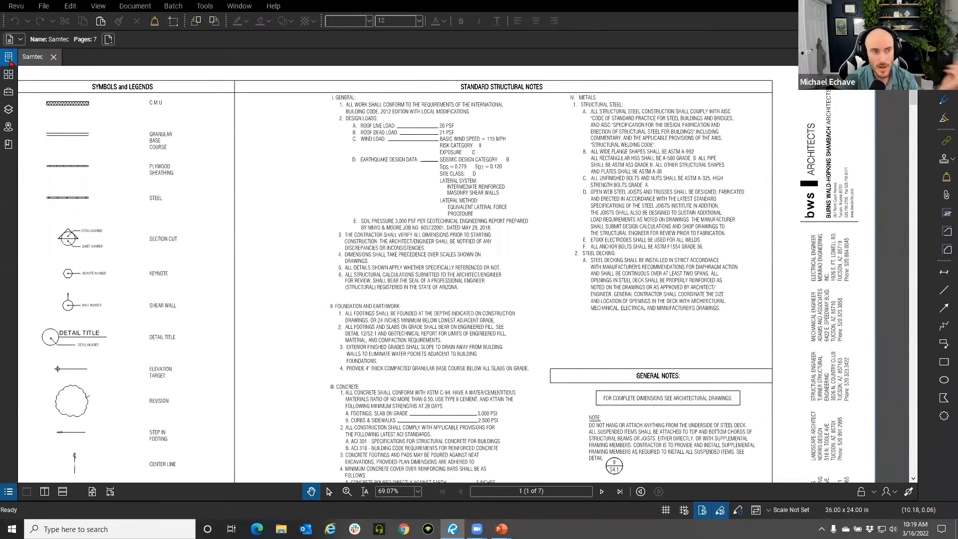
- Detach the File Access panel into a floating window, enlarge it and place it over the drawing sheet
right_click(9, 61)
mouse_move(69, 87)
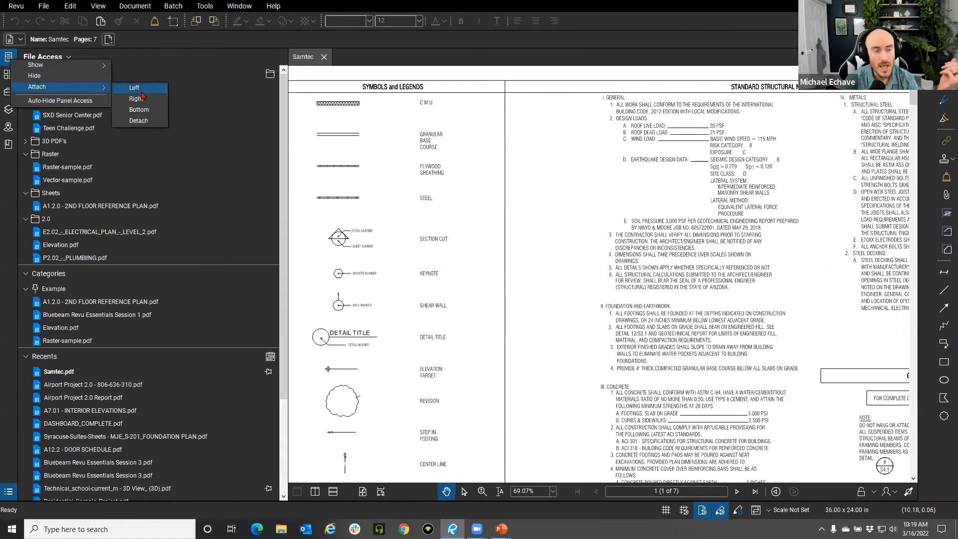
left_click(139, 120)
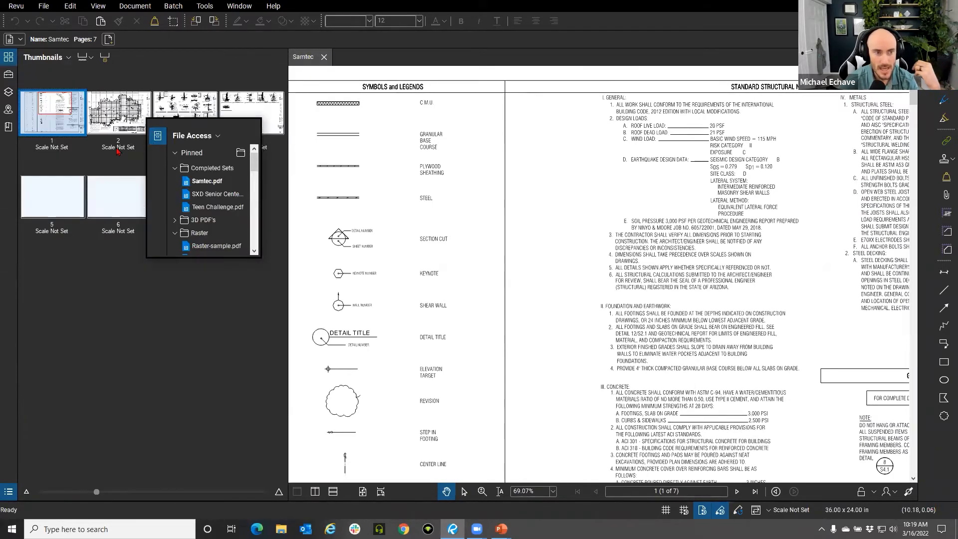
mouse_move(207, 140)
left_mouse_down()
mouse_move(440, 143)
mouse_move(469, 118)
left_mouse_up()
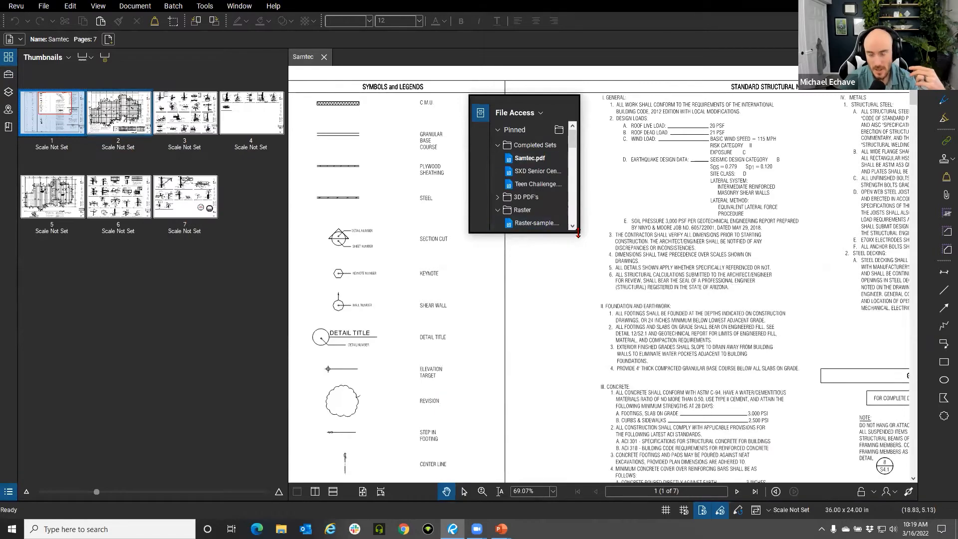
left_click_drag(579, 232, 707, 385)
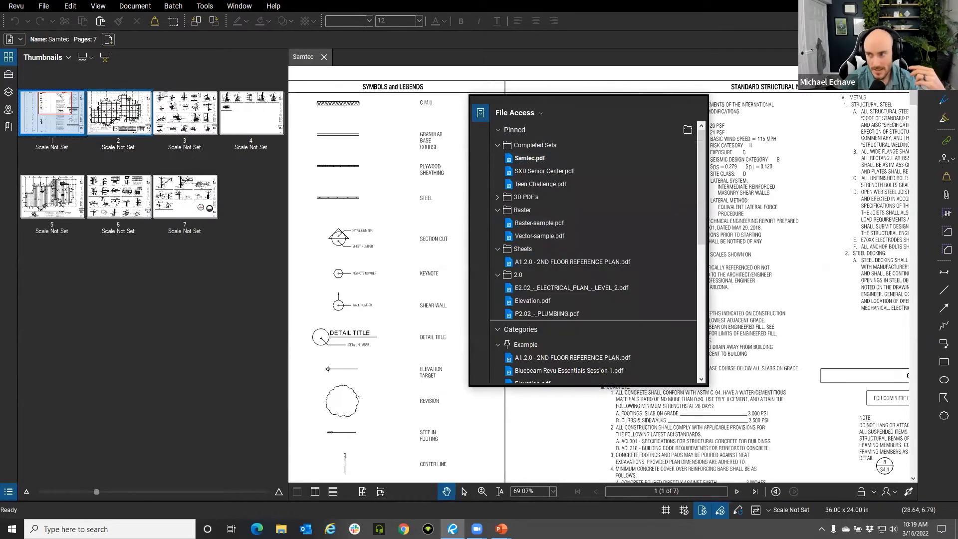
mouse_move(322, 20)
left_mouse_down()
mouse_move(348, 57)
mouse_move(299, 100)
mouse_move(16, 213)
mouse_move(164, 190)
mouse_move(239, 100)
mouse_move(309, 49)
mouse_move(320, 23)
left_mouse_up()
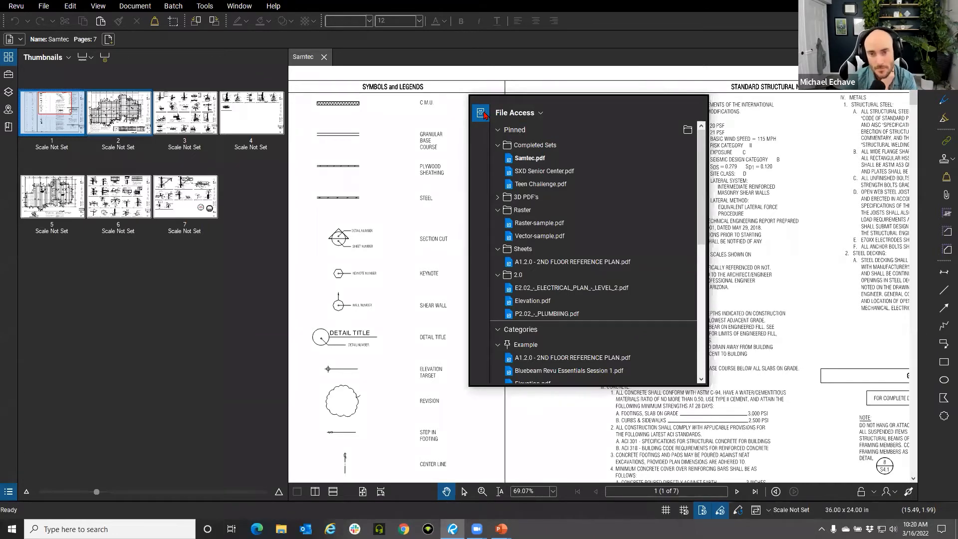
key("alt+l")
left_click_drag(480, 113, 382, 103)
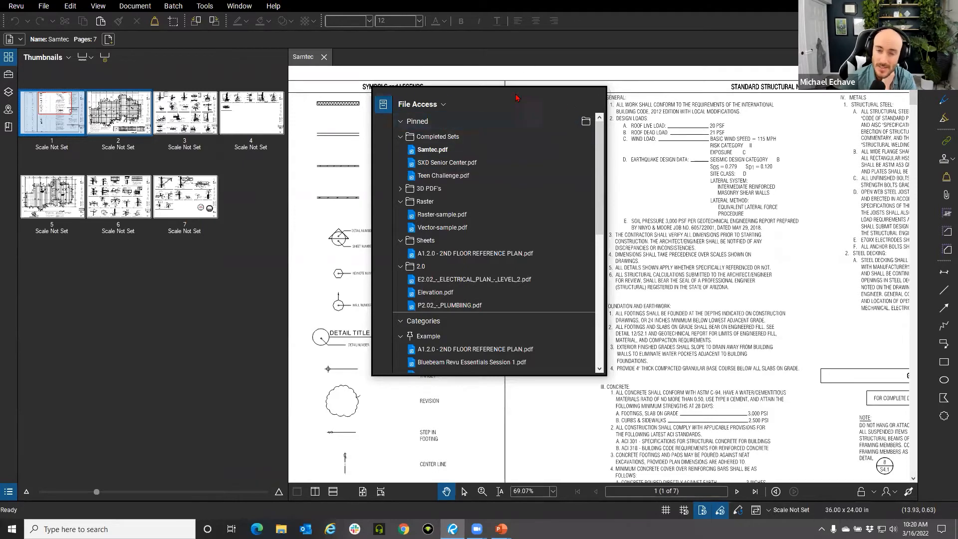
- Attach the floating File Access panel to the Left side again and put it first in the panel order
right_click(384, 105)
mouse_move(423, 134)
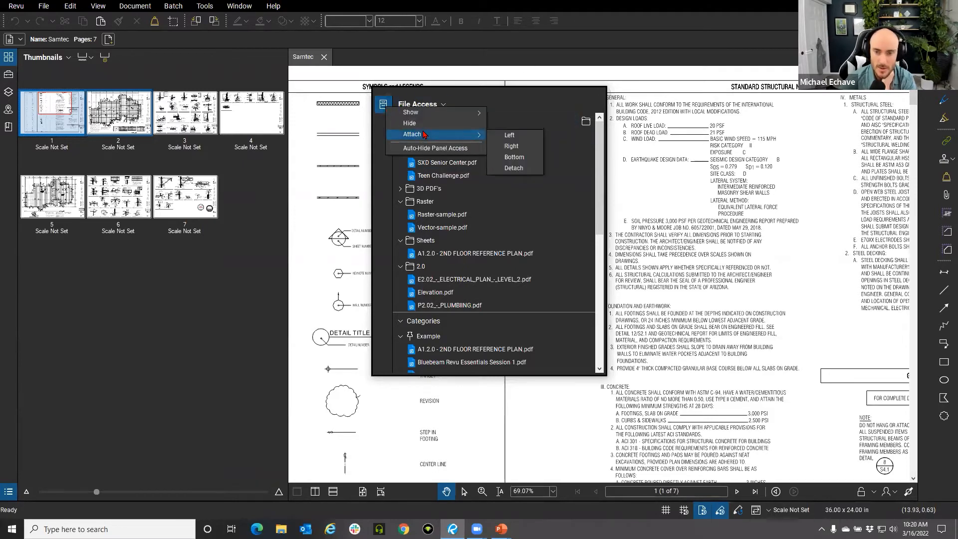
left_click(510, 135)
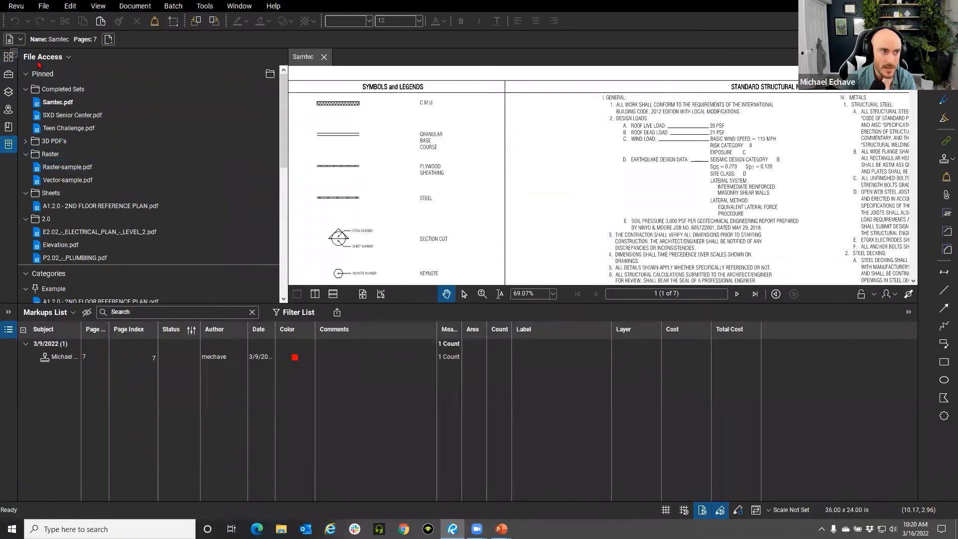
left_click(9, 58)
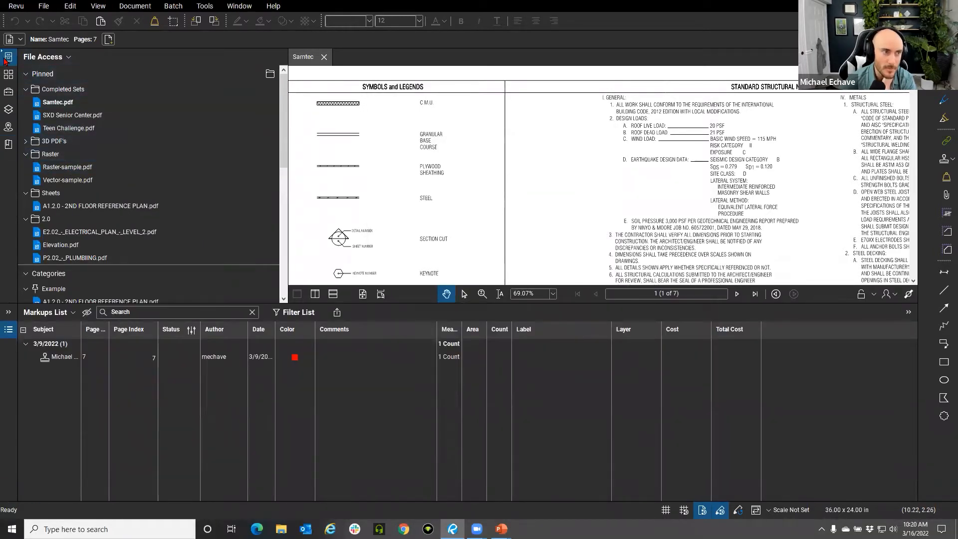
- Hide the Markups List and the File Access panel so that more of the drawing sheet fits on screen
left_click(8, 490)
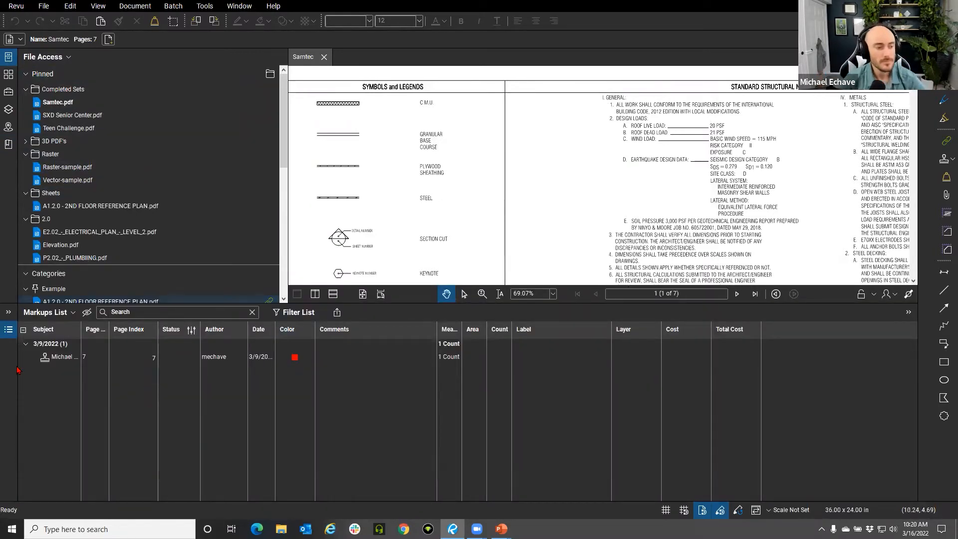
left_click(8, 330)
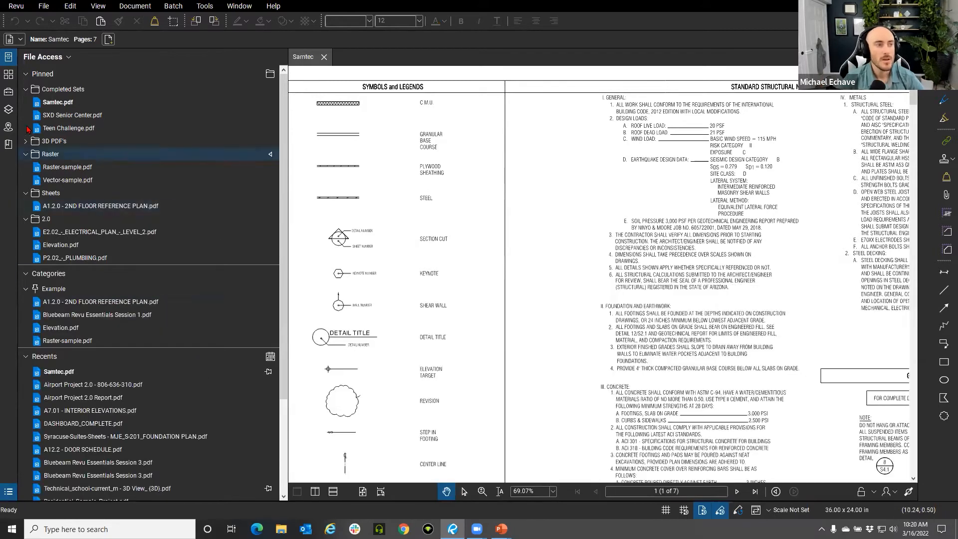
left_click(9, 57)
scroll(510, 160, "down", 3)
scroll(445, 207, "down", 2)
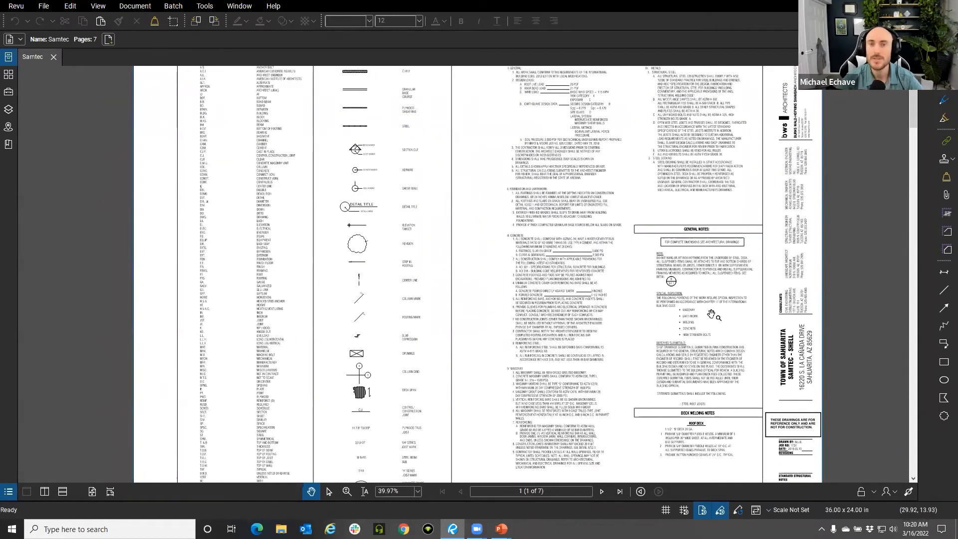
left_click_drag(323, 195, 329, 226)
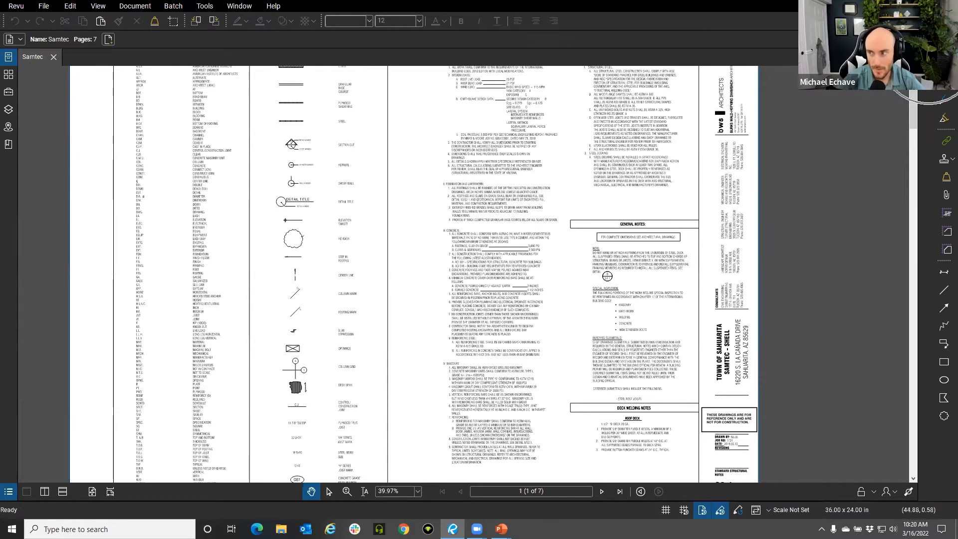
- Open the Tool Chest panel and collapse its Estimation Symbols tool set
left_click(16, 6)
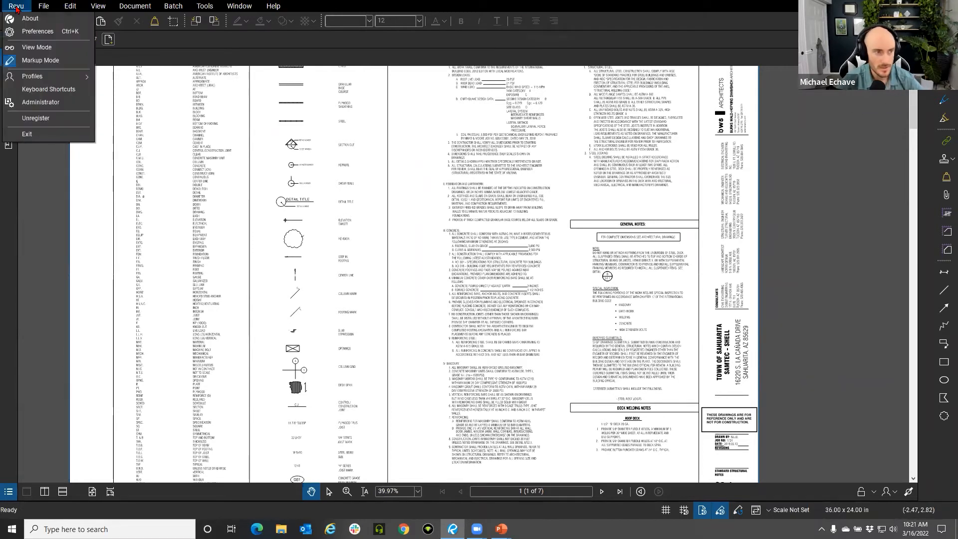
left_click(187, 147)
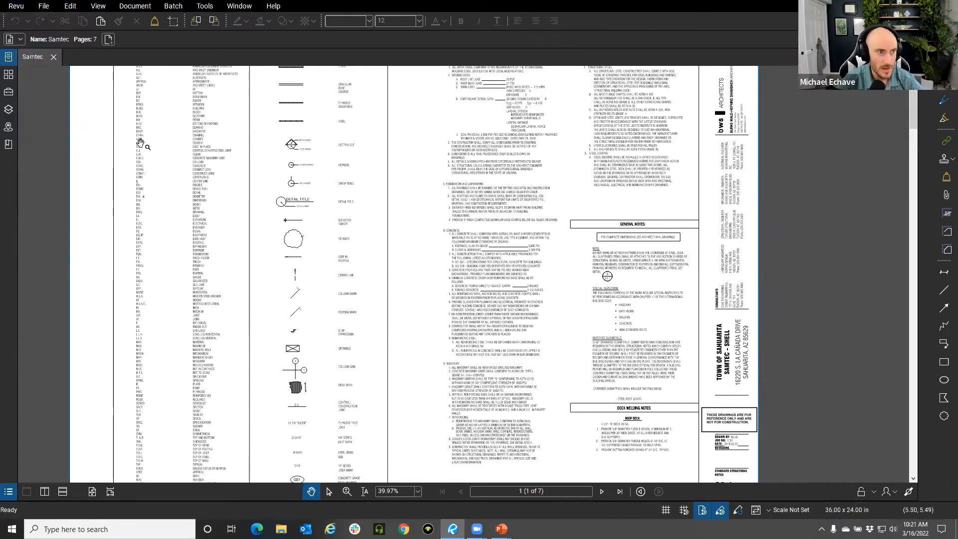
left_click(9, 93)
left_click(16, 6)
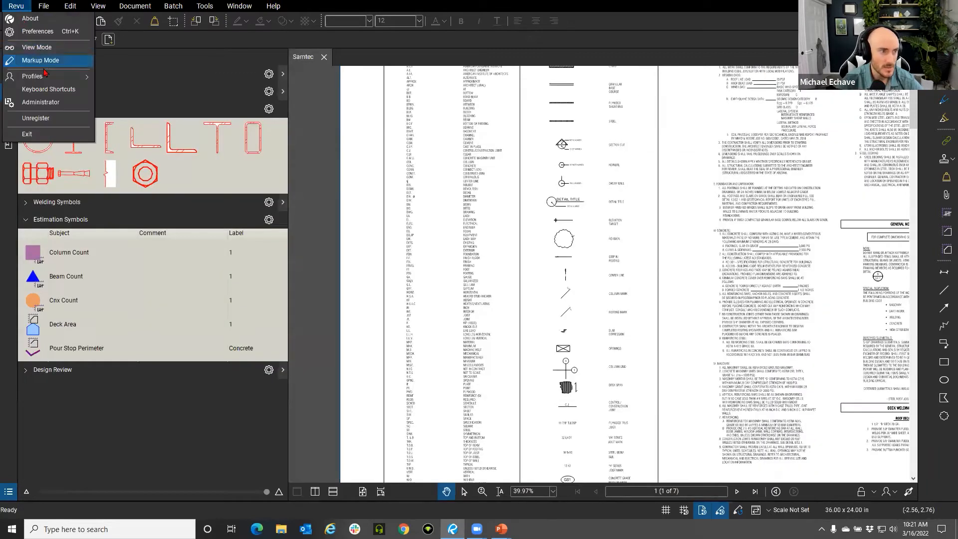
left_click(429, 232)
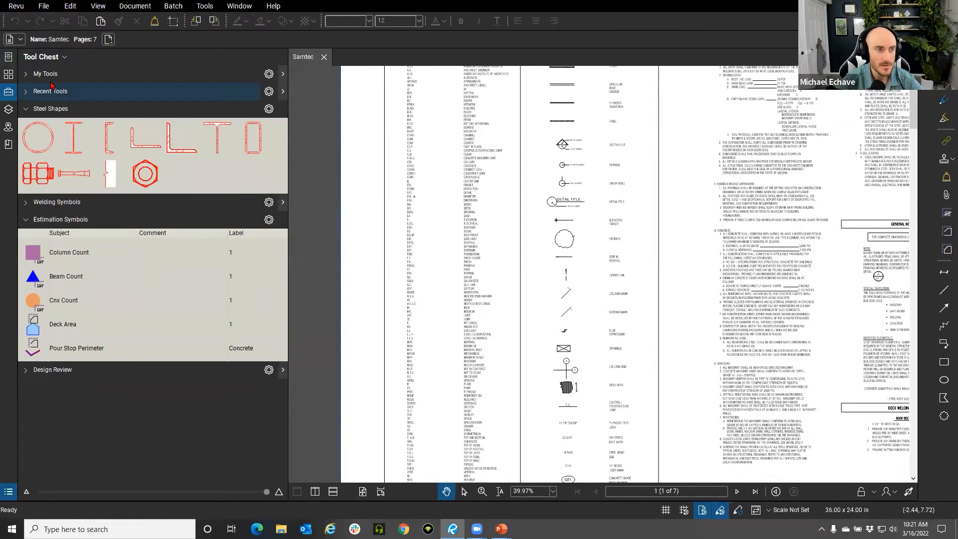
left_click(27, 220)
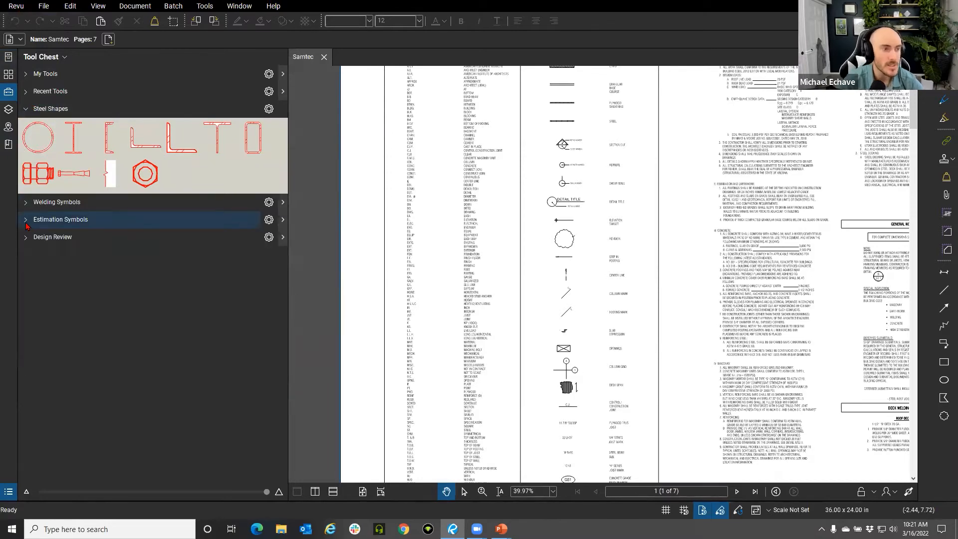
- Draw a roughly square cloud markup in the blank area between the symbols legend and the General notes
scroll(408, 202, "up", 5)
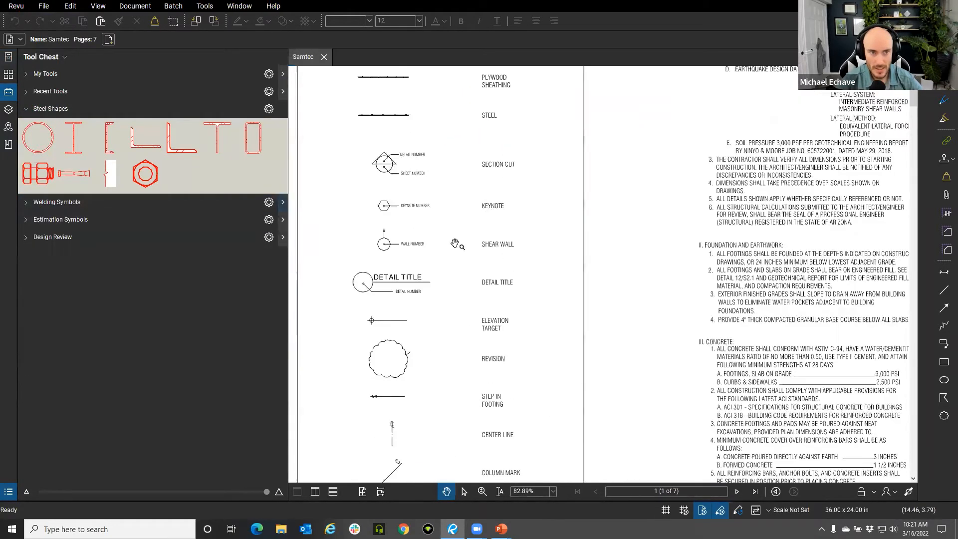
left_click_drag(448, 217, 550, 198)
left_click_drag(635, 293, 575, 292)
left_click(944, 416)
left_click_drag(618, 150, 687, 226)
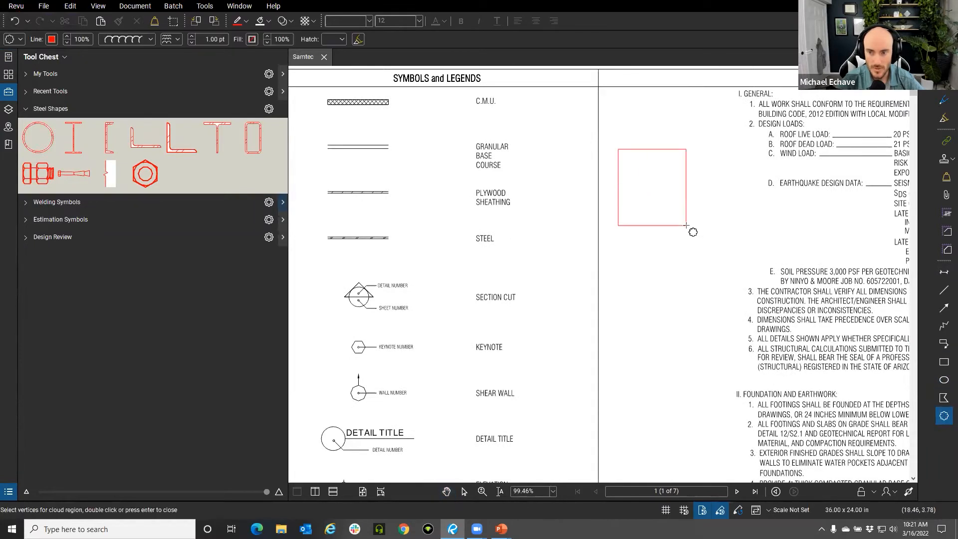
- Expand the Recent Tools and My Tools sets in the Tool Chest
left_click(35, 92)
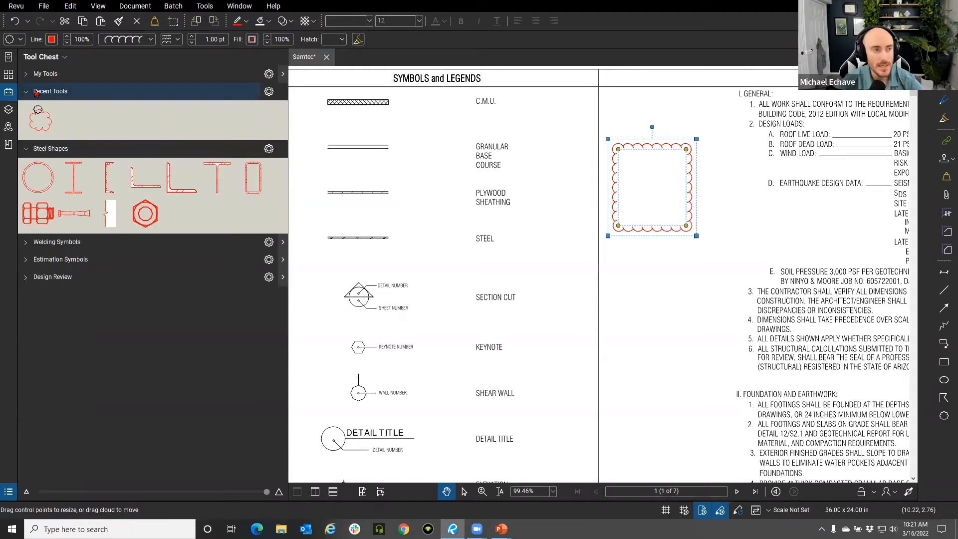
left_click(44, 73)
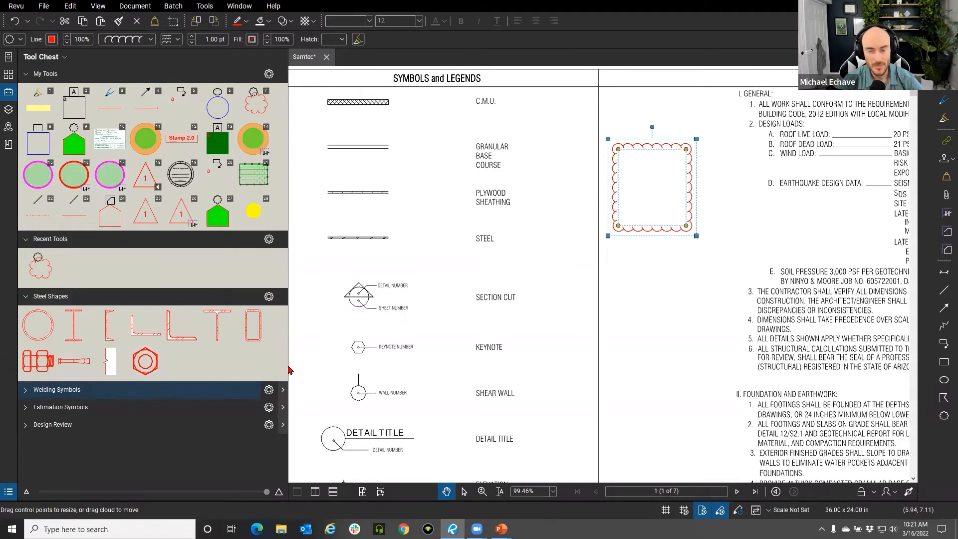
right_click(641, 236)
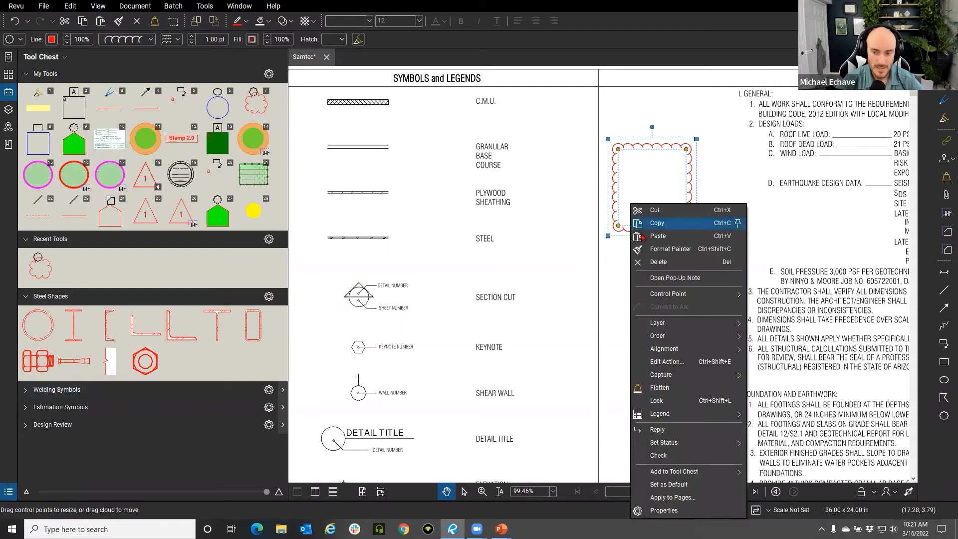
left_click(441, 99)
- Give the square cloud markup a Brick hatch and a green fill
left_click(618, 162)
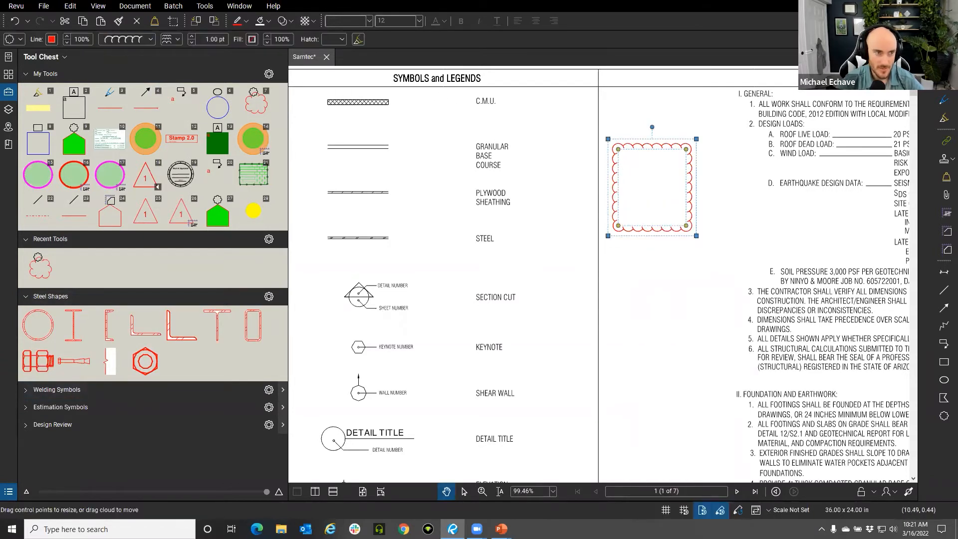
left_click(341, 40)
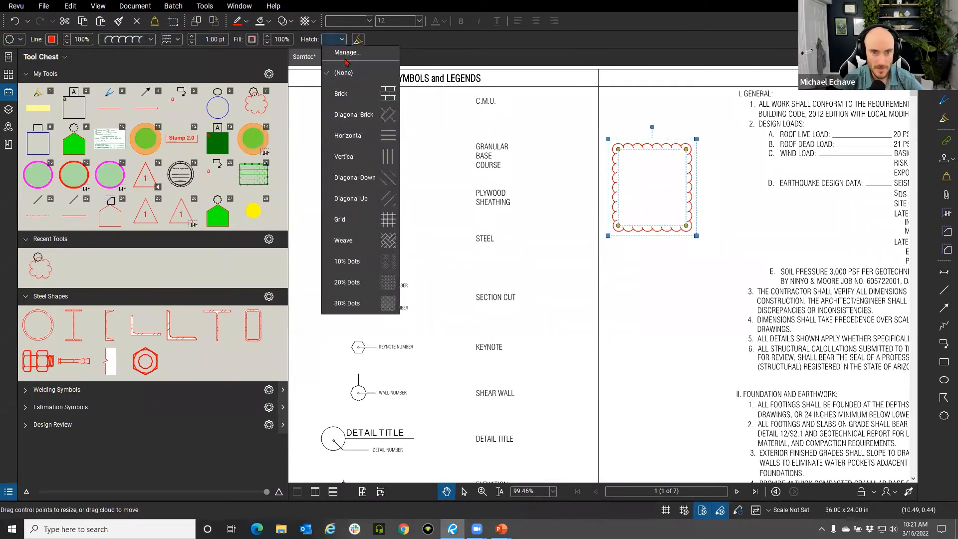
left_click(370, 100)
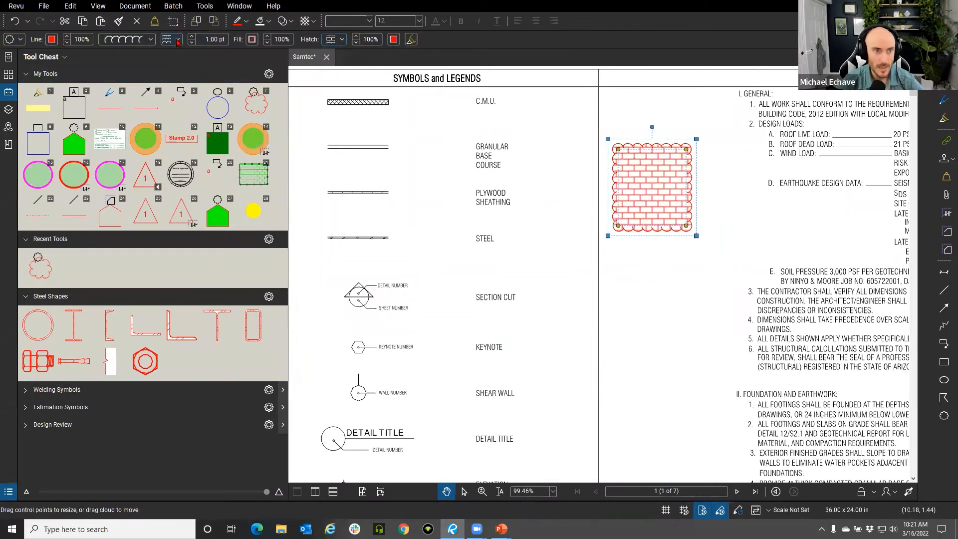
left_click(252, 40)
left_click(275, 80)
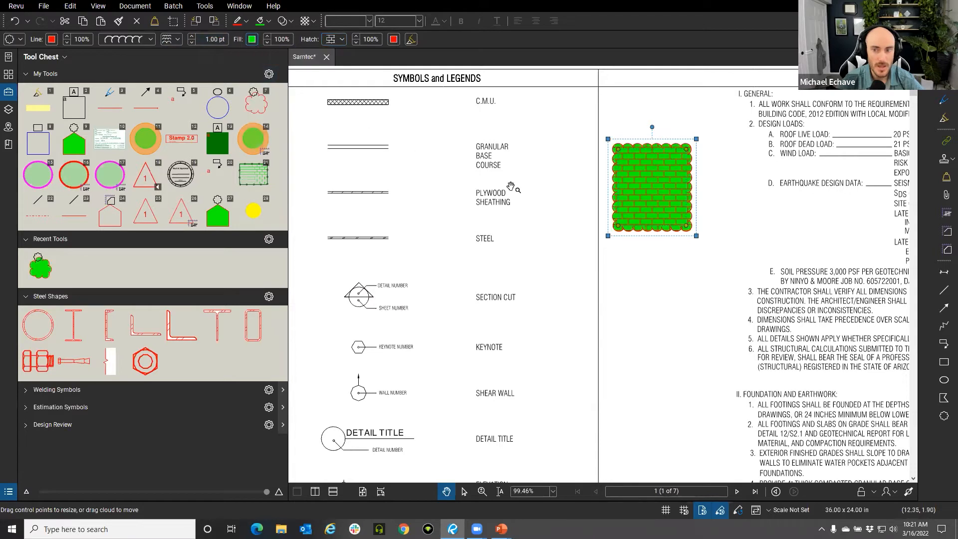
- Draw an irregular polygonal cloud over the symbols legend with the green Cloud tool from Recent Tools, reusing its properties
left_click(46, 274)
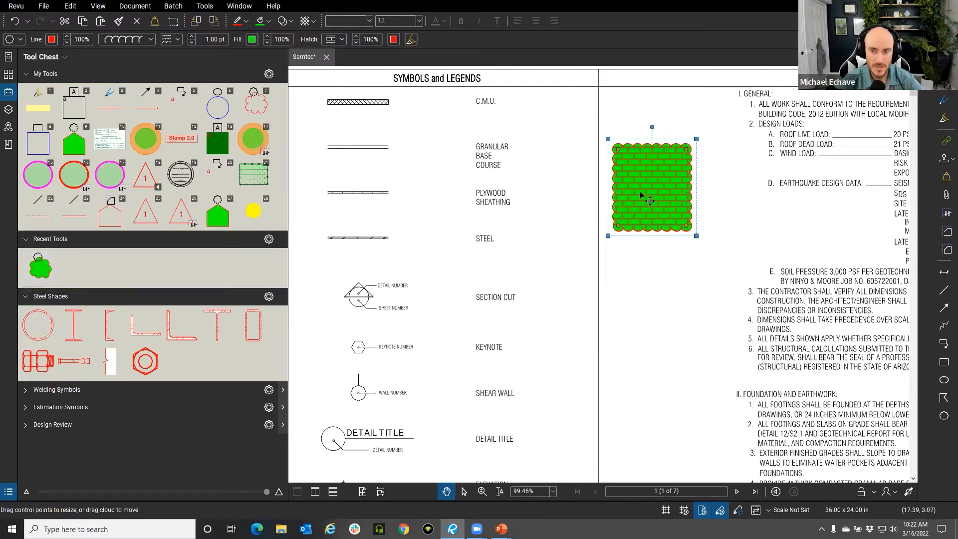
left_click(36, 273)
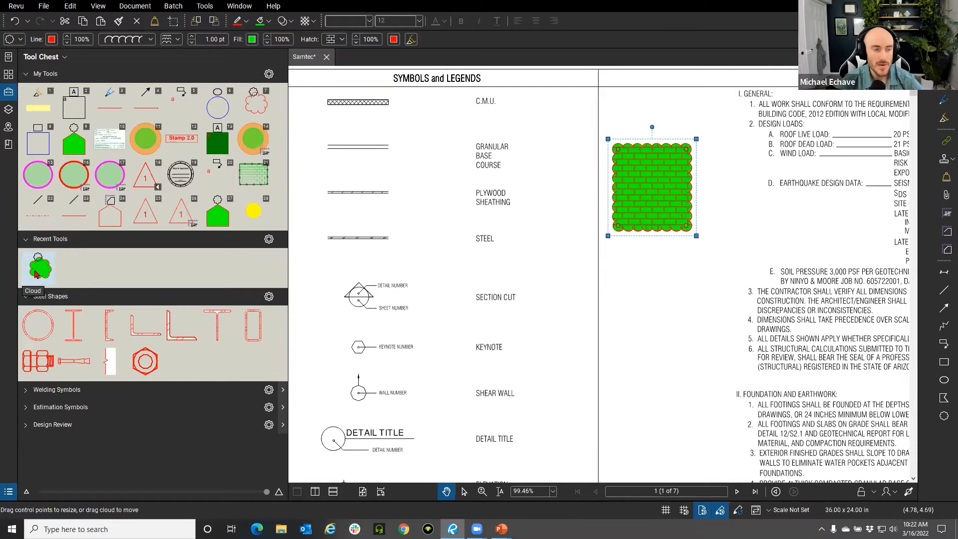
left_click(36, 274)
left_click(404, 210)
left_click(436, 149)
left_click(520, 187)
left_click(525, 280)
left_click(445, 307)
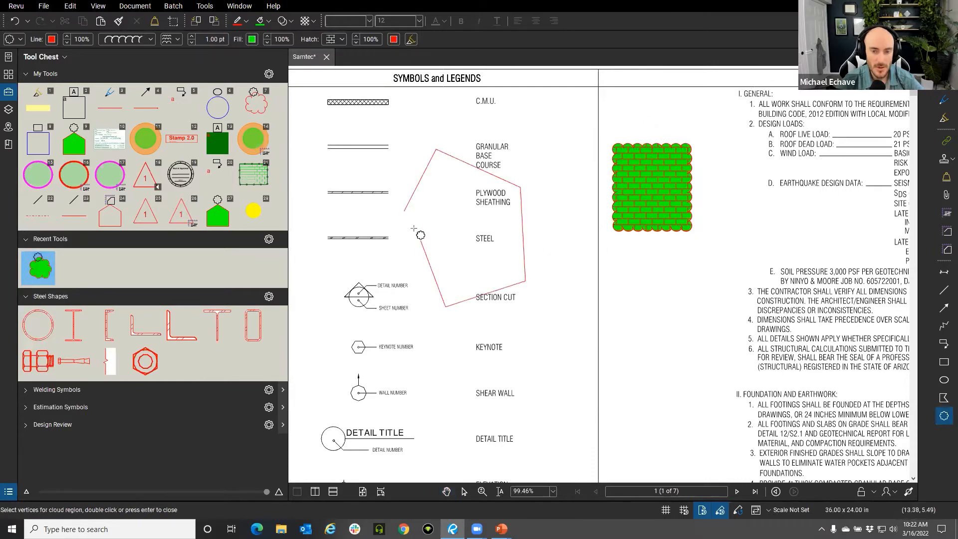
double_click(414, 226)
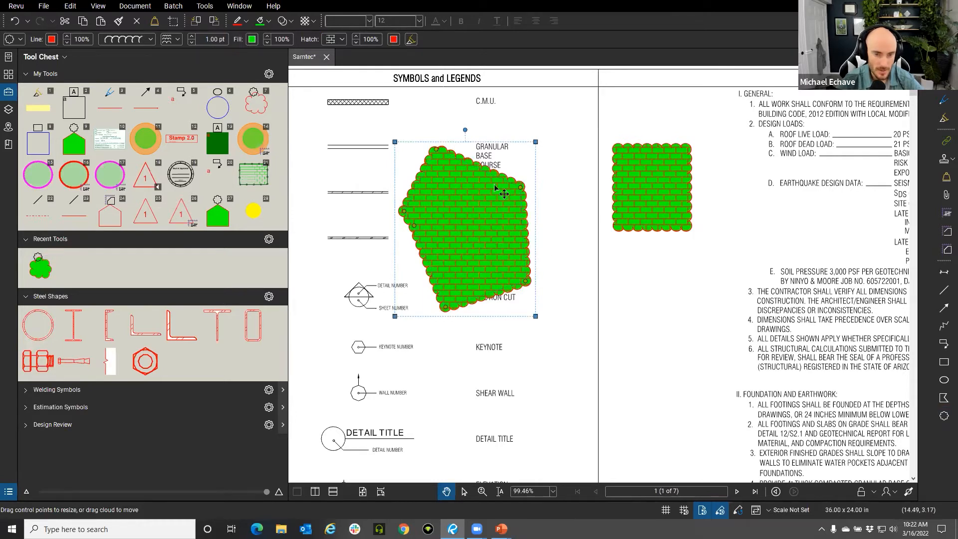
- Reshape the polygonal cloud by pulling one corner point outward, and delete the markup
left_click_drag(414, 226, 379, 282)
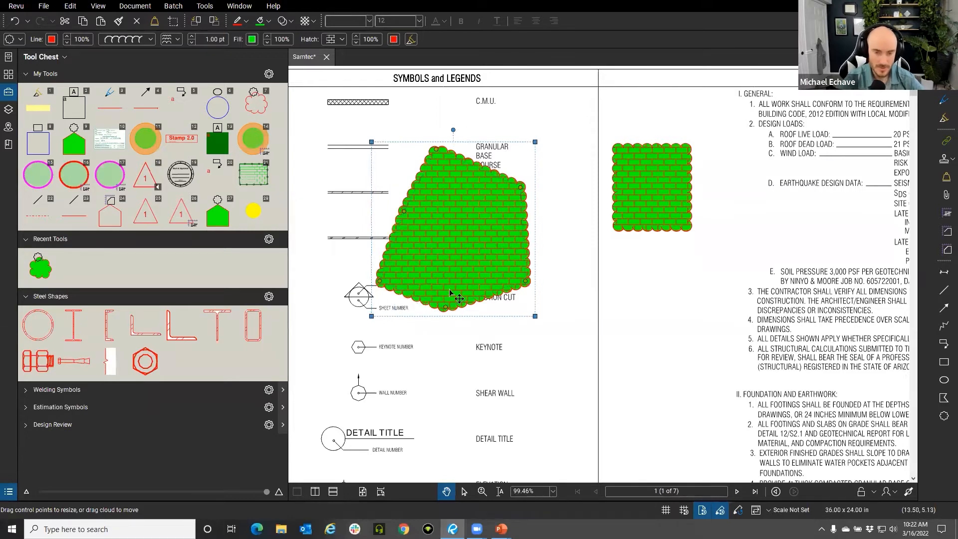
key("Delete")
- Switch the recent Cloud tool to reproduce the exact square shape and place a copy on the symbols legend
left_click(643, 204)
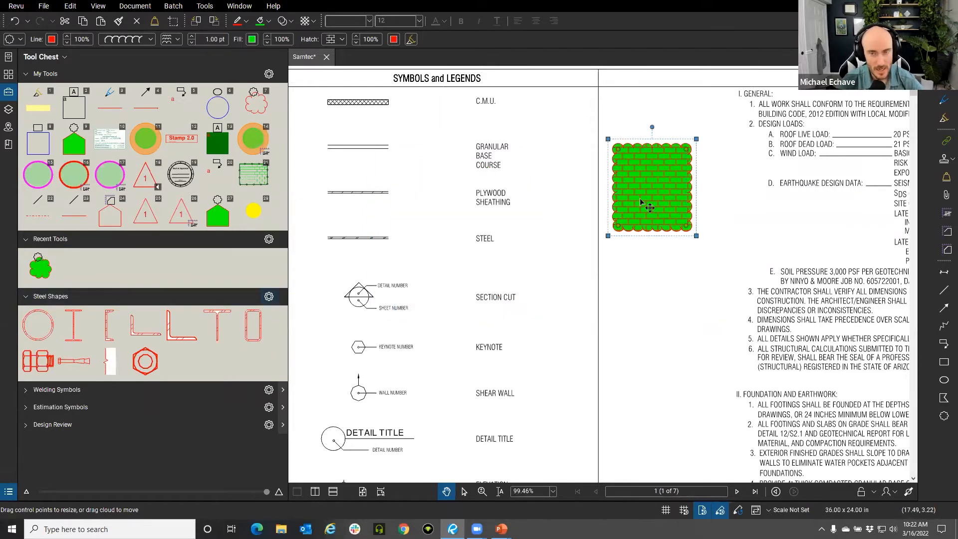
left_click(46, 276)
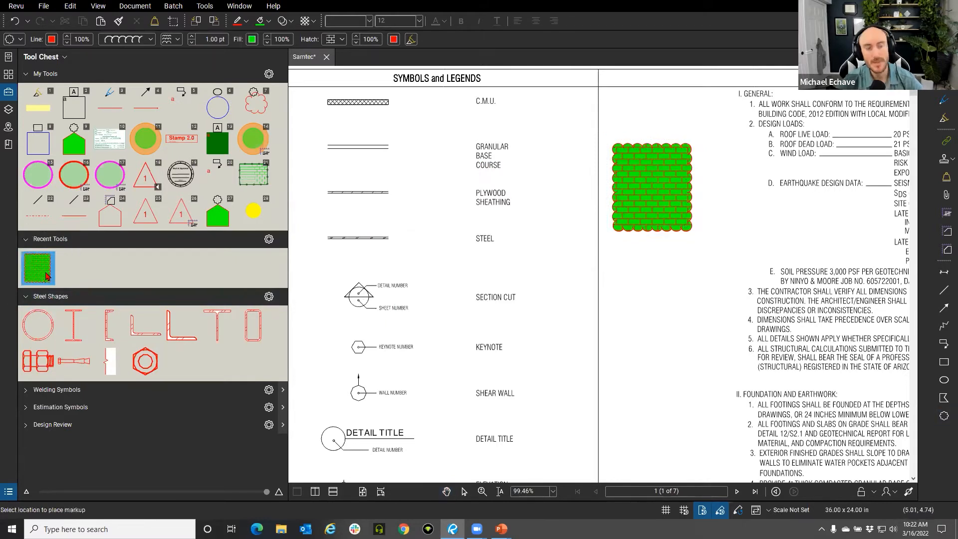
left_click(445, 185)
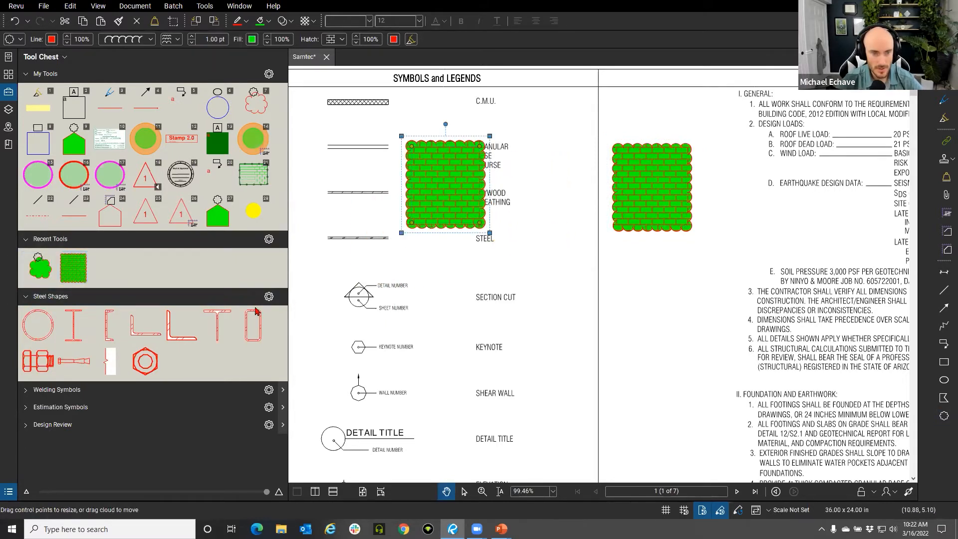
- Switch the recent square cloud tool to Properties Mode and return it to Drawing Mode
right_click(74, 281)
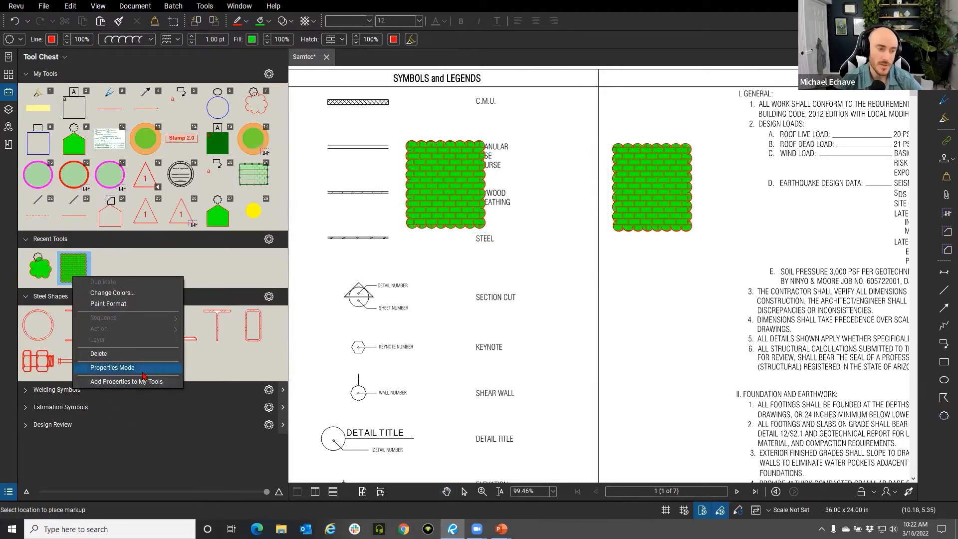
left_click(112, 367)
right_click(81, 272)
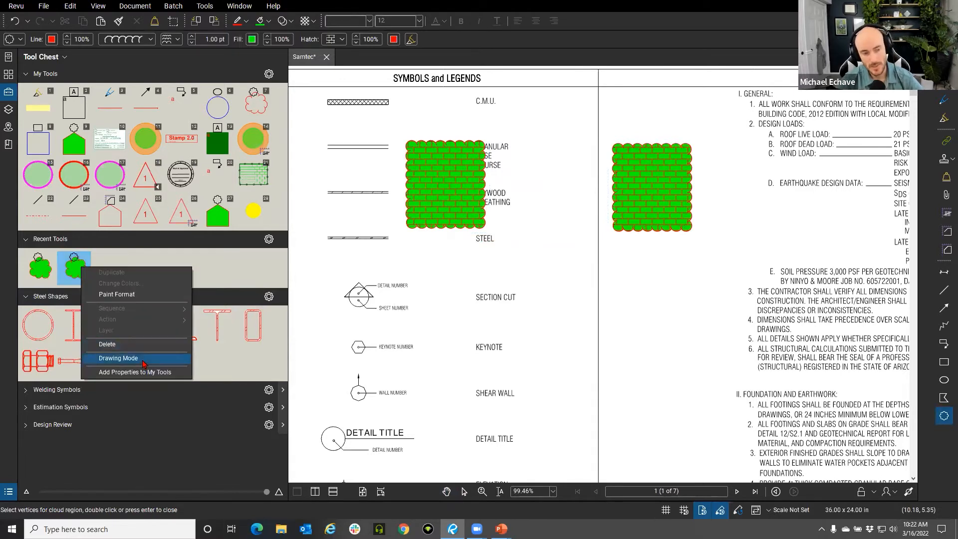
left_click(112, 360)
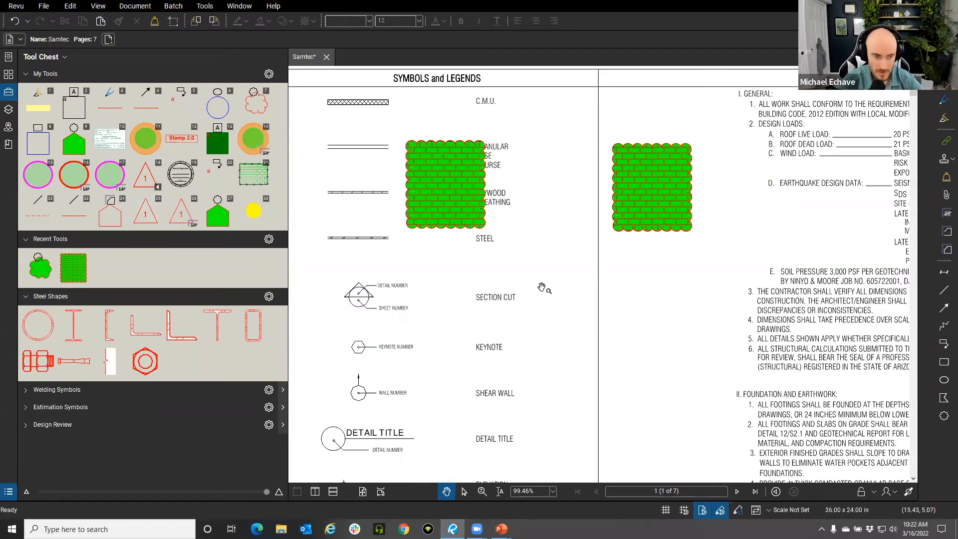
- Place the small yellow highlight dot from My Tools on the symbols legend sheet, and undo the placement
key("t")
left_click(253, 211)
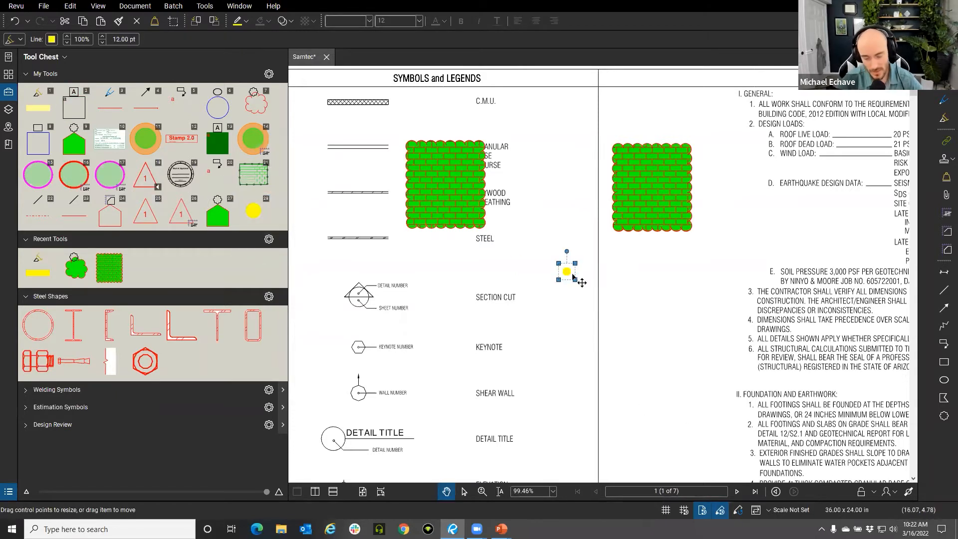
key("ctrl+z")
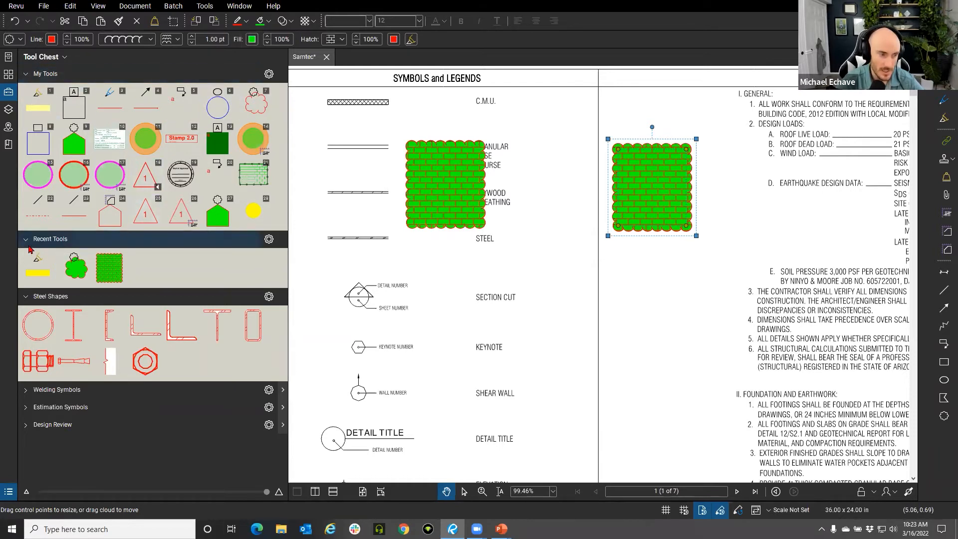
- Collapse the Steel Shapes tool set and show the My Tools set in Detail view
left_click(27, 296)
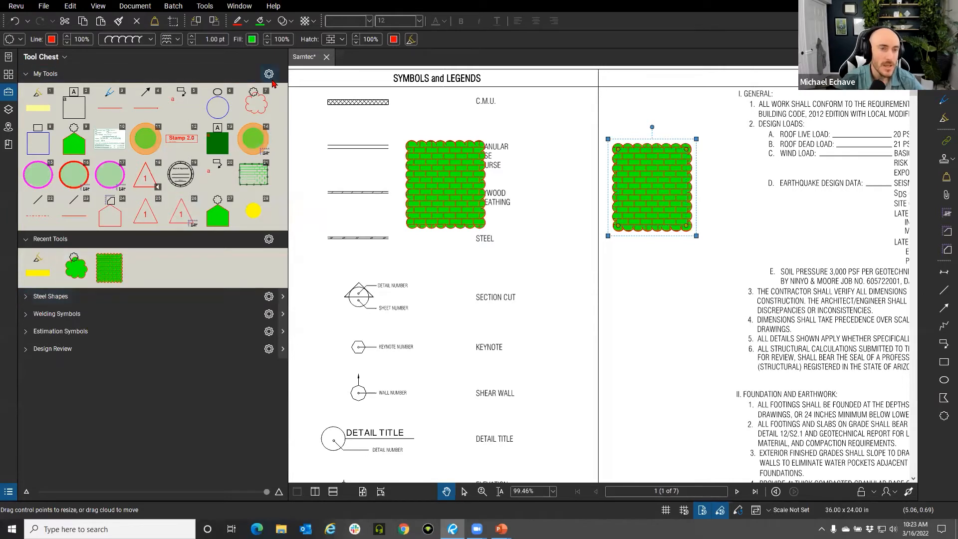
left_click(271, 78)
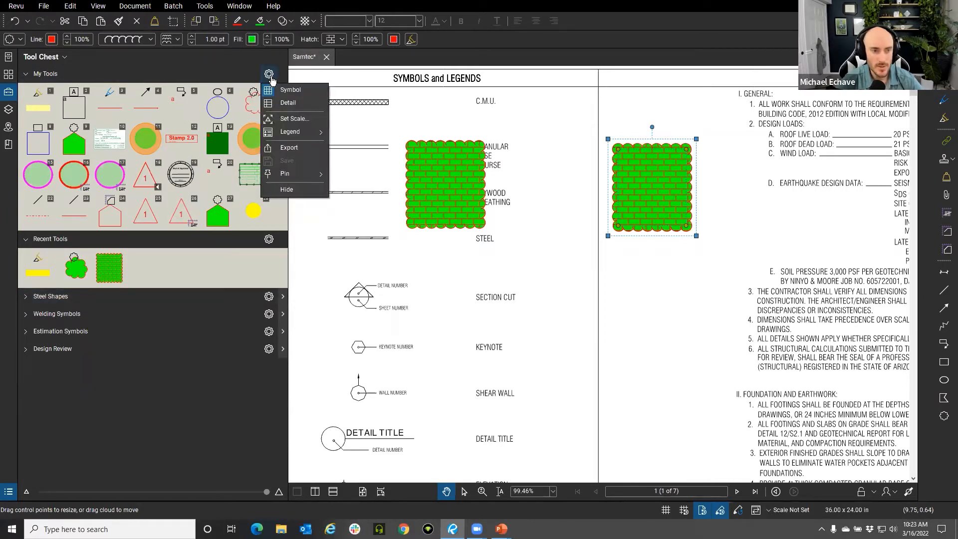
left_click(287, 102)
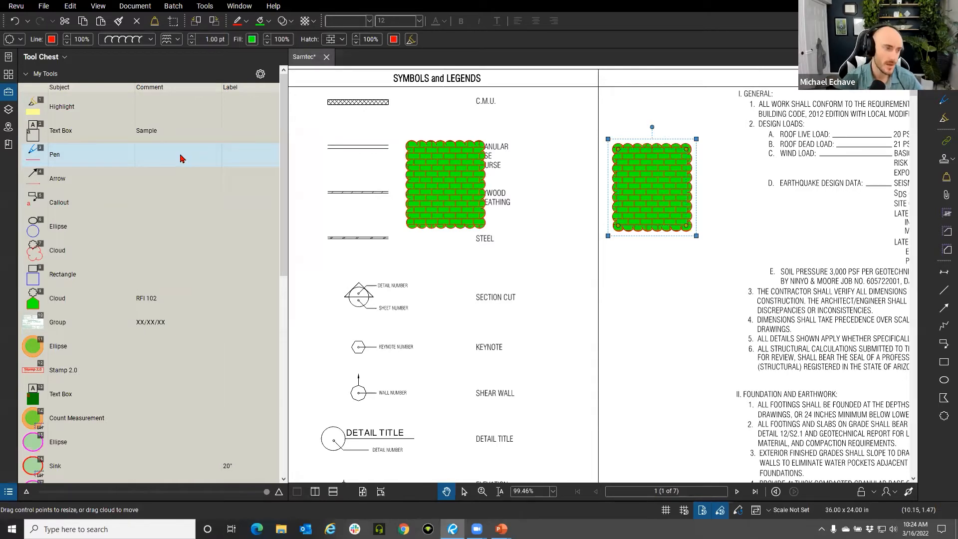
- Return the My Tools set to Symbol view
left_click(8, 93)
left_click(9, 94)
left_click(261, 74)
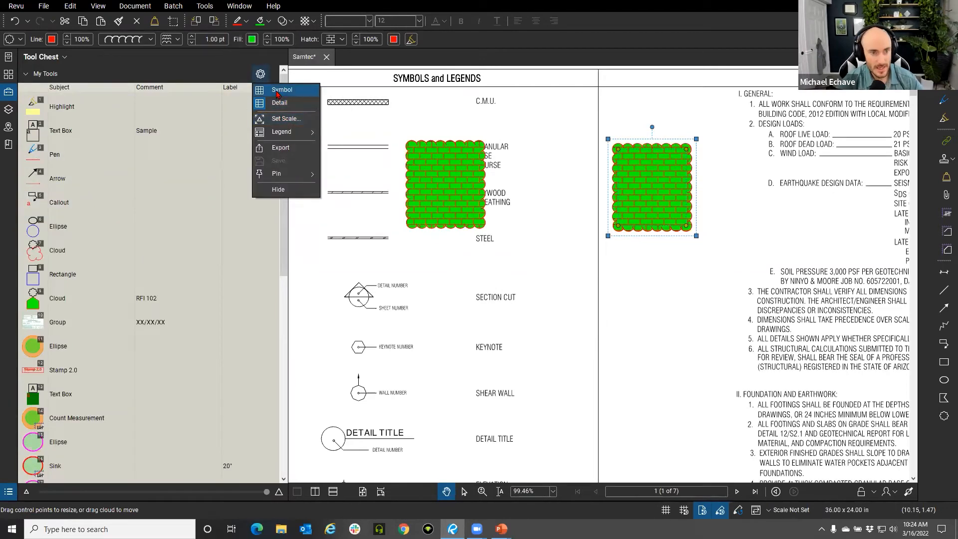
left_click(277, 92)
- Select the page 7 stamp together with a page 1 cloud in the Markups List, review their context options, and close the list
left_click(269, 74)
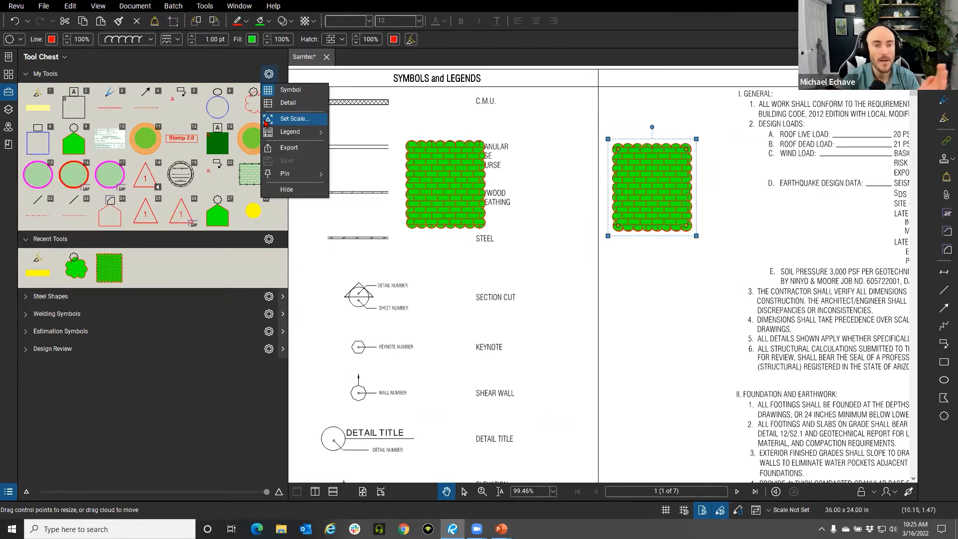
mouse_move(295, 135)
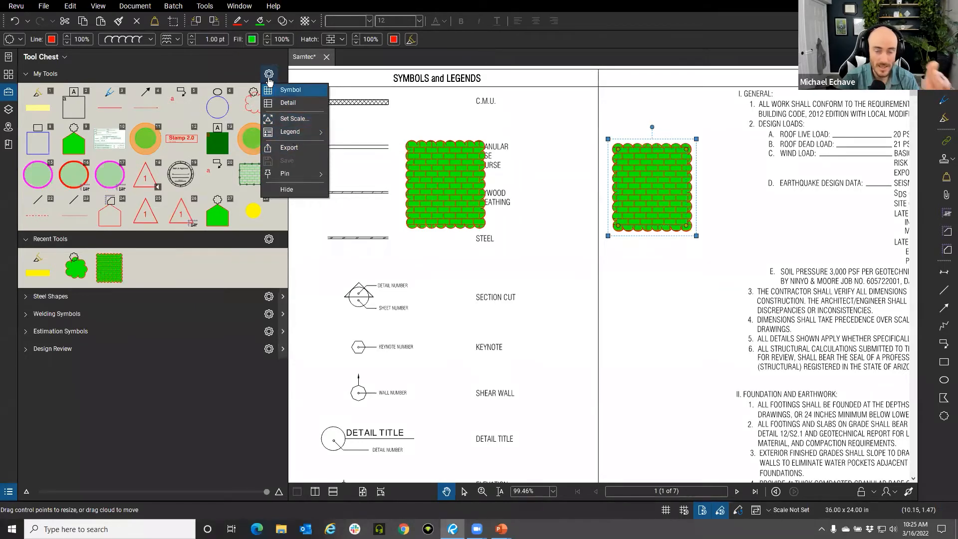
left_click(7, 494)
left_click(8, 493)
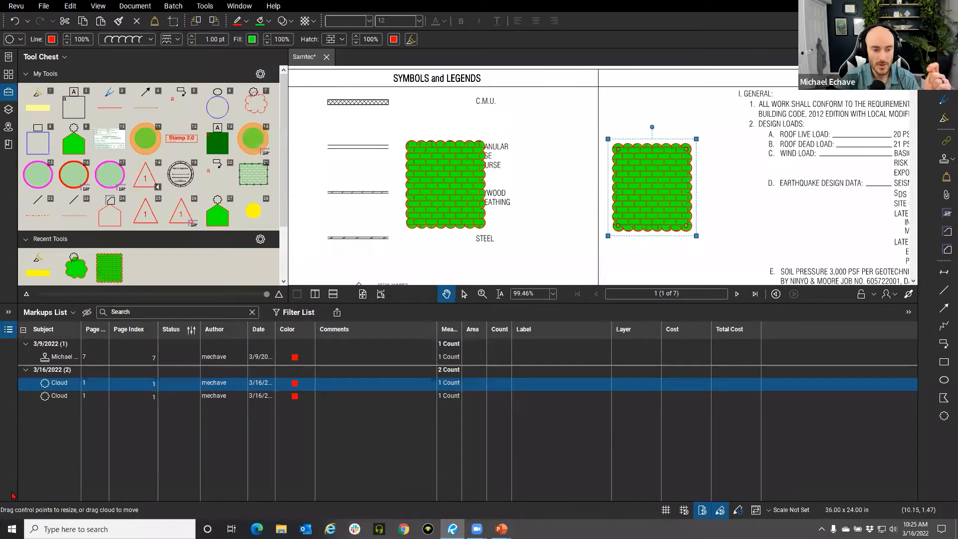
left_click(103, 360)
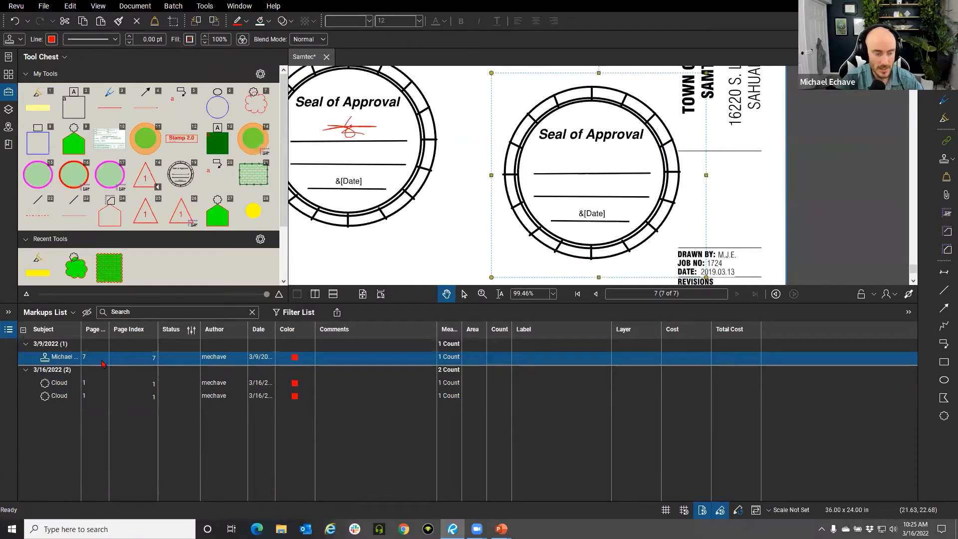
left_click(95, 387, "ctrl")
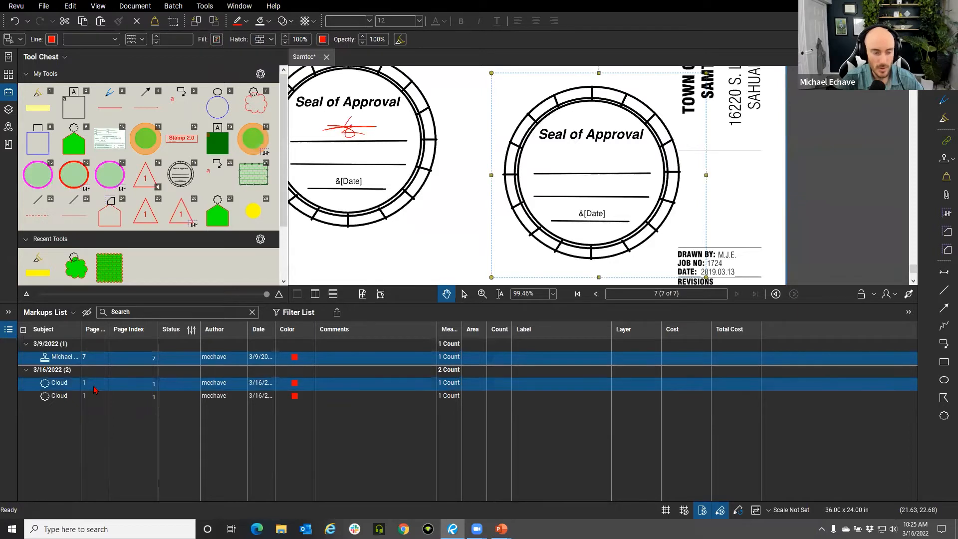
right_click(95, 389)
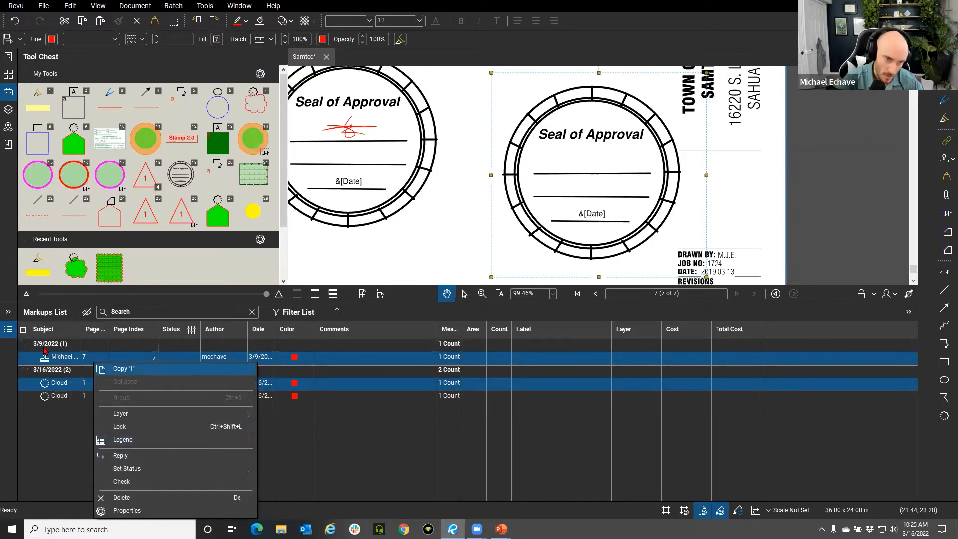
left_click(8, 330)
- Review the legend options of the My Tools set without creating a legend
left_click(269, 74)
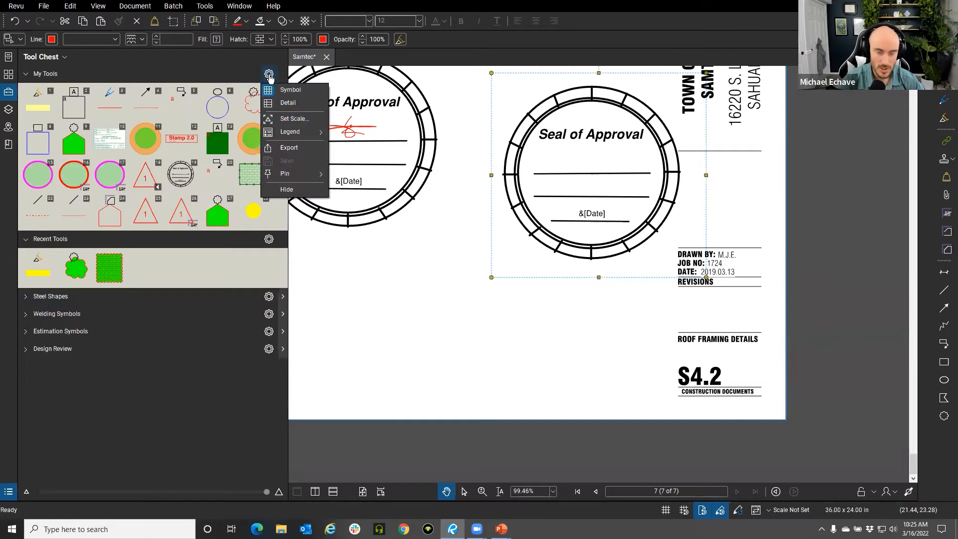
mouse_move(294, 141)
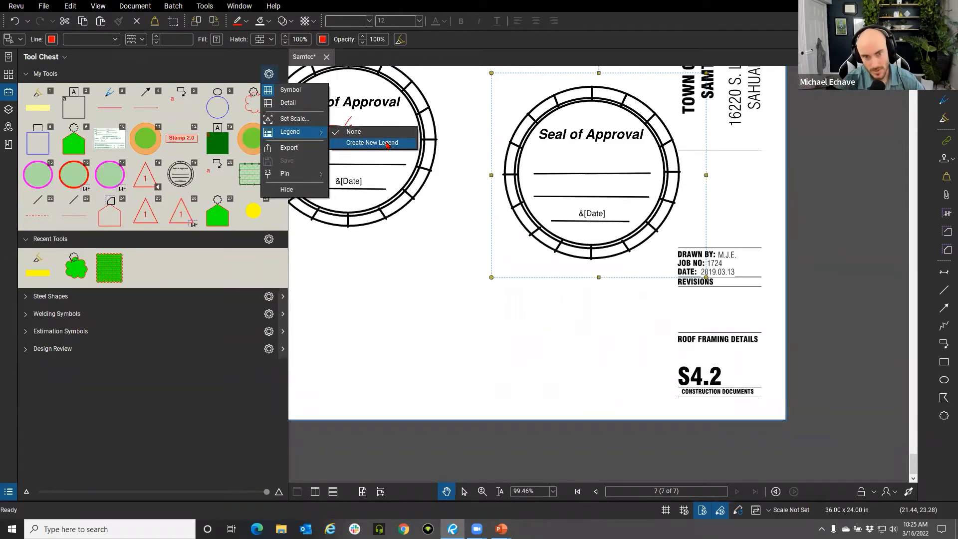
left_click(425, 229)
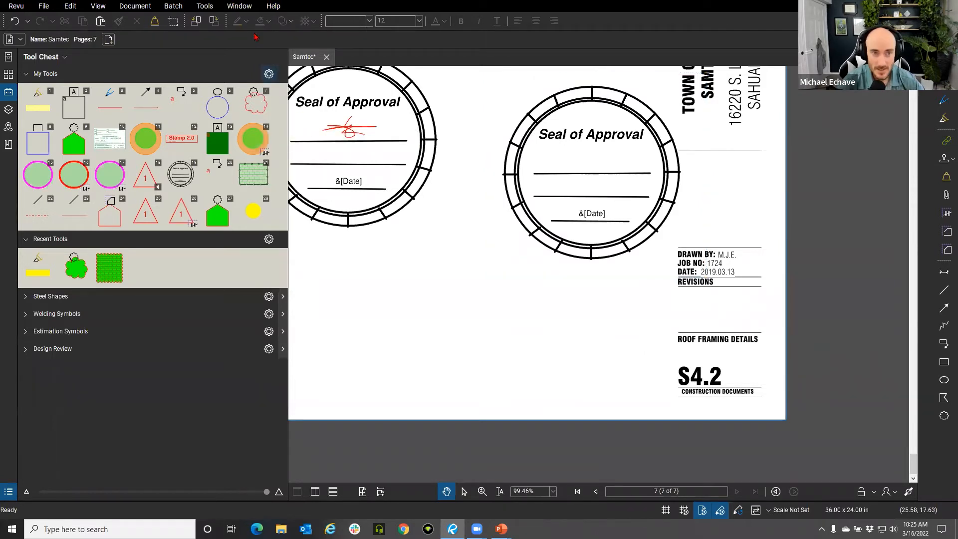
left_click(270, 7)
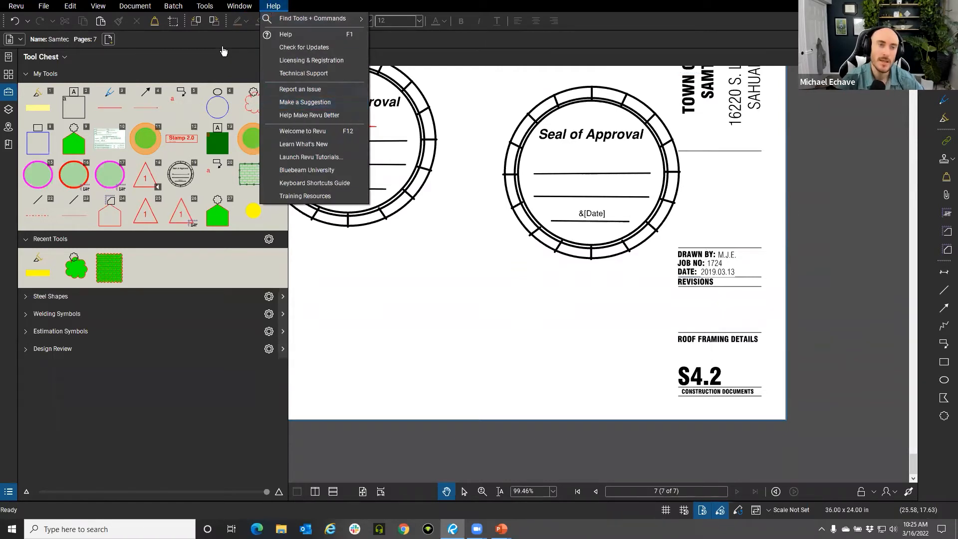
mouse_move(243, 12)
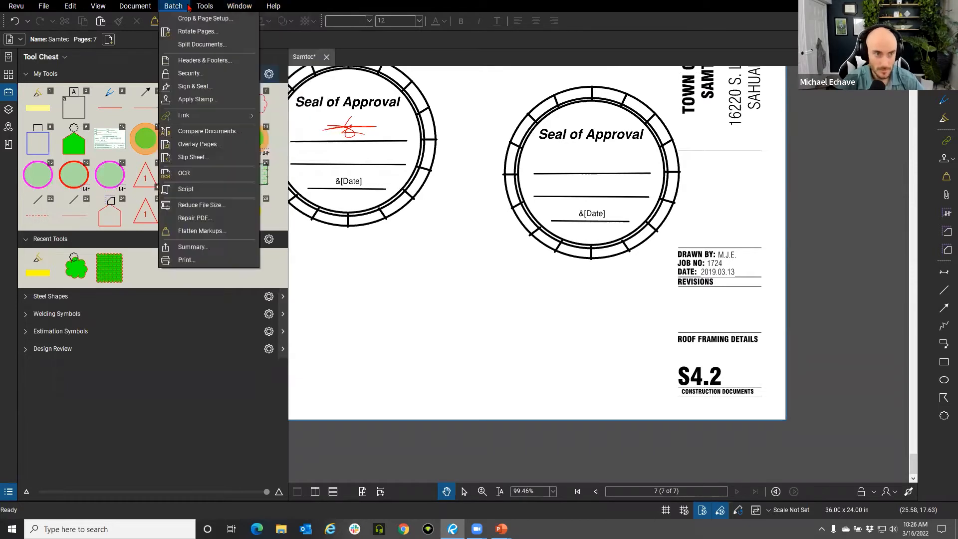
left_click(391, 164)
left_click(269, 74)
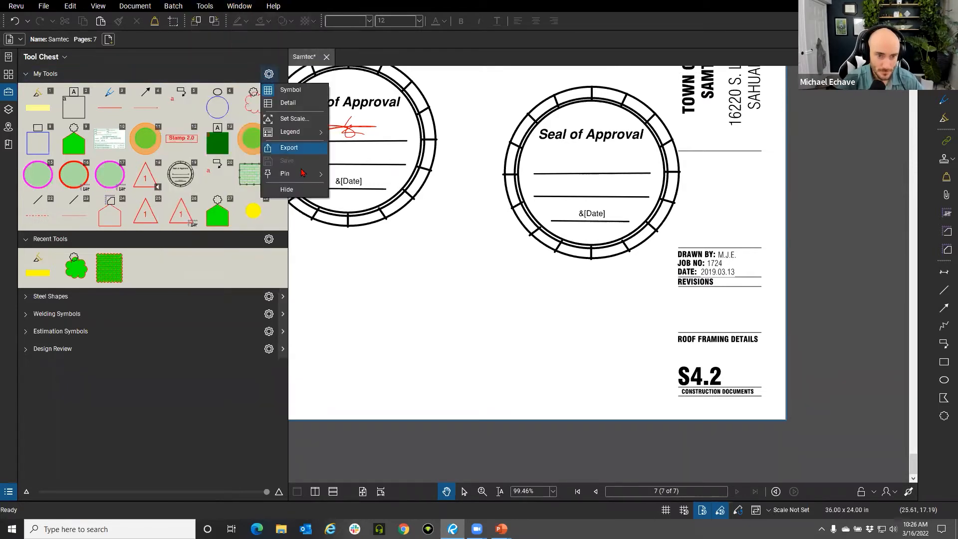
mouse_move(303, 177)
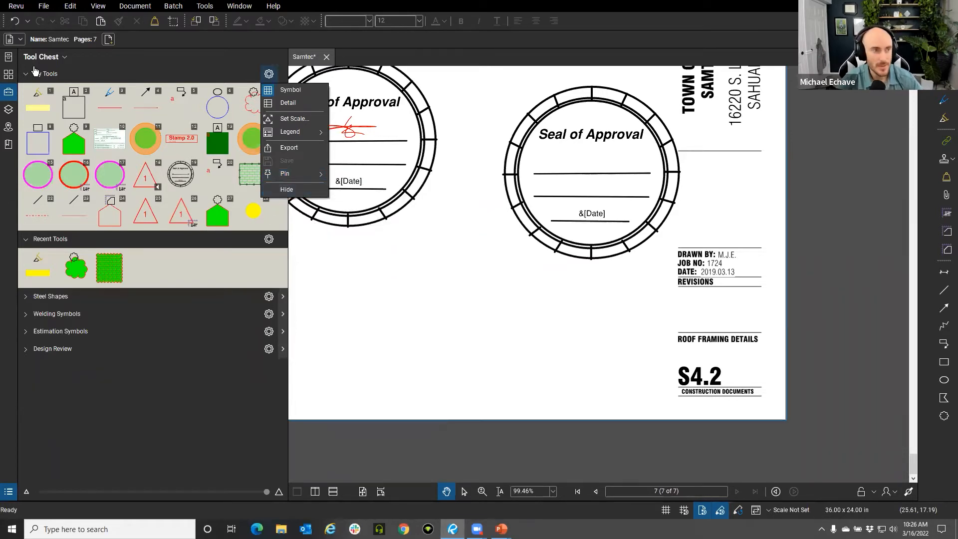
- Show the Bluebeam tool set in the Tool Chest, and open Manage Tool Sets, moving its dialog clear of the sheet's lower part
left_click(60, 58)
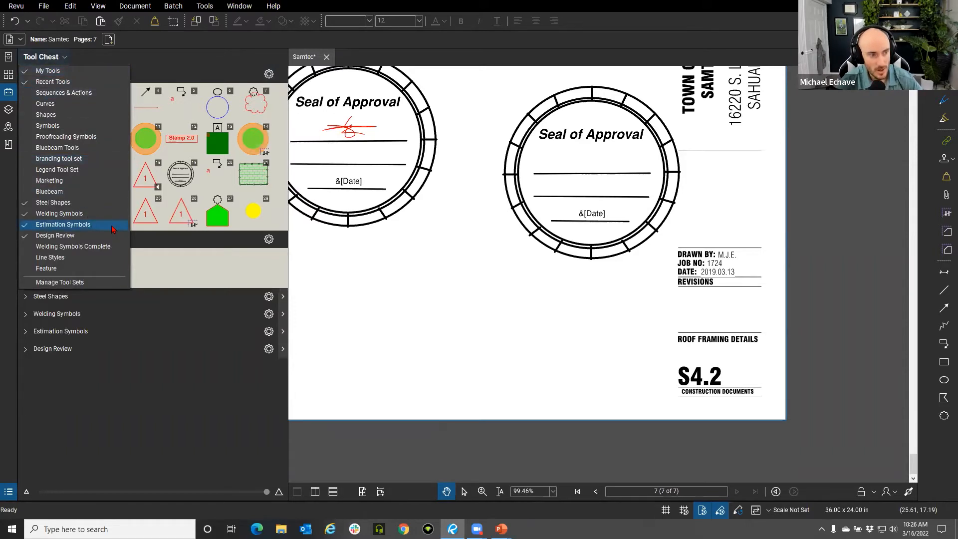
left_click(77, 194)
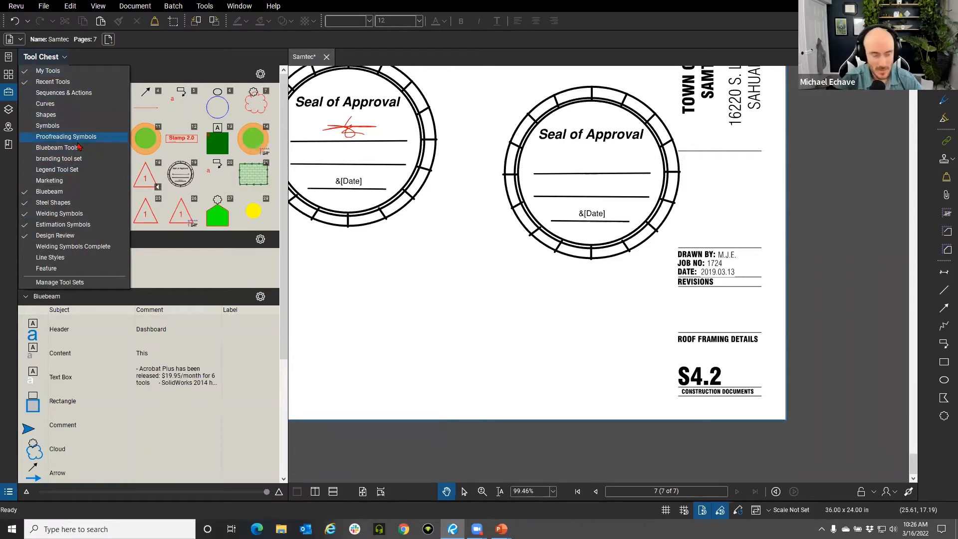
left_click(77, 283)
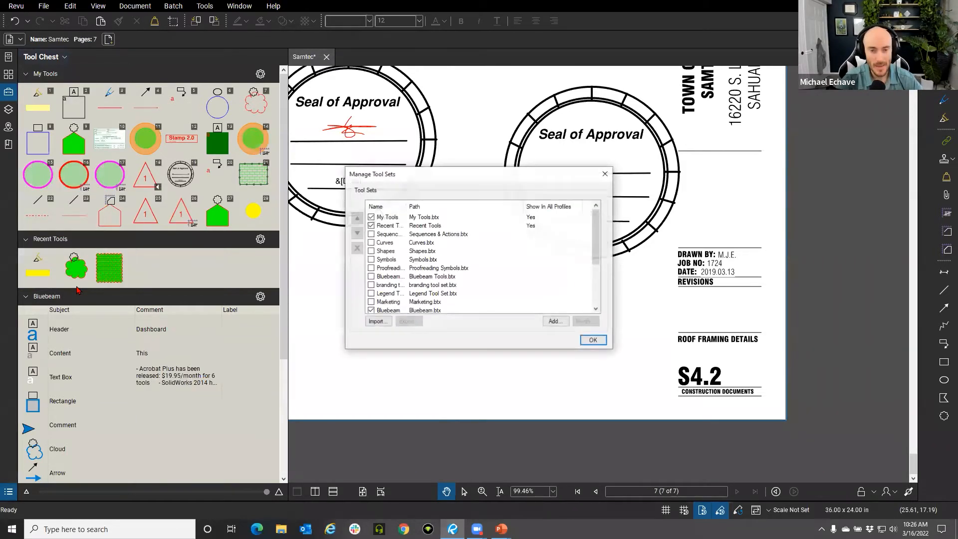
left_click_drag(365, 174, 287, 34)
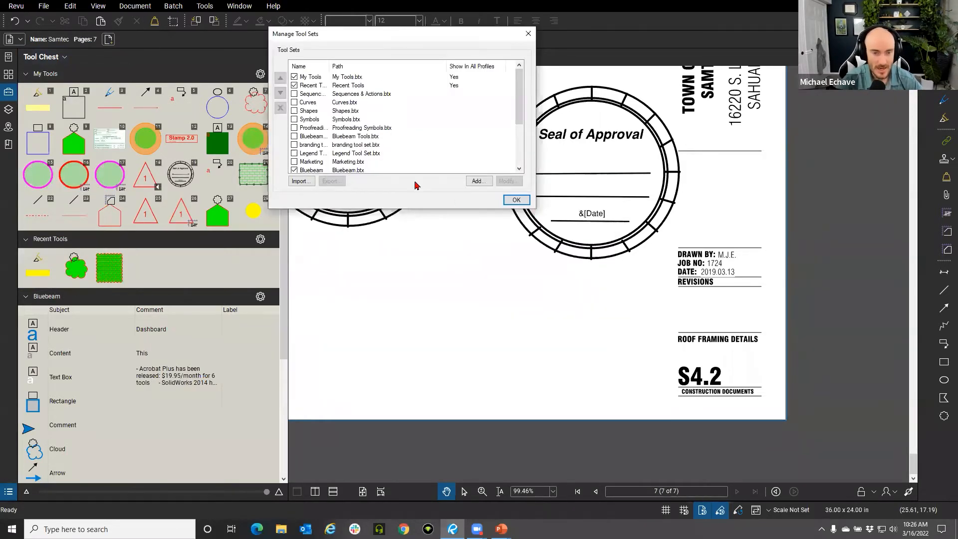
- Examine the list of tool sets, their file paths and the Show In All Profiles settings
scroll(363, 127, "down", 3)
scroll(363, 127, "up", 2)
scroll(363, 128, "up", 1)
left_click(475, 68)
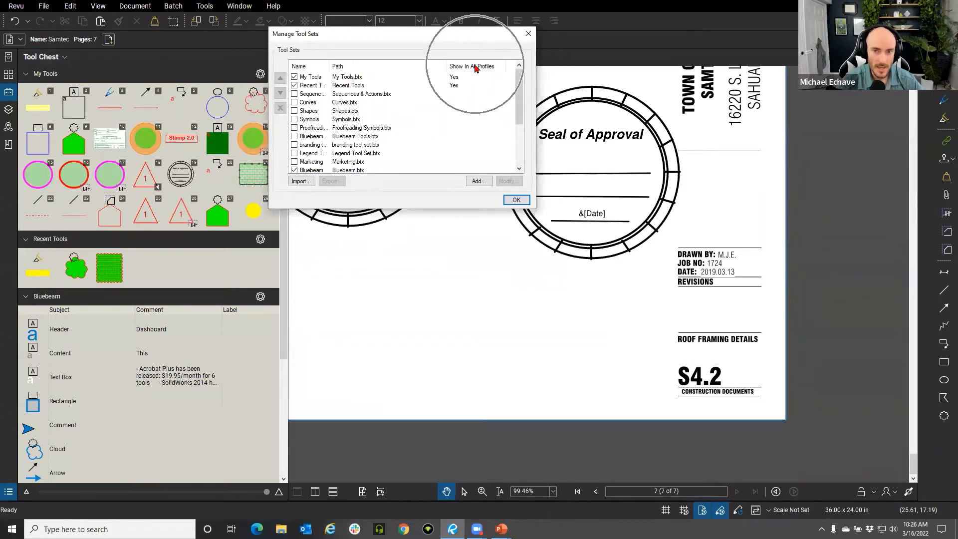
left_click(476, 68)
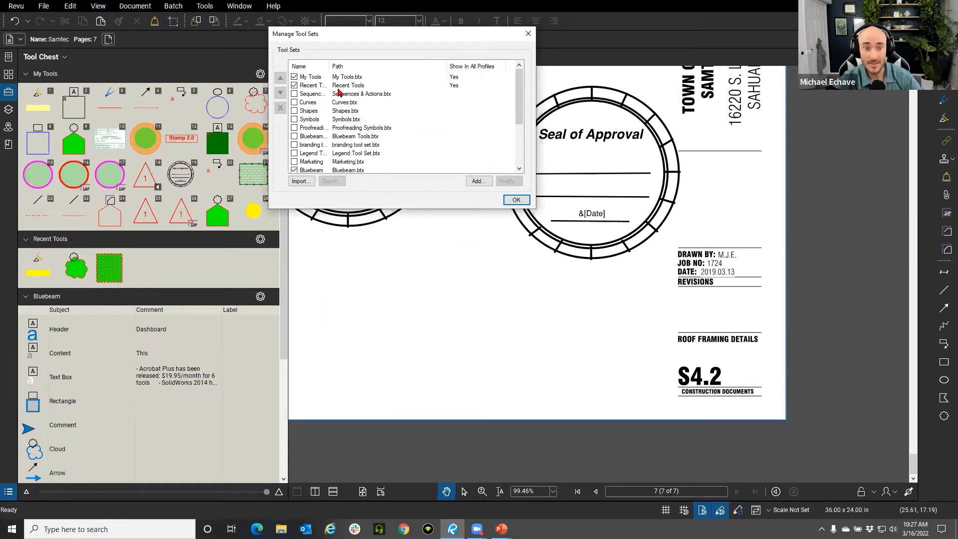
scroll(359, 118, "down", 2)
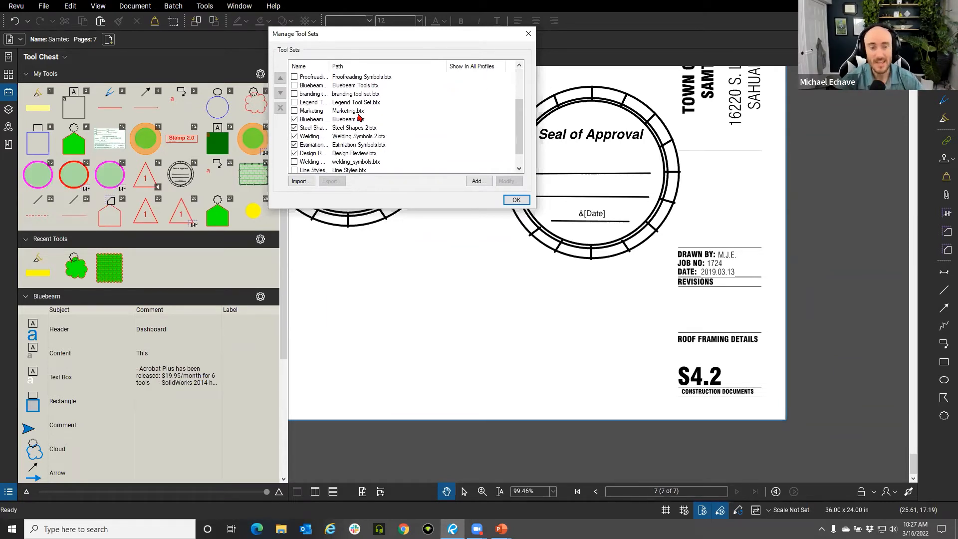
scroll(359, 118, "up", 1)
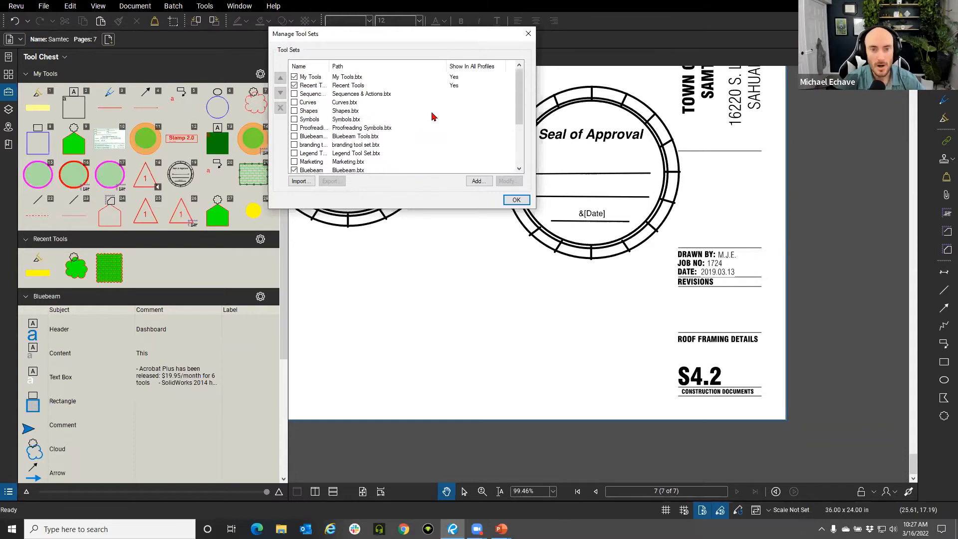
scroll(437, 115, "down", 1)
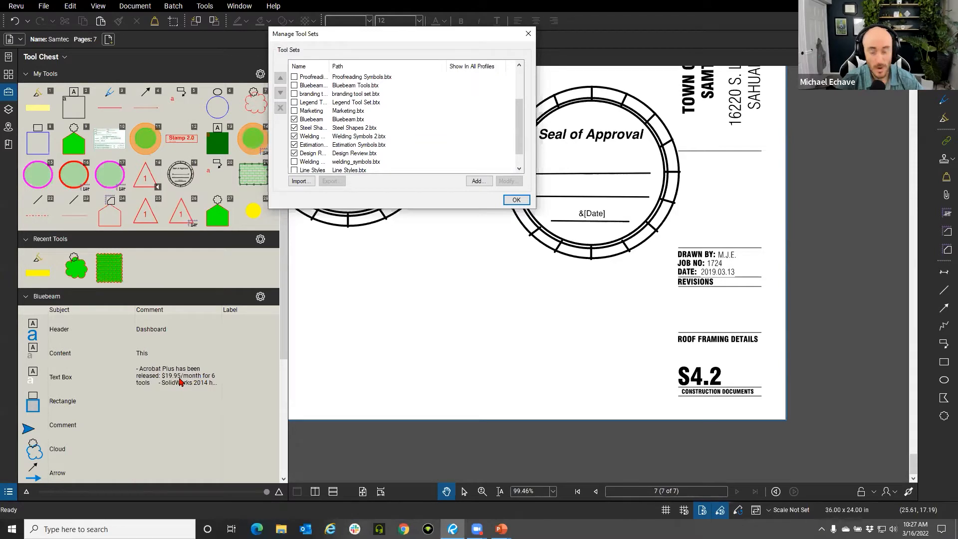
key("ctrl")
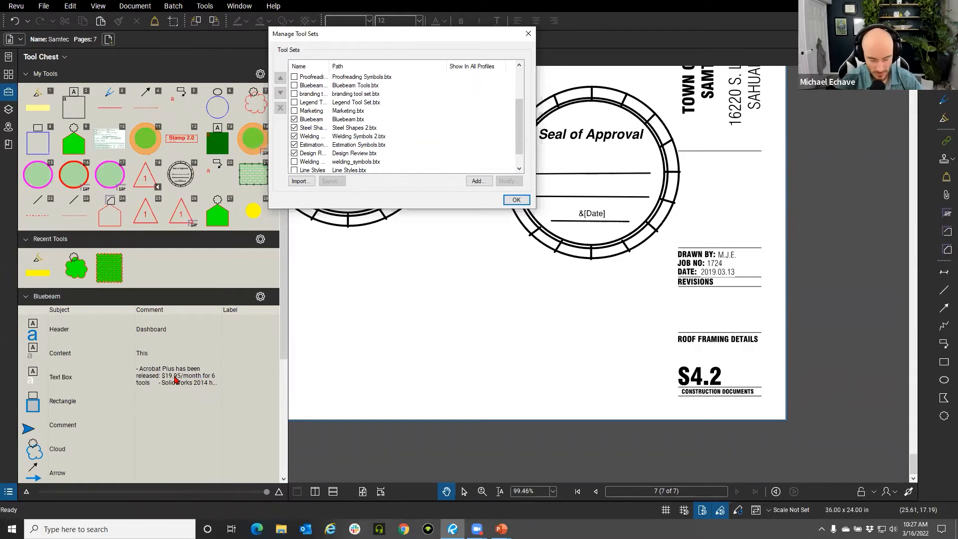
key("ctrl")
key("ctrl")
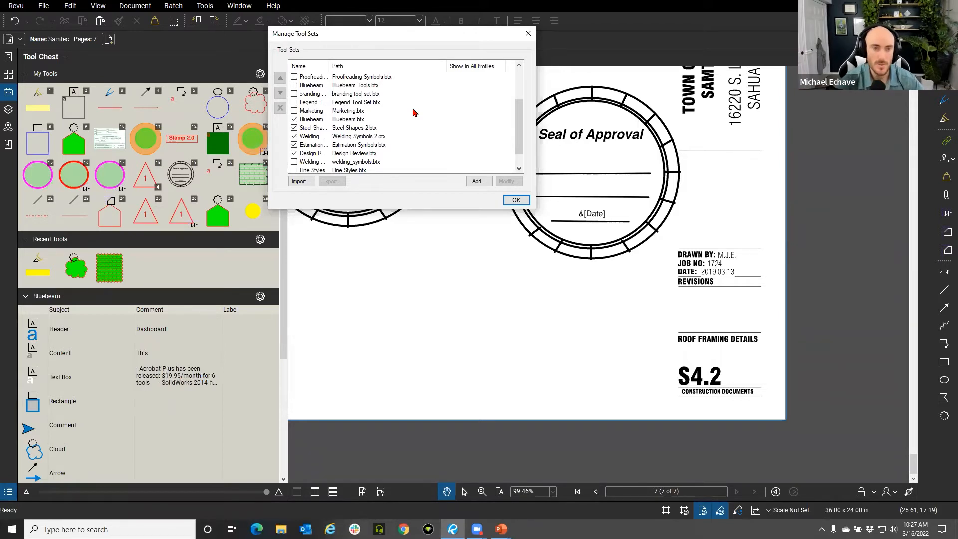
- Open the Steel Shapes tool set for modification, and move and enlarge its dialog until the whole tool list fits
scroll(352, 93, "up", 2)
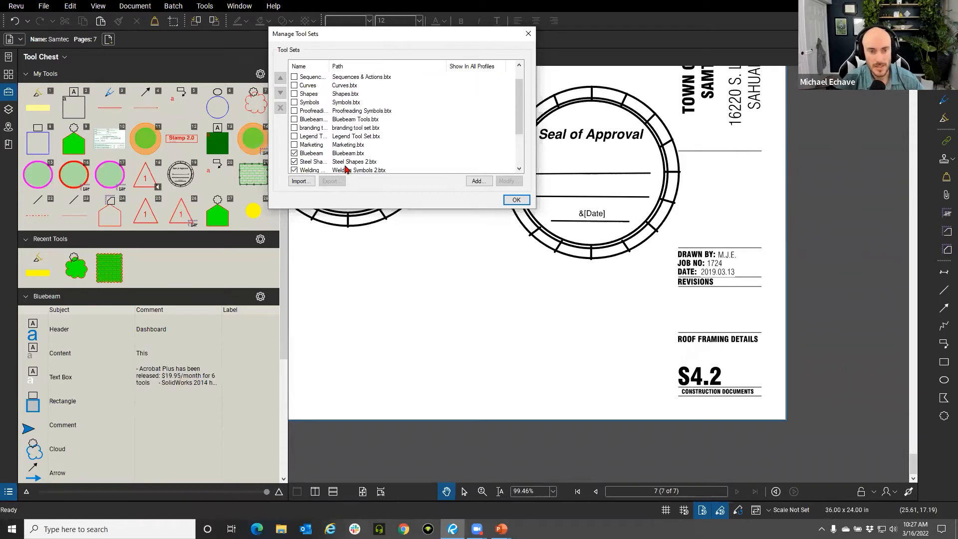
left_click(350, 163)
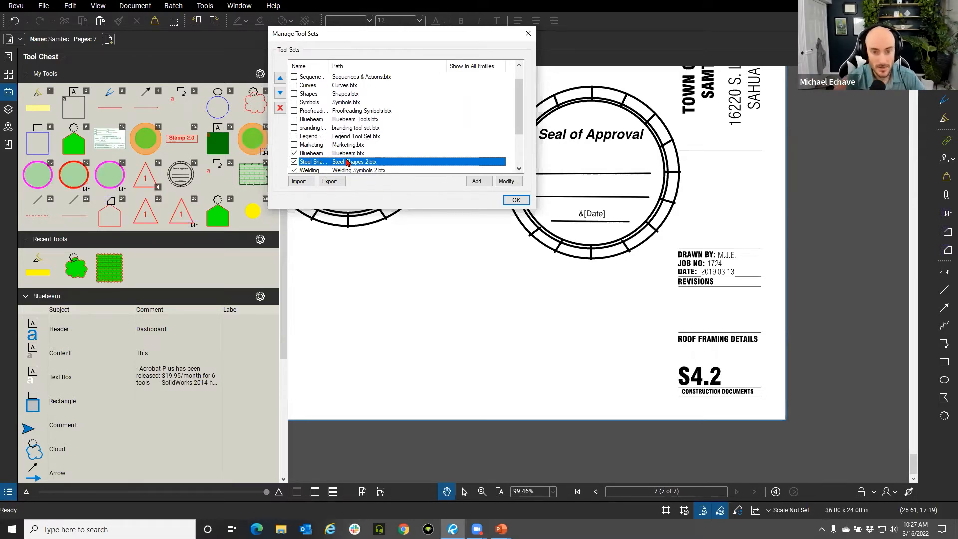
left_click(347, 162)
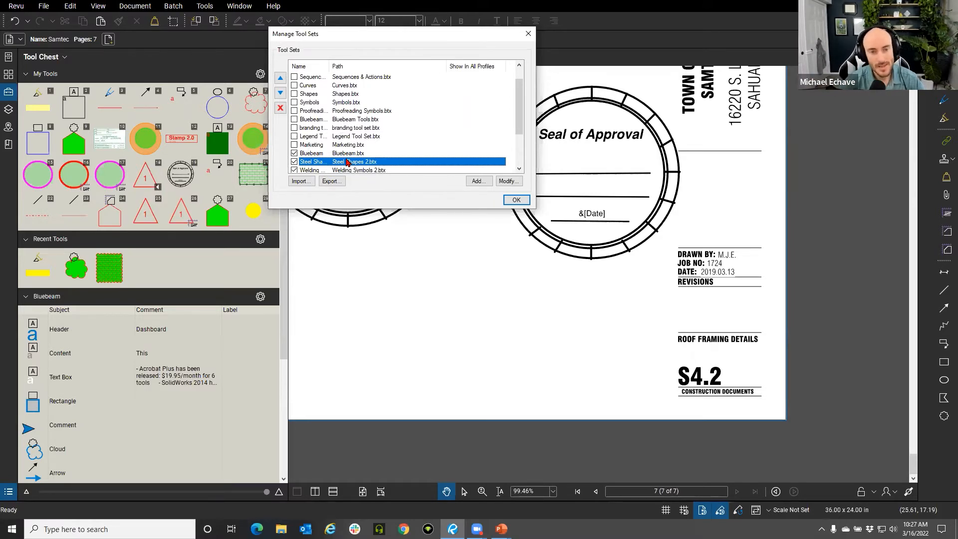
left_click(507, 181)
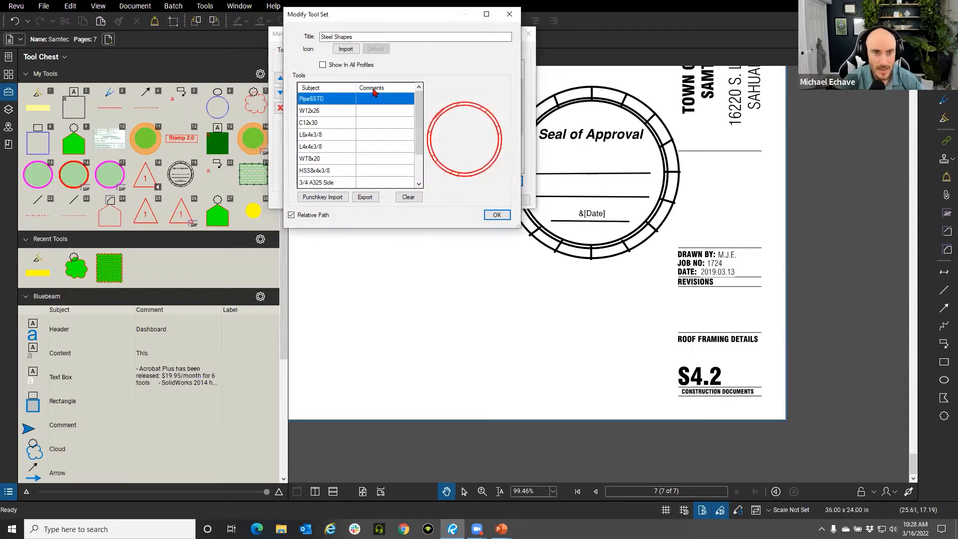
left_click(349, 72)
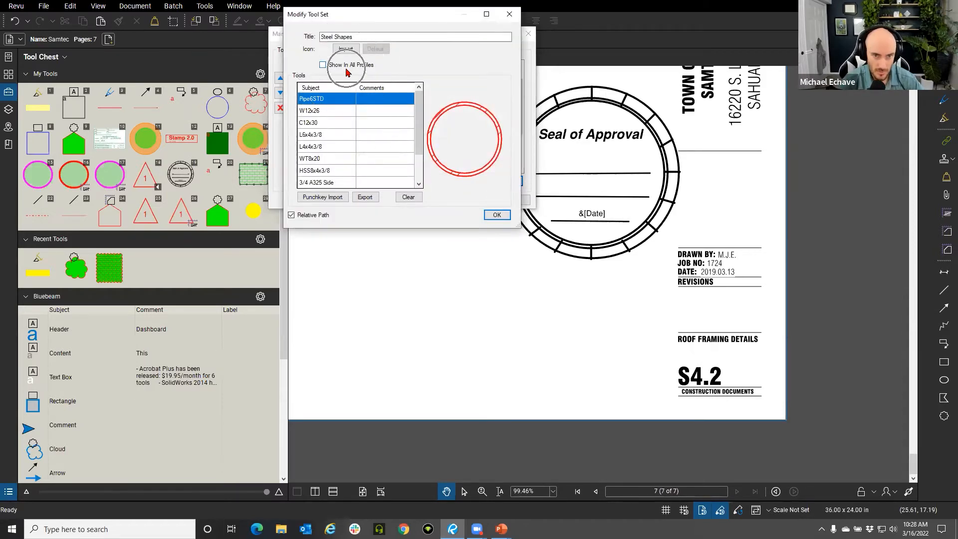
left_click_drag(359, 22, 451, 36)
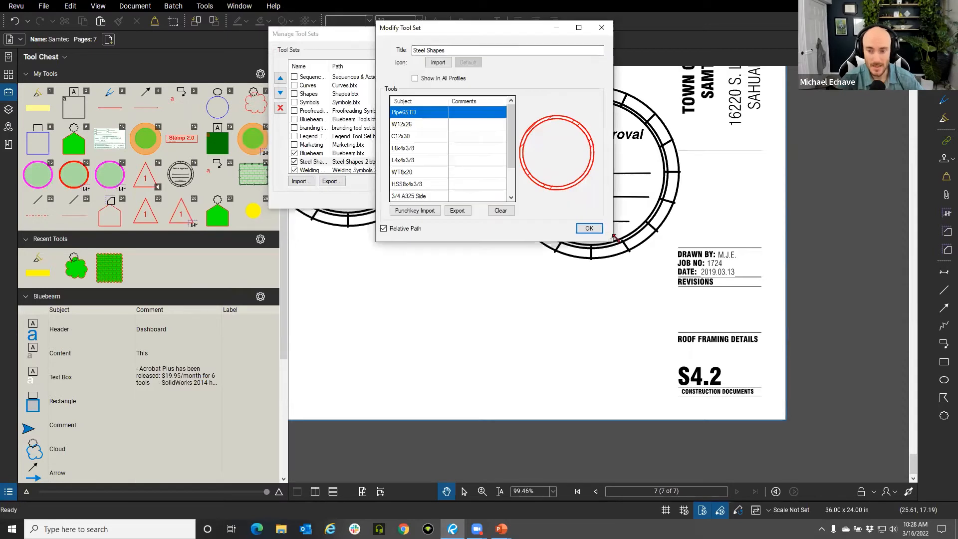
left_click_drag(614, 239, 658, 387)
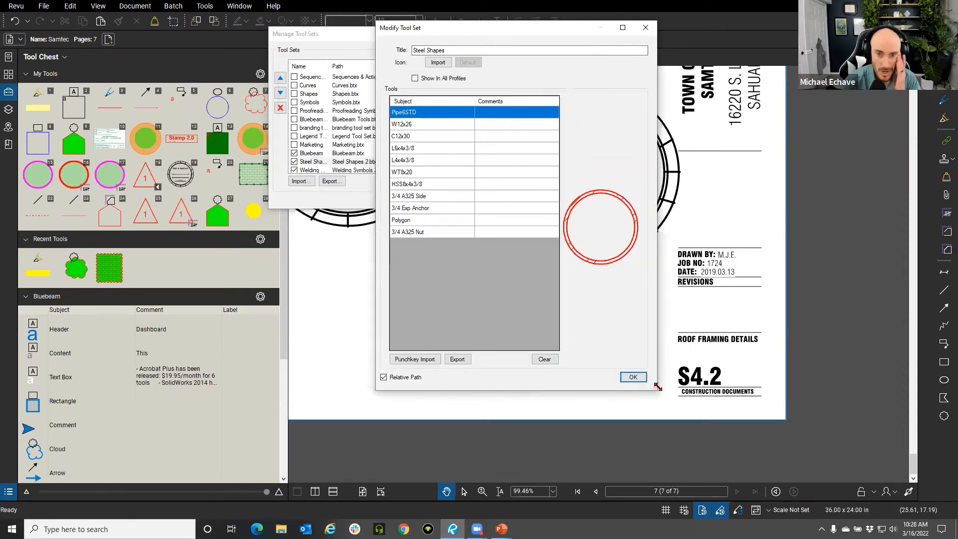
- Export the Steel Shapes tool list to the Desktop as Steel Shapes.csv
left_click(468, 363)
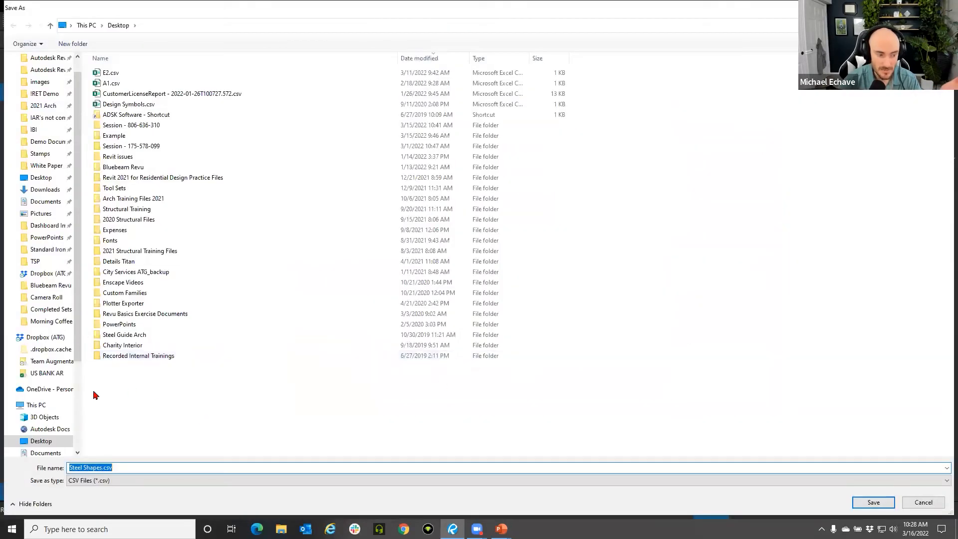
left_click(48, 452)
left_click(41, 440)
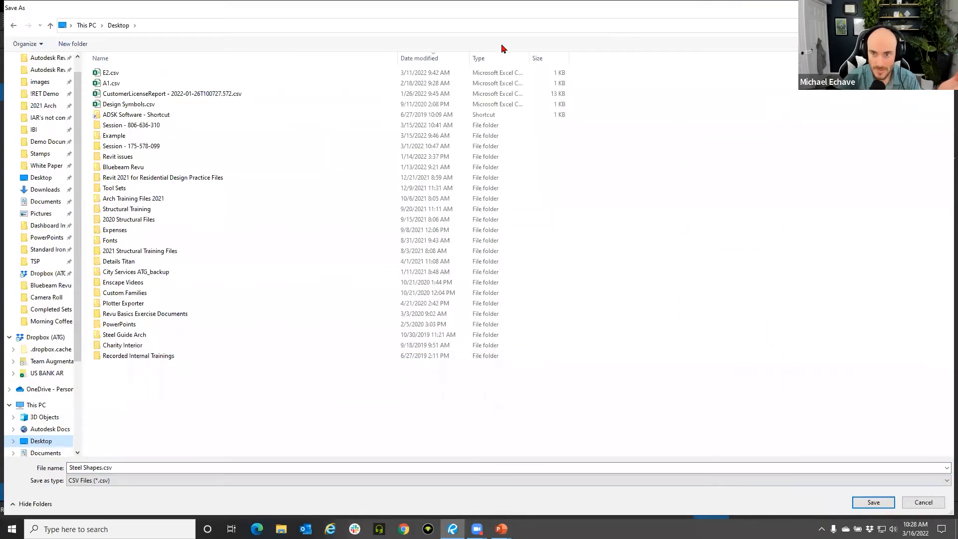
left_click(872, 502)
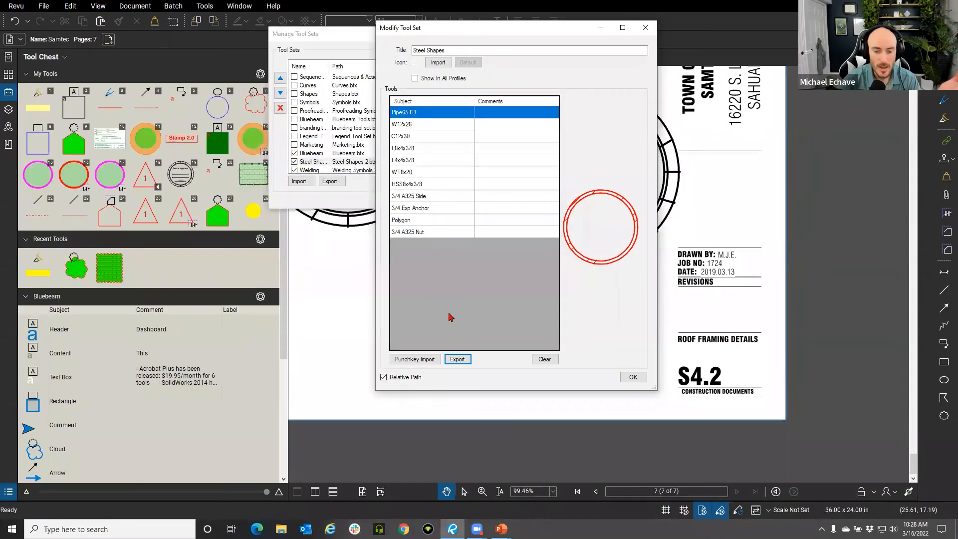
- Locate the exported Steel Shapes.csv on the Desktop in File Explorer and open it in Excel to review the tool names
left_click(281, 529)
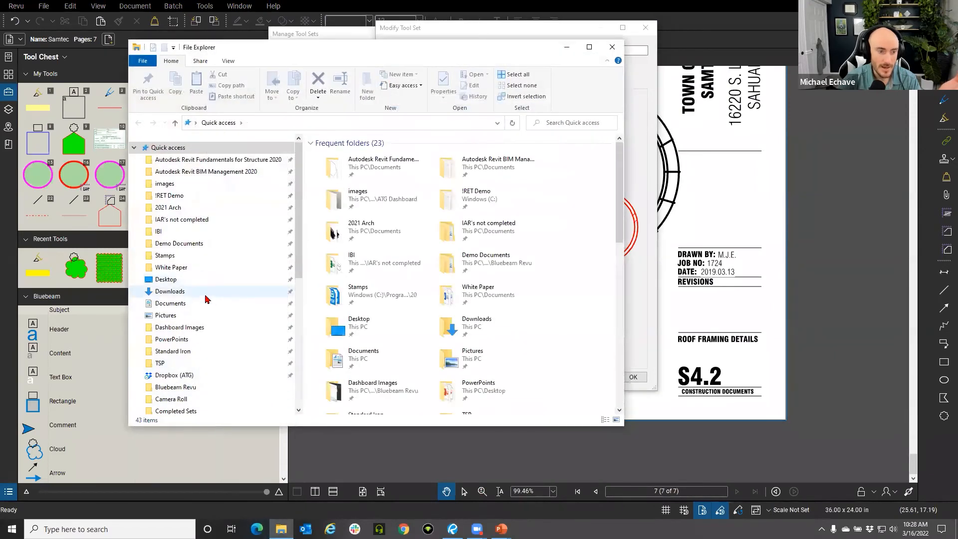
left_click(202, 305)
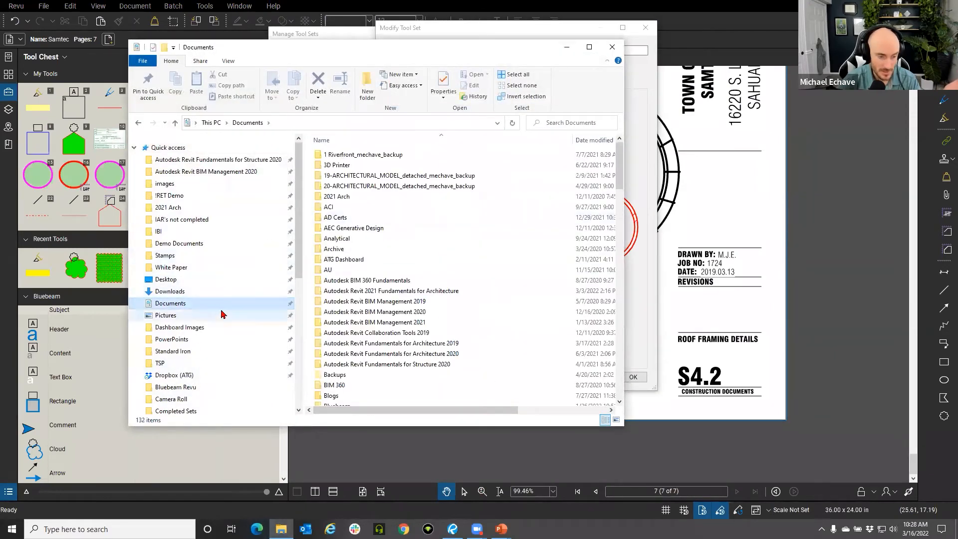
left_click(206, 290)
left_click(190, 279)
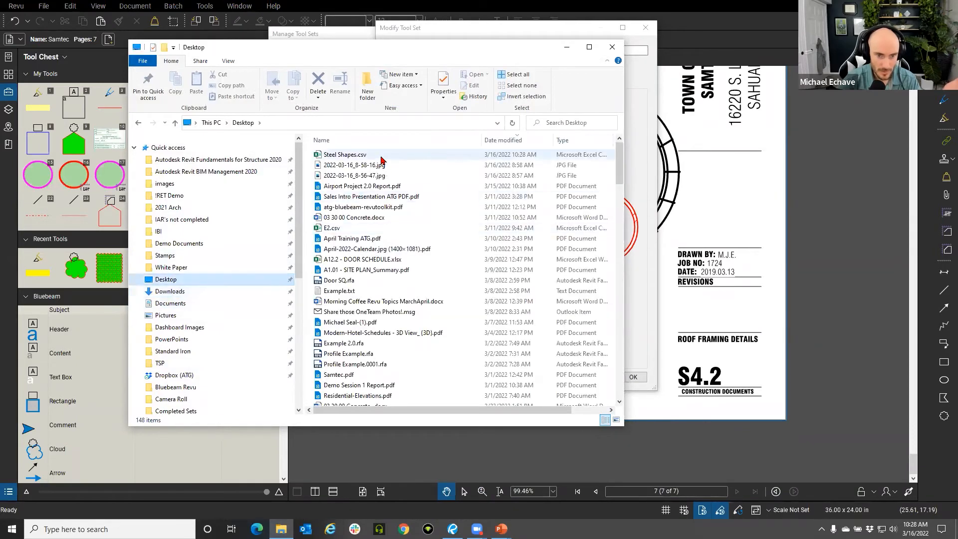
double_click(384, 155)
left_click(566, 47)
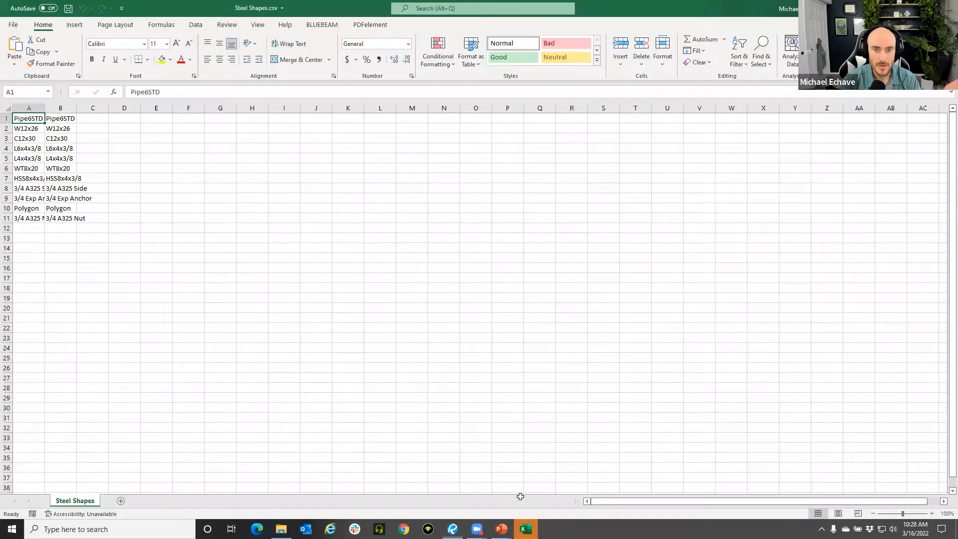
left_click_drag(46, 104, 249, 108)
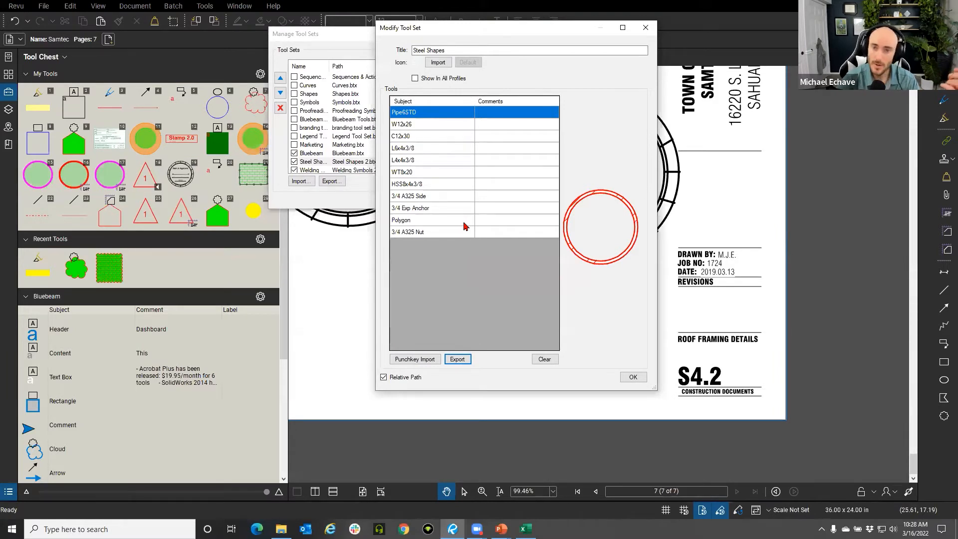
- Back in Revu, open the Pipe6STD tool's subject for editing, and close the Modify and Manage Tool Sets dialogs without changes
left_click(446, 116)
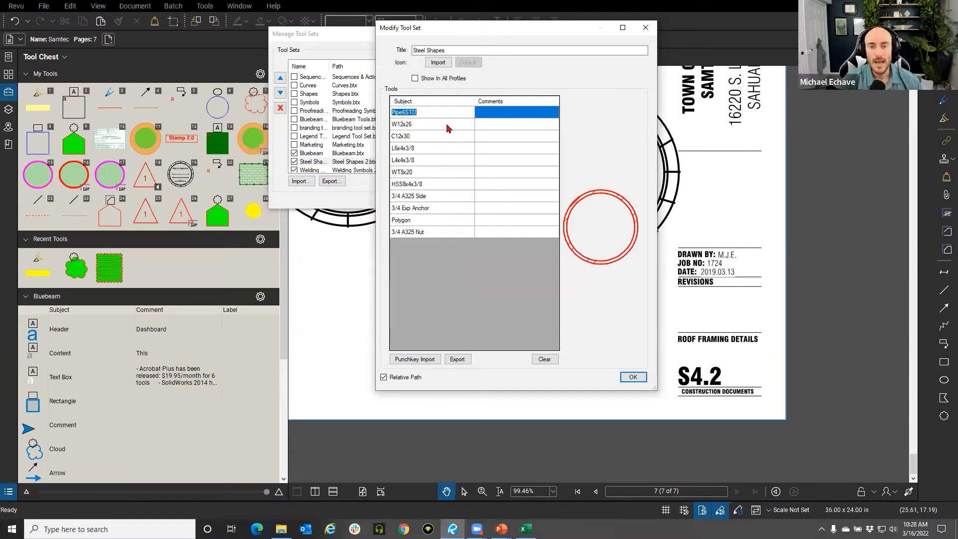
left_click(652, 33)
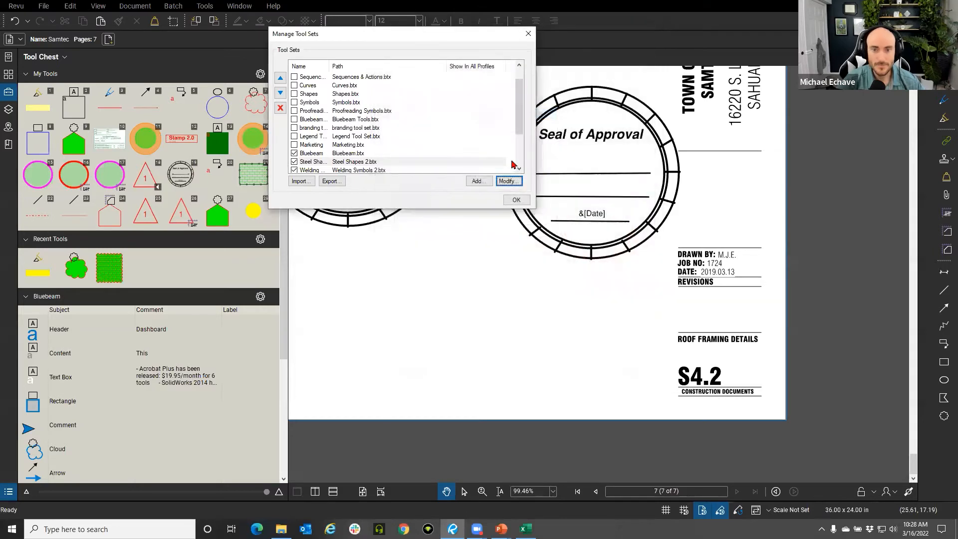
scroll(342, 164, "down", 2)
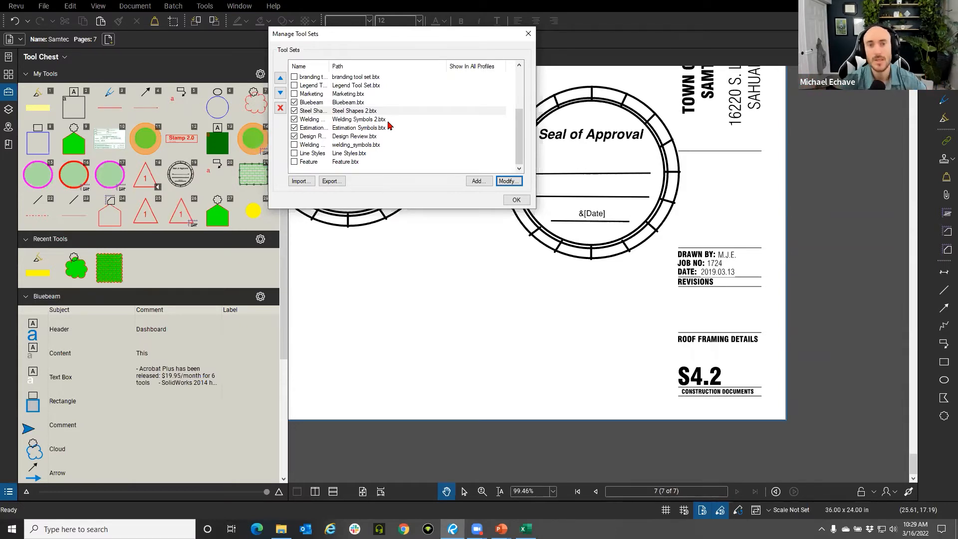
left_click(528, 34)
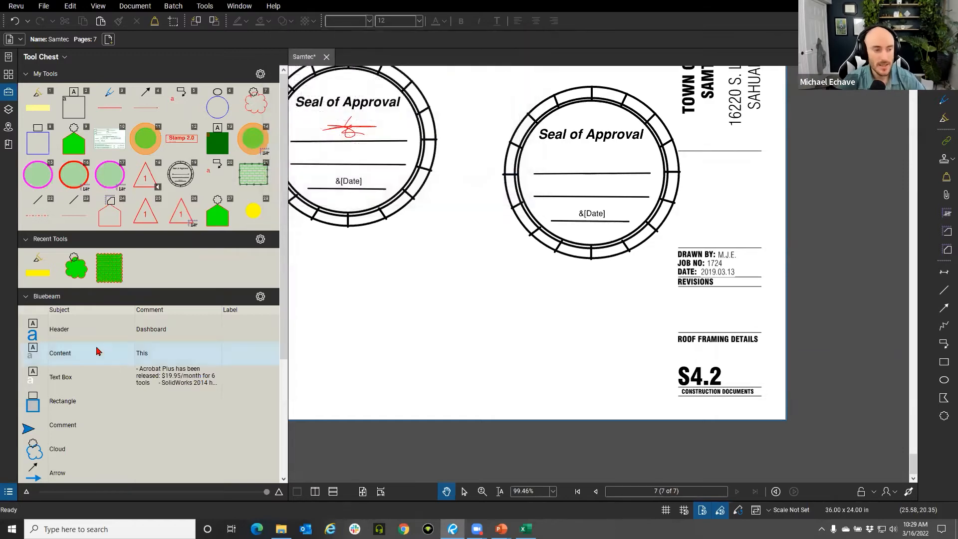
- Collapse the Bluebeam tool set, expand Steel Shapes, and switch it to the Detail view
left_click(25, 296)
left_click(26, 315)
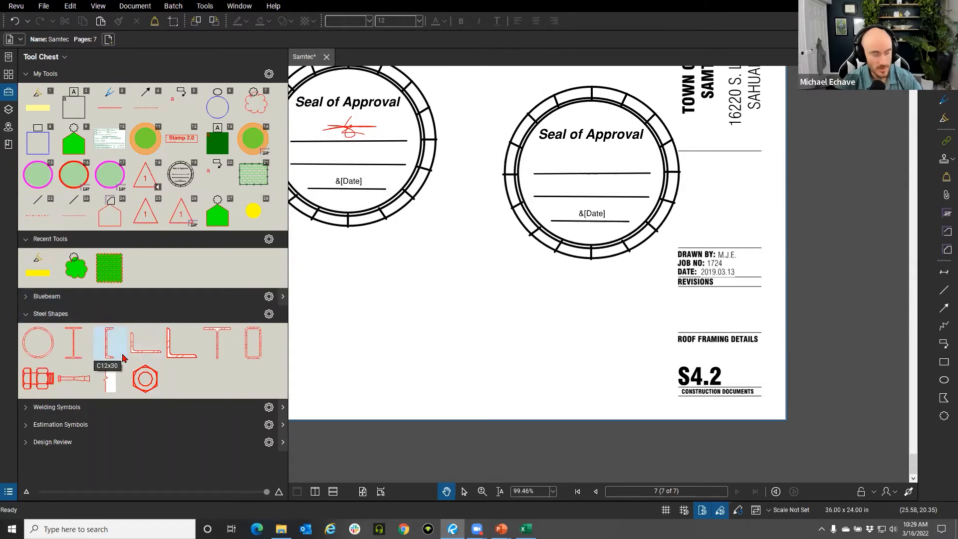
left_click(268, 315)
left_click(291, 343)
scroll(133, 359, "down", 3)
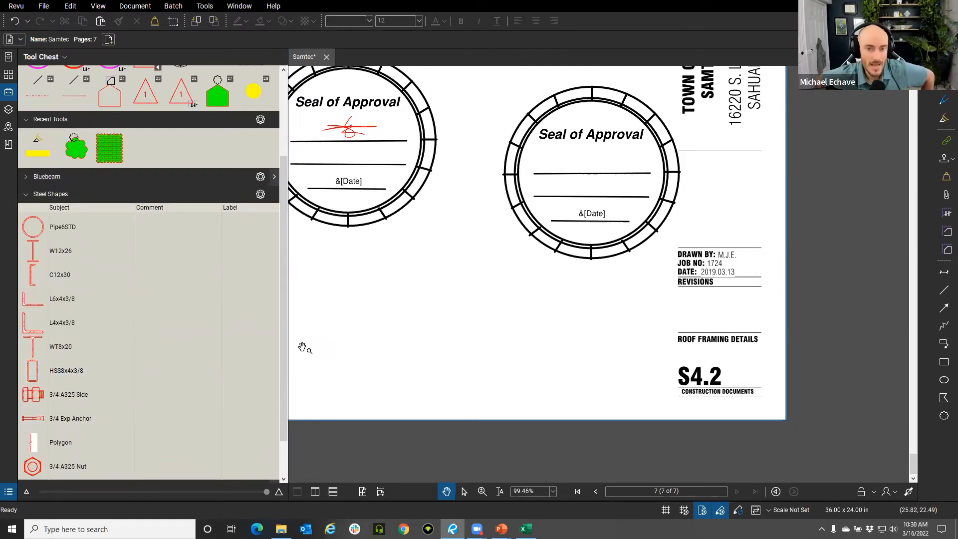
- Go back from page 7 to page 2 of the drawings and examine the plan's column grid and footings
scroll(402, 353, "down", 5)
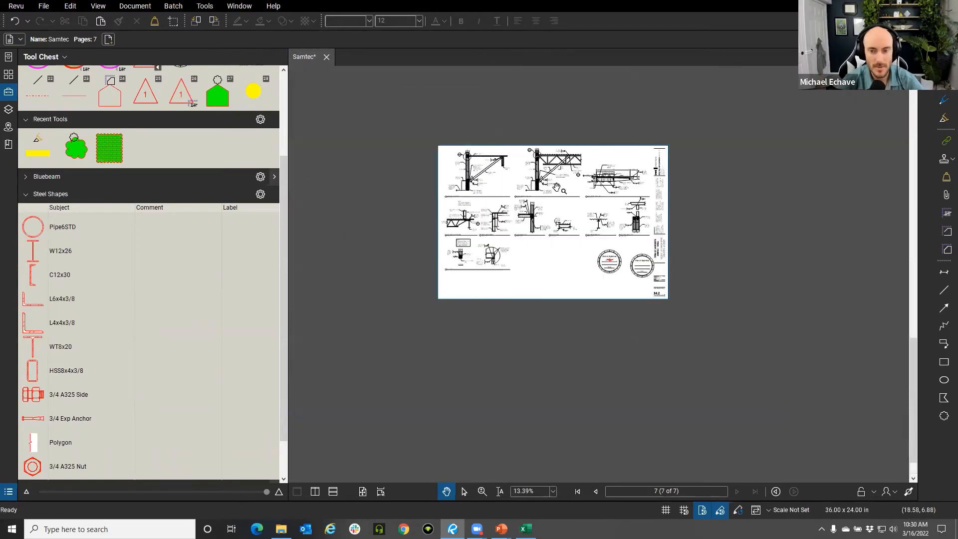
left_click(594, 491)
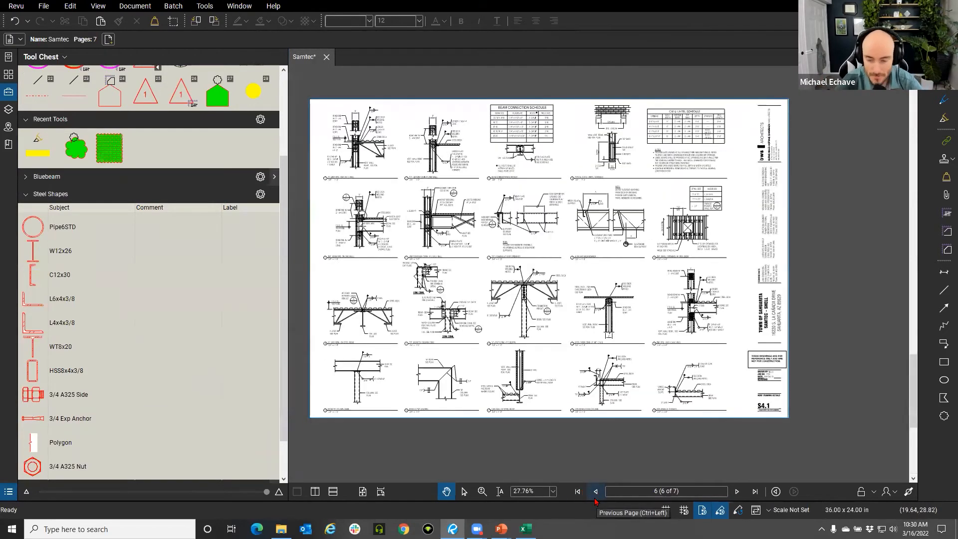
left_click(595, 492)
scroll(469, 321, "up", 4)
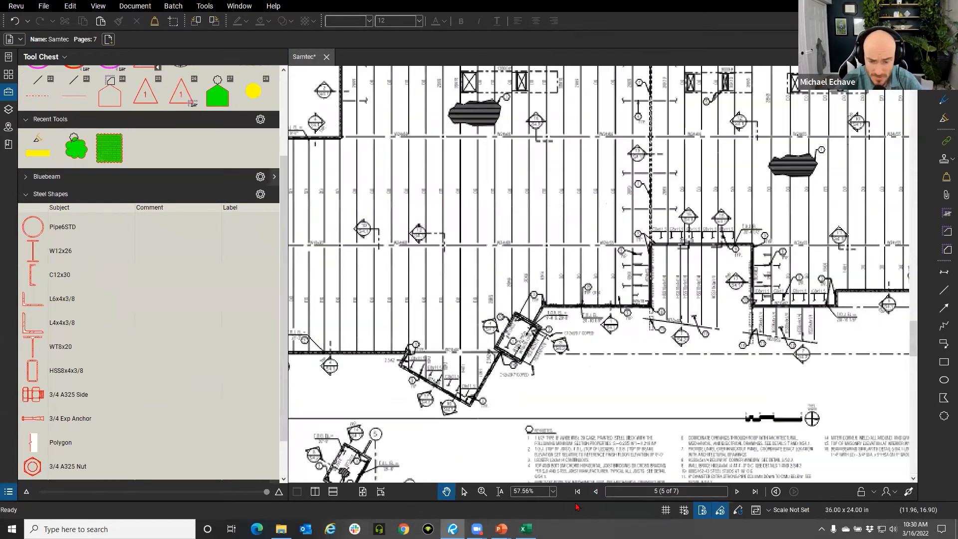
left_click(594, 491)
left_click(594, 492)
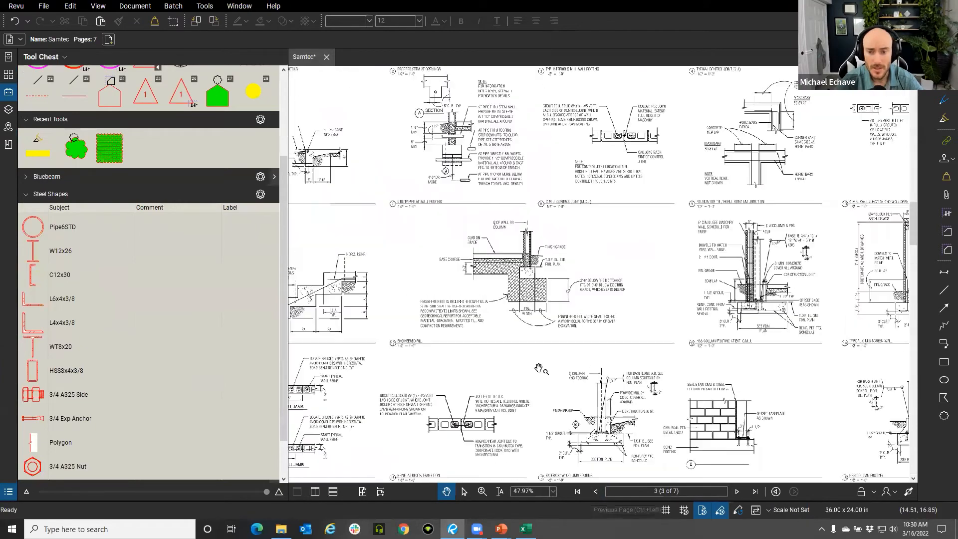
left_click(595, 491)
scroll(474, 216, "up", 7)
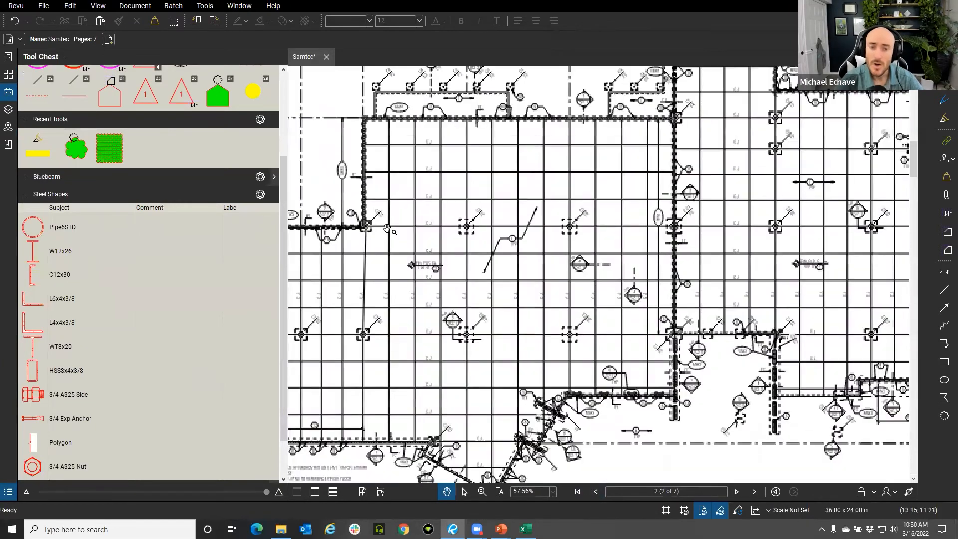
scroll(474, 217, "up", 1)
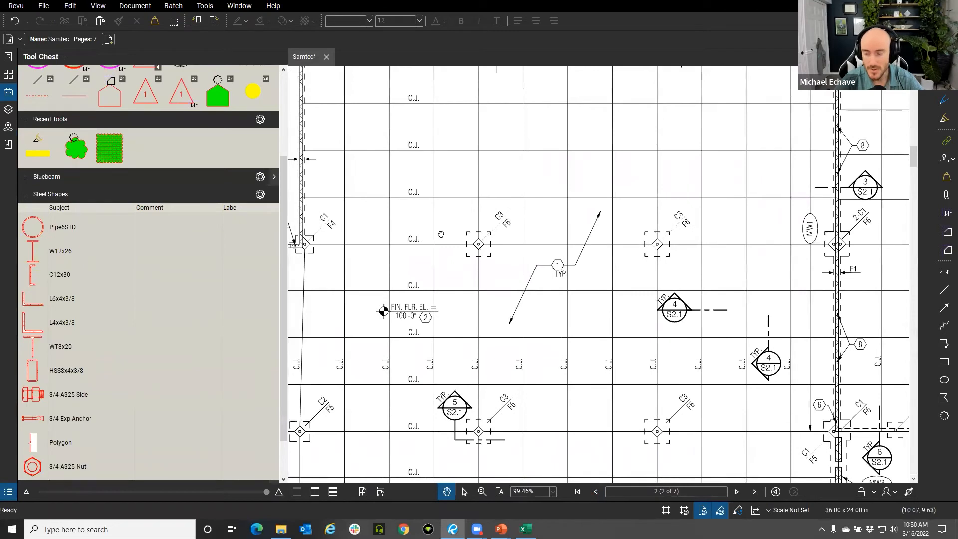
scroll(529, 304, "up", 2)
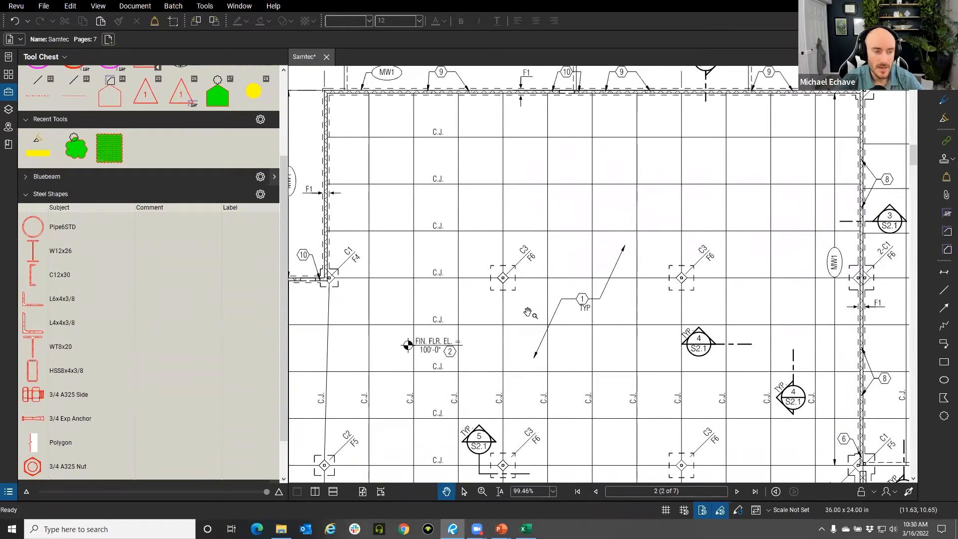
scroll(486, 300, "down", 3)
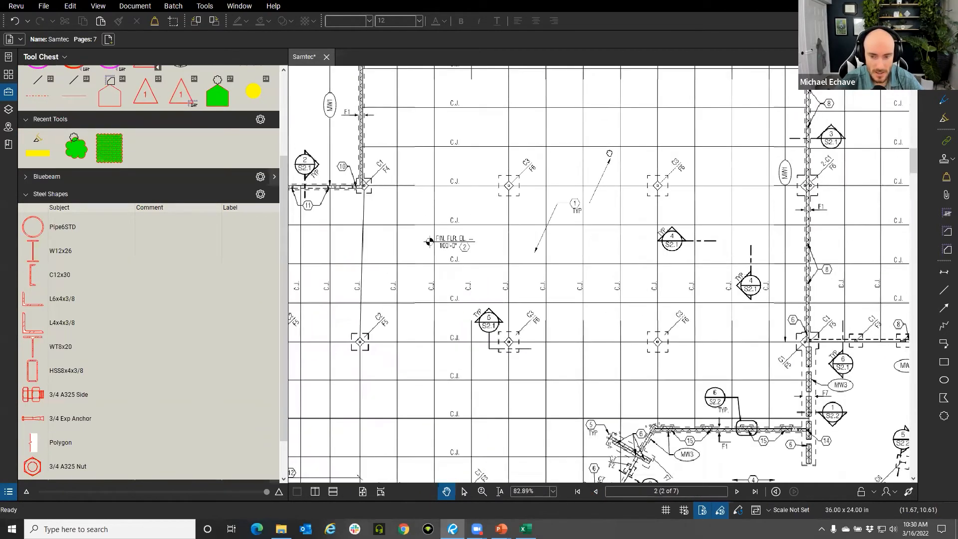
left_click_drag(598, 120, 589, 107)
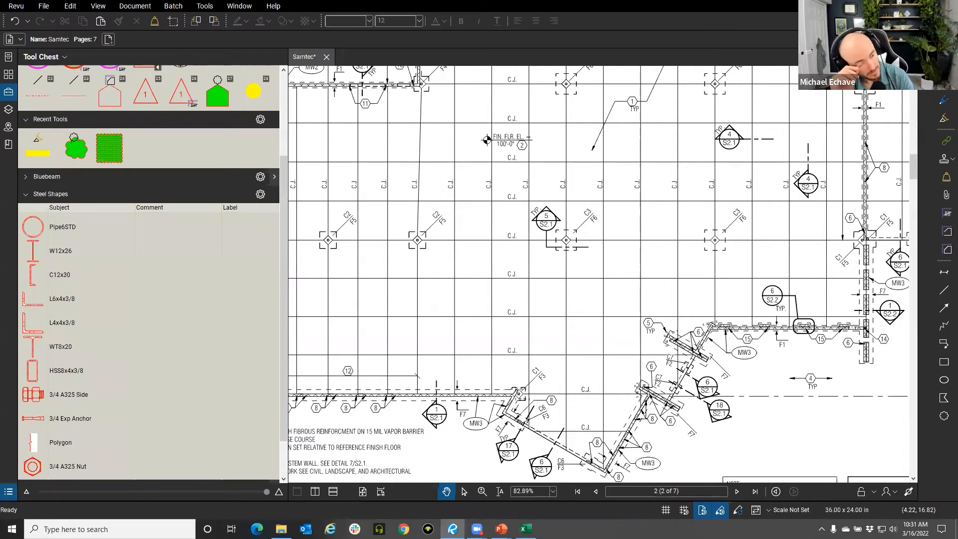
- Place the HSS8x4x3/8 steel shape on the page 2 plan, just beside the C2/F5 column
left_click(66, 370)
scroll(479, 235, "up", 5)
left_click_drag(543, 316, 665, 259)
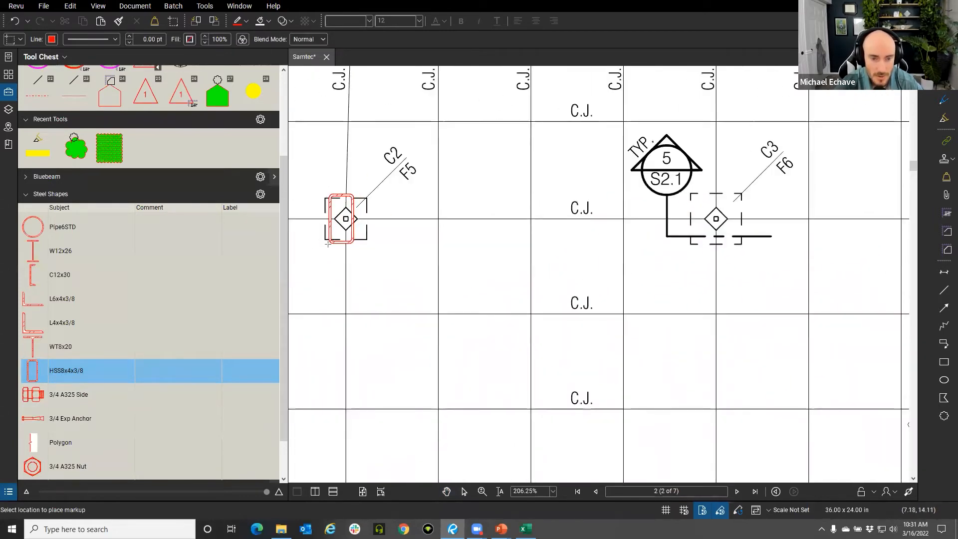
left_click(380, 285)
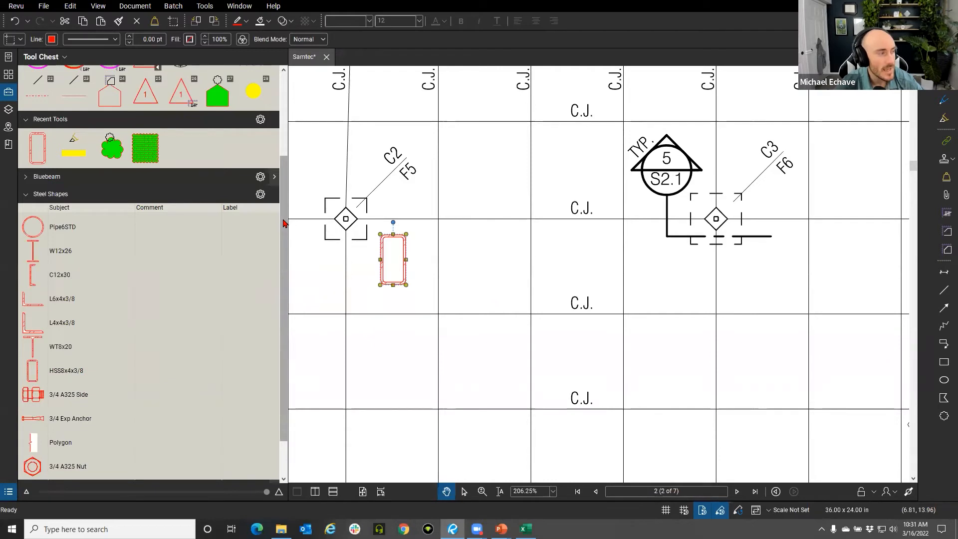
- Set the scale of the Steel Shapes tool set to the preset 1/4" = 1'-0"
left_click(259, 200)
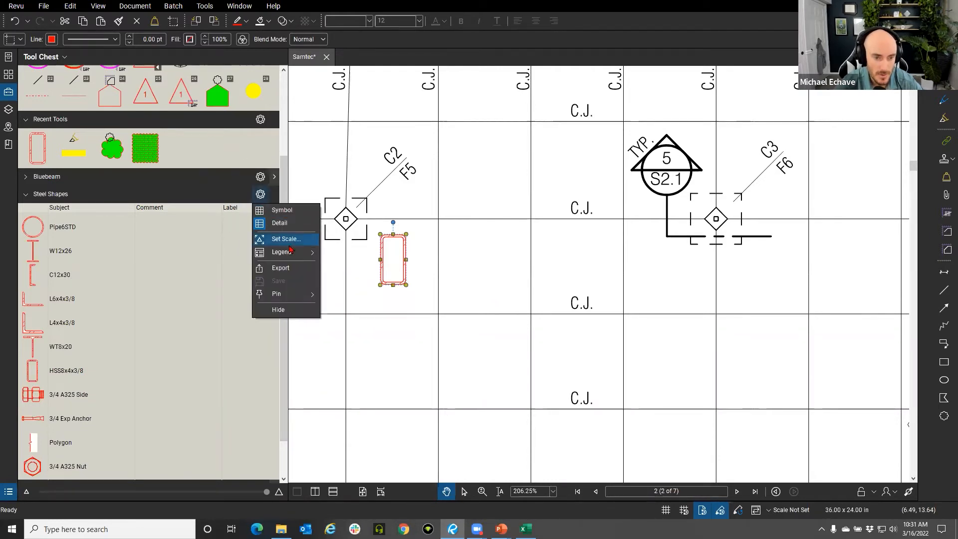
left_click(287, 239)
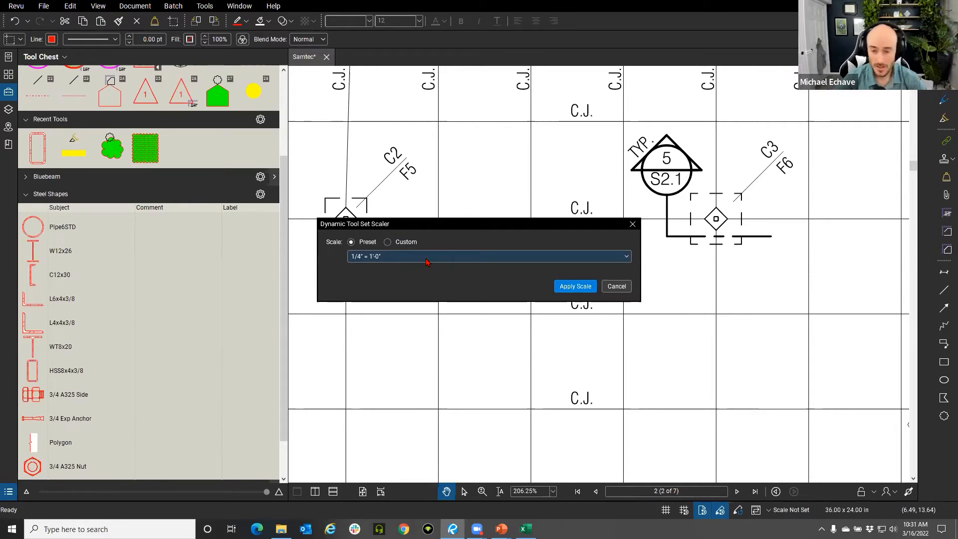
left_click(562, 287)
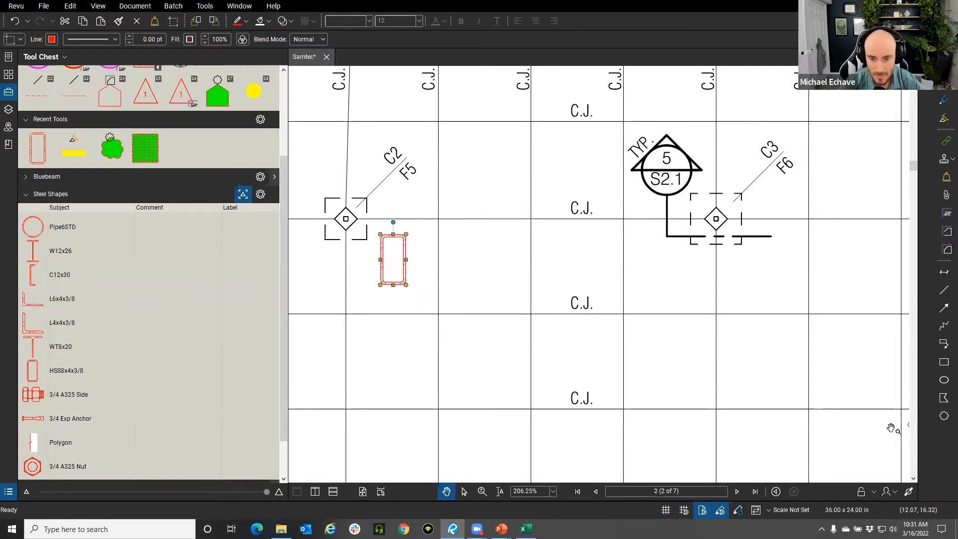
scroll(891, 427, "down", 6)
scroll(380, 368, "up", 6)
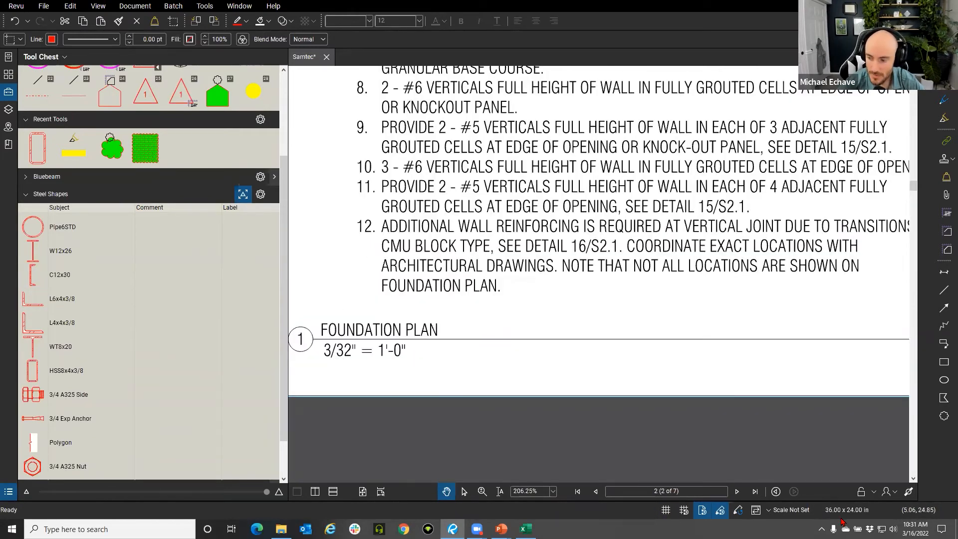
left_click(793, 510)
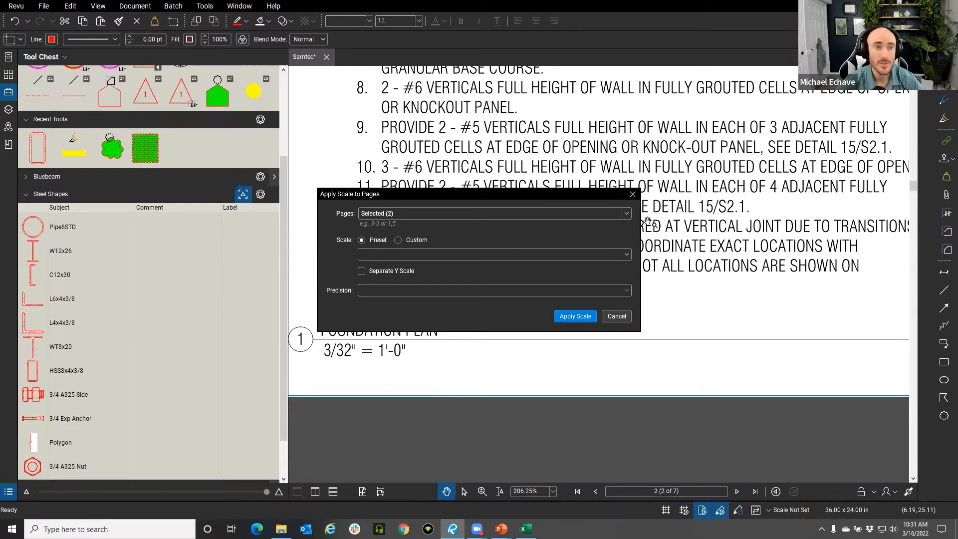
left_click(632, 194)
left_click(205, 5)
mouse_move(223, 46)
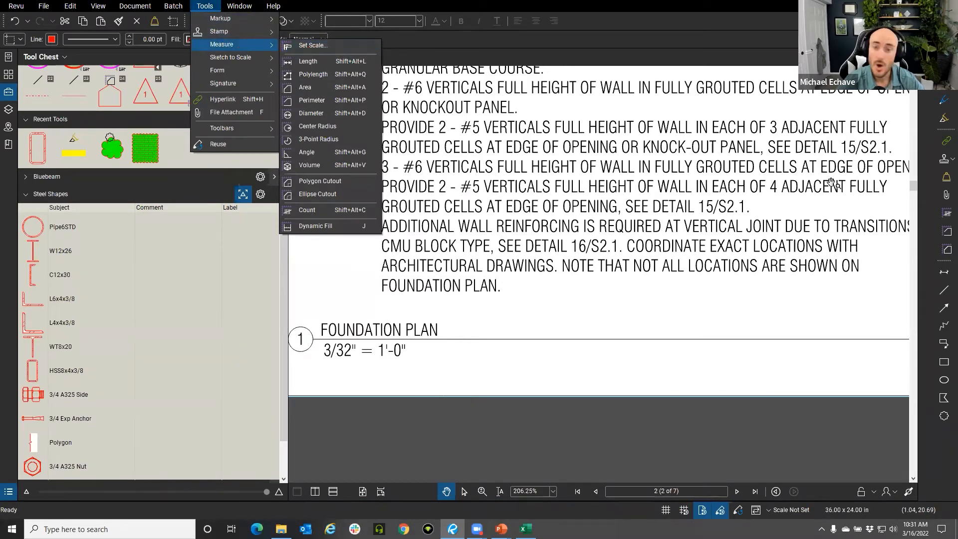
key("Escape")
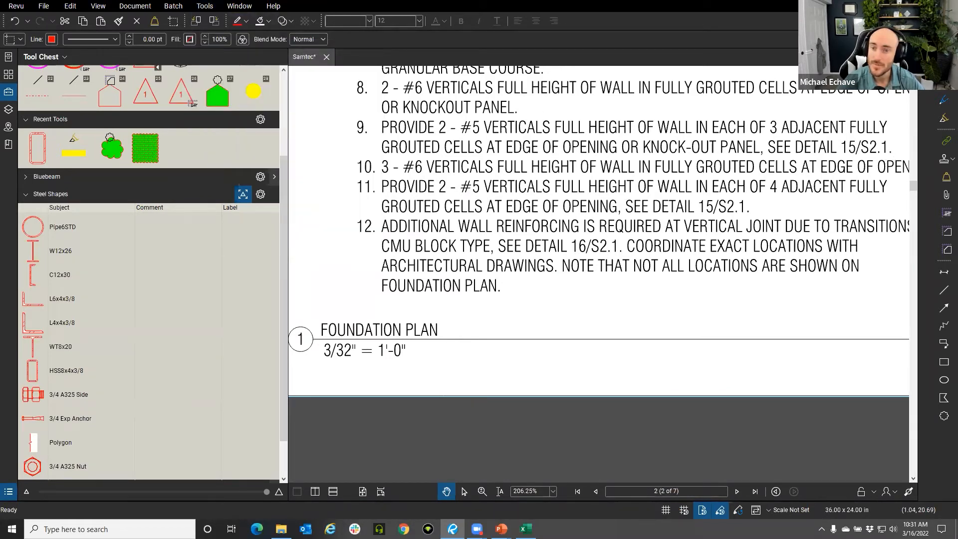
- Set the page 2 scale to the preset 3/32" = 1'-0" and return to the steel shape on the plan
left_click(943, 99)
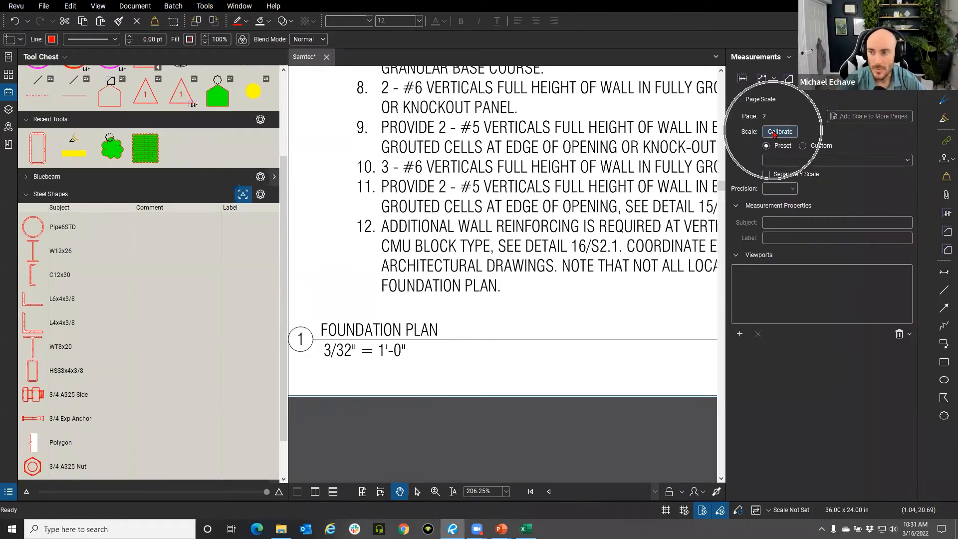
left_click(795, 160)
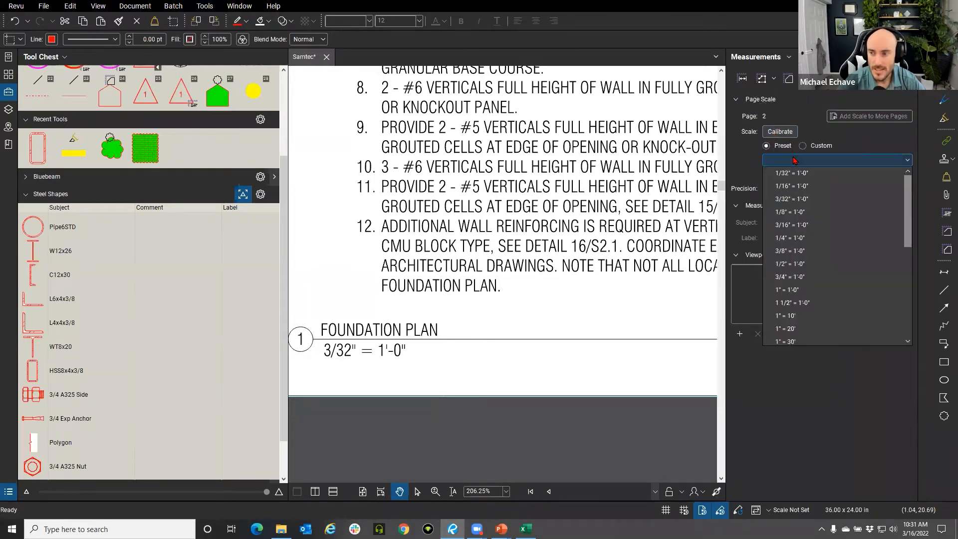
left_click(800, 199)
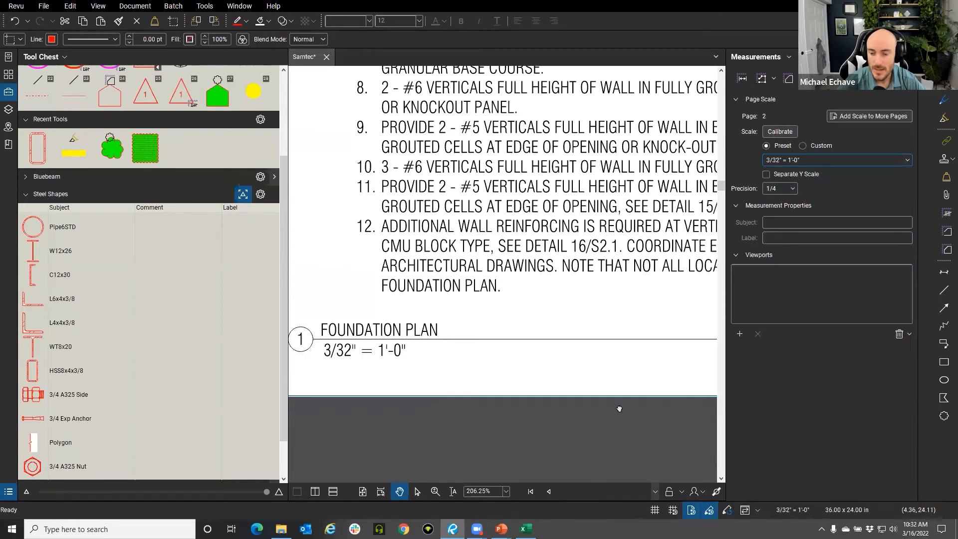
left_click(510, 206)
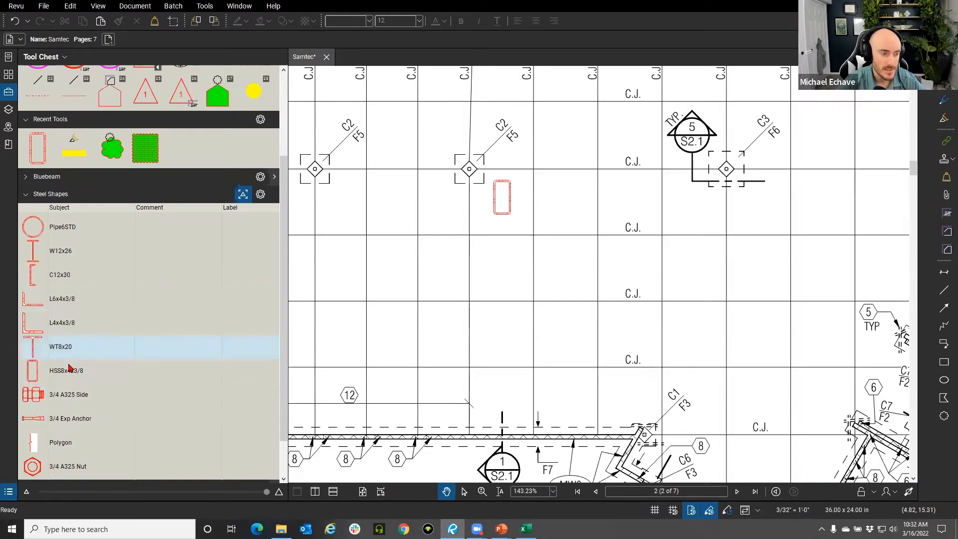
- Place another HSS8x4x3/8 steel shape directly on the C2/F5 column beside the larger one
left_click(99, 370)
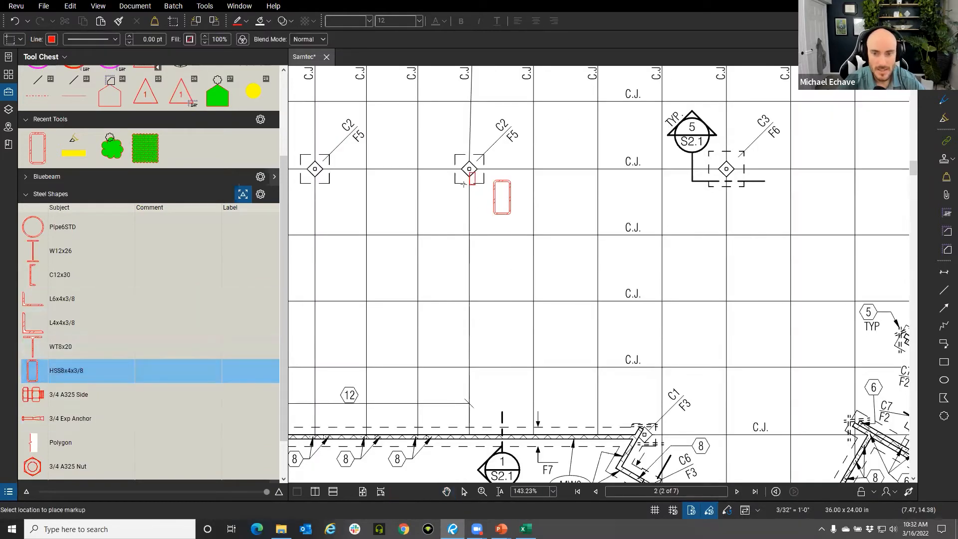
left_click(469, 168)
left_click_drag(507, 256, 557, 249)
left_click(543, 225)
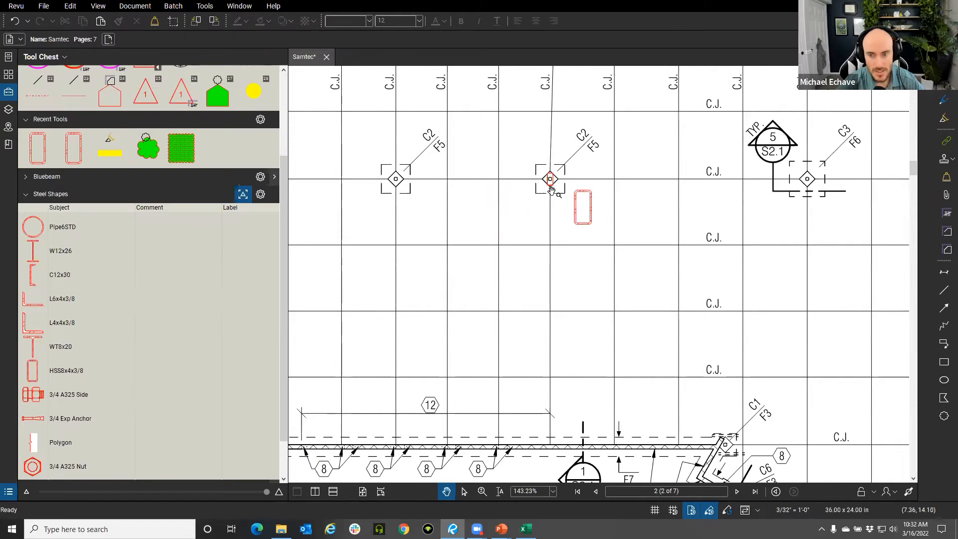
scroll(551, 192, "up", 4)
mouse_move(552, 192)
left_mouse_down()
mouse_move(533, 253)
mouse_move(640, 241)
left_mouse_up()
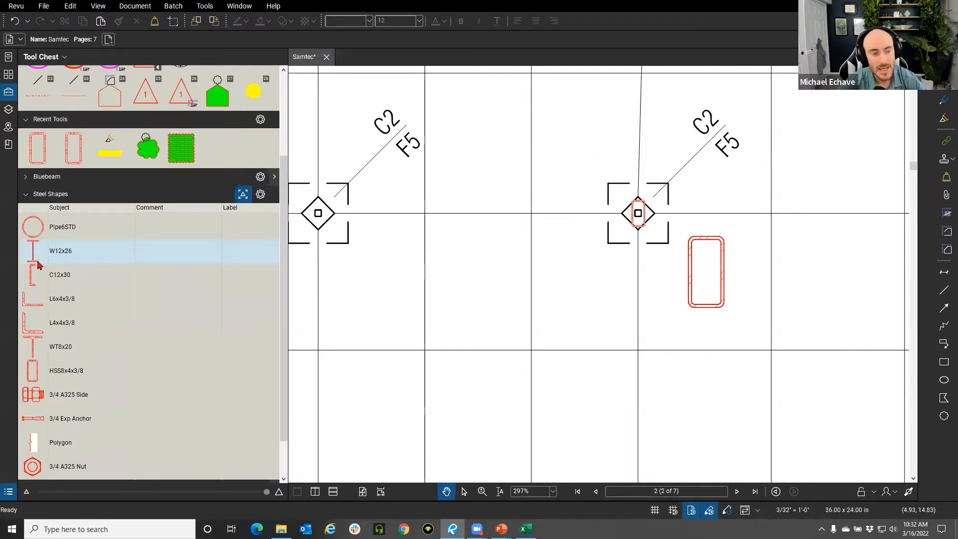
- Delete both HSS steel shapes at the C2/F5 column
left_click(635, 217)
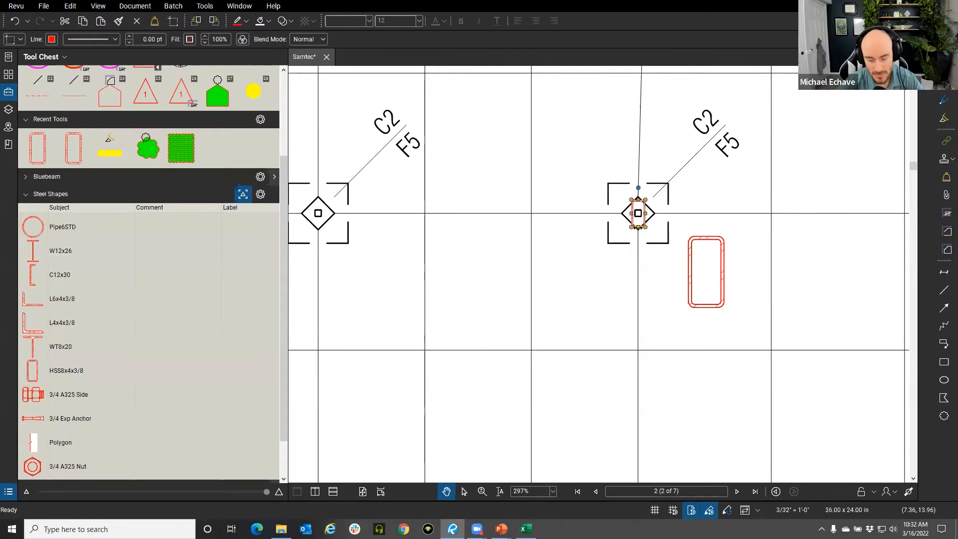
key("Delete")
key("Delete")
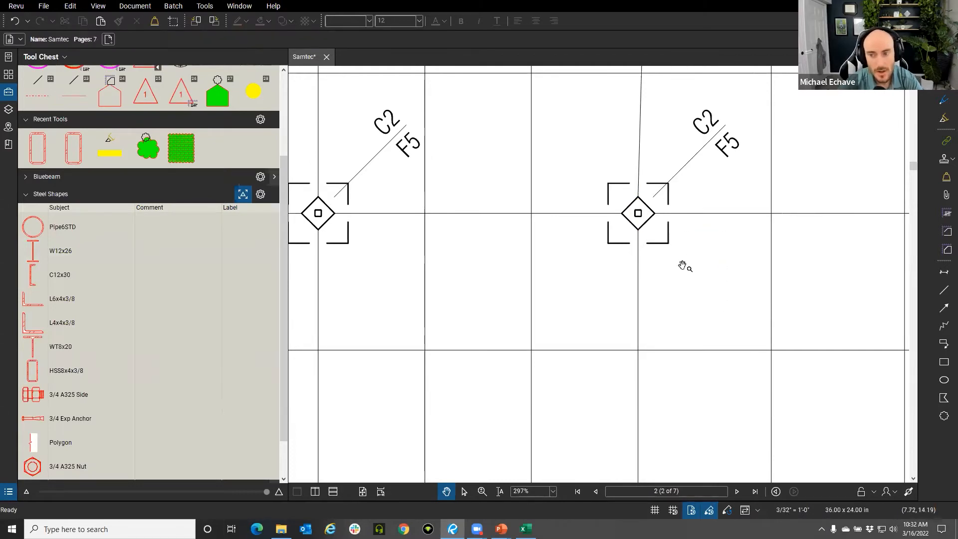
- Create a count tool from the HSS8x4x3/8 shape in the Steel Shapes tool set
right_click(64, 372)
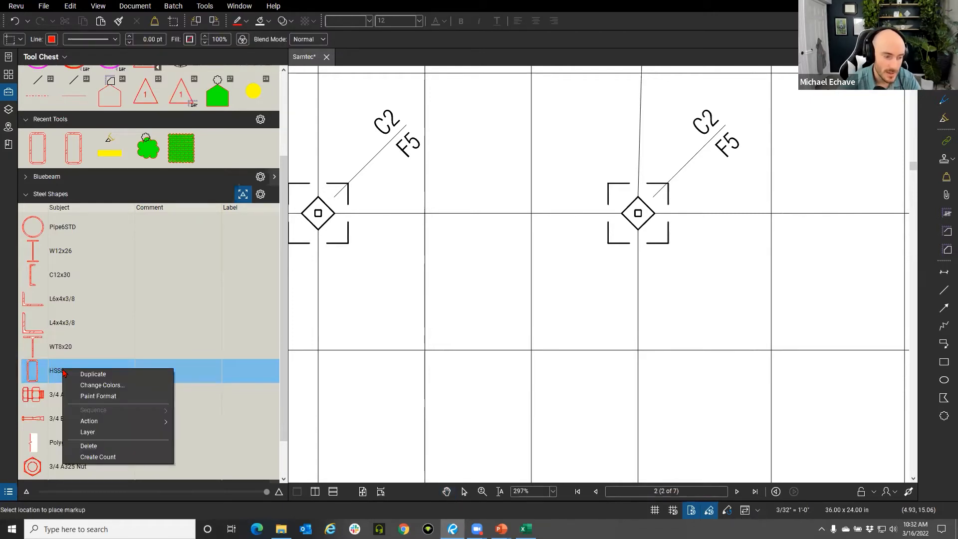
left_click(104, 457)
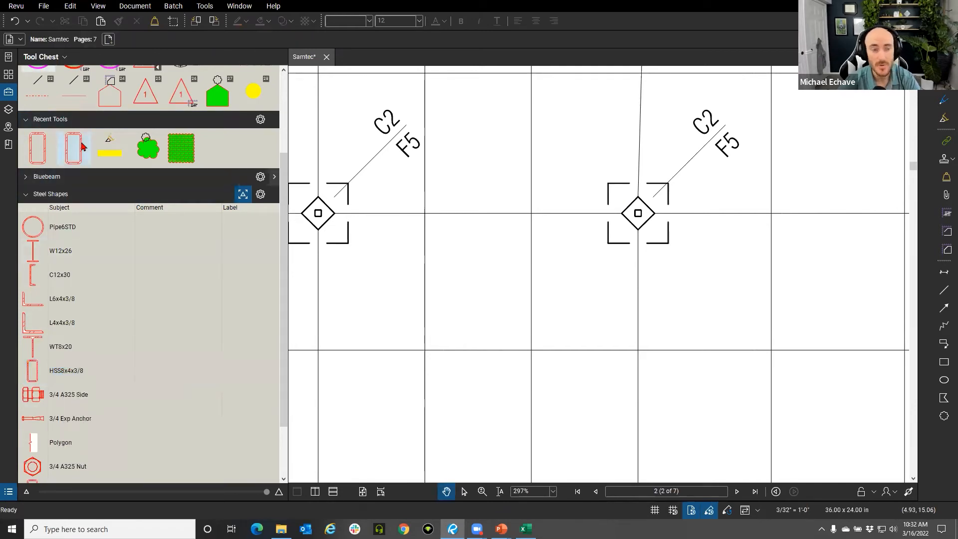
right_click(82, 144)
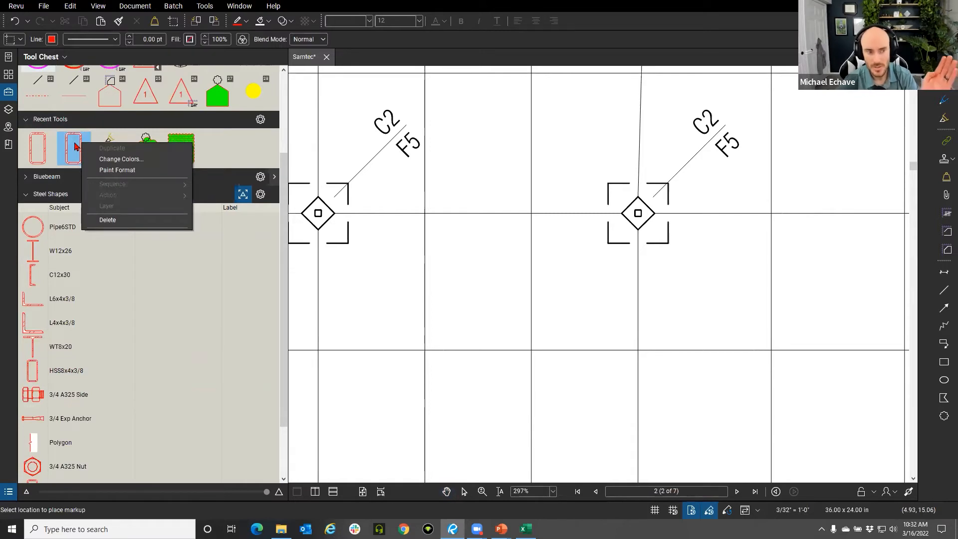
scroll(109, 432, "down", 1)
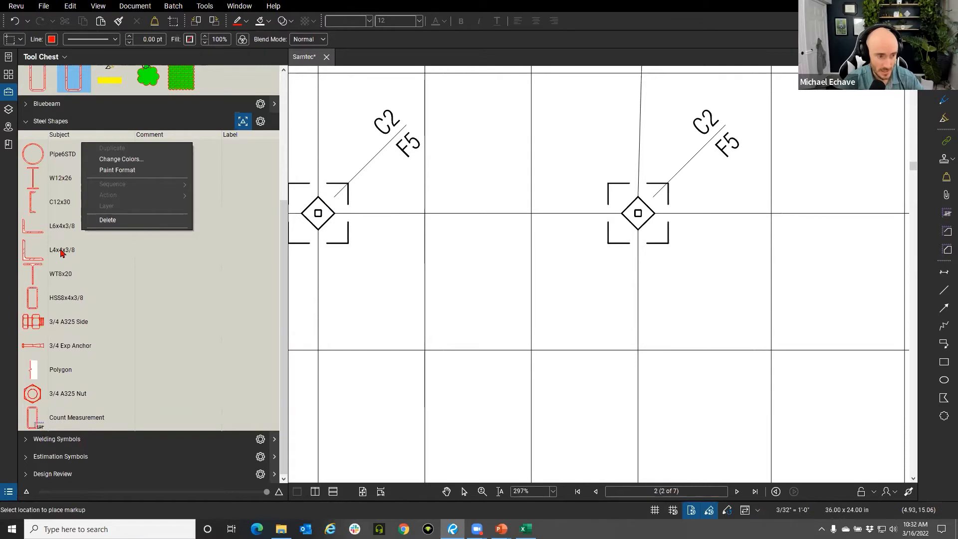
- Rename the new count tool's subject to HSS8x4X3/8 and copy that text into its label
left_click(100, 421)
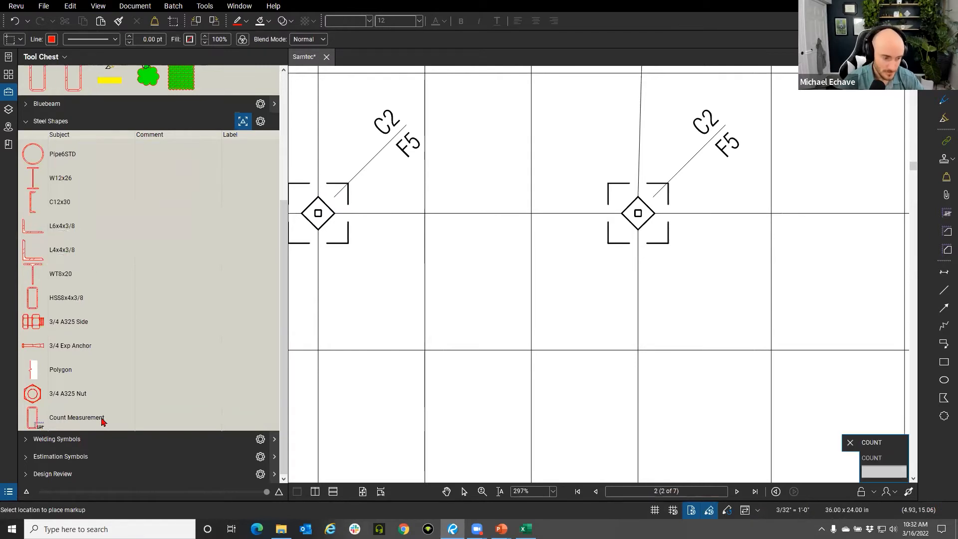
left_click(105, 422)
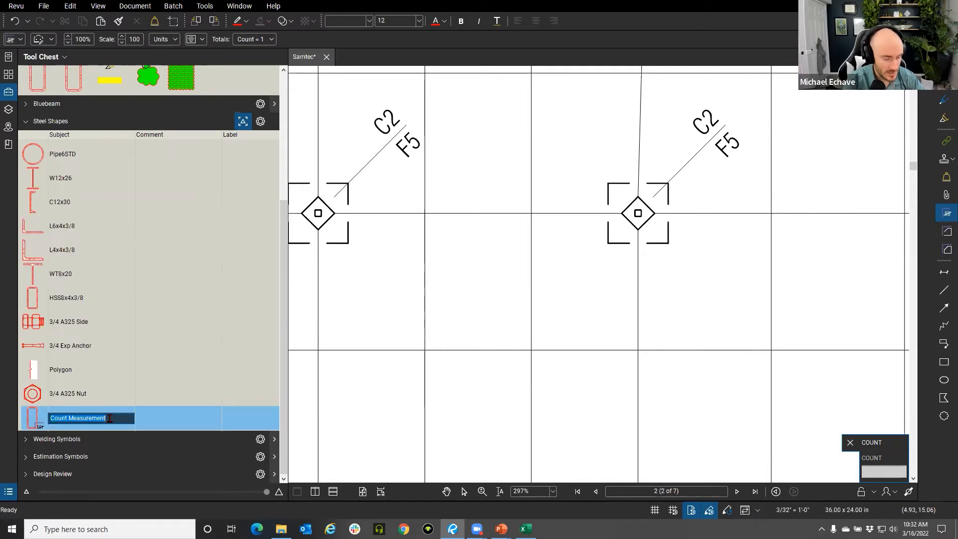
type("HSS")
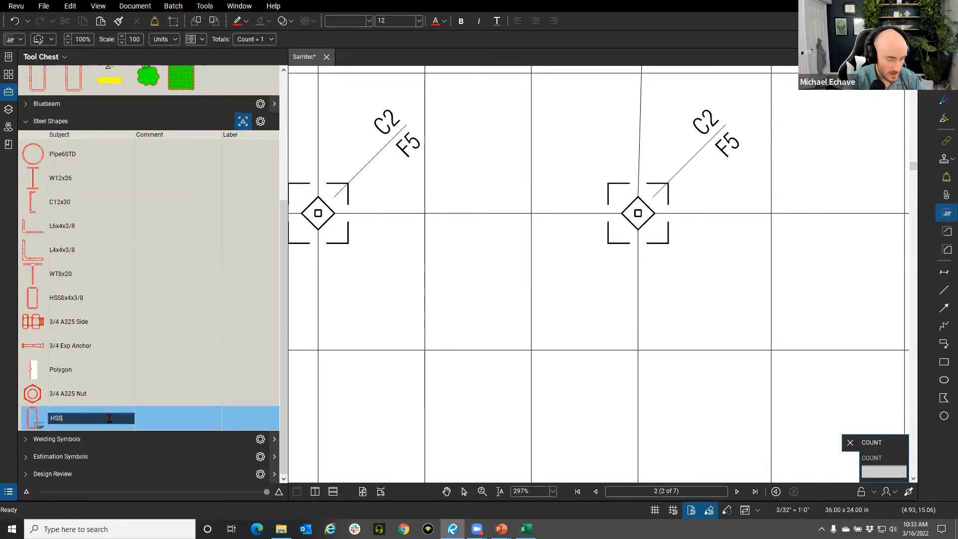
type("8x4X3/8")
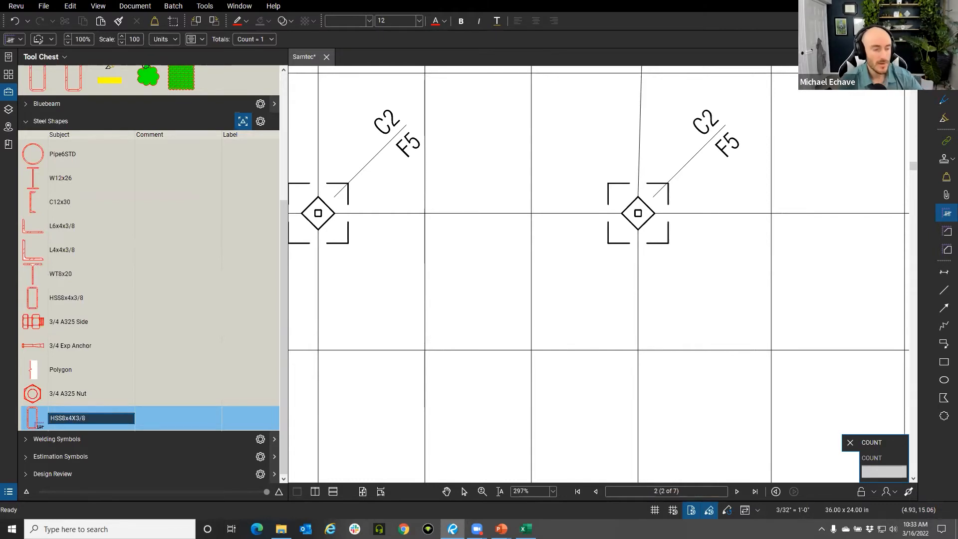
left_click(232, 423)
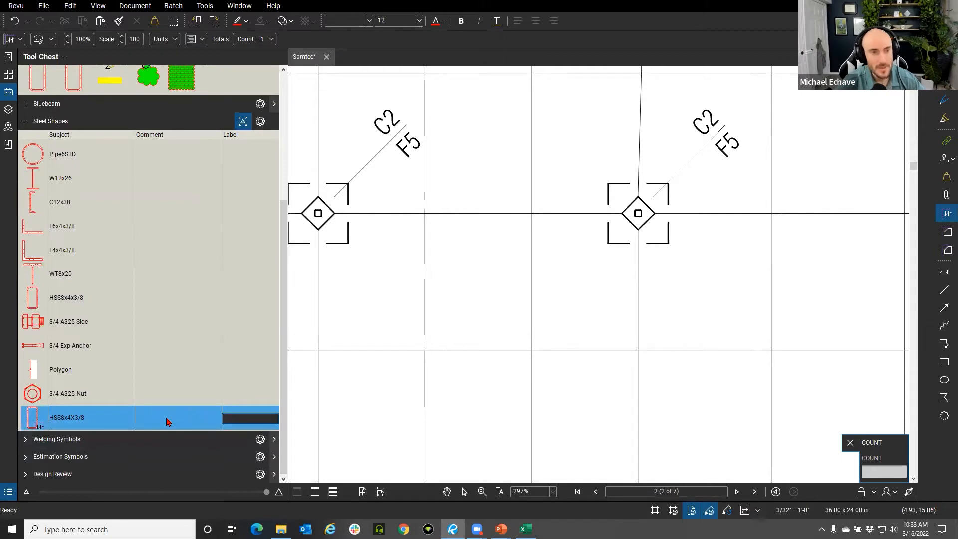
left_click(87, 421)
key("ctrl+c")
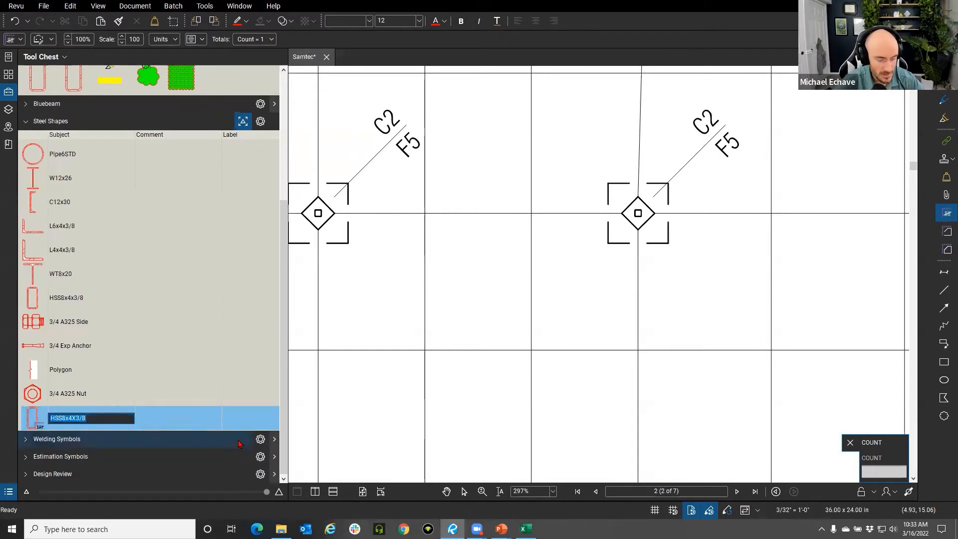
left_click(258, 419)
key("ctrl+v")
left_click(90, 417)
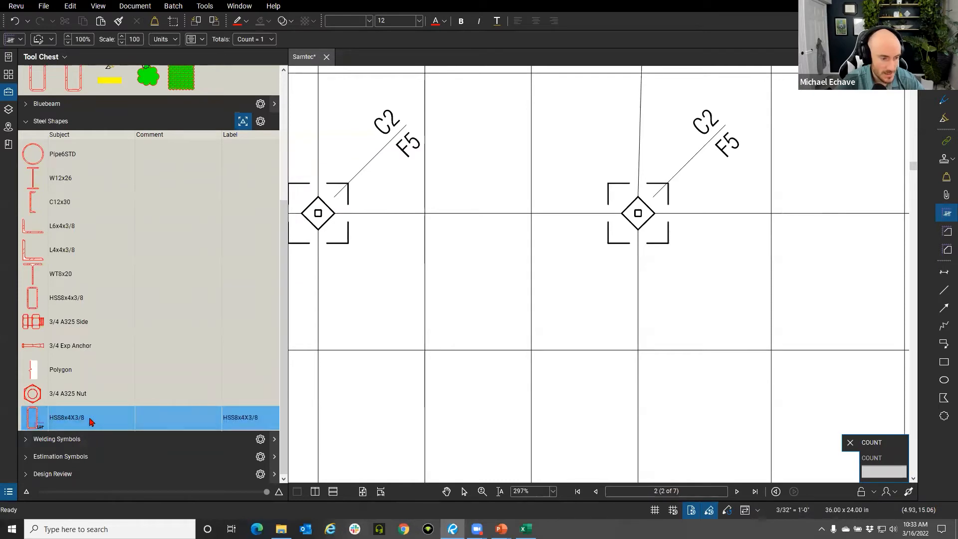
type("cl")
key("BackSpace")
key("BackSpace")
type("OLU")
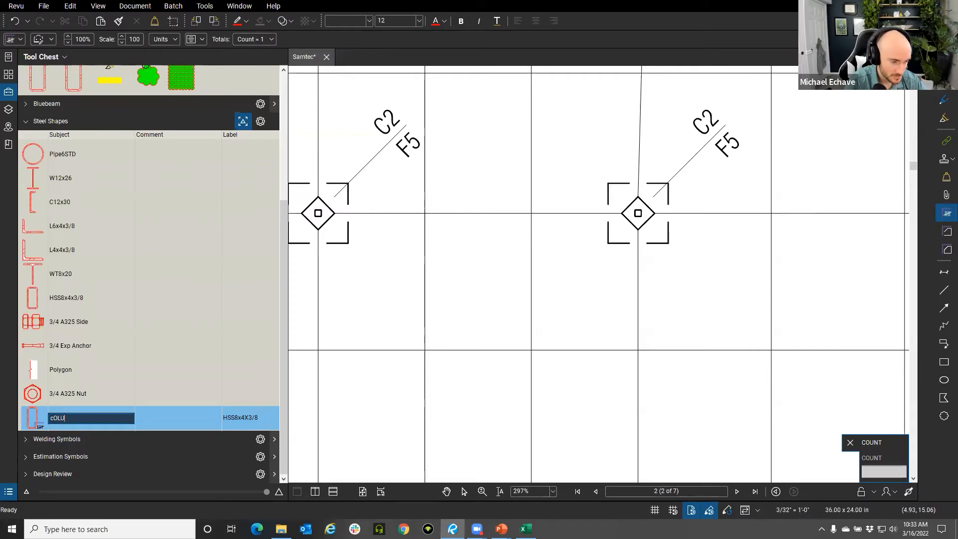
key("Caps_Lock")
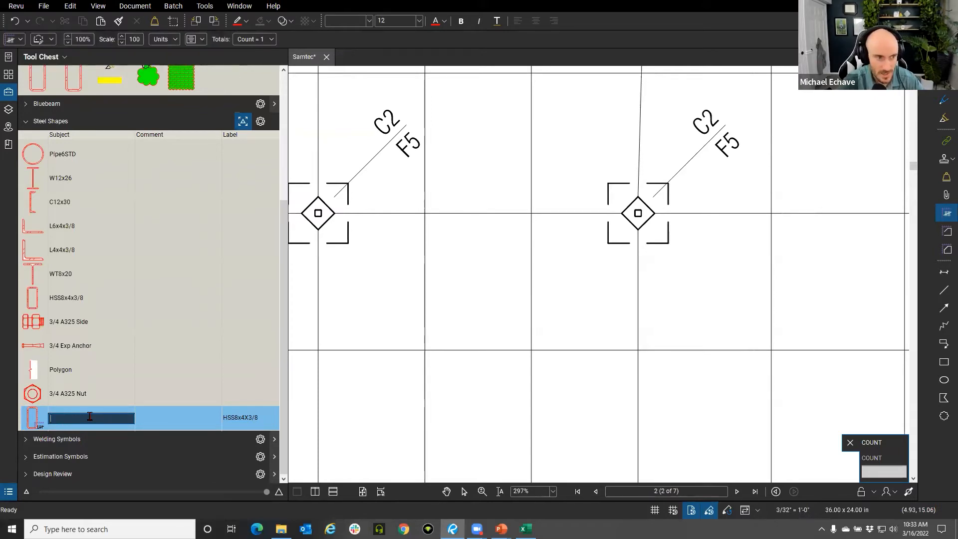
- Shorten the count tool's label to 8x4X3/8 and set its subject to HSS
left_click(232, 417)
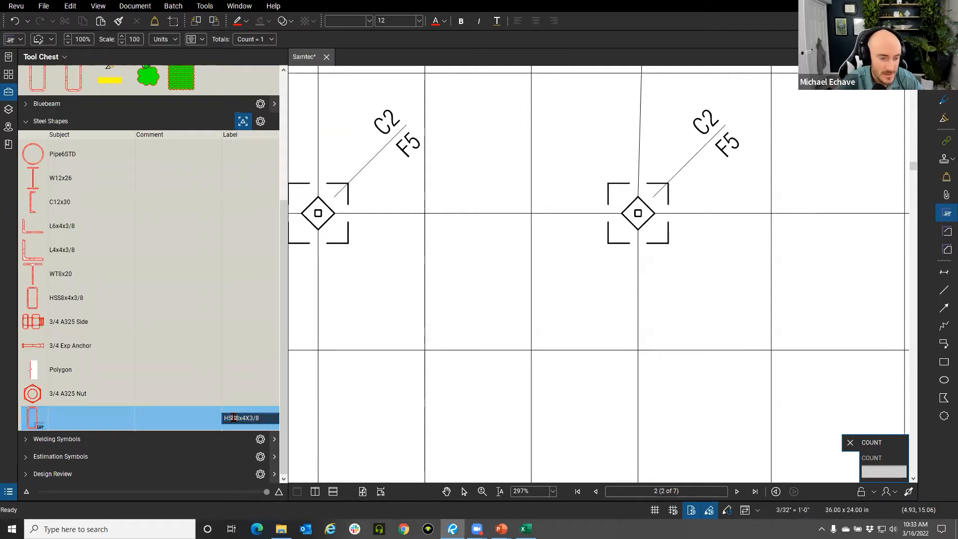
key("BackSpace")
key("BackSpace")
key("BackSpace")
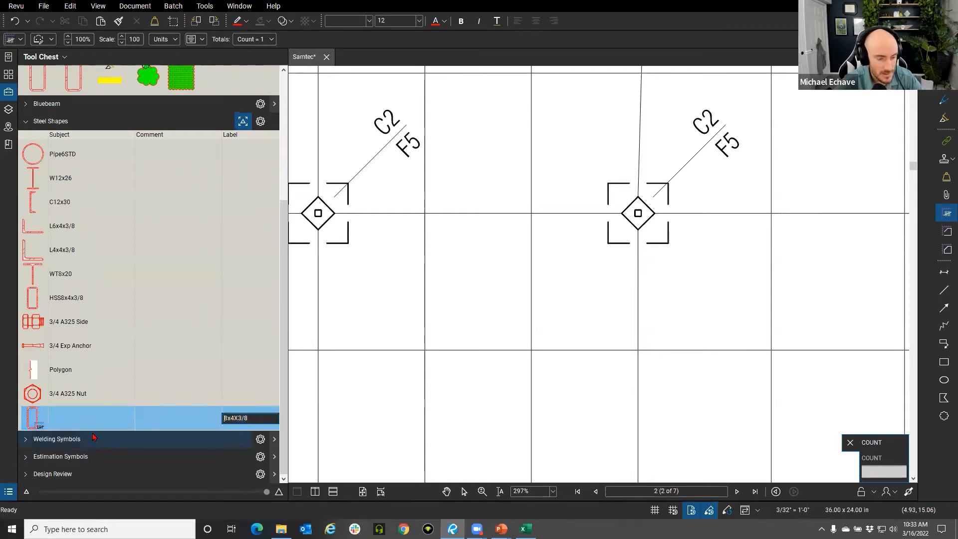
left_click(88, 418)
type("HSS")
key("Return")
- Place one HSS count marker on the plan between the two C2/F5 columns
left_click(529, 264)
key("Escape")
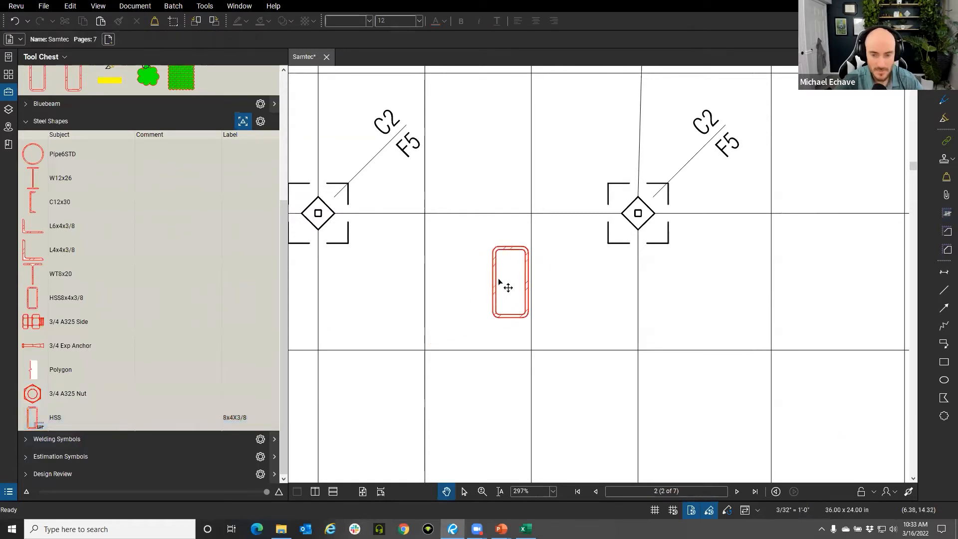
left_click_drag(507, 279, 453, 274)
right_click(451, 274)
key("Escape")
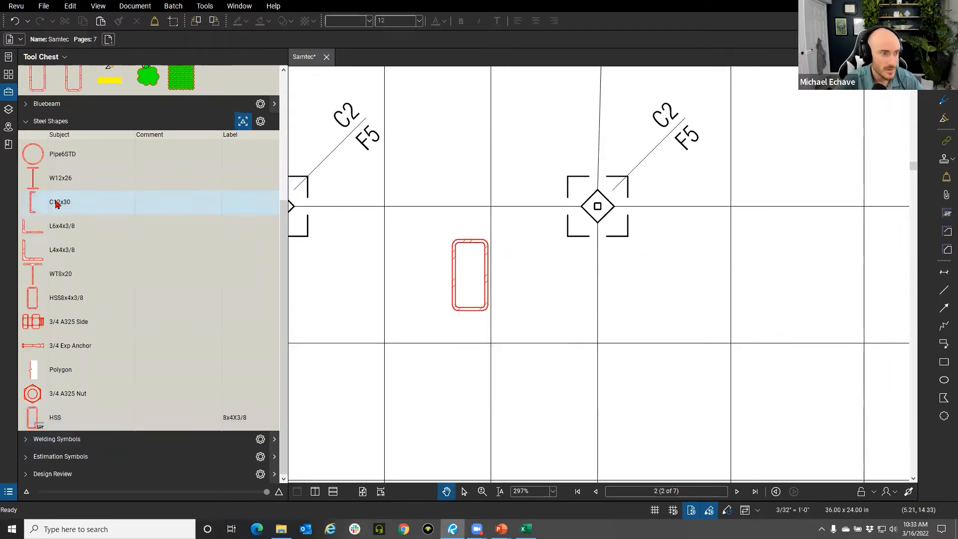
- Place the scaled HSS8x4x3/8 shape just beside the HSS count marker for a size comparison
left_click(95, 296)
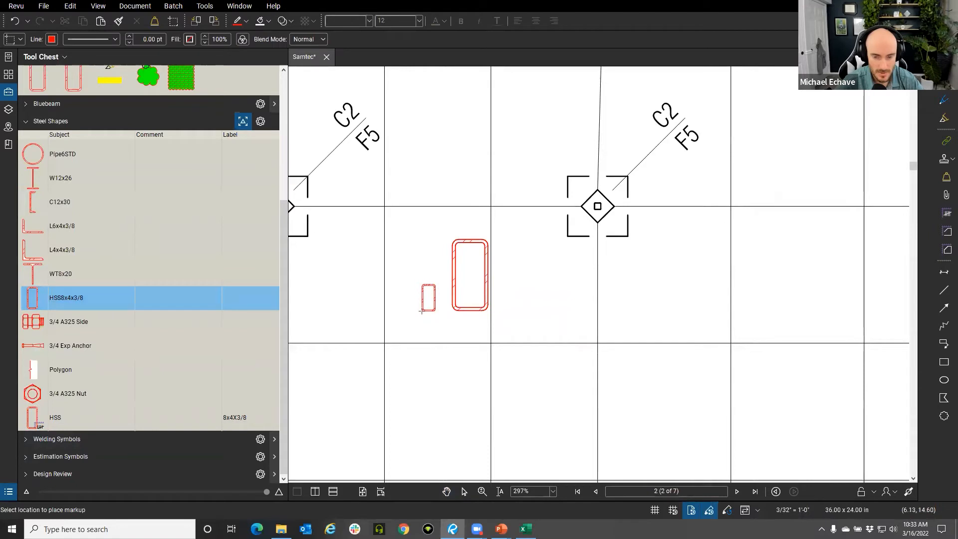
left_click(428, 298)
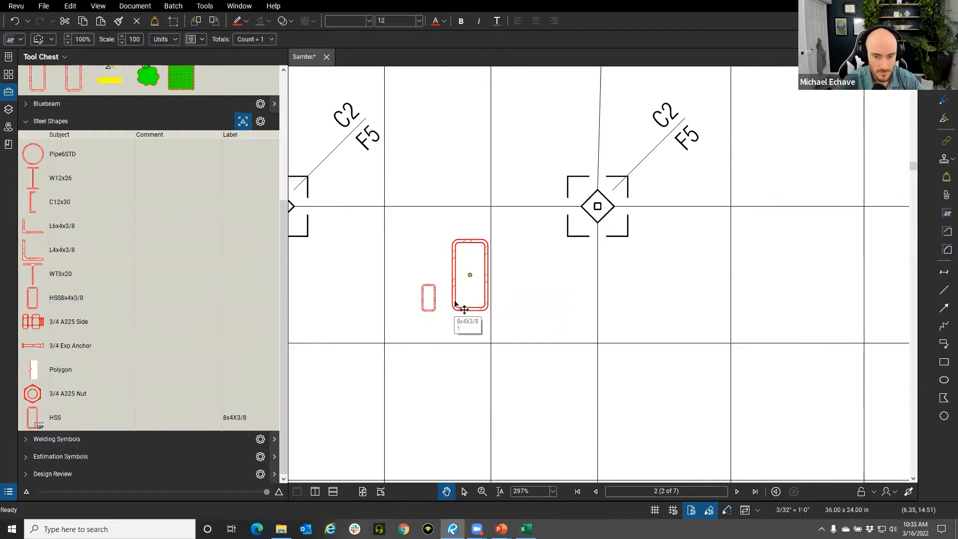
scroll(460, 313, "down", 1)
left_click(434, 303)
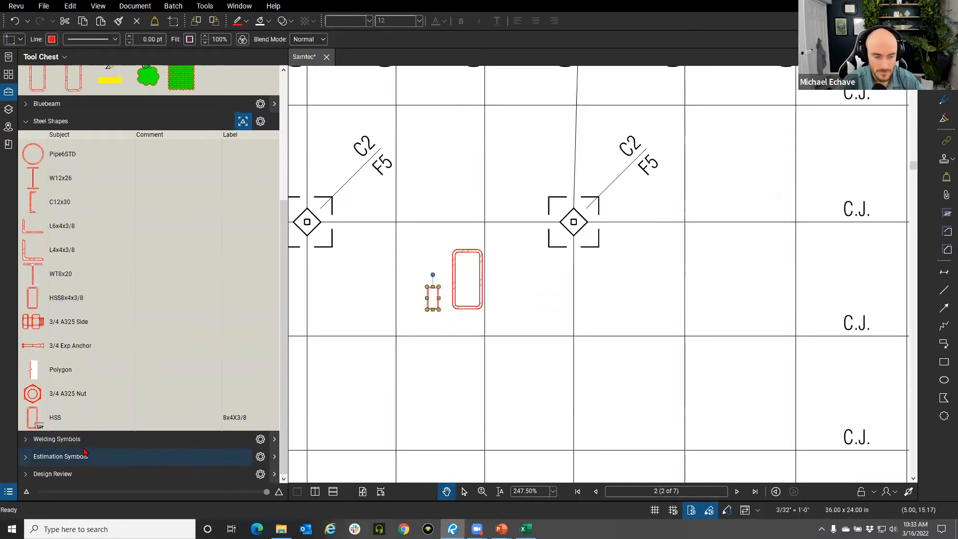
- Place a second HSS8x4x3/8 shape just below the first small one, next to the count marker
left_click(90, 417)
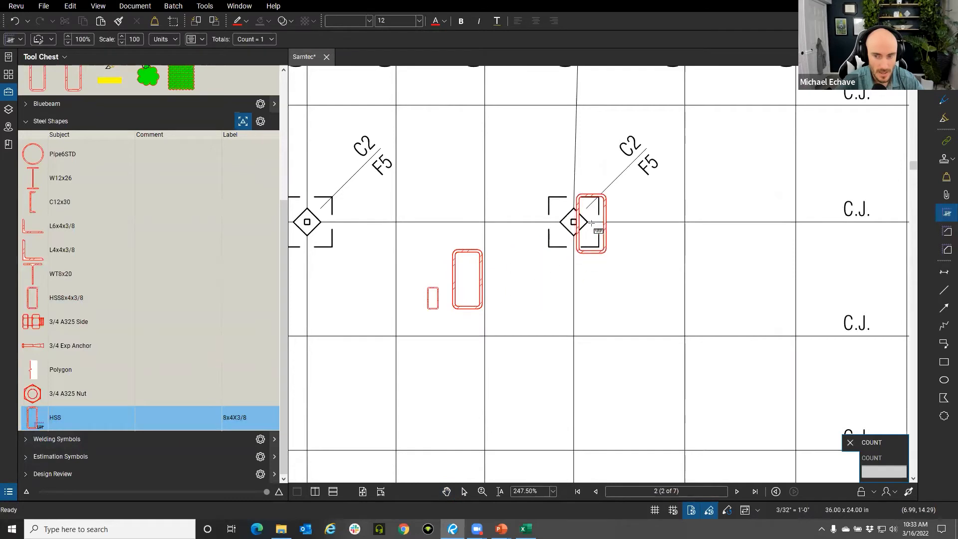
key("Escape")
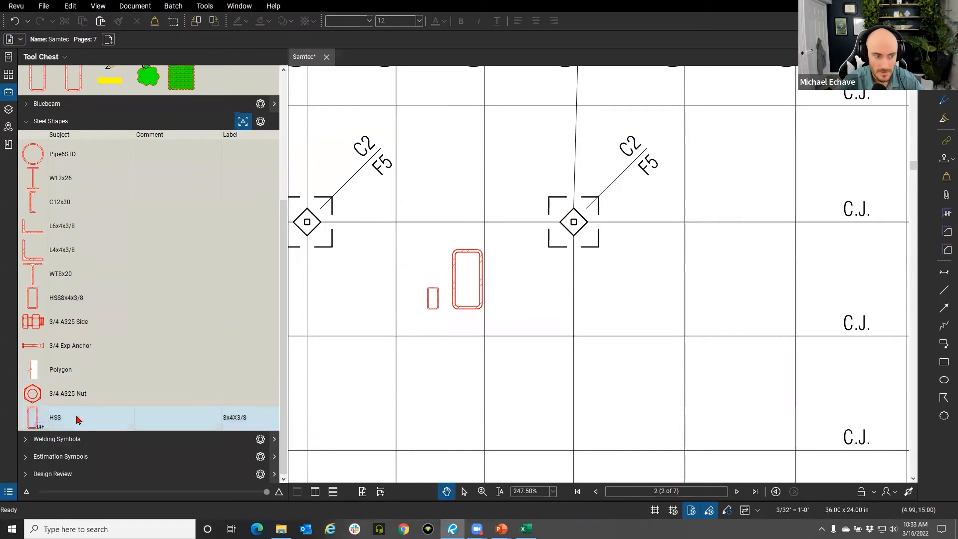
left_click(105, 308)
left_click(445, 319)
key("Escape")
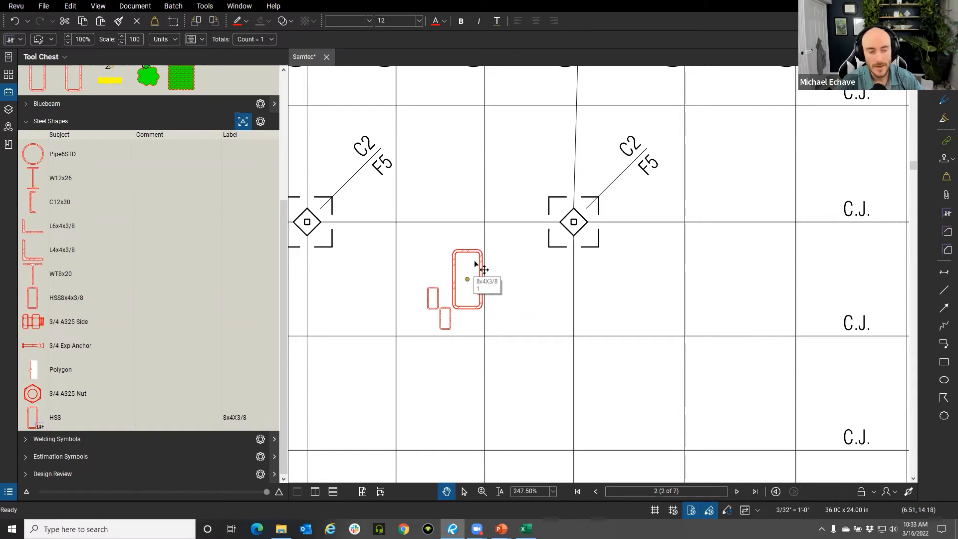
- Delete the three HSS markups placed between the two C2 columns on the plan
right_click(71, 305)
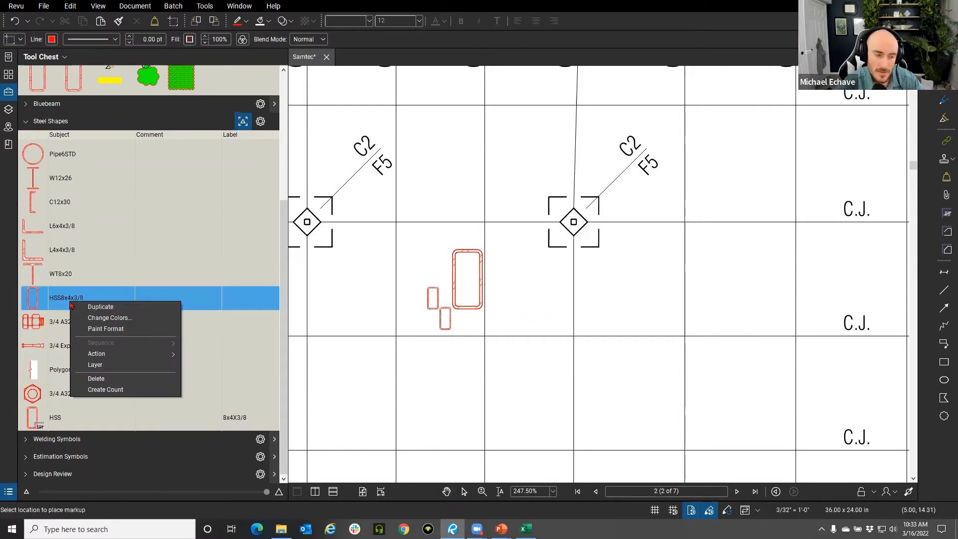
key("Escape")
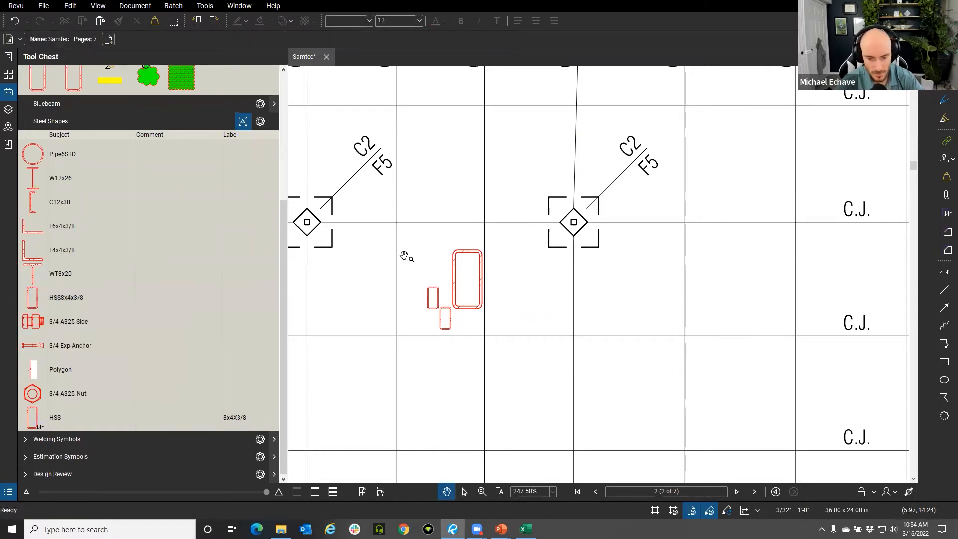
left_click(464, 491)
left_click_drag(398, 210, 525, 348)
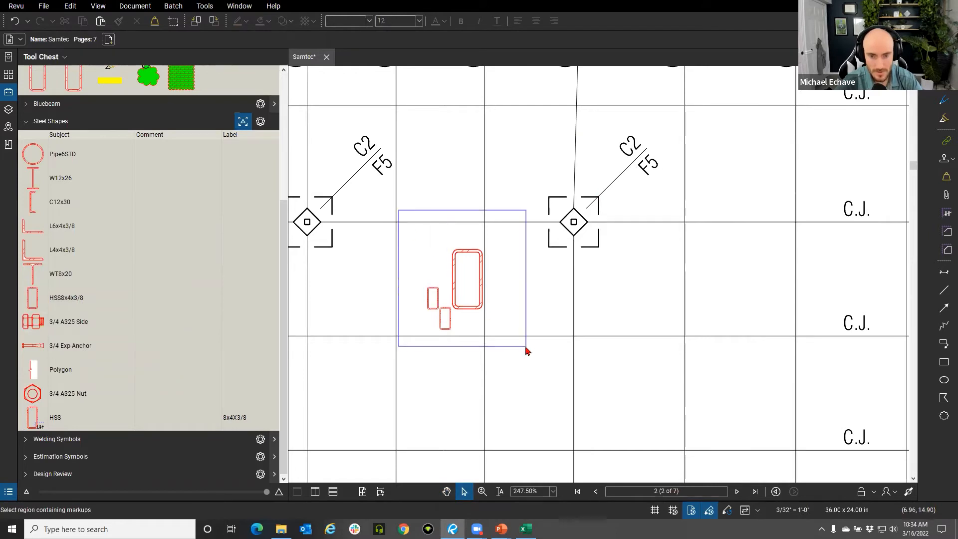
key("Delete")
- Place one HSS8x4x3/8 steel shape in the open grid bay beside the C2 column
left_click(40, 416)
key("Escape")
left_click(80, 301)
left_click(450, 278)
- Shorten the placed HSS shape from its upper edge until it is roughly square
scroll(449, 278, "up", 3)
right_click(455, 274)
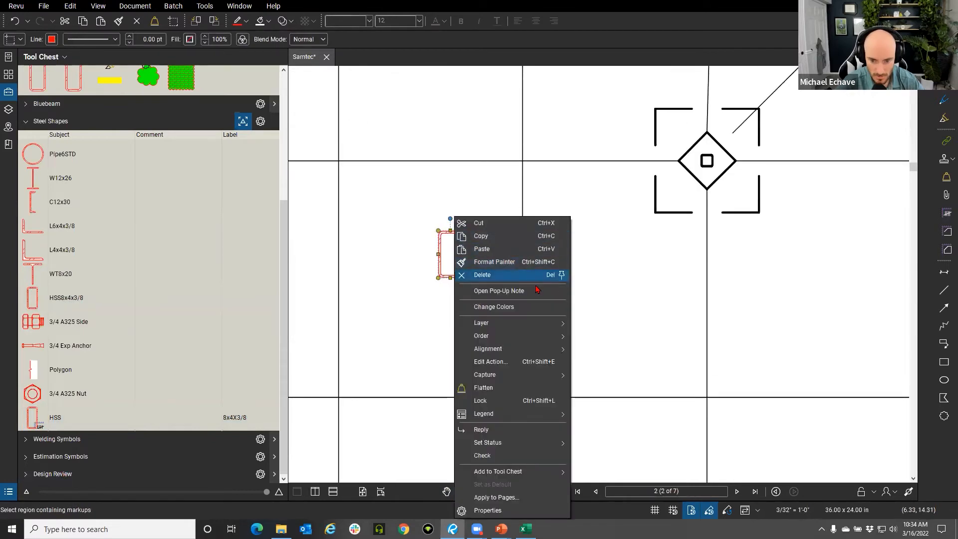
left_click(411, 311)
left_click(457, 234)
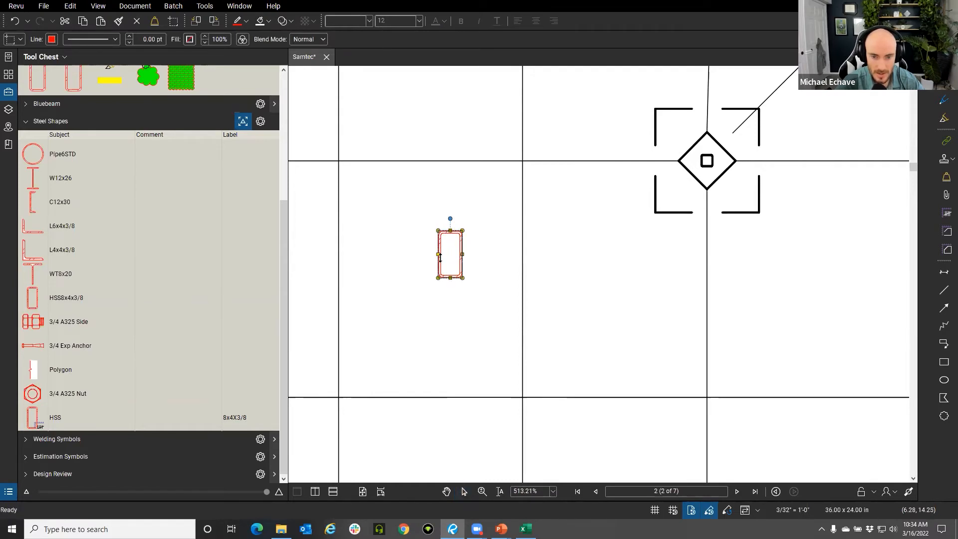
left_click_drag(442, 261, 452, 254)
left_click(481, 272)
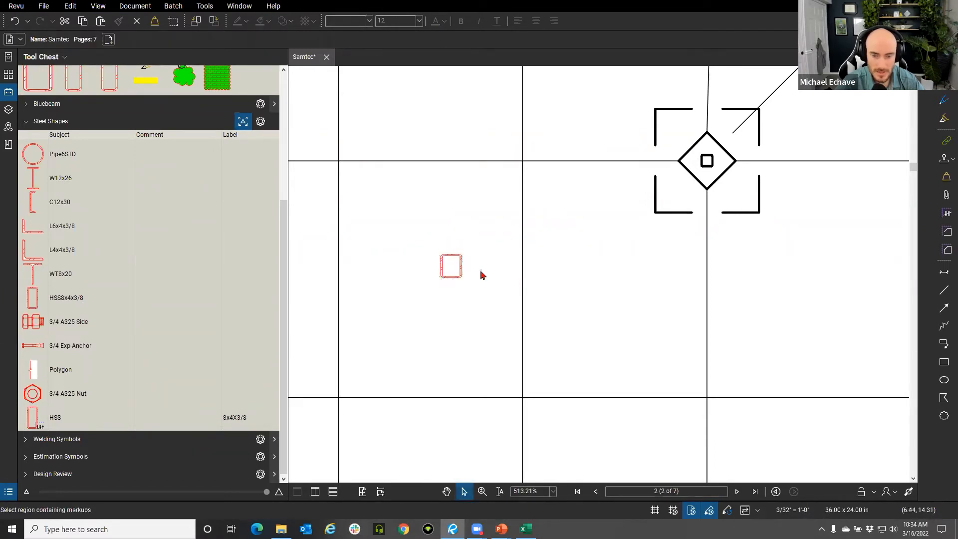
- Add the square HSS shape from the recent tools to the start of the Steel Shapes tool set
left_click(464, 276)
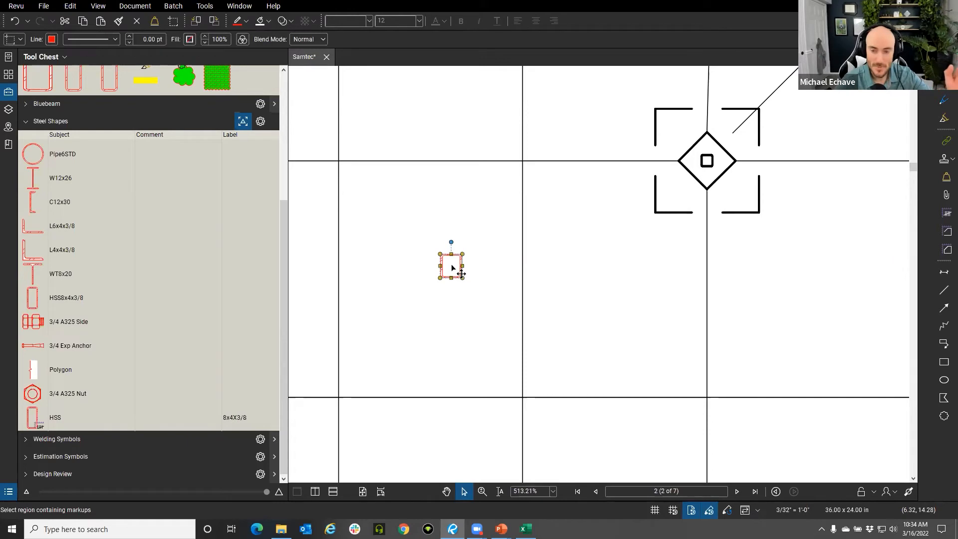
scroll(437, 303, "up", 1)
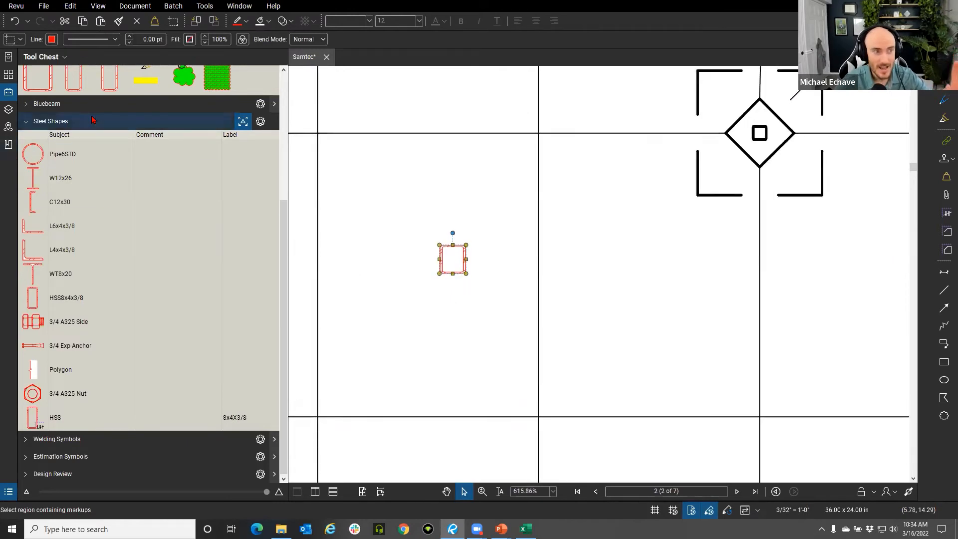
scroll(41, 157, "up", 4)
scroll(41, 157, "down", 2)
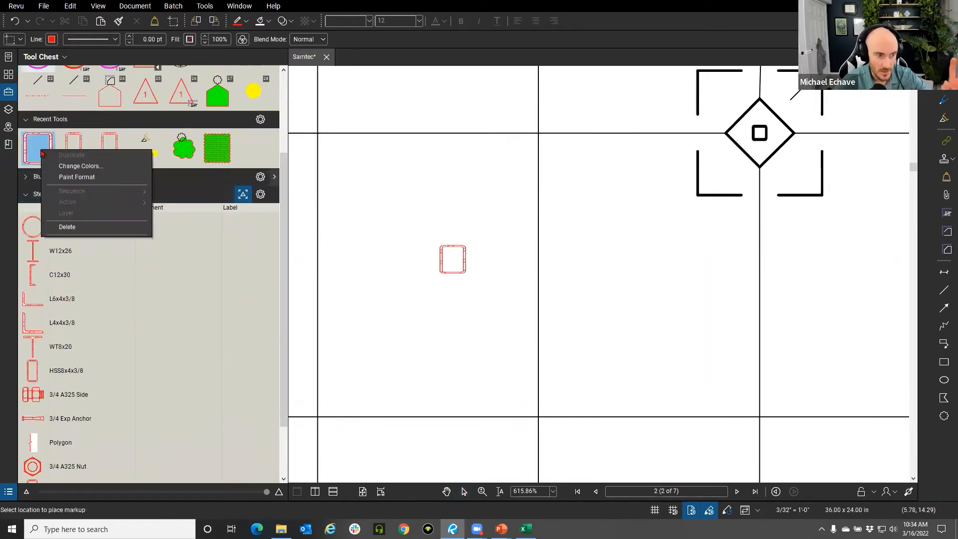
left_click_drag(34, 158, 50, 236)
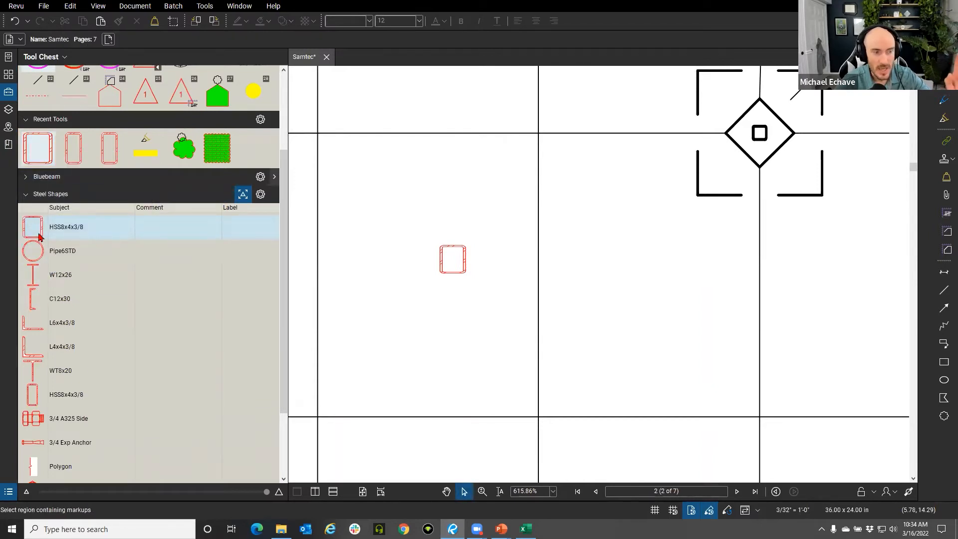
- Look over the tool sets to which the square shape on the plan can be added
left_click(452, 272)
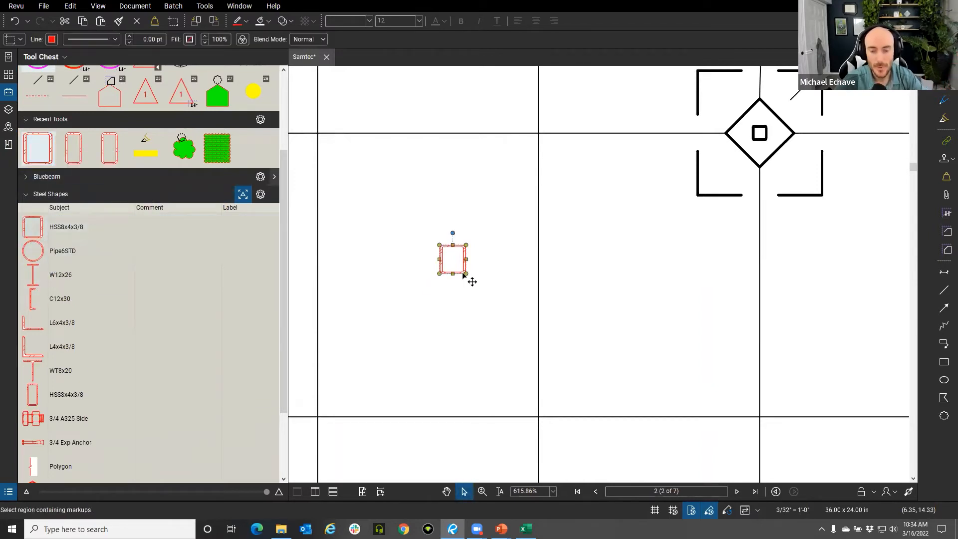
right_click(445, 273)
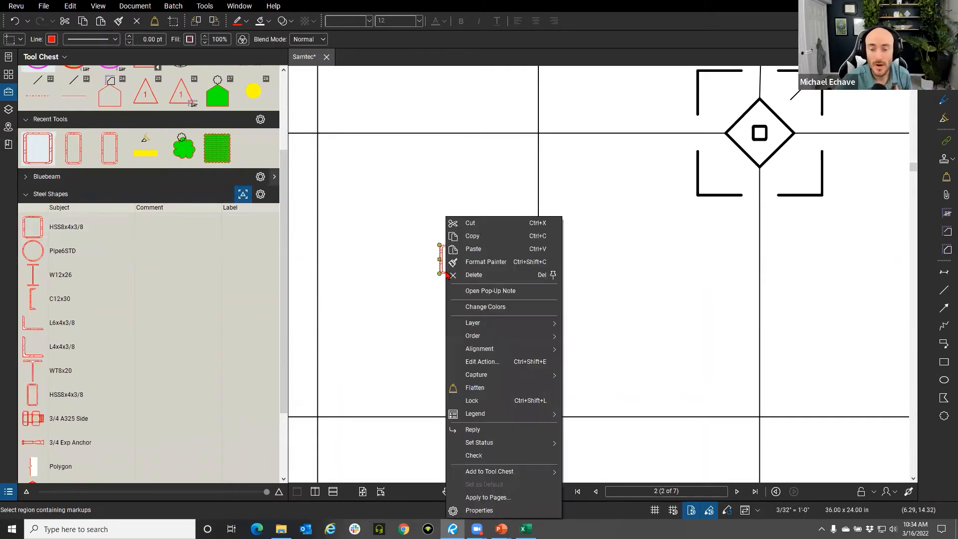
mouse_move(520, 475)
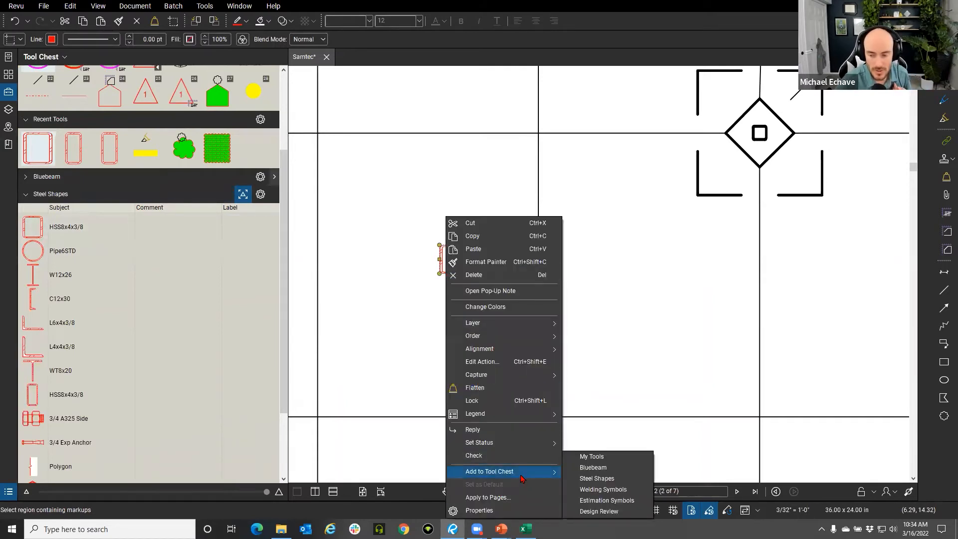
left_click(346, 337)
- Create a count tool from the square HSS8x4x3/8 shape in the Steel Shapes set
scroll(66, 260, "down", 3)
scroll(75, 349, "up", 4)
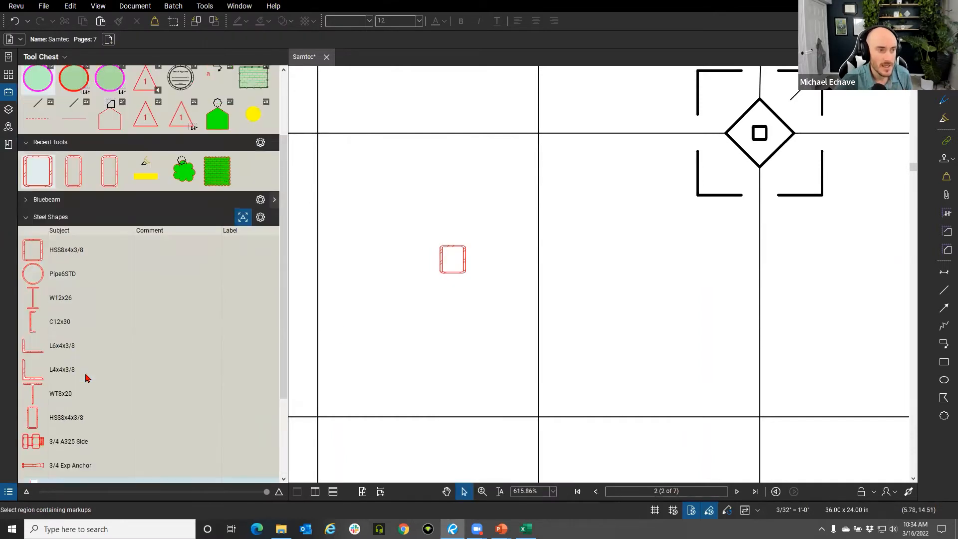
right_click(48, 255)
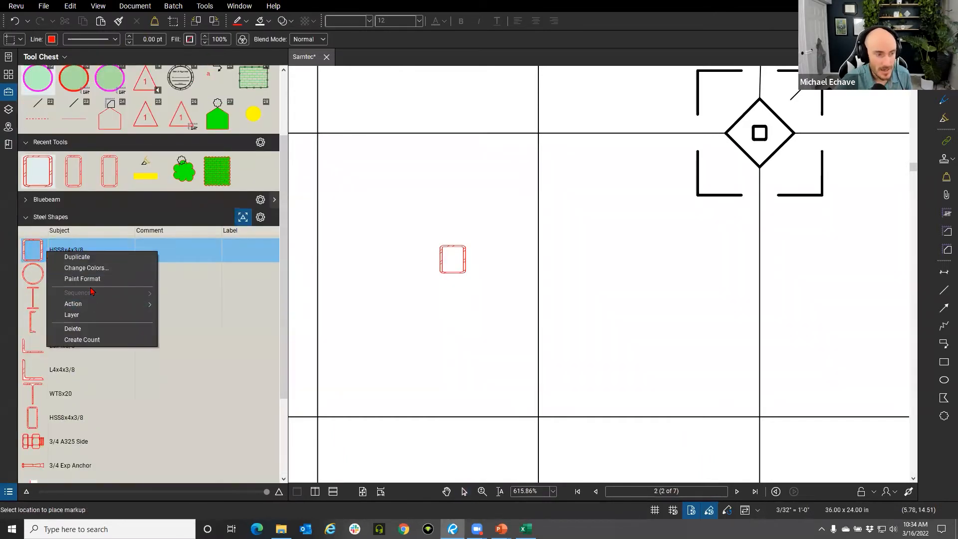
left_click(106, 339)
- Change the subject of the new square count tool to HSS and place one count on the plan
scroll(104, 338, "down", 3)
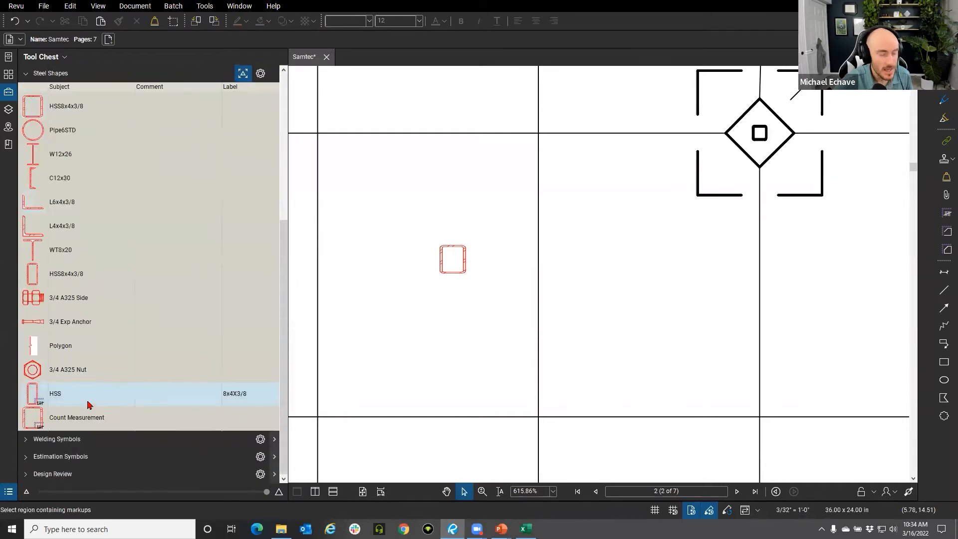
left_click(86, 418)
left_click(105, 417)
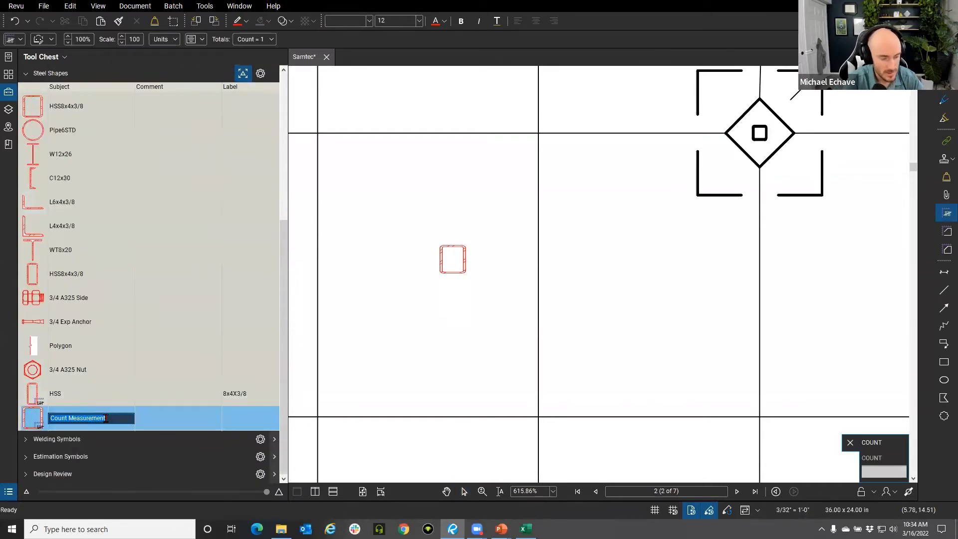
key("BackSpace")
type("HSS")
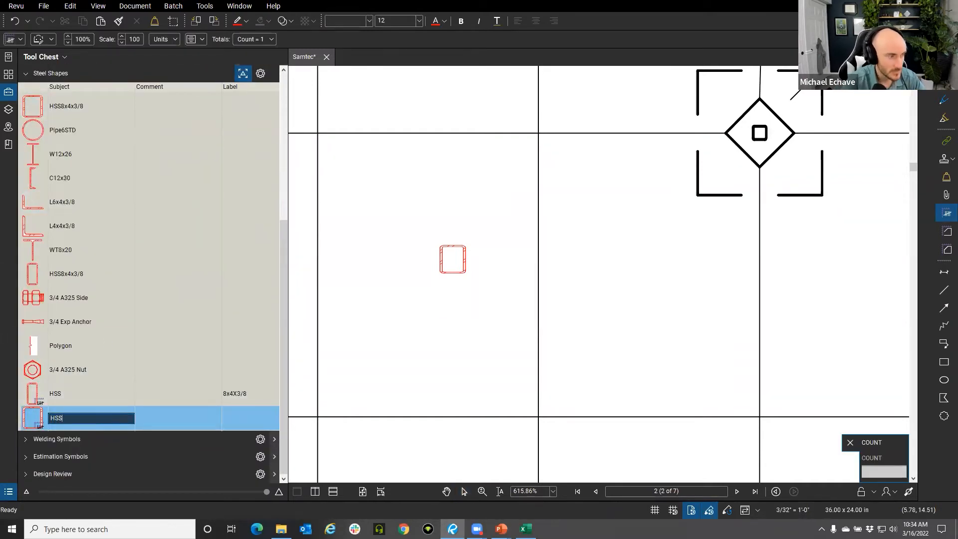
left_click(407, 277)
key("Escape")
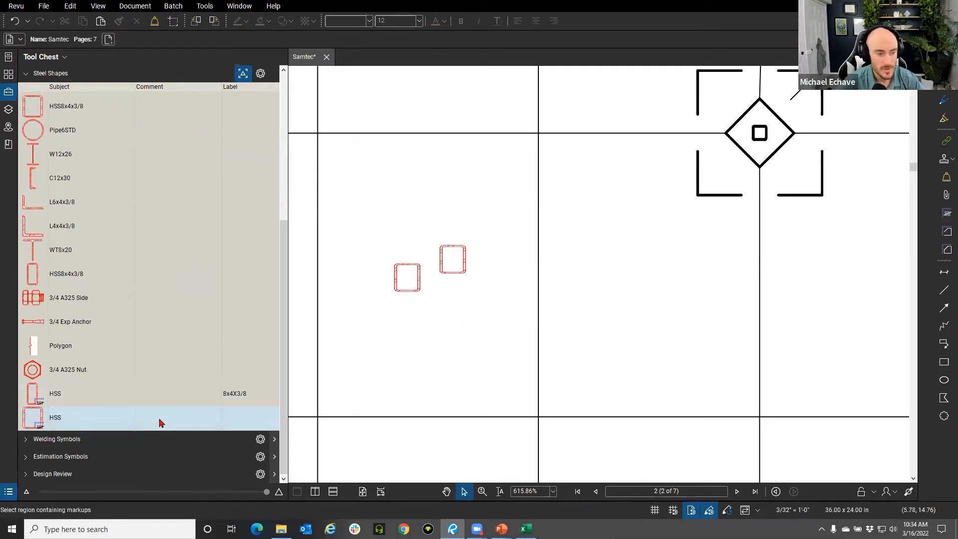
- Label the square HSS count tool 6x6x3/8, matching the C2 size in the column schedule, and place one count below the schedule
scroll(478, 261, "down", 10)
scroll(523, 199, "up", 3)
left_click_drag(898, 279, 522, 276)
scroll(522, 275, "up", 4)
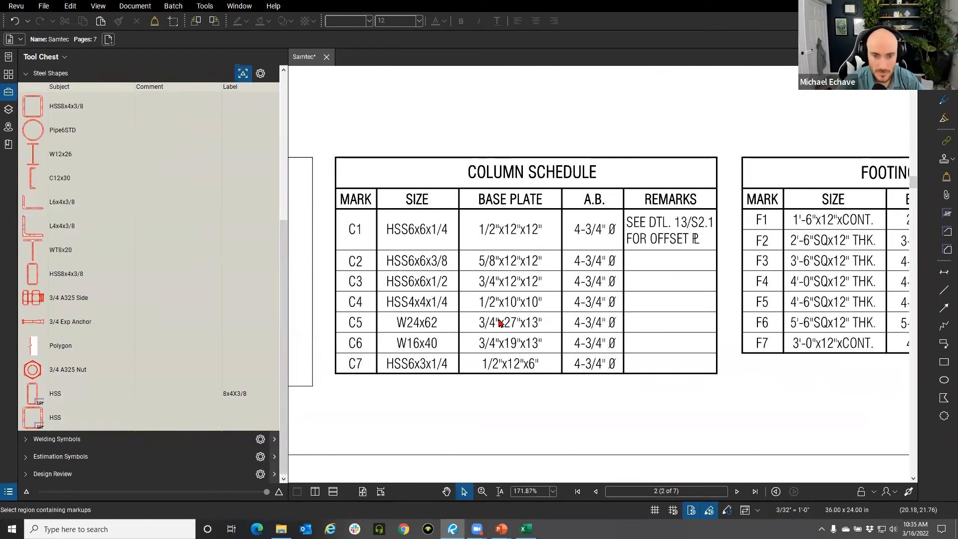
scroll(499, 333, "down", 6)
left_click_drag(408, 301, 551, 320)
scroll(551, 320, "up", 6)
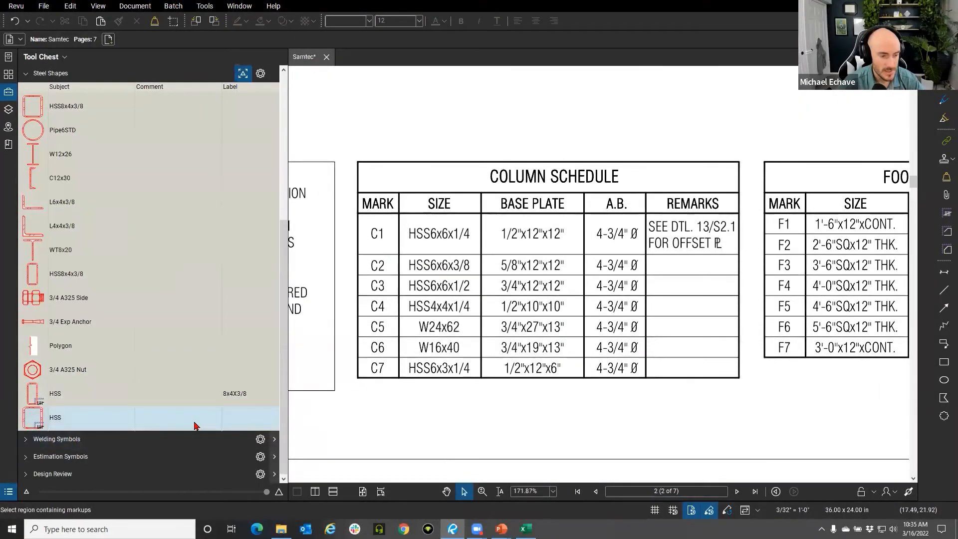
left_click(237, 422)
left_click(249, 419)
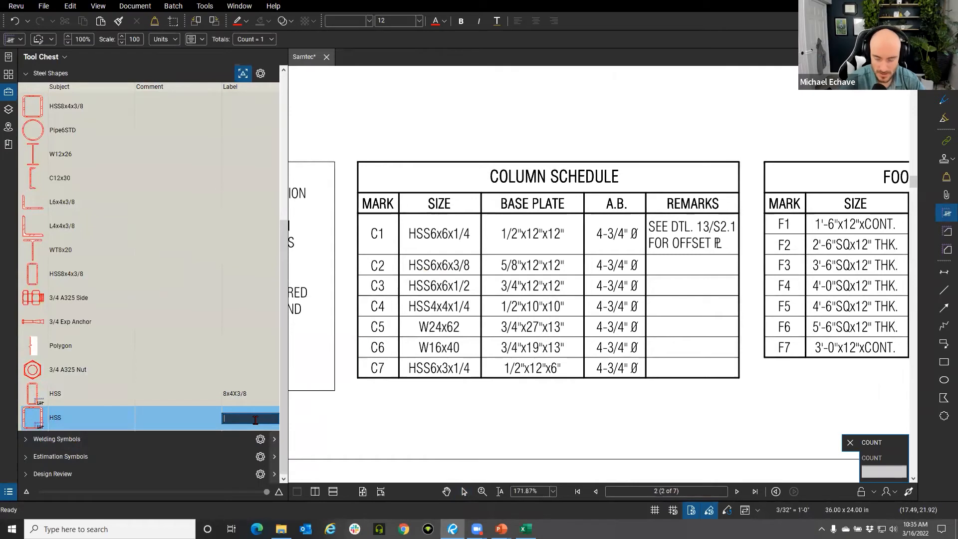
type("6x6x3/8")
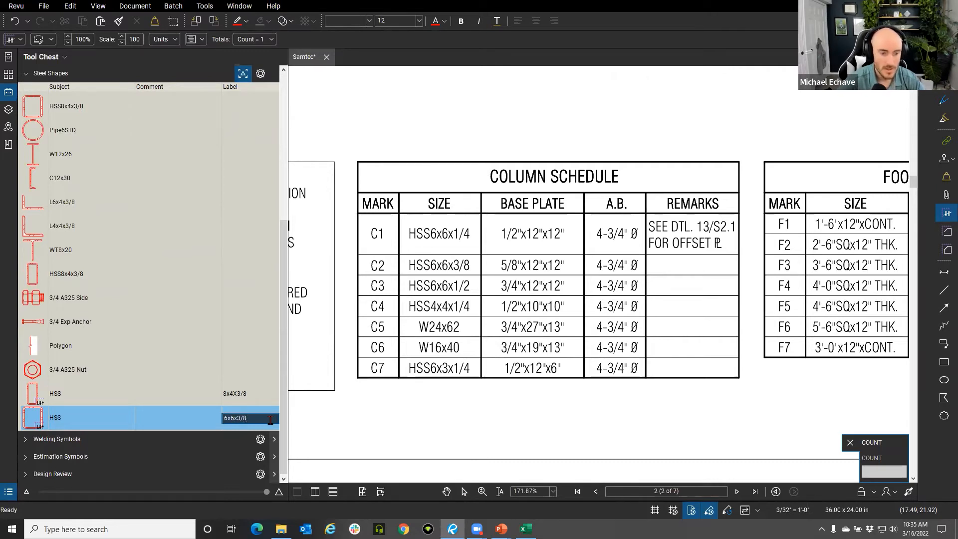
left_click(360, 411)
key("Escape")
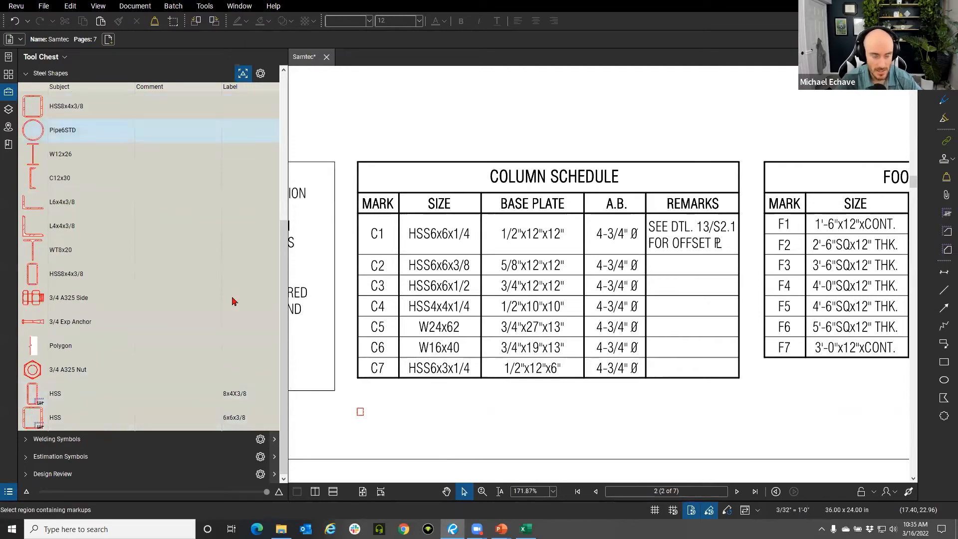
- Delete the two square HSS markups between the C2 columns on the plan
scroll(499, 379, "down", 5)
scroll(499, 407, "up", 8)
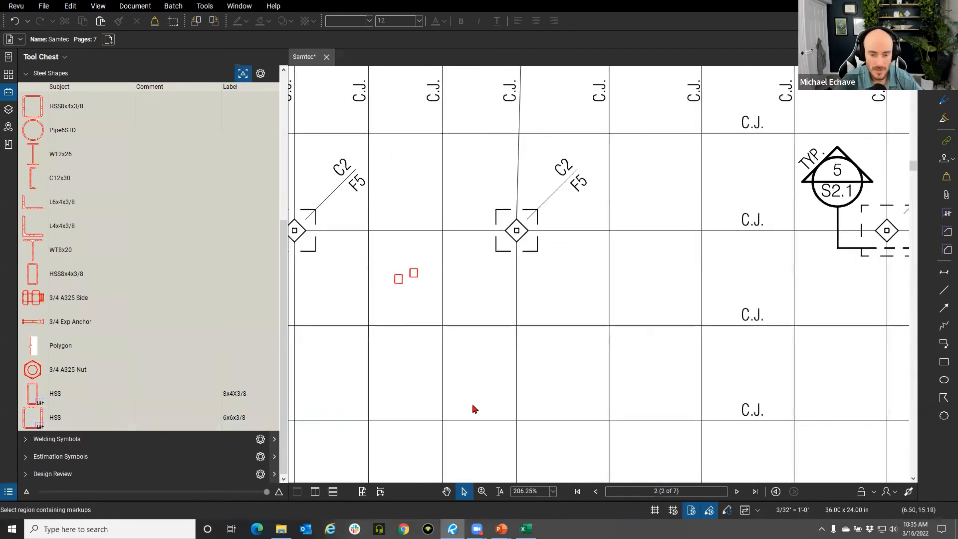
left_click_drag(372, 248, 429, 318)
scroll(522, 231, "up", 4)
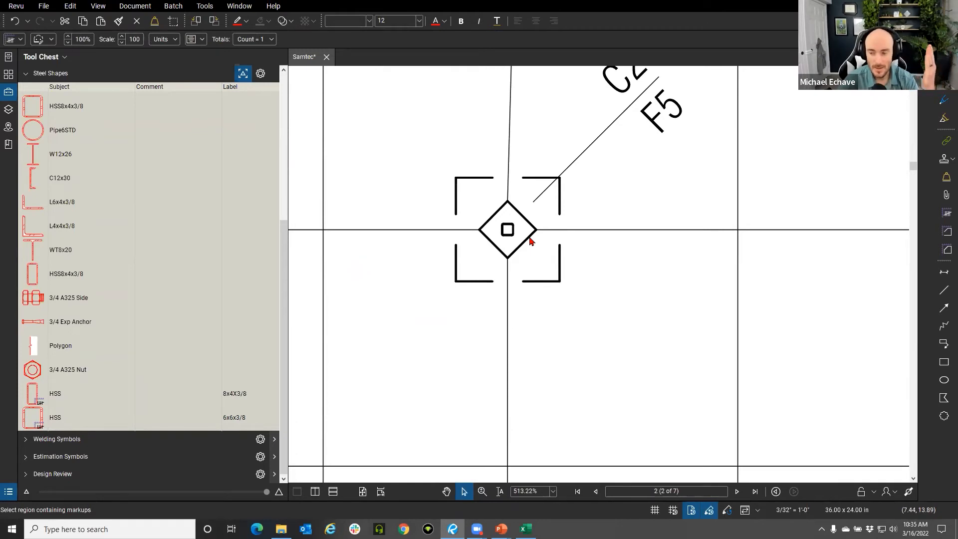
scroll(538, 227, "down", 2)
scroll(618, 142, "down", 2)
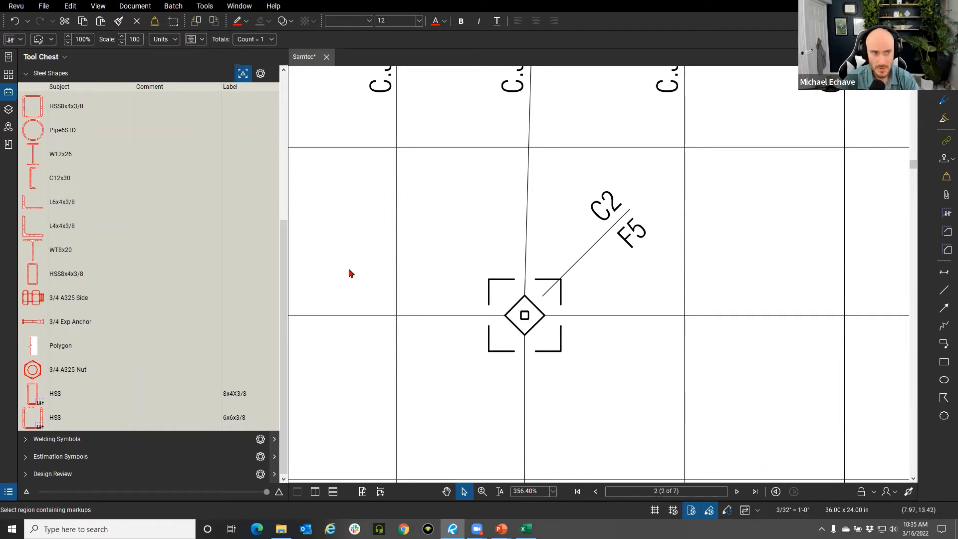
- Show the Search panel and switch it to visual search
right_click(932, 100)
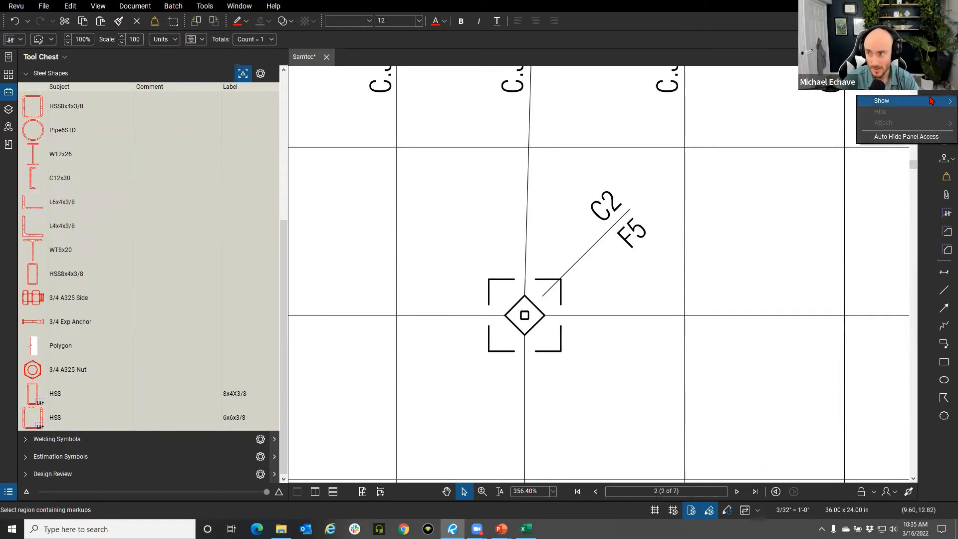
left_click(925, 101)
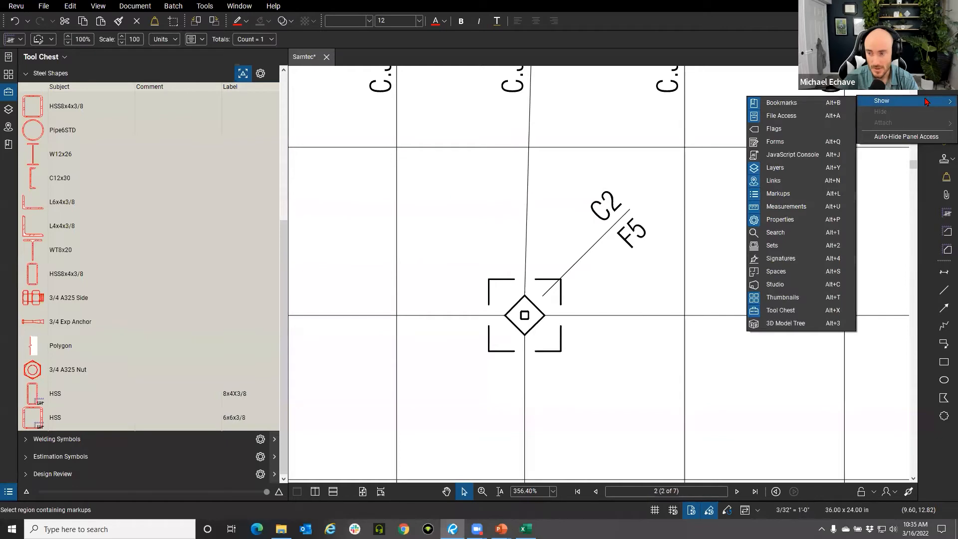
left_click(778, 233)
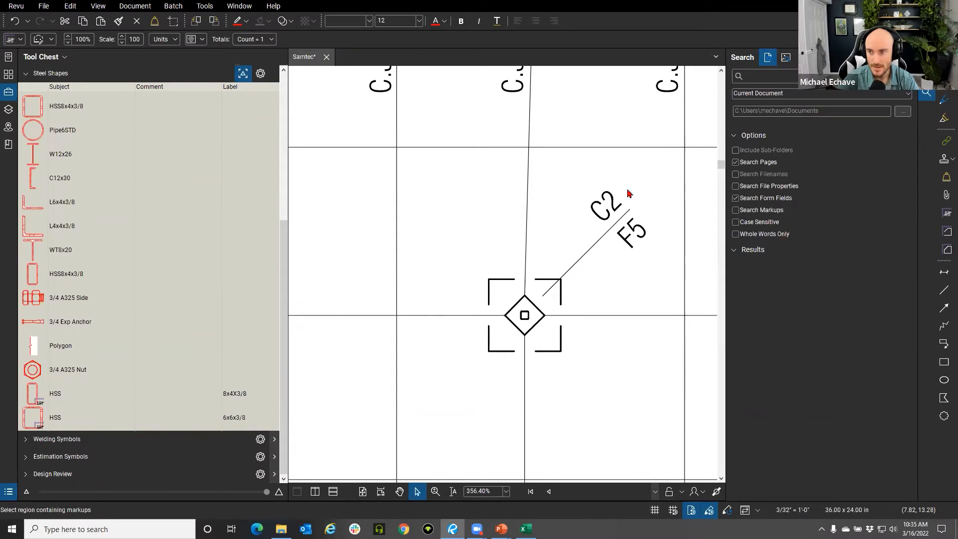
left_click(783, 58)
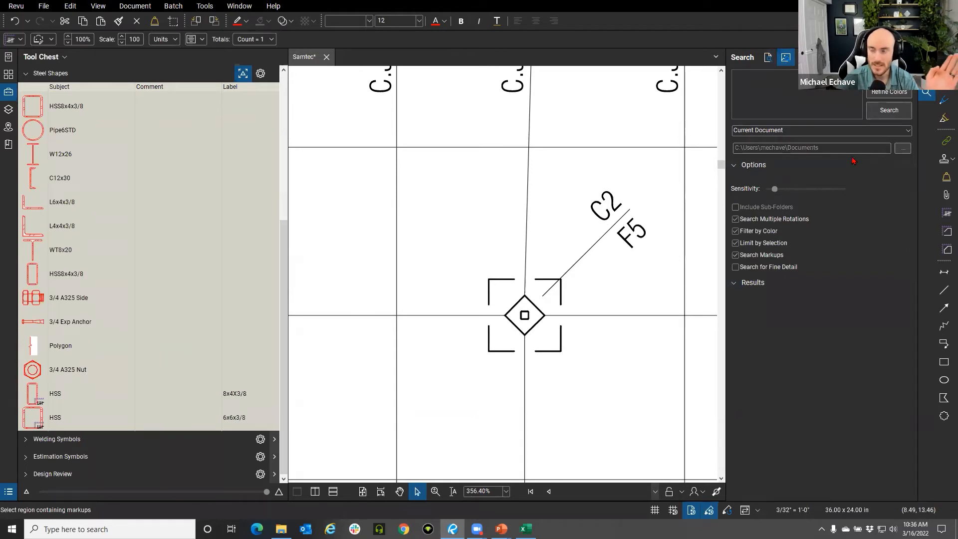
- Capture the small square inside the C2 column's diamond as the visual search image
left_click(889, 110)
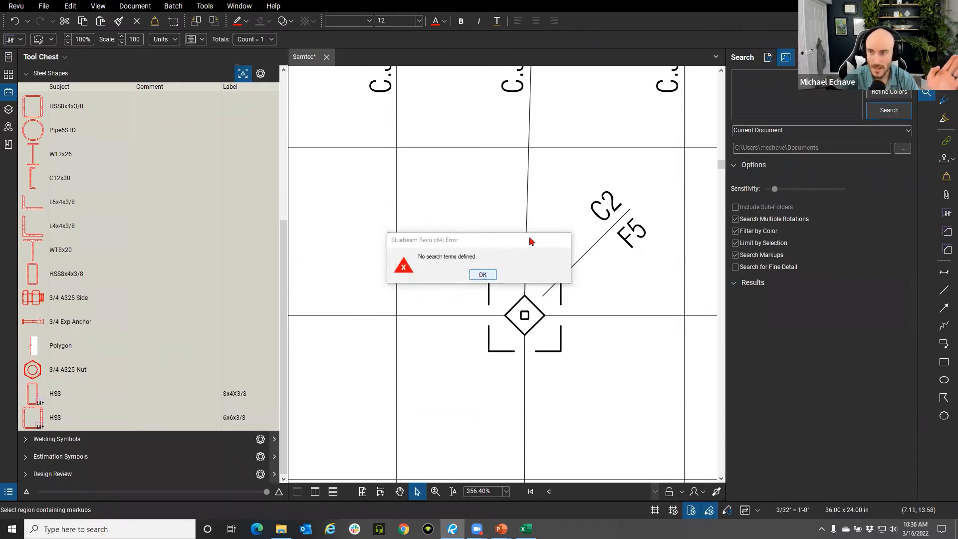
left_click(482, 274)
scroll(500, 300, "up", 3)
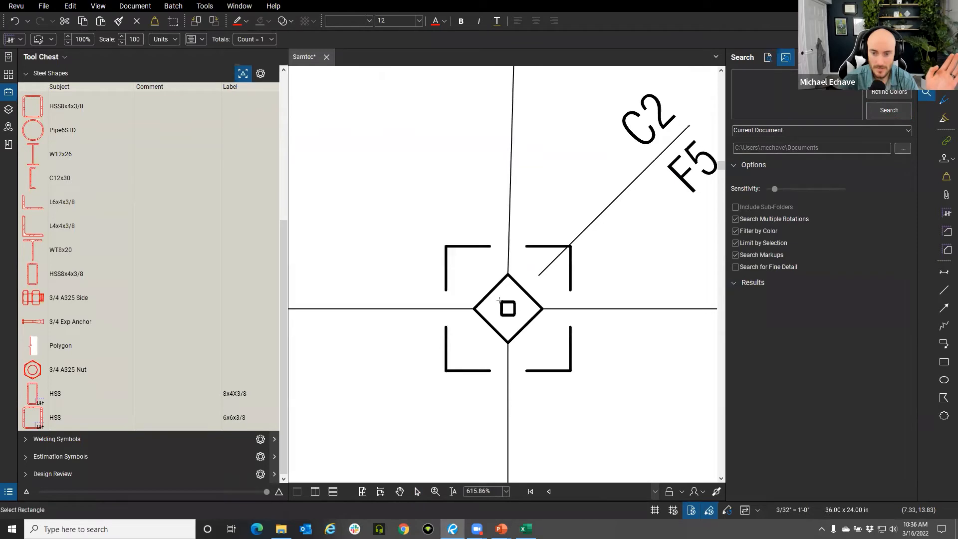
left_click_drag(497, 296, 523, 329)
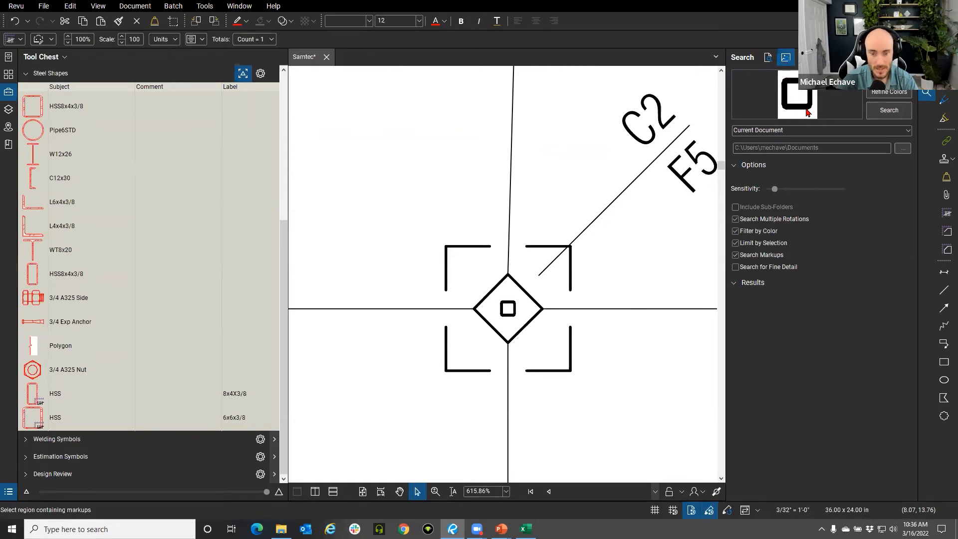
- Limit the visual search to the current page, enable fine detail search, raise the sensitivity, and run the search
left_click(816, 131)
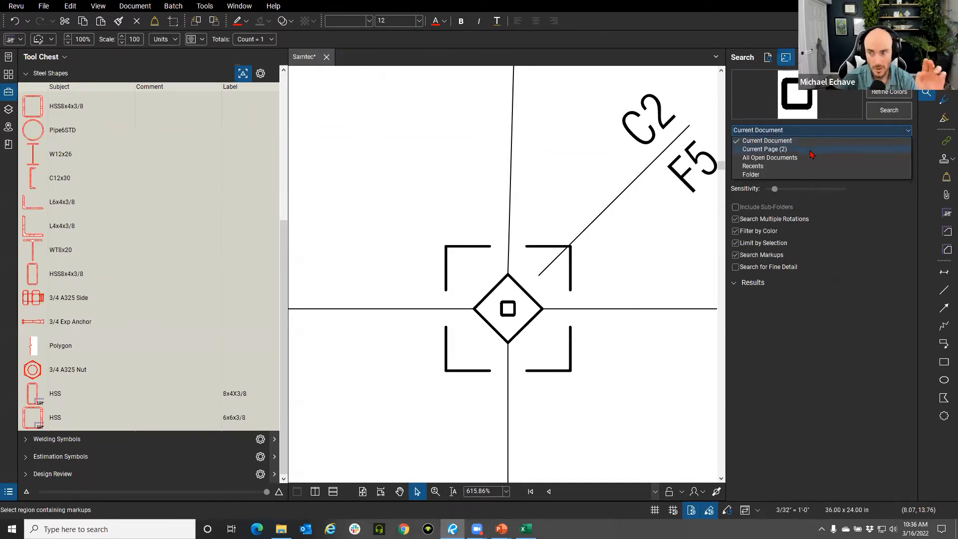
left_click(811, 149)
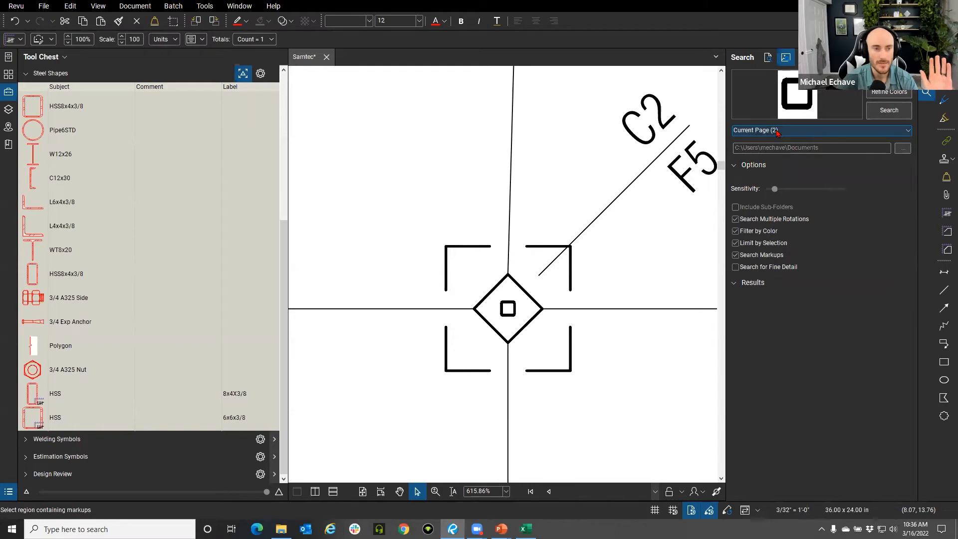
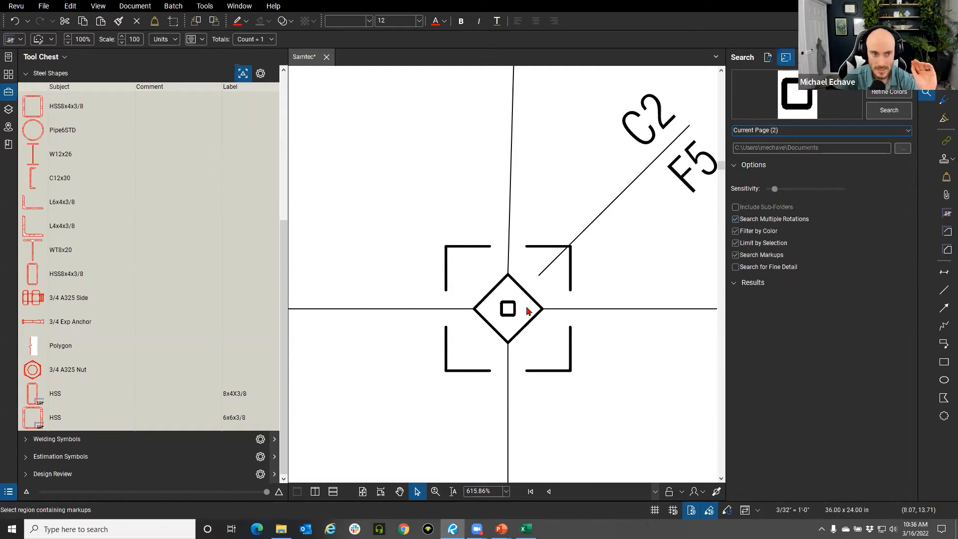
left_click(769, 274)
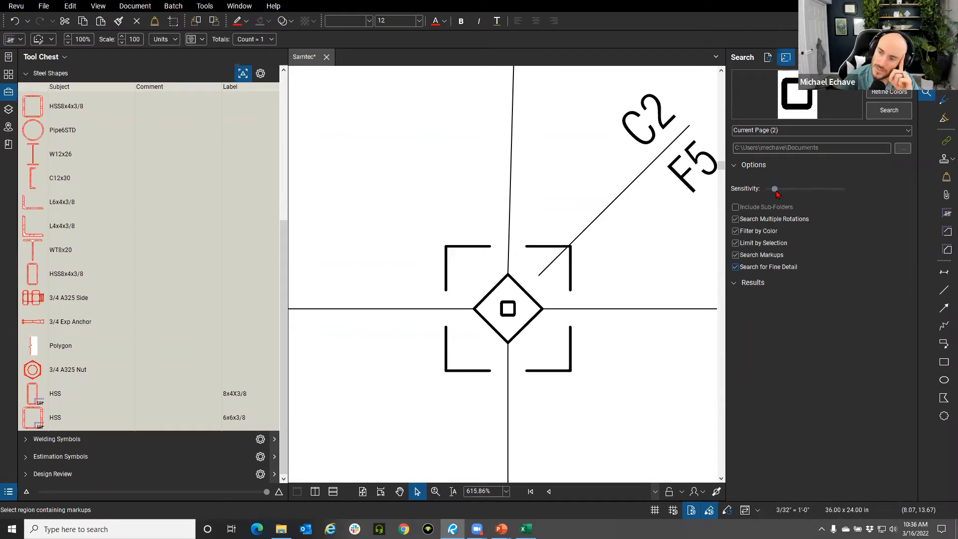
left_click_drag(770, 189, 795, 186)
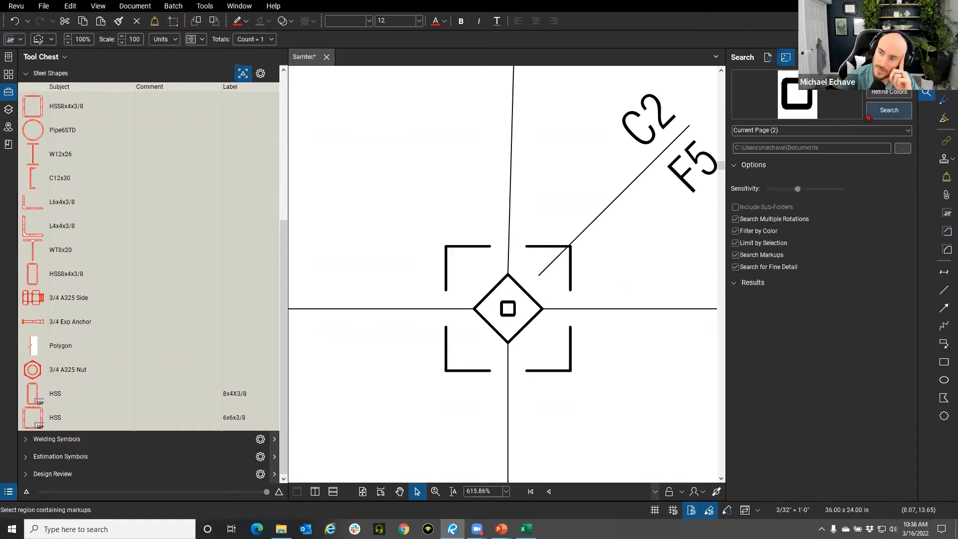
left_click(884, 115)
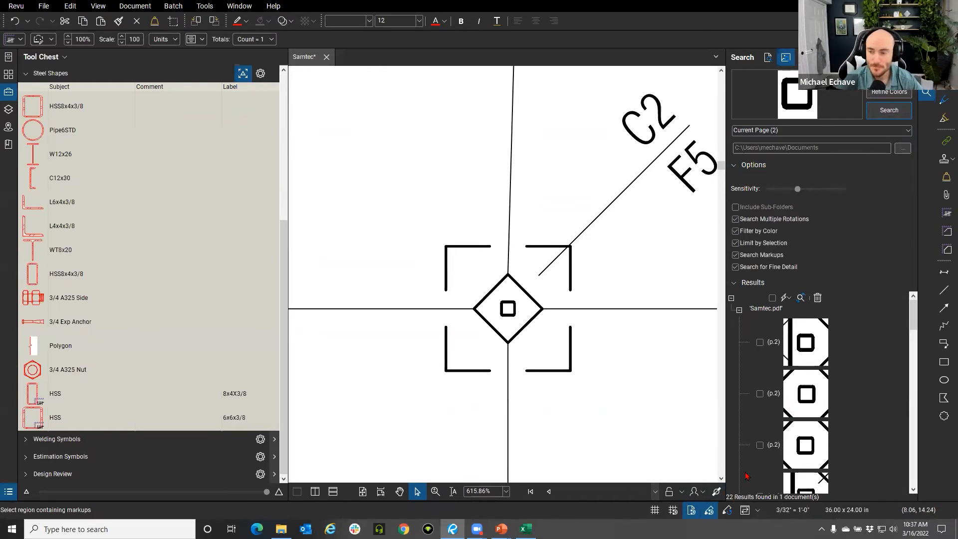
- Examine the first four visual search results on the plan to see which column symbols they match
scroll(506, 268, "down", 10)
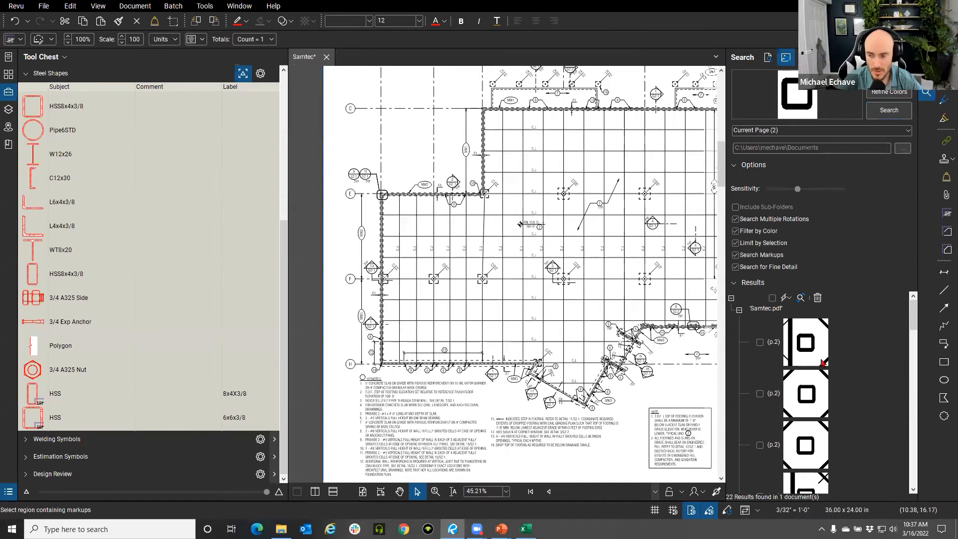
left_click(816, 345)
left_click(818, 392)
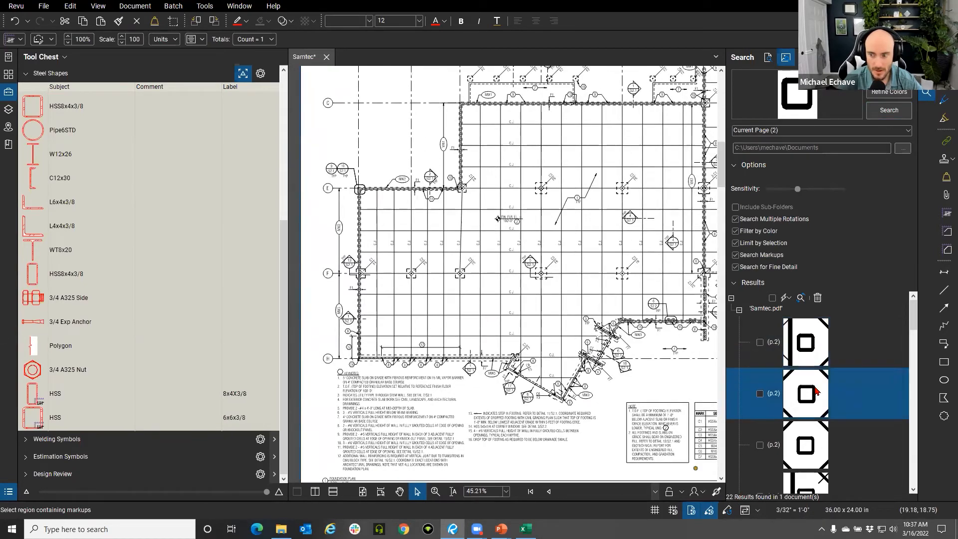
left_click(805, 434)
left_click(812, 476)
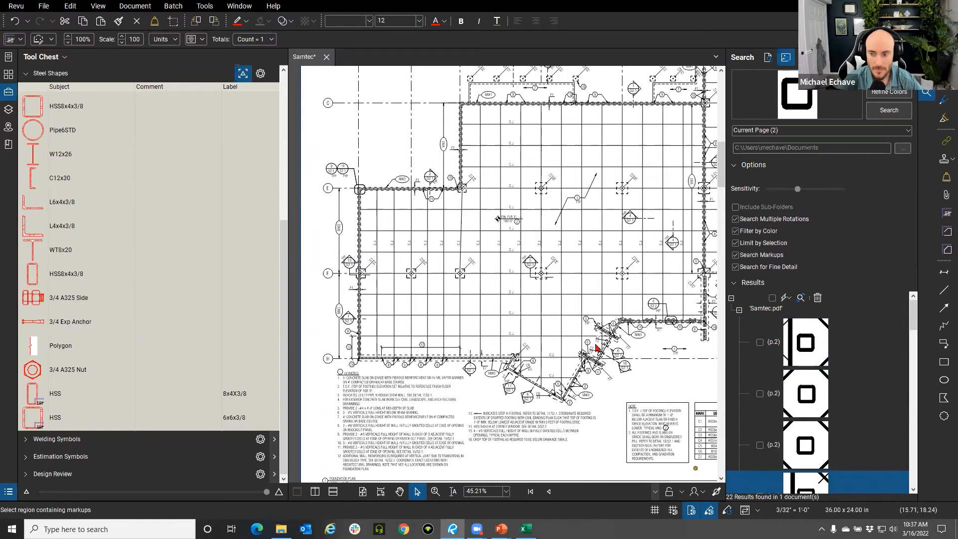
scroll(559, 285, "up", 10)
left_click(804, 349)
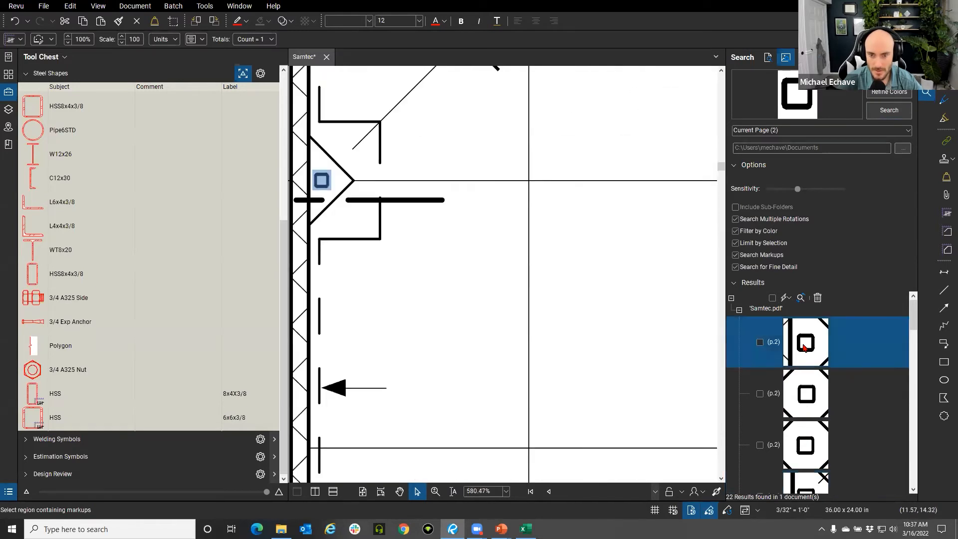
left_click(807, 392)
left_click(805, 437)
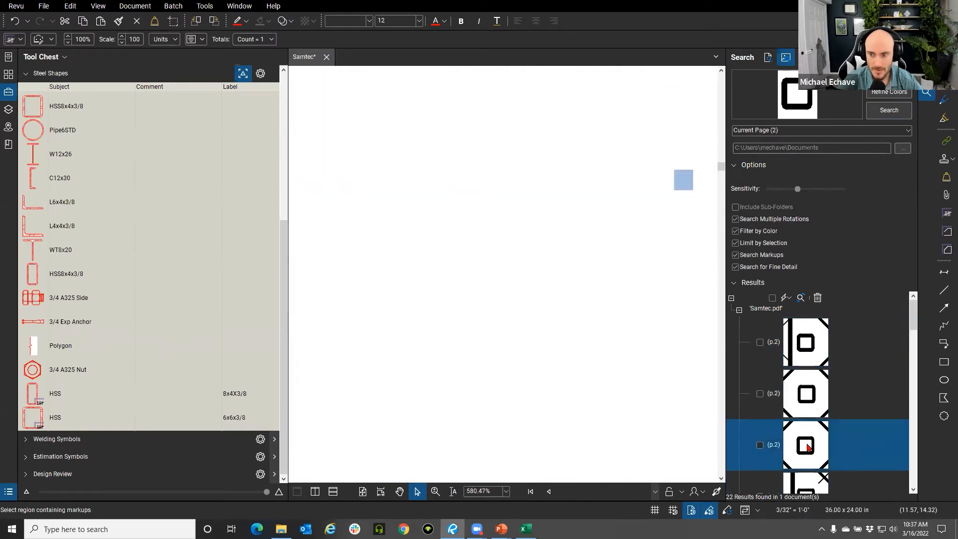
left_click(814, 488)
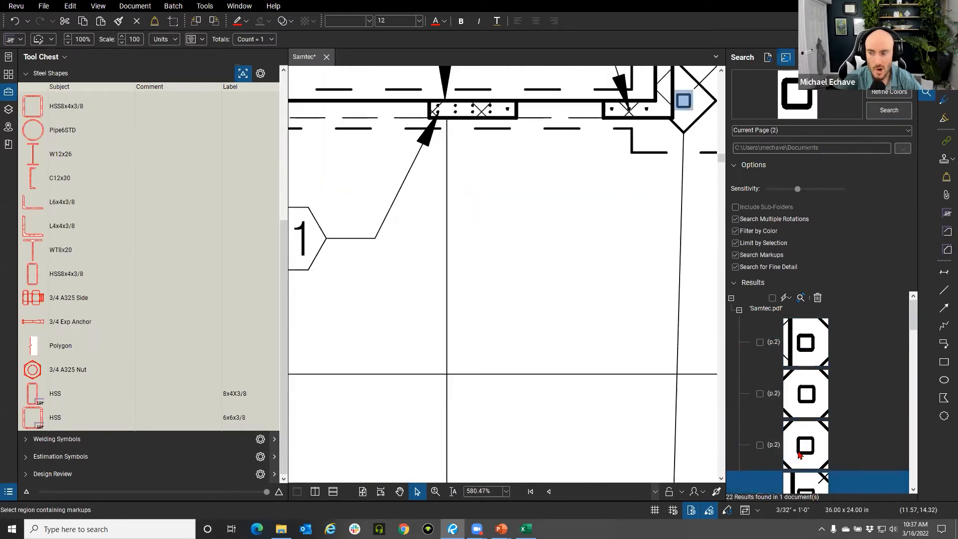
- Check all visual search results and apply the Steel Shapes HSS 6x6x3/8 count measurement to them
left_click(787, 299)
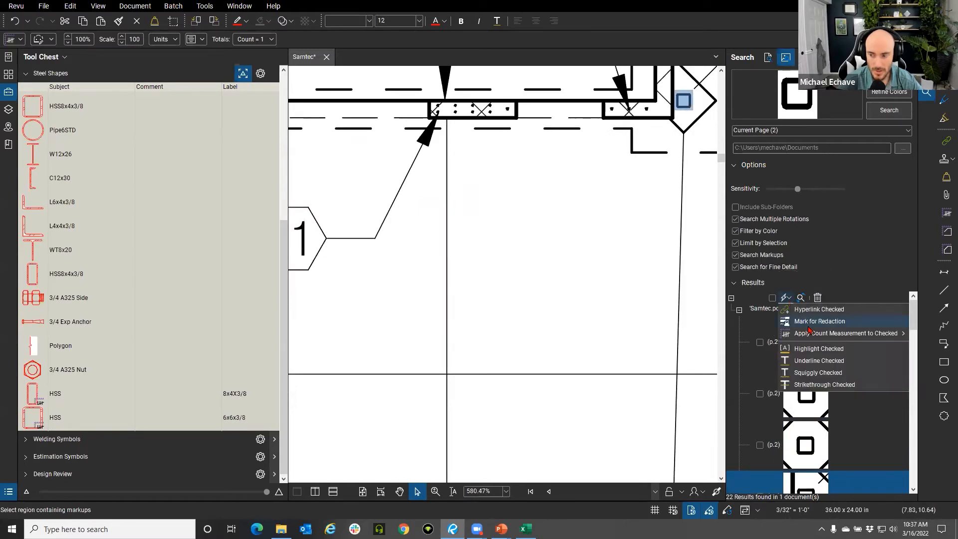
mouse_move(811, 336)
left_click(655, 280)
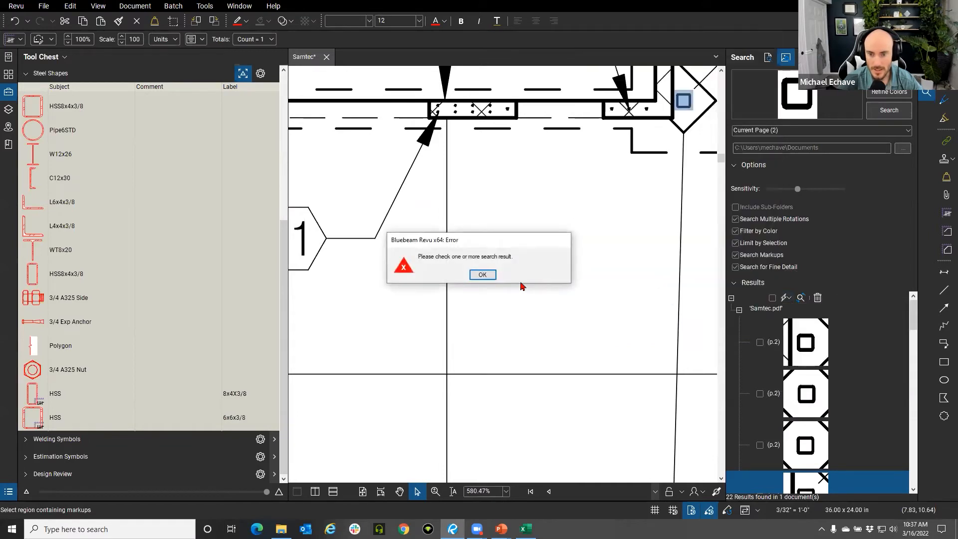
left_click(474, 274)
left_click(772, 298)
left_click(789, 299)
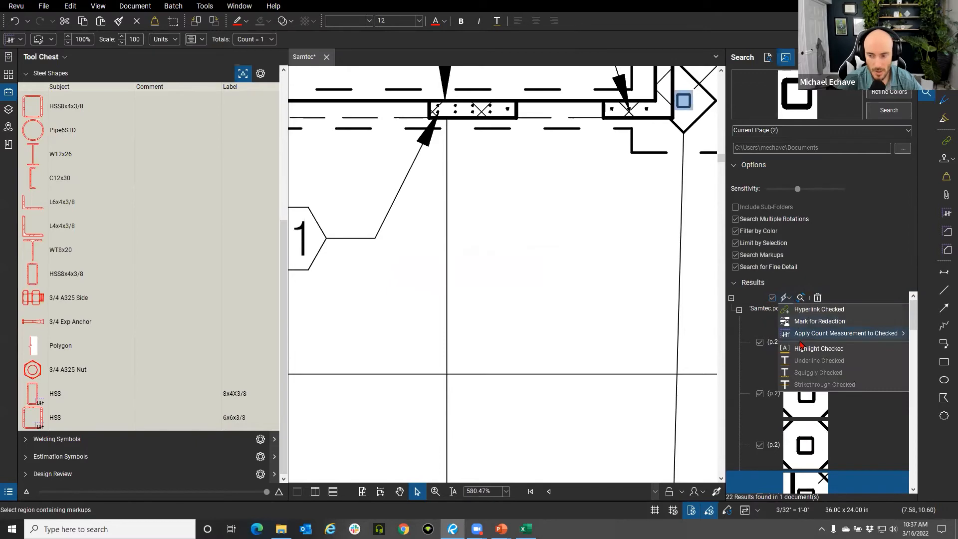
mouse_move(848, 333)
left_click(643, 279)
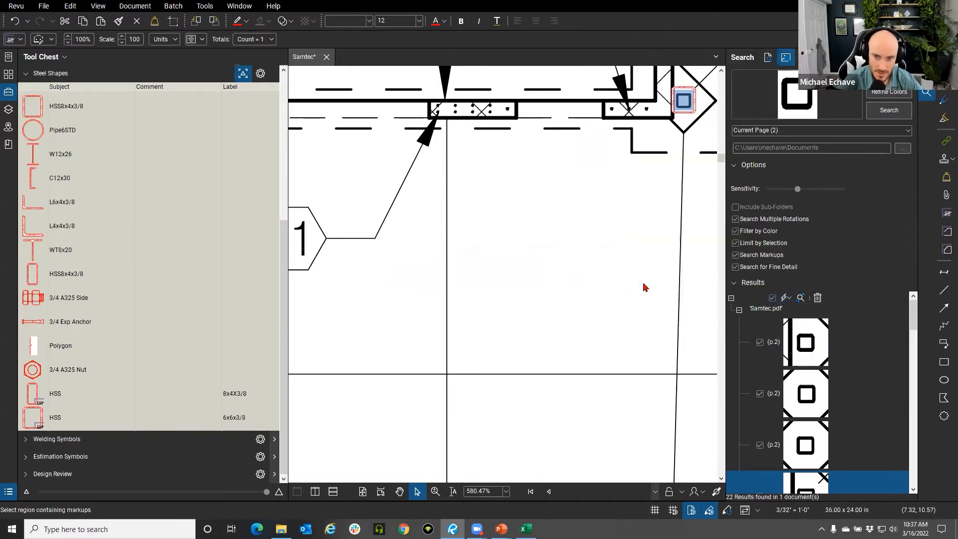
- Inspect the counts placed on the column symbols across the foundation plan and clear the visual search results
scroll(547, 252, "down", 10)
scroll(590, 214, "up", 5)
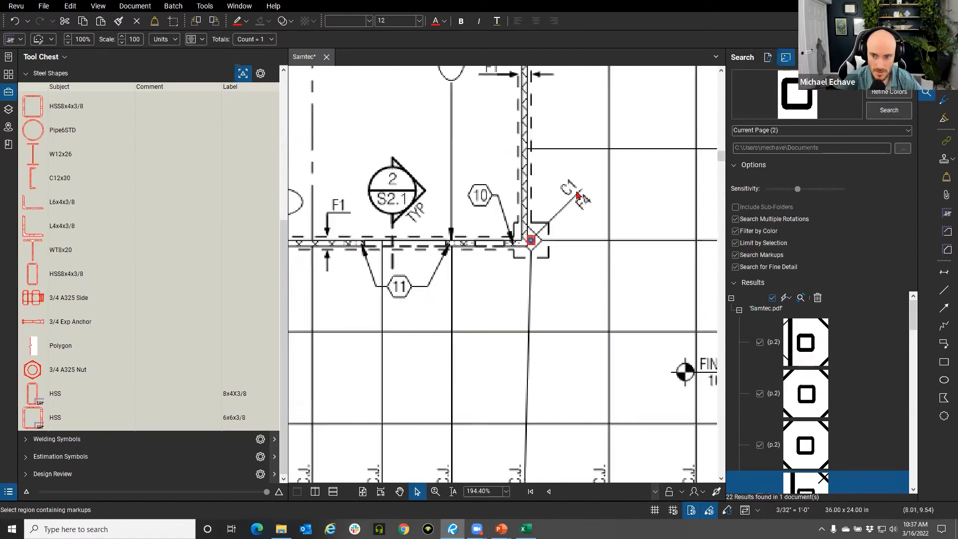
left_click_drag(580, 335, 440, 122)
scroll(573, 306, "down", 5)
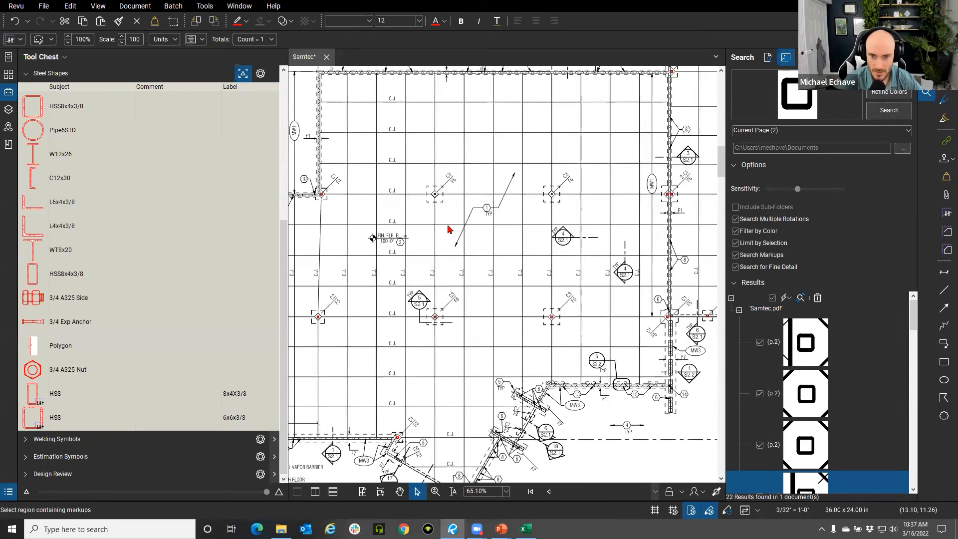
left_click_drag(388, 332, 518, 330)
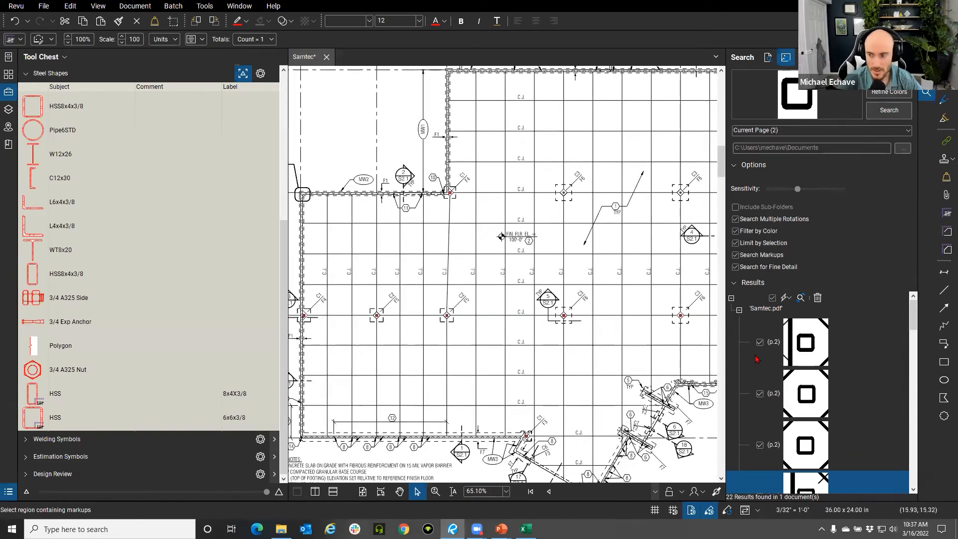
left_click(817, 298)
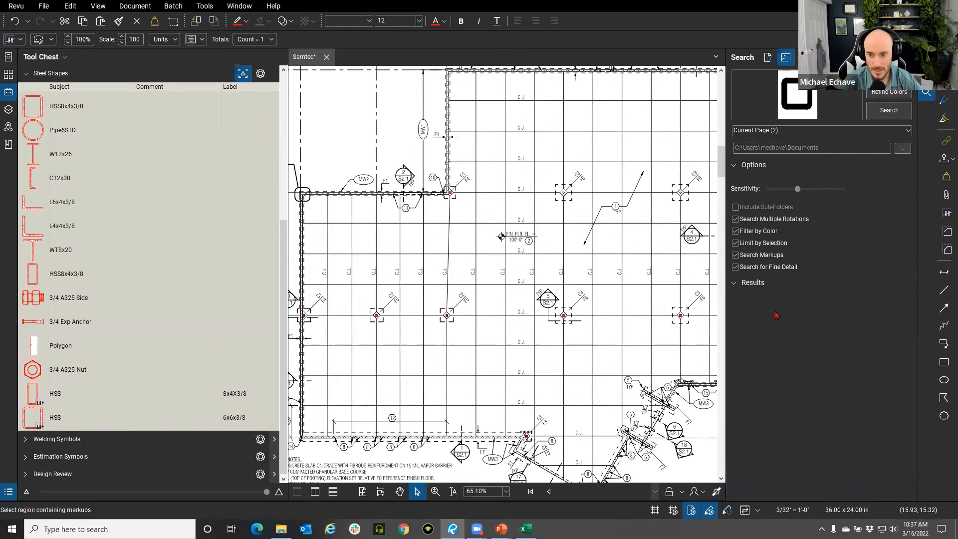
- Show the Markups List, delete the HSS 6x6x3/8 markup holding 22 counts, and hide the list again
scroll(573, 333, "up", 3)
scroll(559, 309, "down", 5)
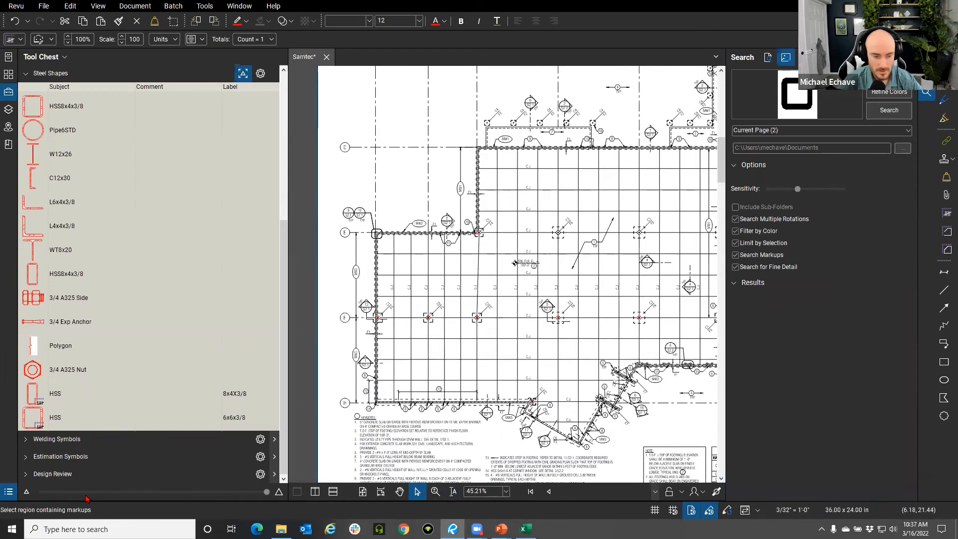
left_click(8, 491)
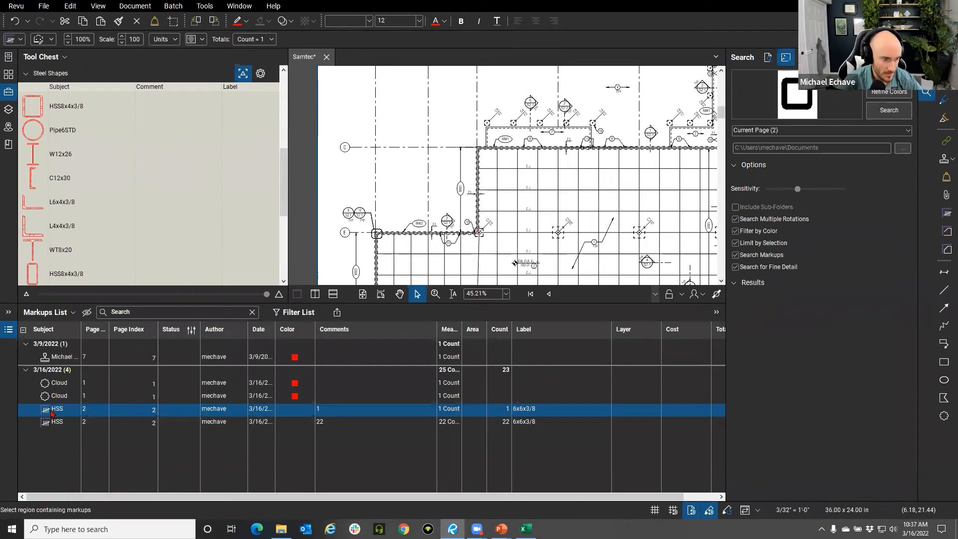
right_click(63, 422)
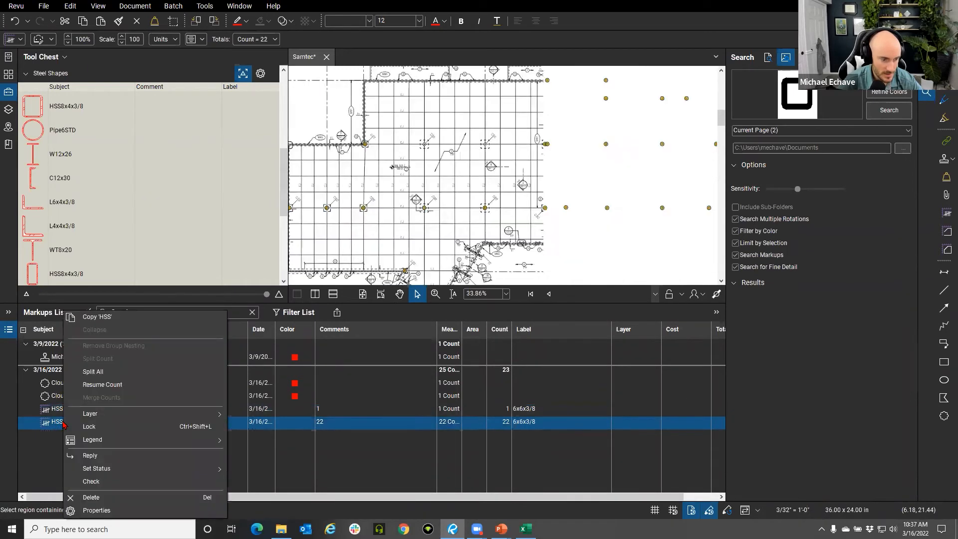
left_click(152, 482)
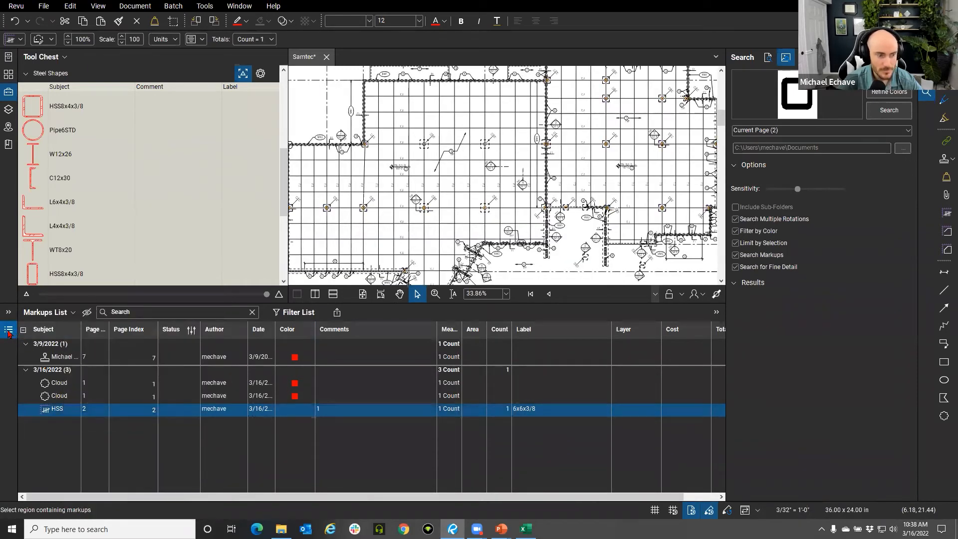
left_click(8, 330)
- Switch the Search panel to text search and search the current page for C2
scroll(366, 216, "up", 6)
left_click_drag(366, 216, 481, 296)
scroll(451, 288, "up", 6)
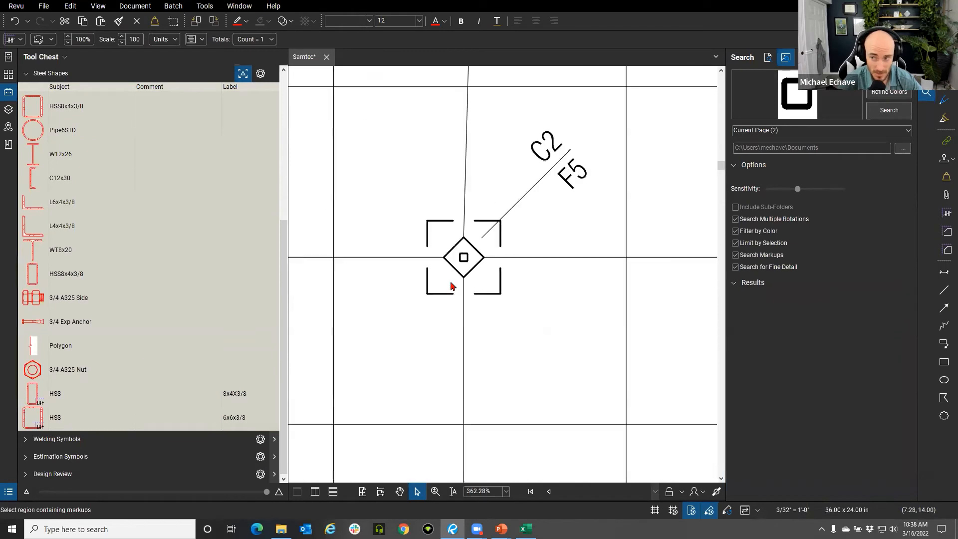
left_click(765, 59)
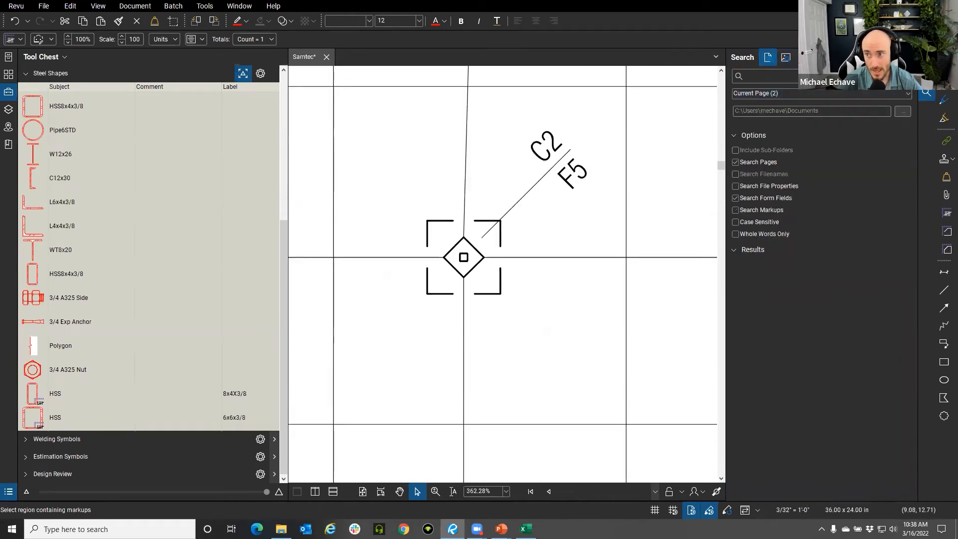
type("c2")
key("BackSpace")
key("BackSpace")
type("C@")
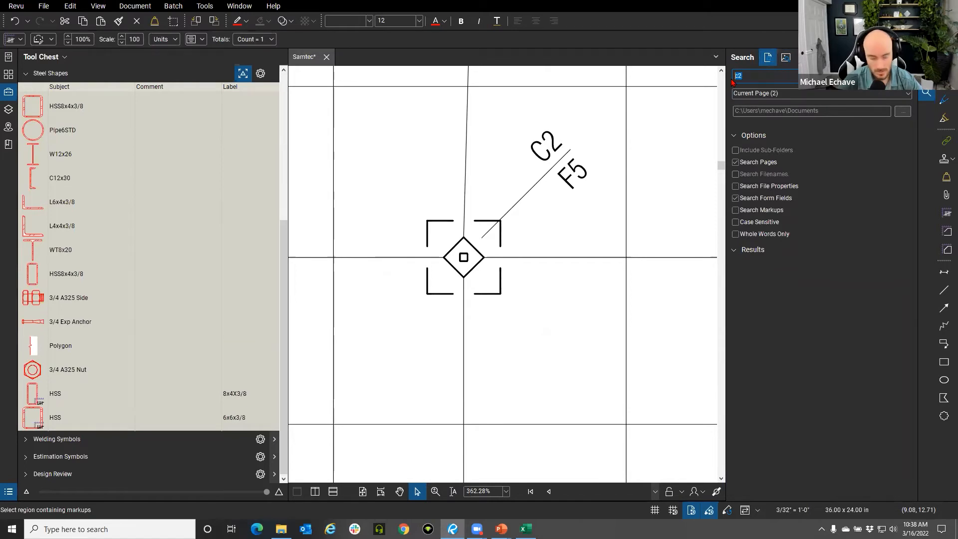
key("BackSpace")
type("2")
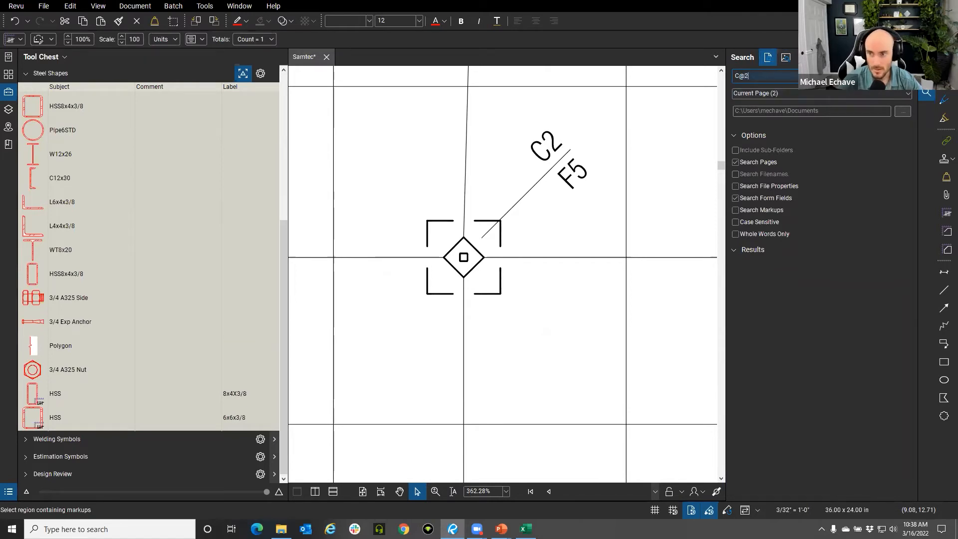
key("Return")
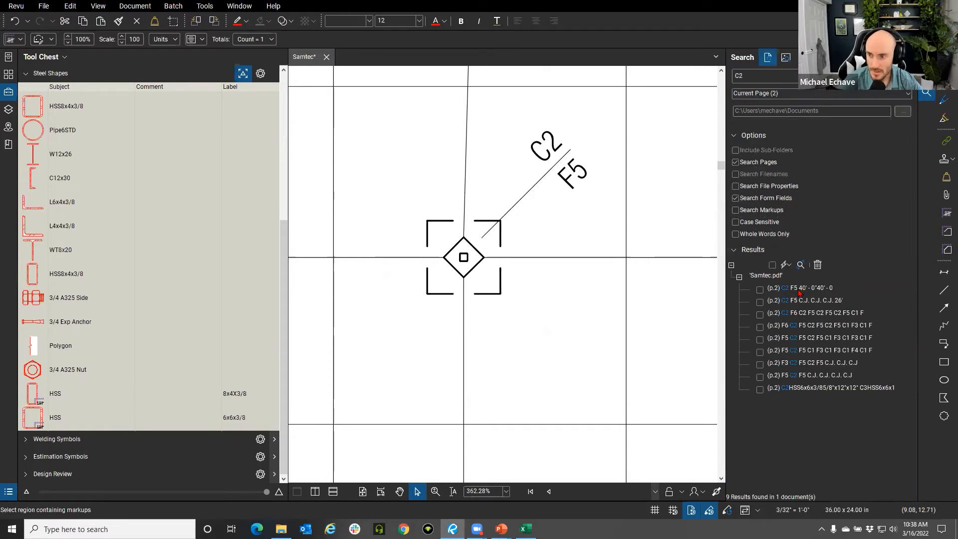
- Check all C2 text results and apply the Steel Shapes HSS 6x6x3/8 count measurement to them, inspecting the plan and column schedule
left_click(809, 285)
left_click(810, 287)
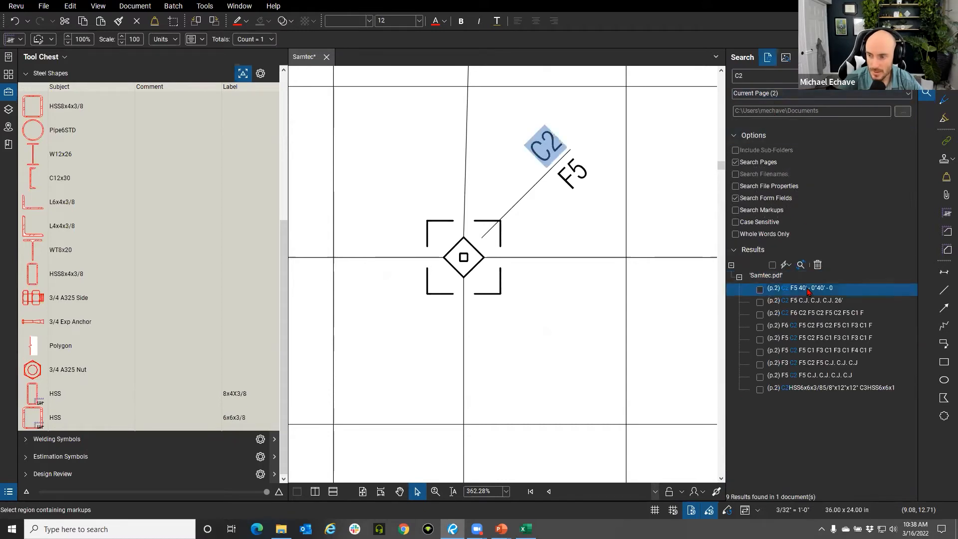
left_click(813, 300)
left_click(772, 265)
left_click(786, 265)
mouse_move(808, 301)
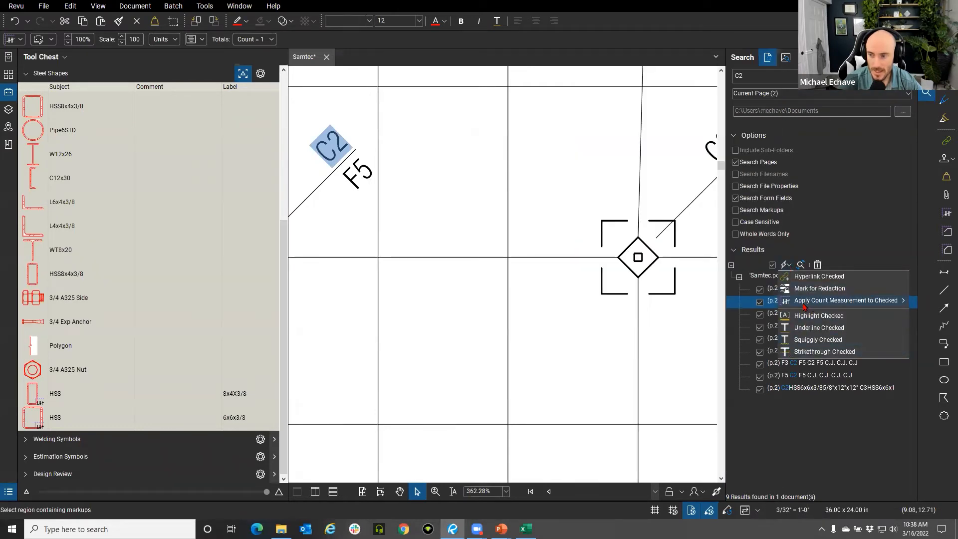
mouse_move(878, 303)
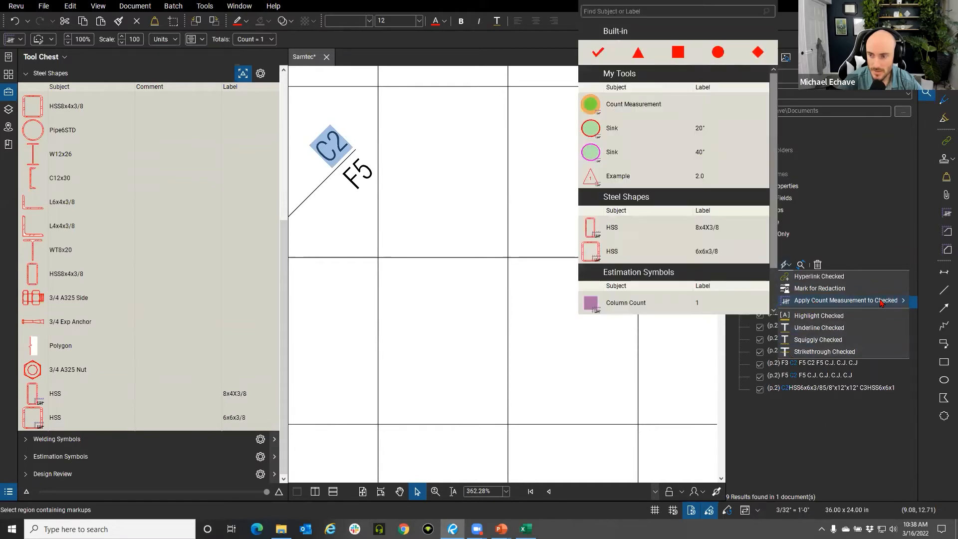
left_click(680, 255)
left_click(520, 269)
scroll(504, 242, "down", 7)
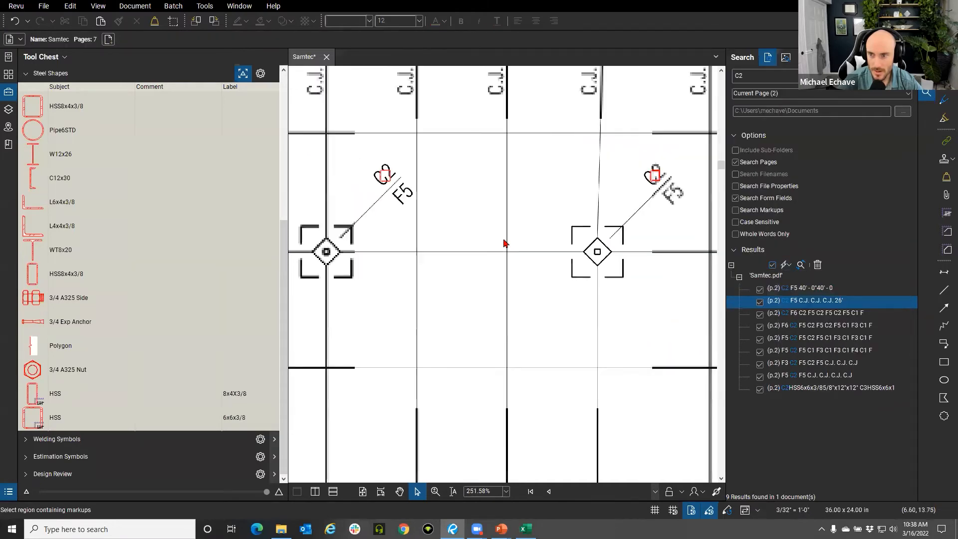
scroll(610, 305, "down", 10)
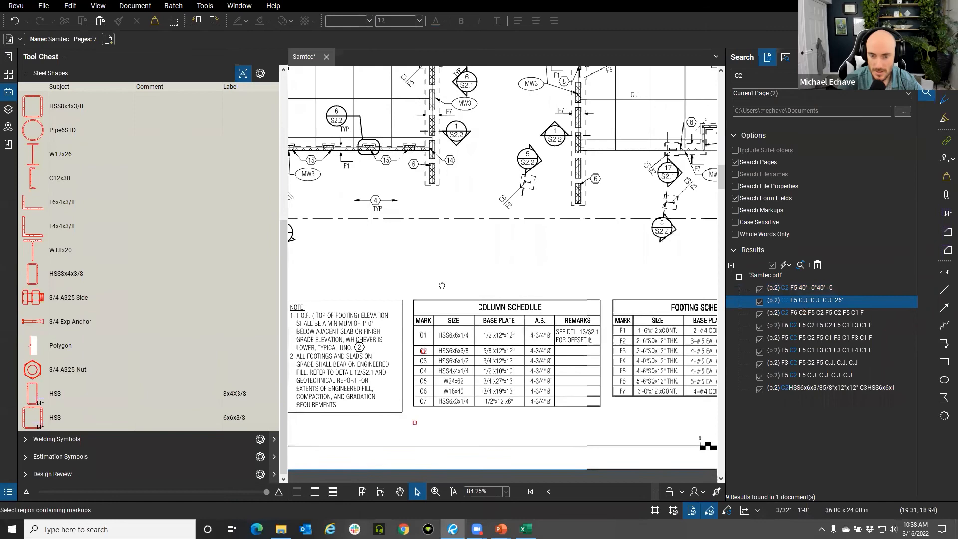
scroll(462, 332, "up", 4)
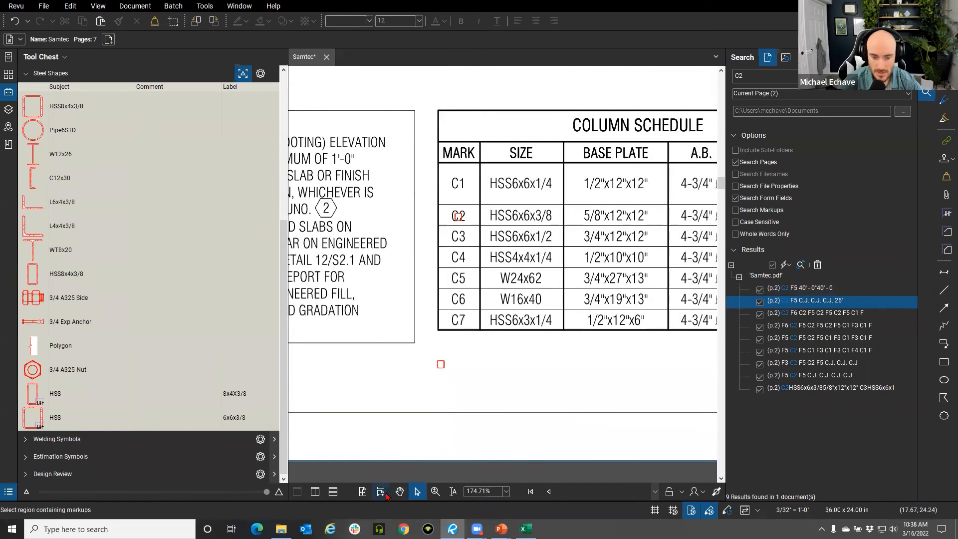
- Delete the stray count markup below the column schedule
left_click(441, 365)
right_click(440, 365)
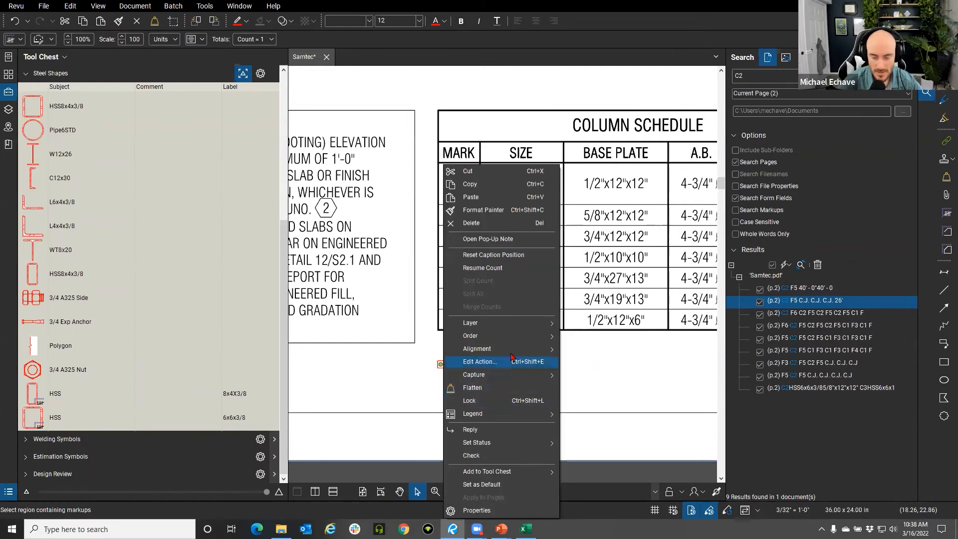
left_click(461, 223)
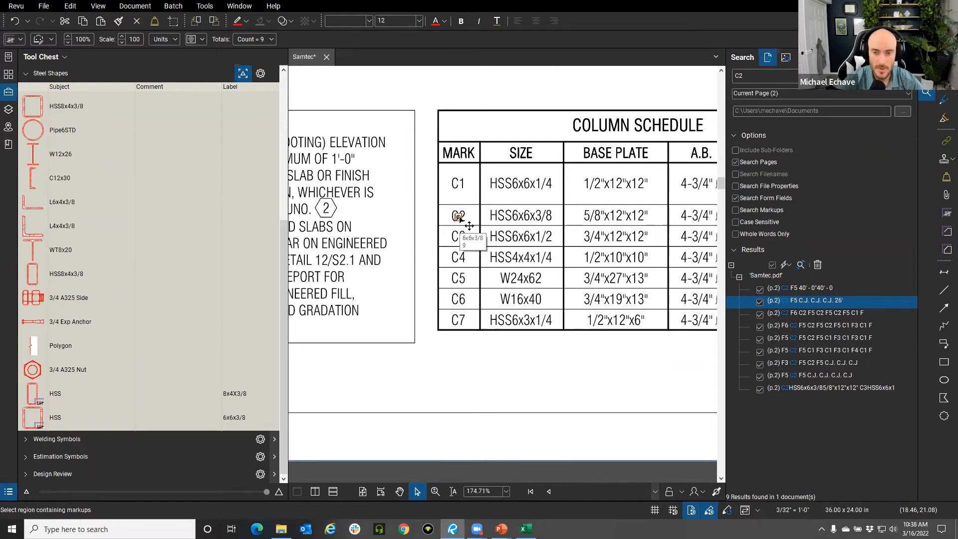
- Remove the HSS count on the C2 mark in the column schedule from its count group, keeping the other counts
right_click(459, 218)
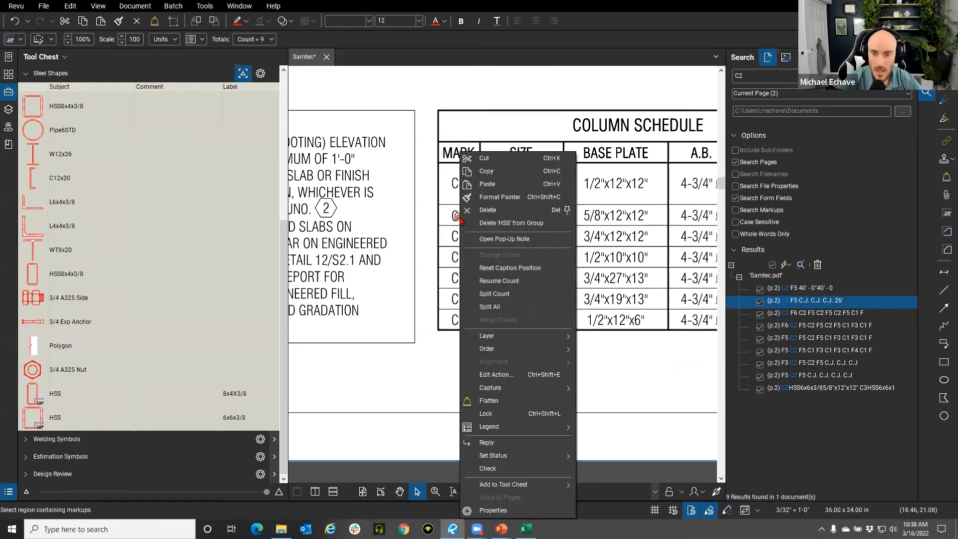
left_click(487, 225)
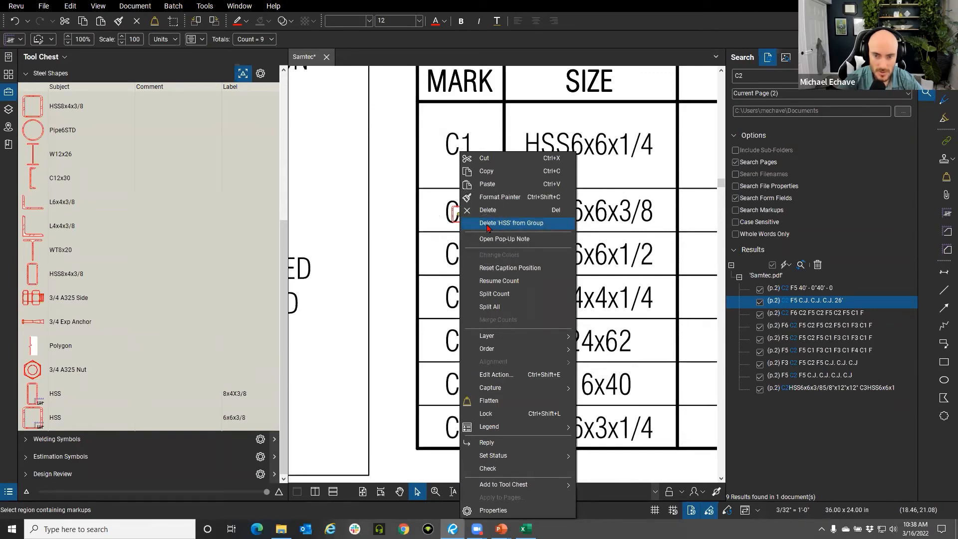
left_click(487, 224)
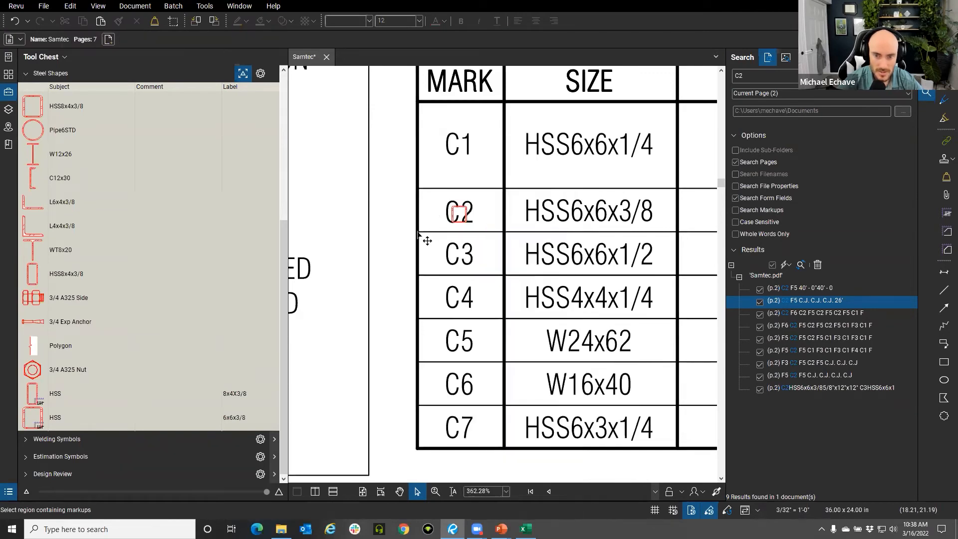
right_click(459, 216)
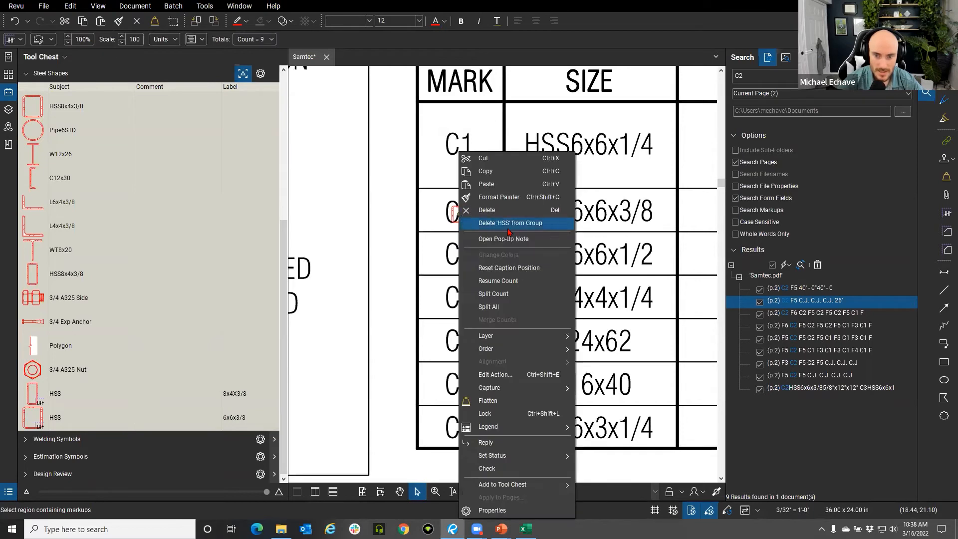
key("ctrl")
key("ctrl")
key("ctrl")
left_click(508, 223)
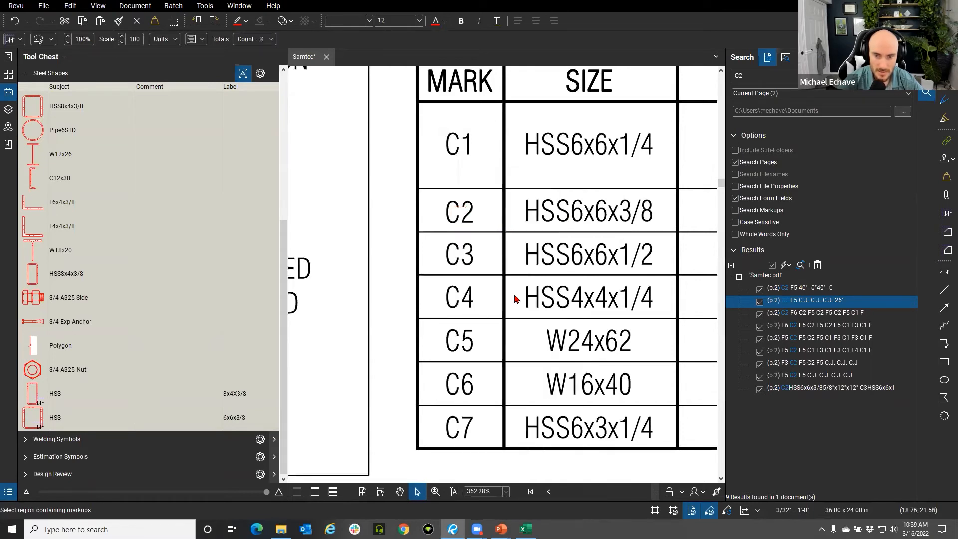
- Inspect the C2 counts on the foundation plan and check the option for resuming the count
scroll(515, 294, "down", 5)
left_click_drag(365, 300, 674, 411)
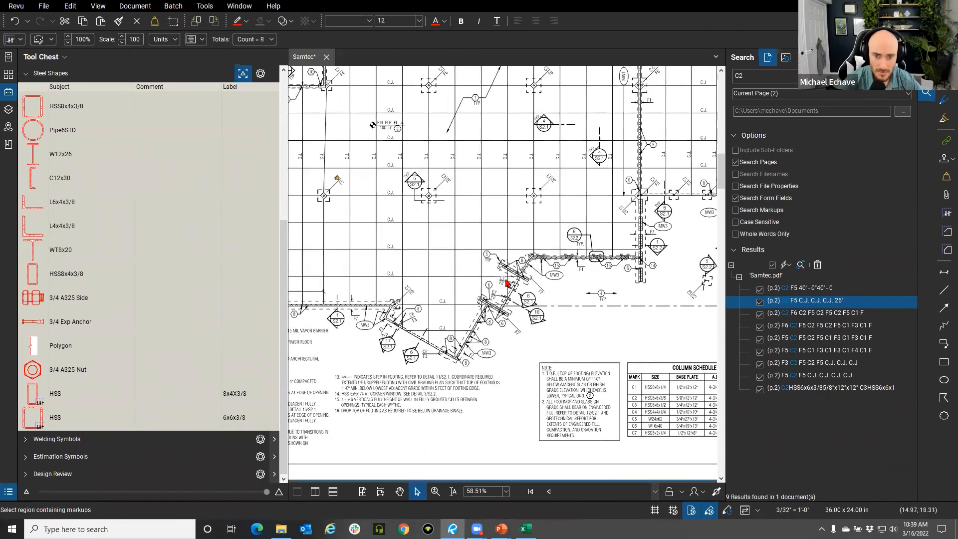
scroll(394, 186, "up", 6)
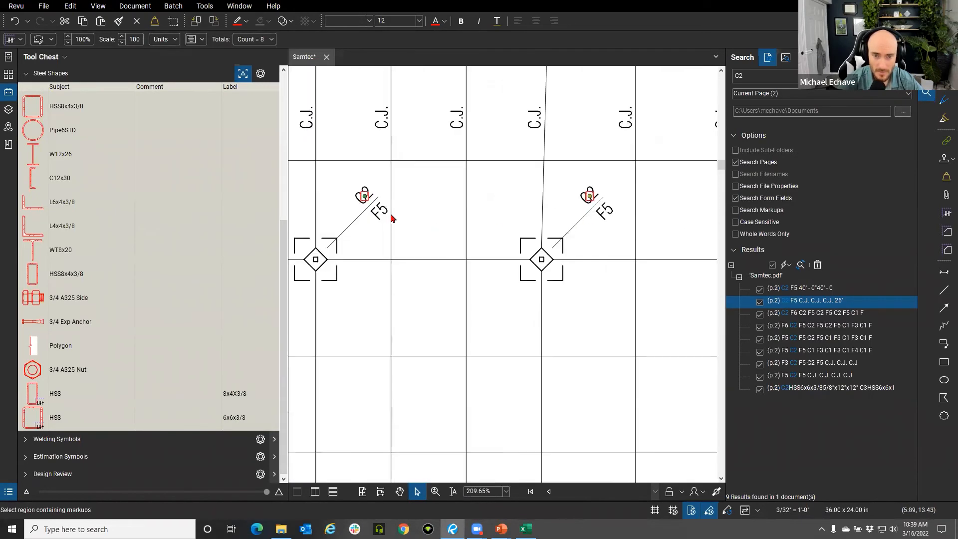
right_click(589, 197)
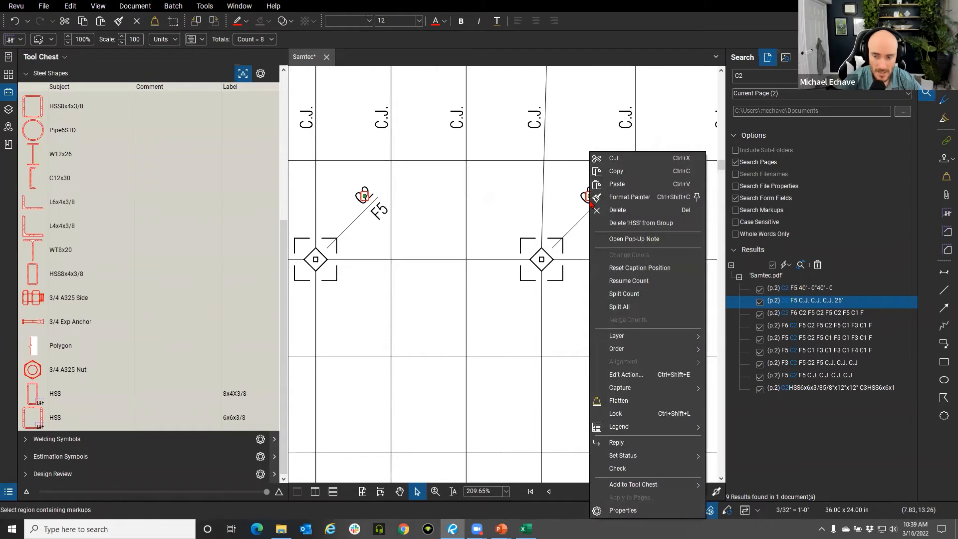
left_click(634, 282)
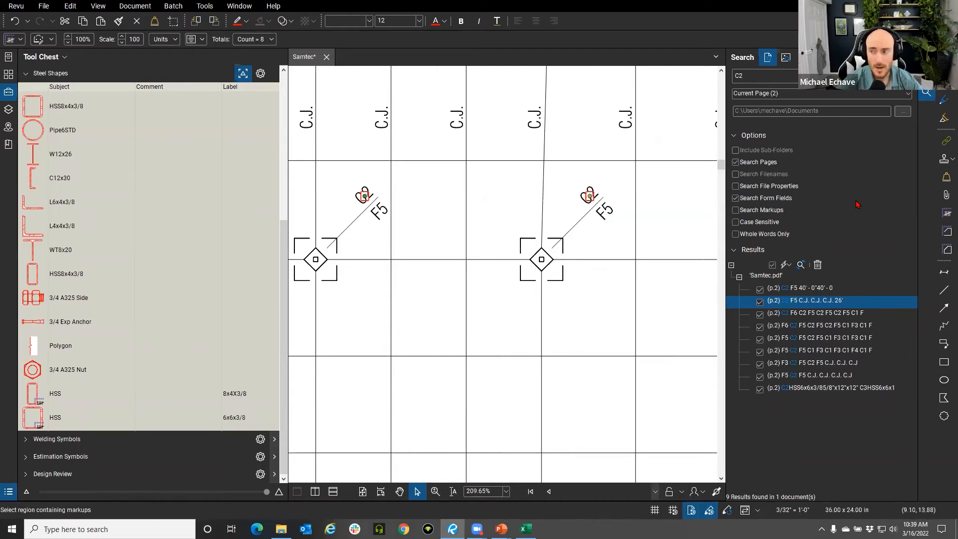
- Hide the Search panel and Tool Chest, and show the Markups List enlarged to review the HSS 6x6x3/8 count
left_click(926, 93)
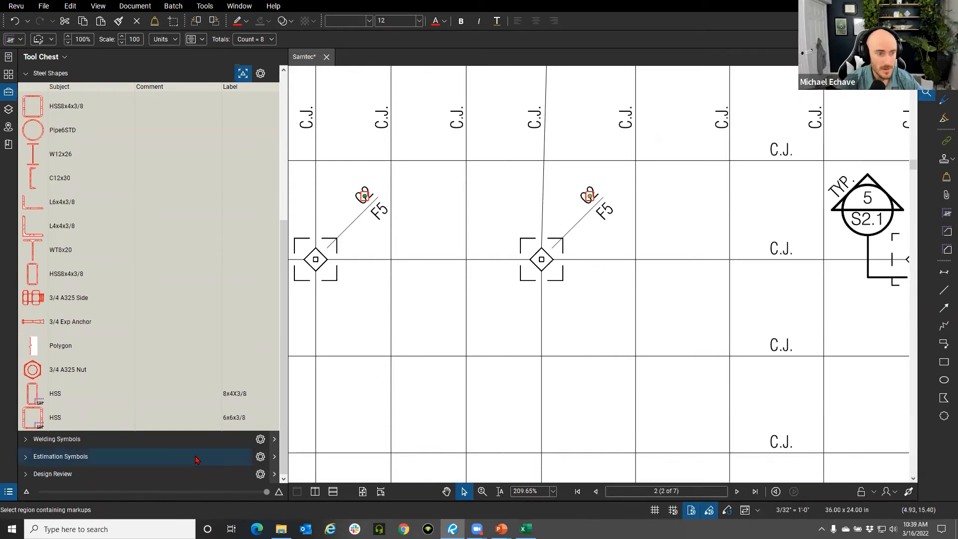
left_click(9, 93)
left_click(8, 491)
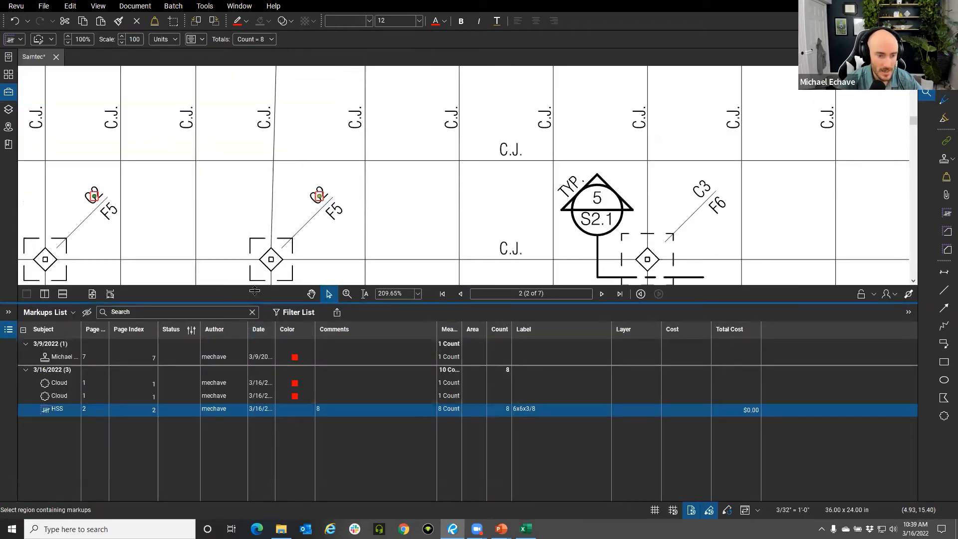
left_click_drag(255, 287, 257, 235)
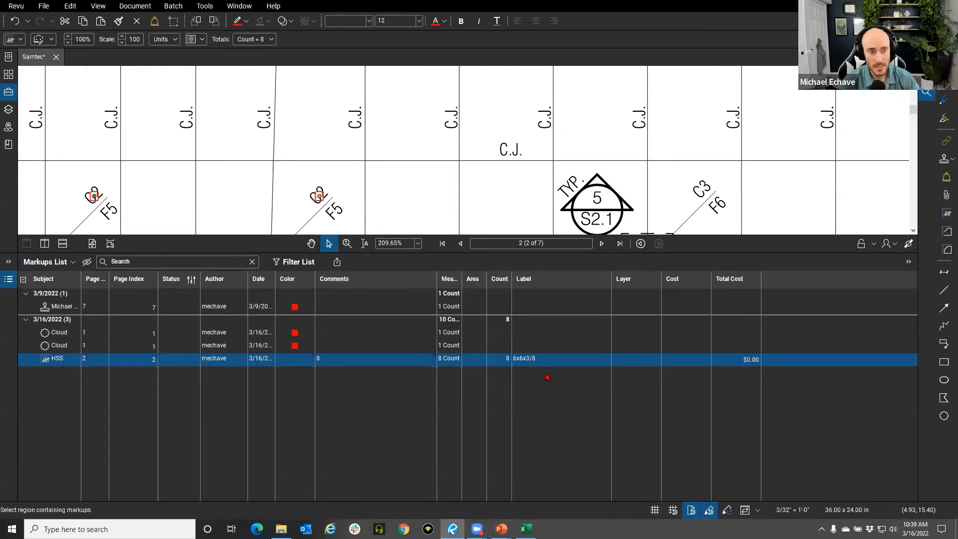
left_click(65, 264)
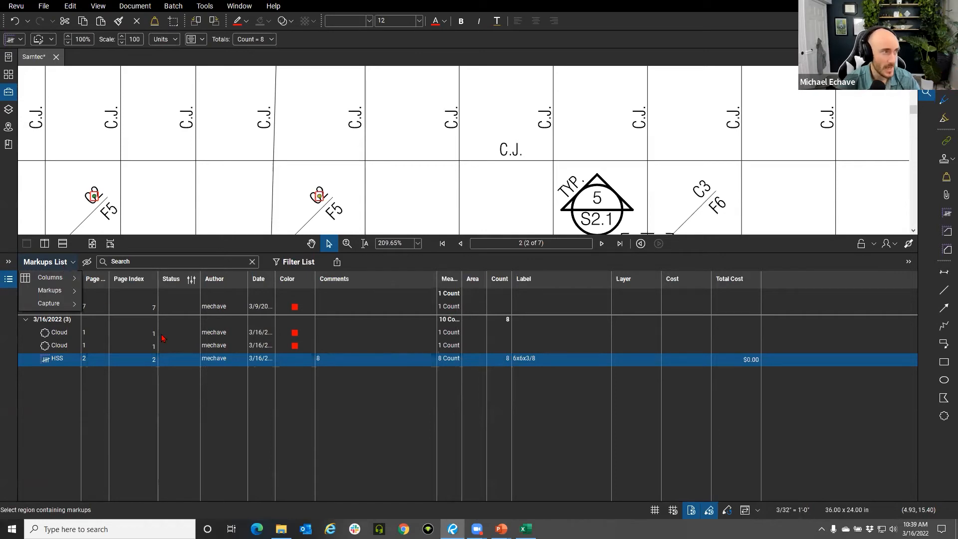
left_click(143, 309)
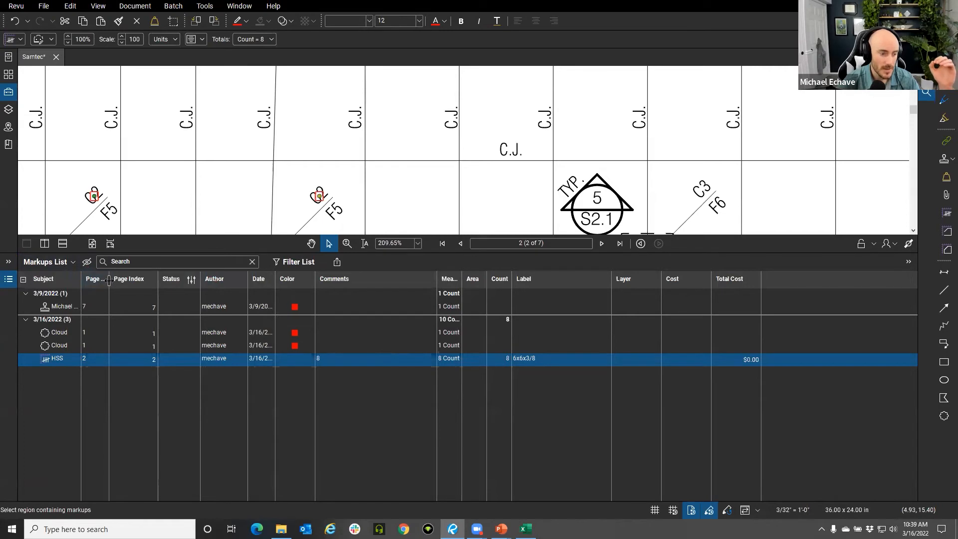
- Flatten the approval seal stamp on page 7 so it leaves the Markups List
right_click(64, 307)
left_click(115, 428)
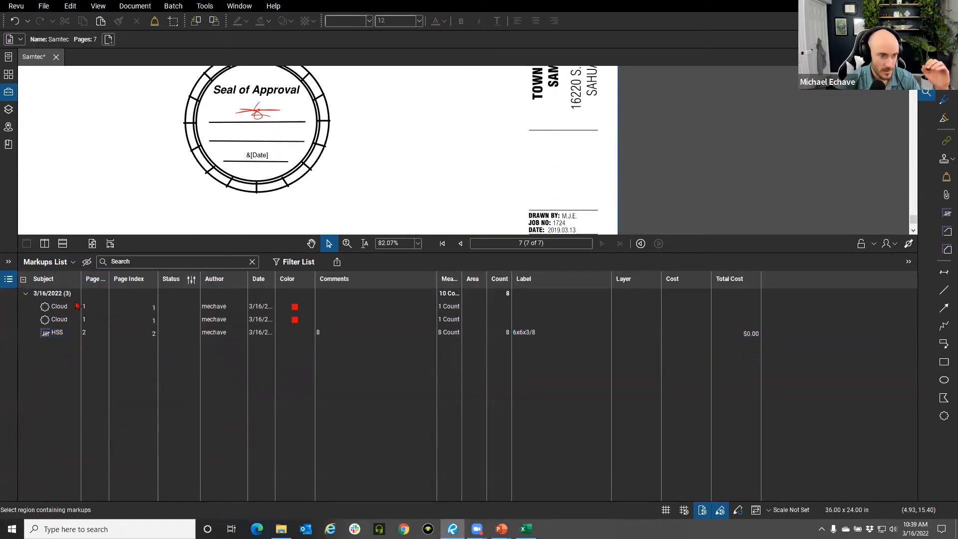
scroll(205, 191, "down", 6)
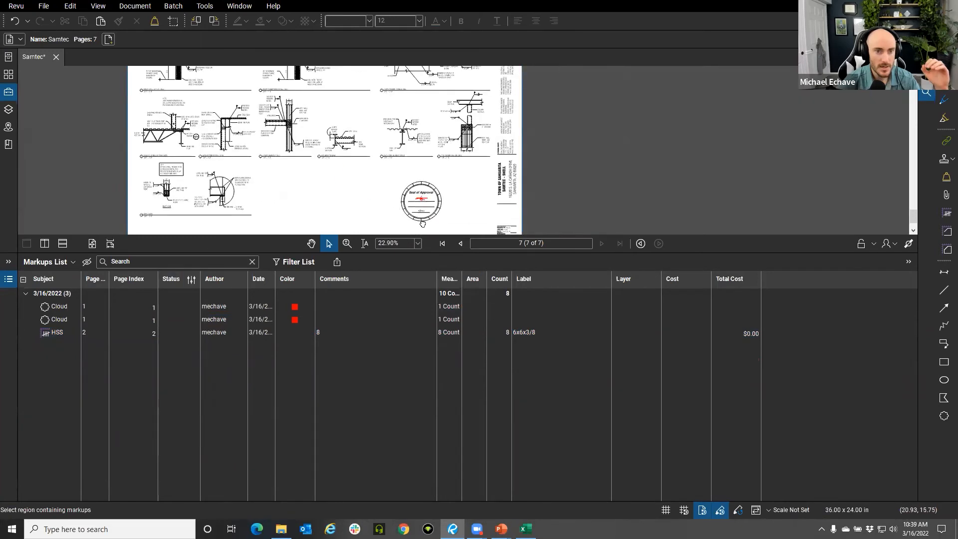
- Locate the HSS 6x6x3/8 counts on the foundation plan from the Markups List, then hide the list
left_click(355, 332)
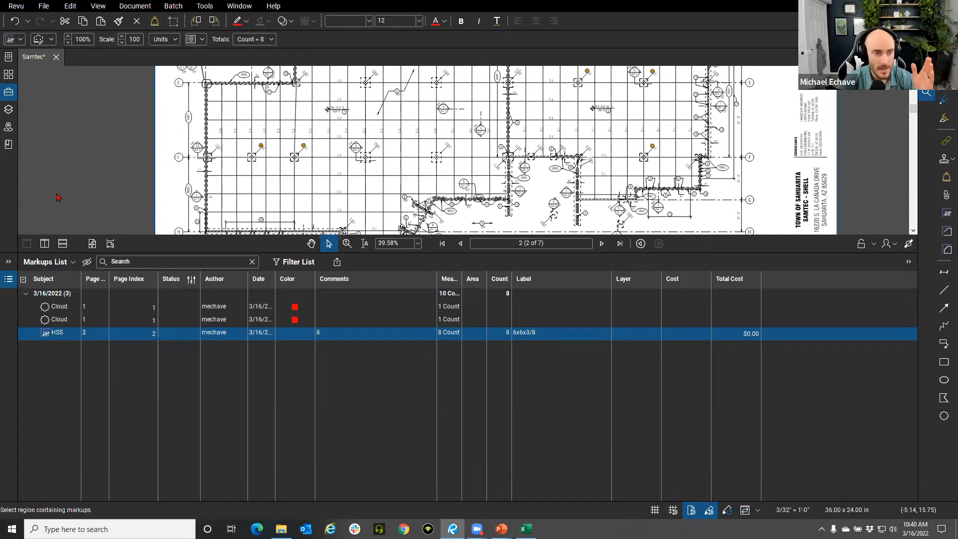
left_click(160, 185)
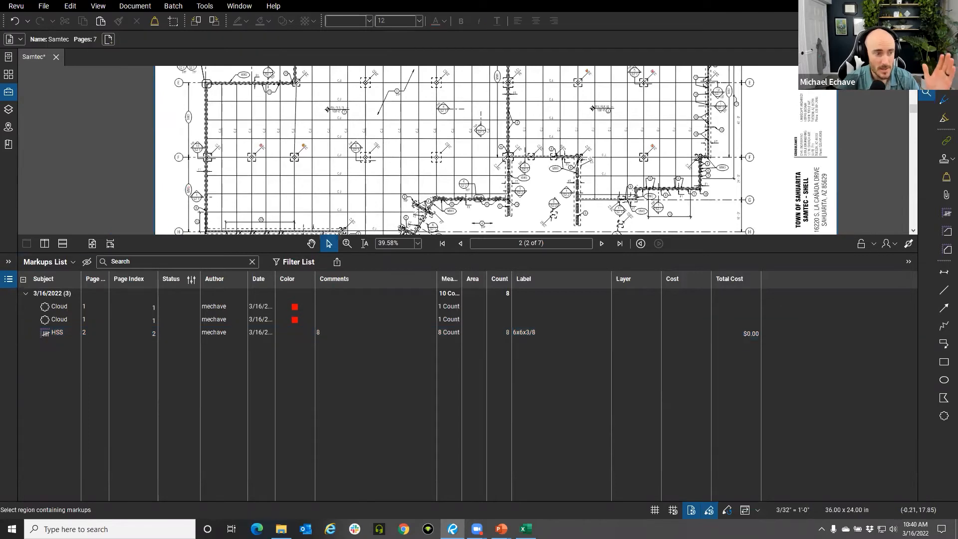
left_click(9, 278)
scroll(353, 384, "up", 5)
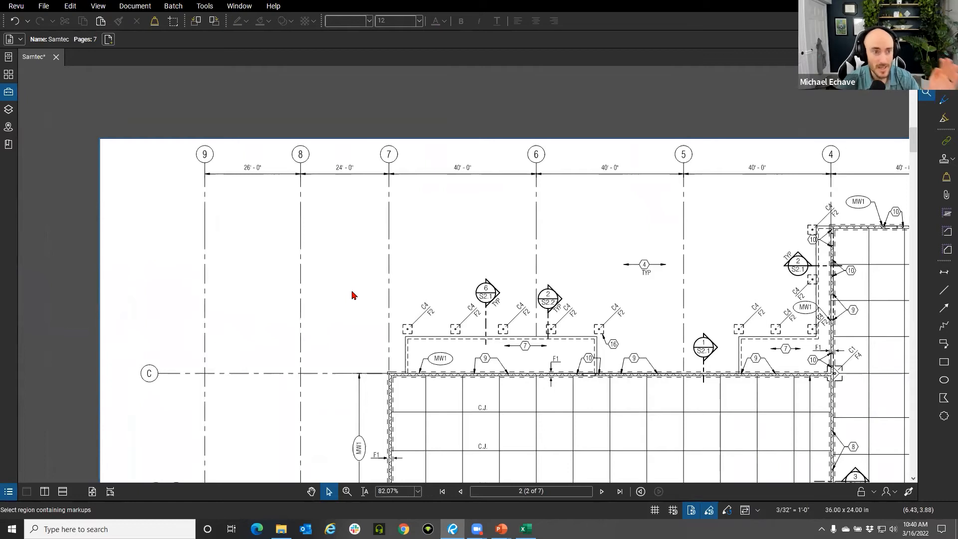
left_click_drag(351, 295, 342, 254)
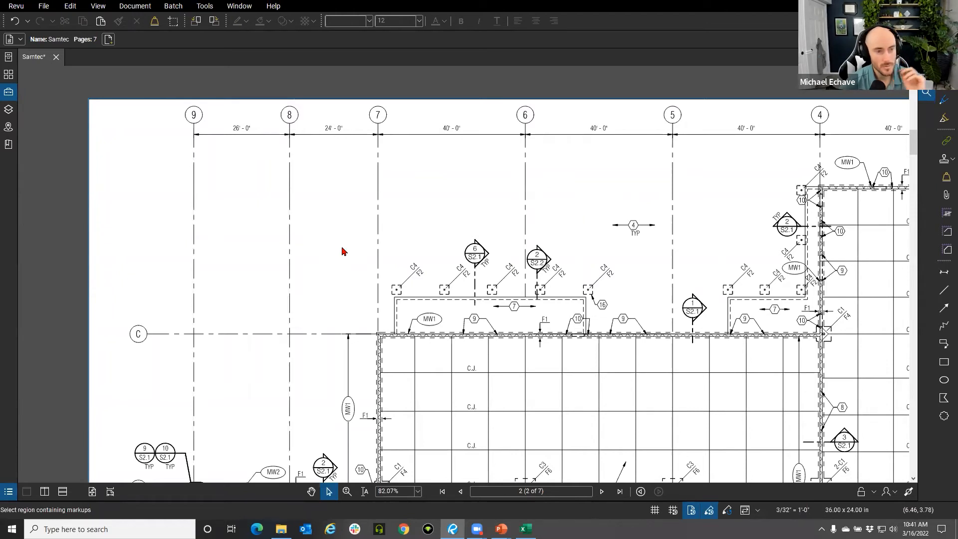
scroll(355, 303, "down", 4)
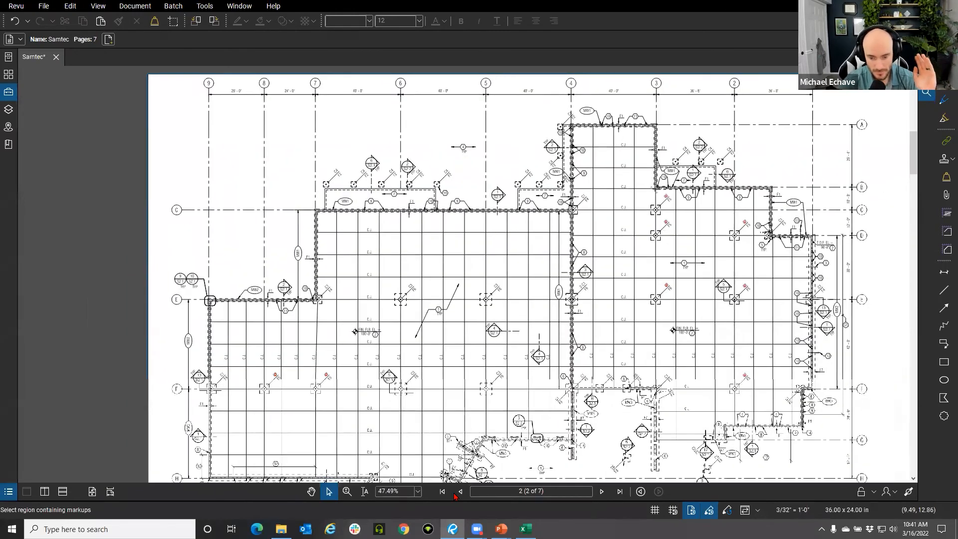
- Go to page 1 and take a snapshot of the step in footing symbol in the legend
left_click(460, 491)
scroll(382, 156, "up", 7)
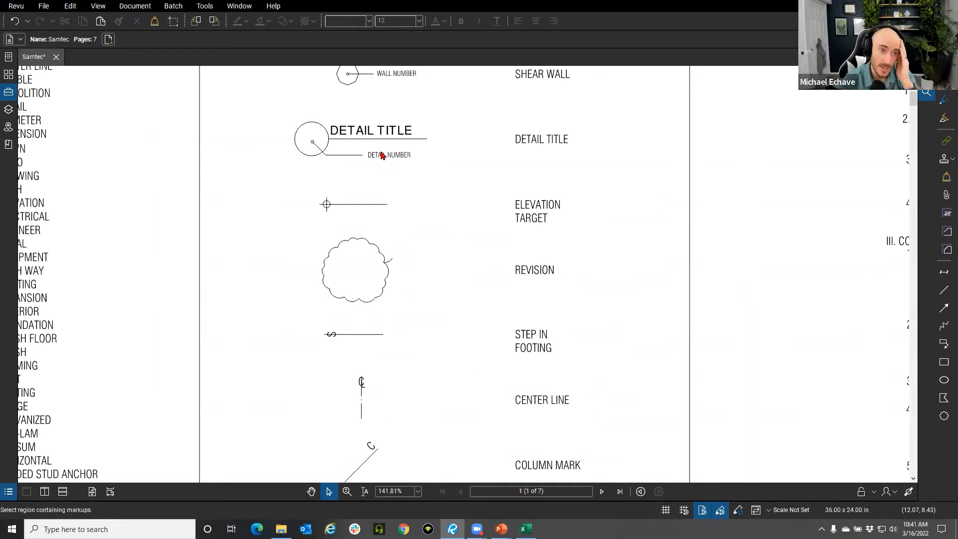
left_click_drag(417, 314, 439, 165)
left_click_drag(443, 286, 445, 261)
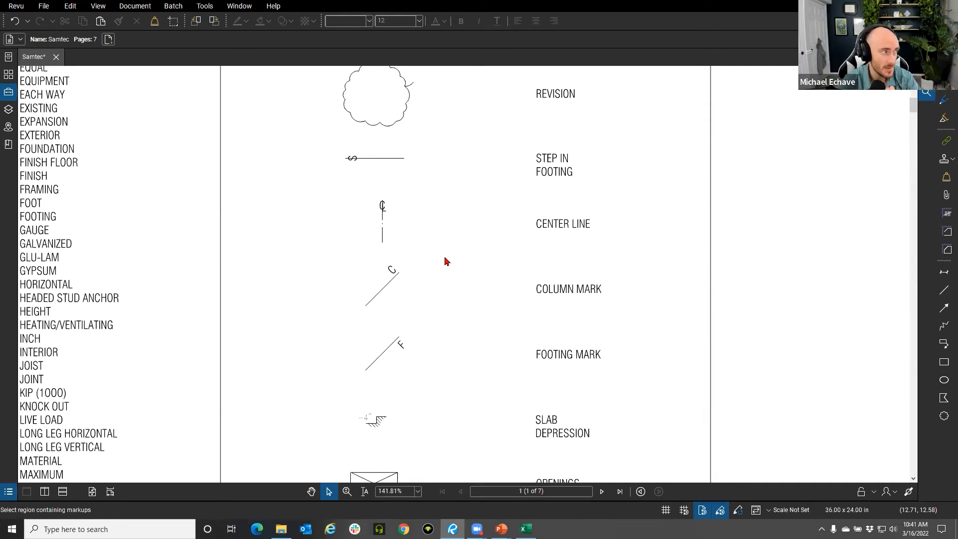
scroll(395, 243, "up", 3)
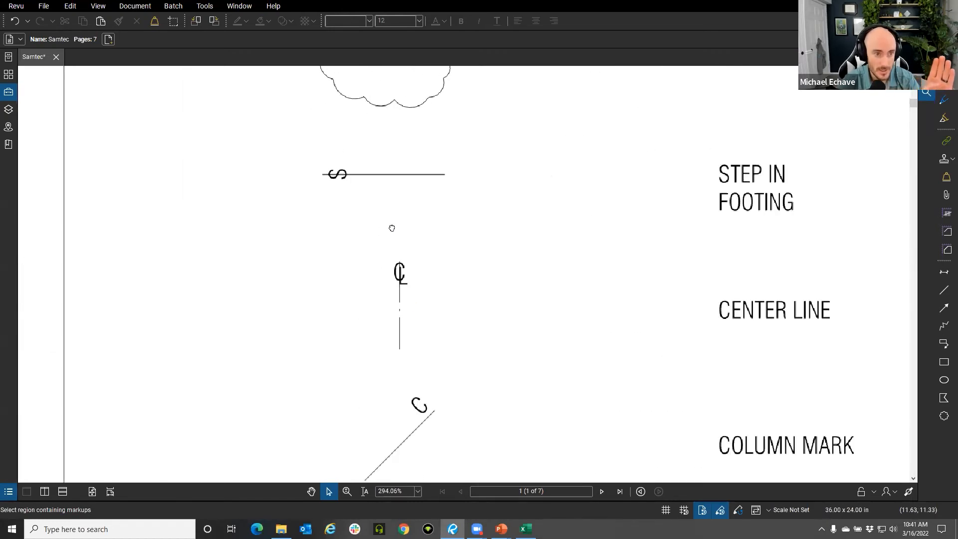
scroll(265, 138, "up", 1)
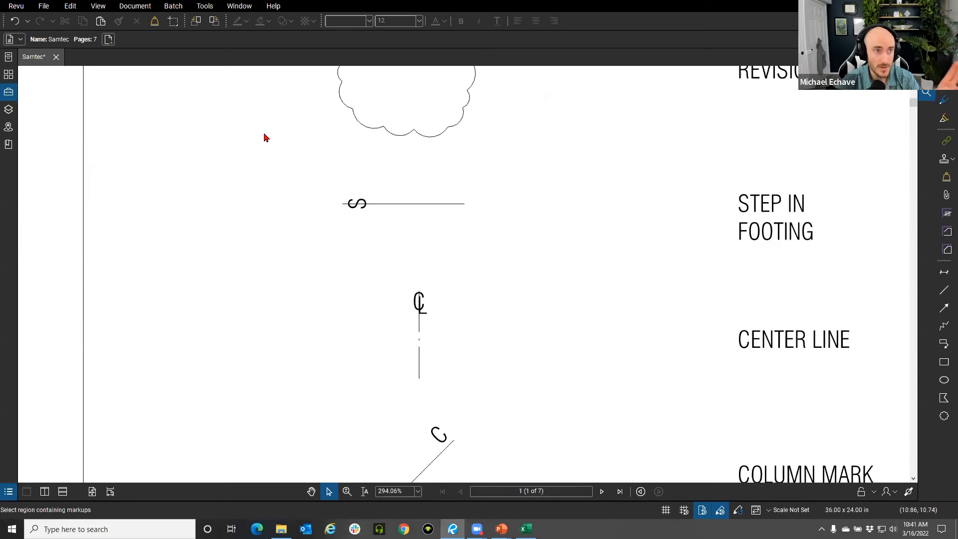
left_click(95, 7)
left_click(144, 184)
left_click_drag(485, 224, 487, 225)
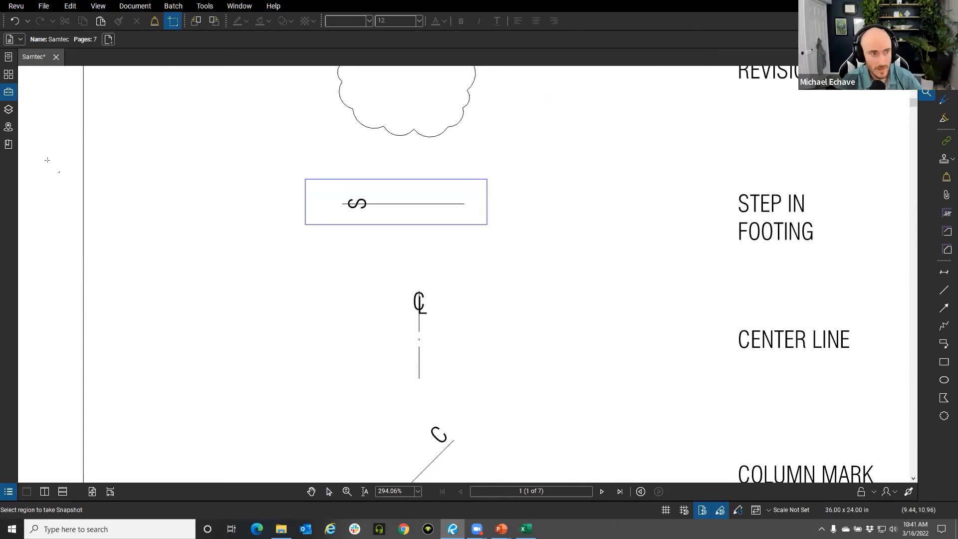
- Show the Tool Chest, paste the symbol snapshot beside the legend symbol, and place a second copy from Recent Tools
left_click(8, 92)
scroll(39, 110, "up", 5)
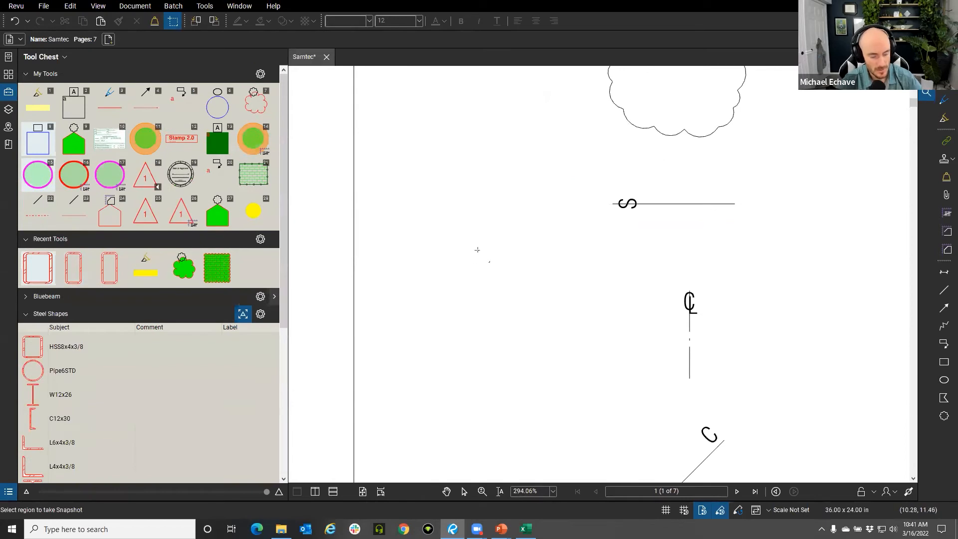
key("ctrl+v")
left_click_drag(520, 237, 450, 281)
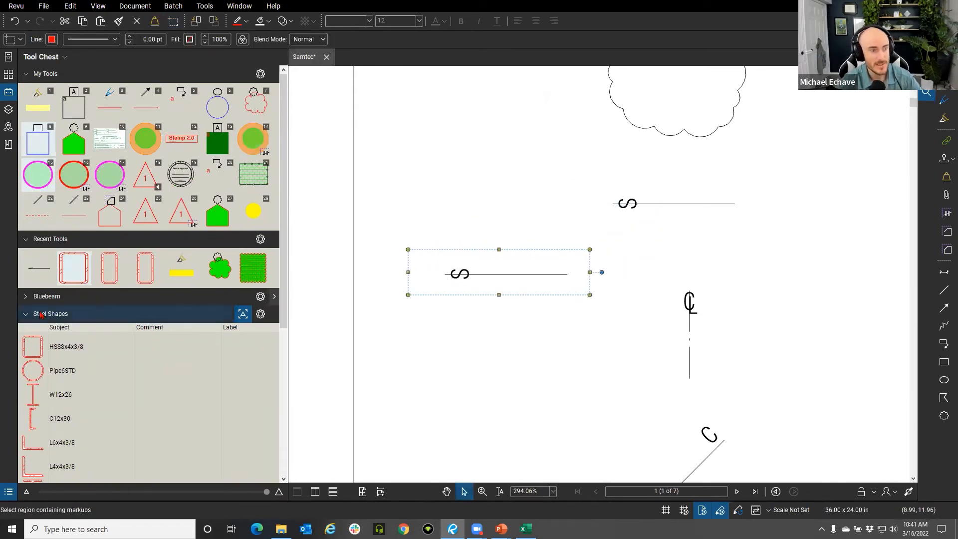
left_click(39, 267)
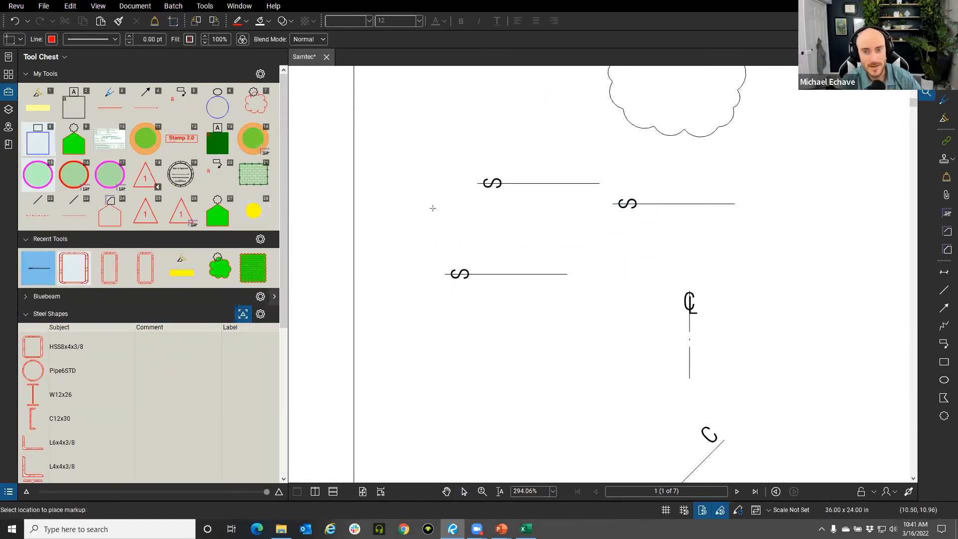
left_click(399, 185)
- Add the step in footing snapshot from Recent Tools to the Steel Shapes tool set and set its subject to "Step in footing"
left_click_drag(46, 268, 70, 359)
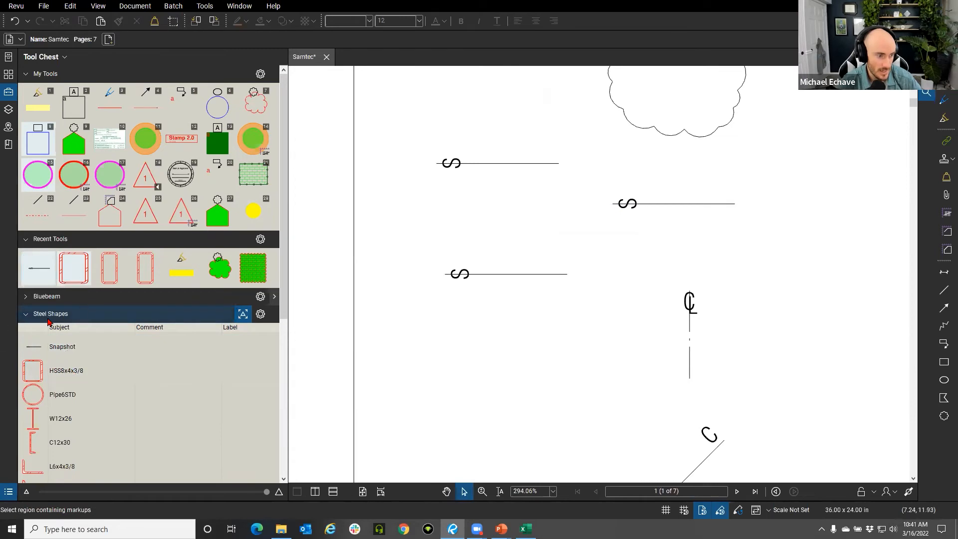
scroll(569, 259, "down", 4)
mouse_move(569, 259)
left_mouse_down()
mouse_move(407, 251)
mouse_move(331, 235)
left_mouse_up()
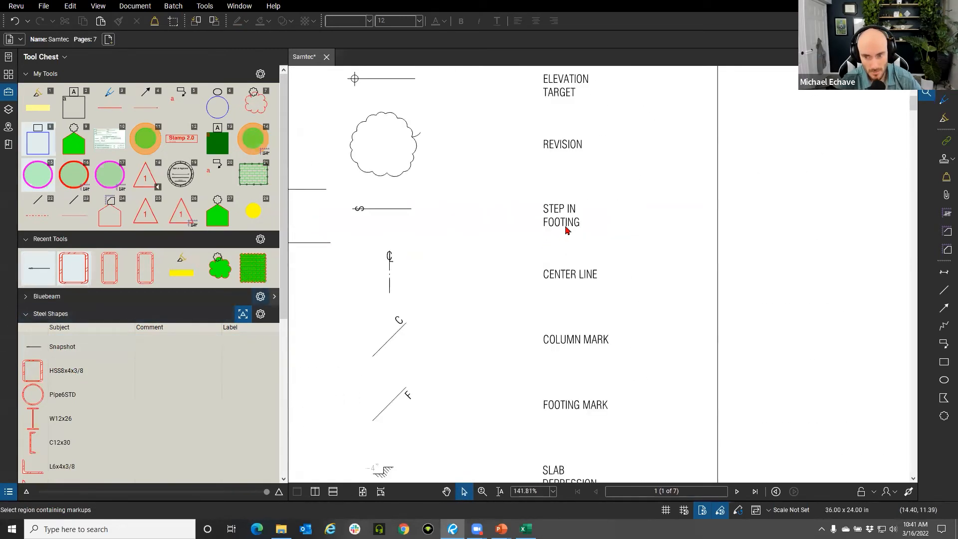
left_click(85, 348)
type("Step")
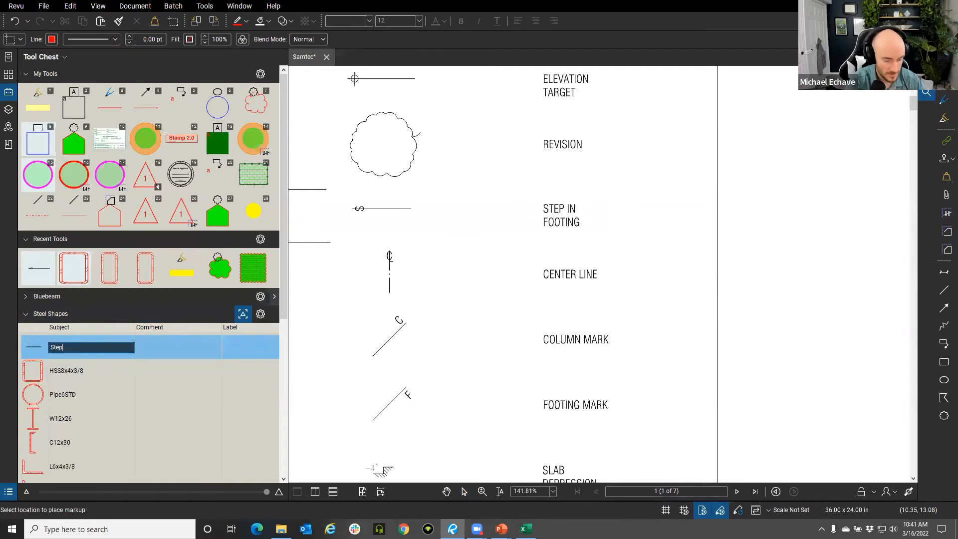
type(" in footing")
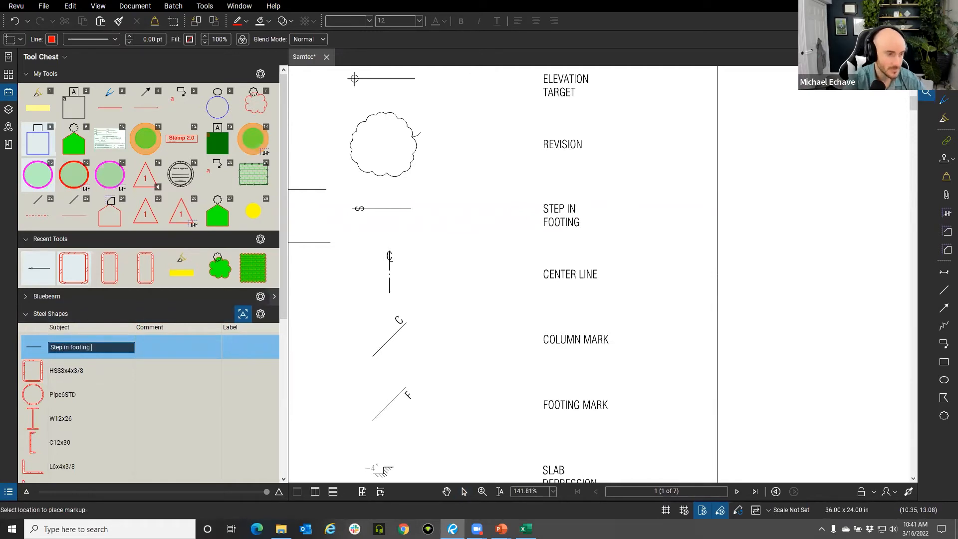
left_click_drag(77, 388, 65, 372)
- Change the Step in footing tool's color from black to red
right_click(40, 348)
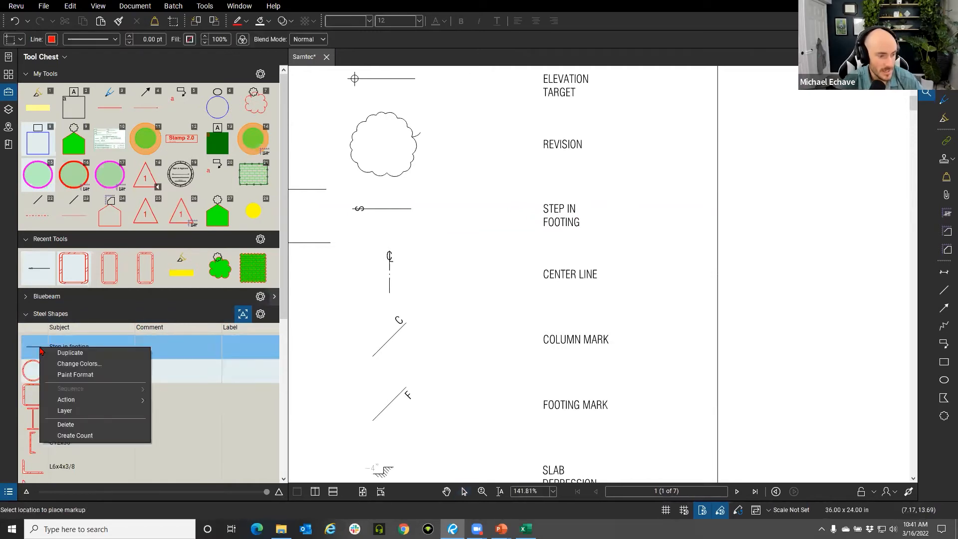
left_click(98, 369)
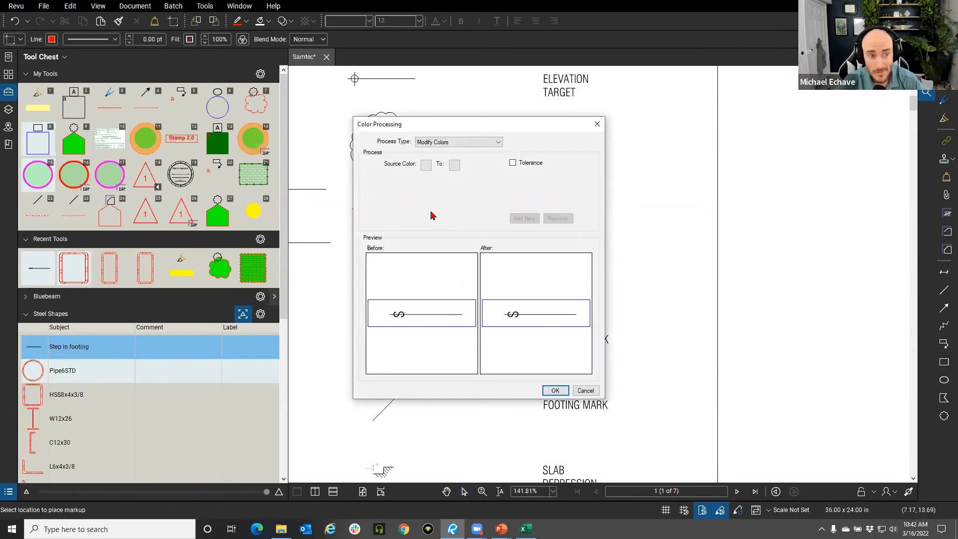
left_click(427, 165)
left_click(428, 181)
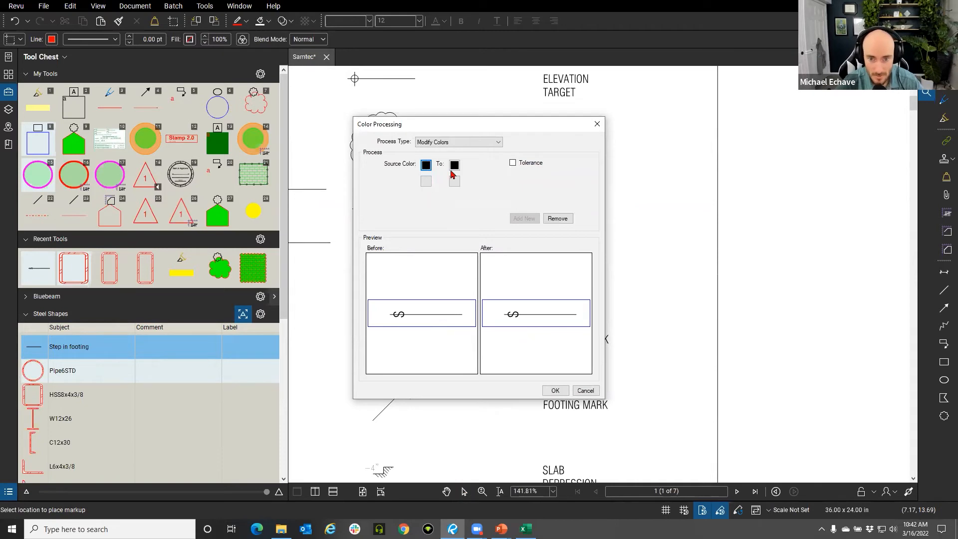
left_click(454, 166)
left_click(457, 202)
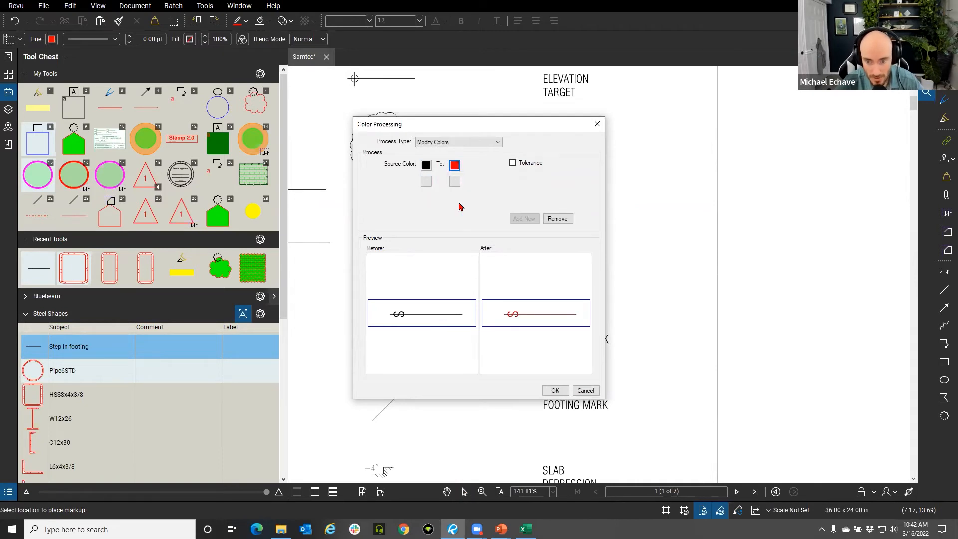
left_click(554, 390)
- With Steel Shapes scaling switched off, place the red Step in footing symbol beside the legend labels and enlarge it above the STEP IN FOOTING label
left_click(65, 347)
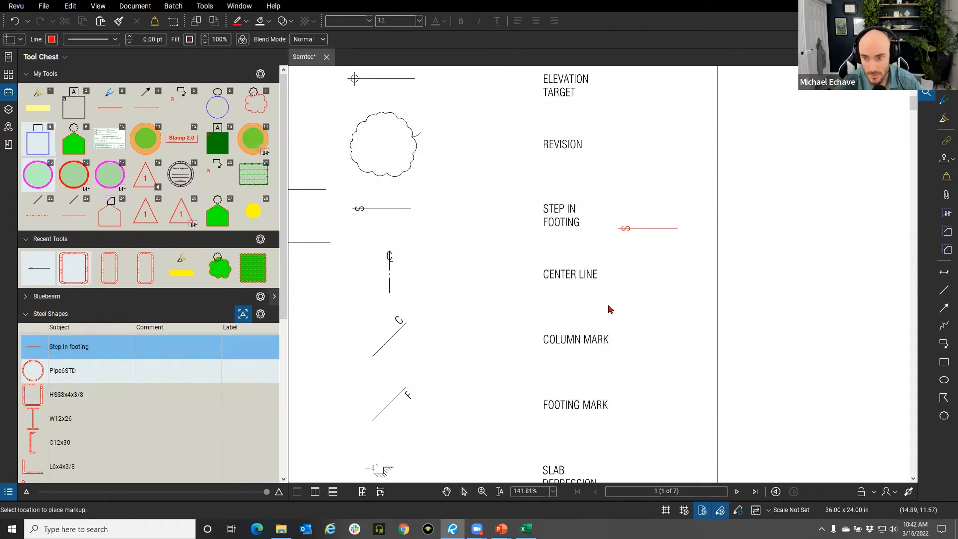
left_click(609, 305)
left_click(574, 316)
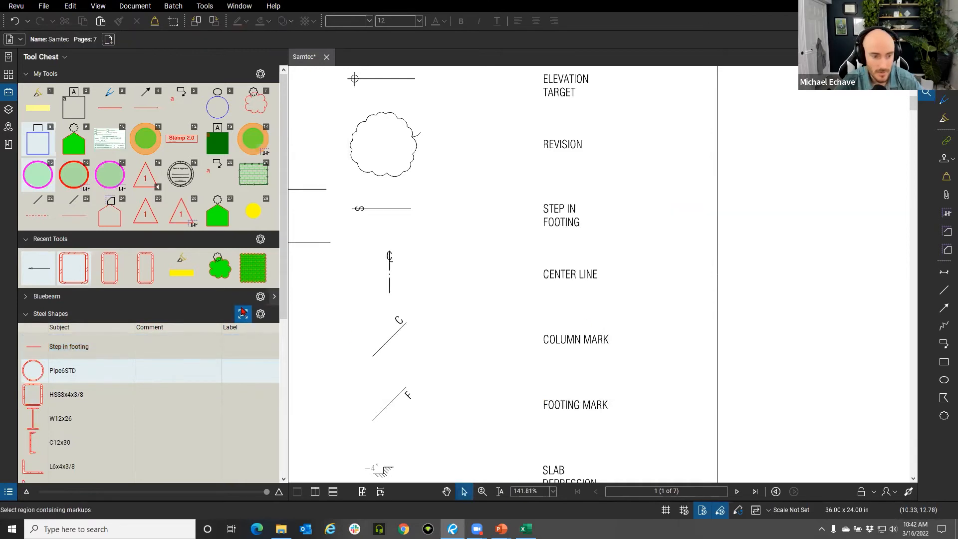
left_click(111, 348)
left_click(615, 257)
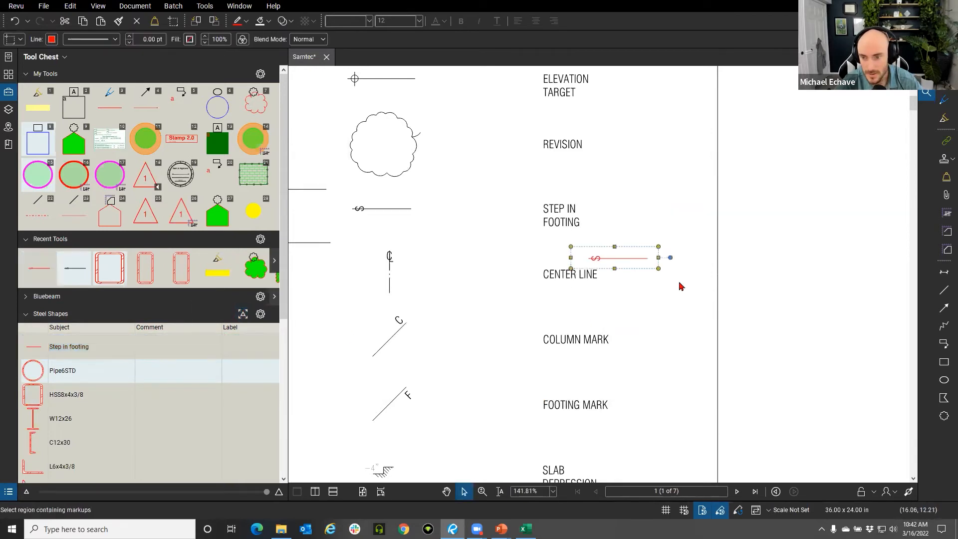
left_click_drag(663, 253, 844, 188)
left_click_drag(619, 238, 535, 186)
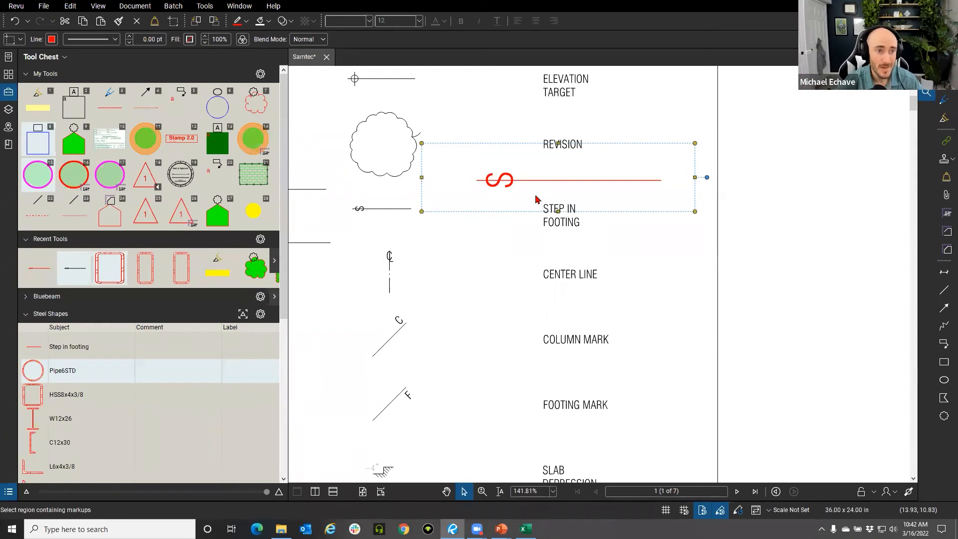
scroll(536, 197, "down", 1)
left_click(244, 316)
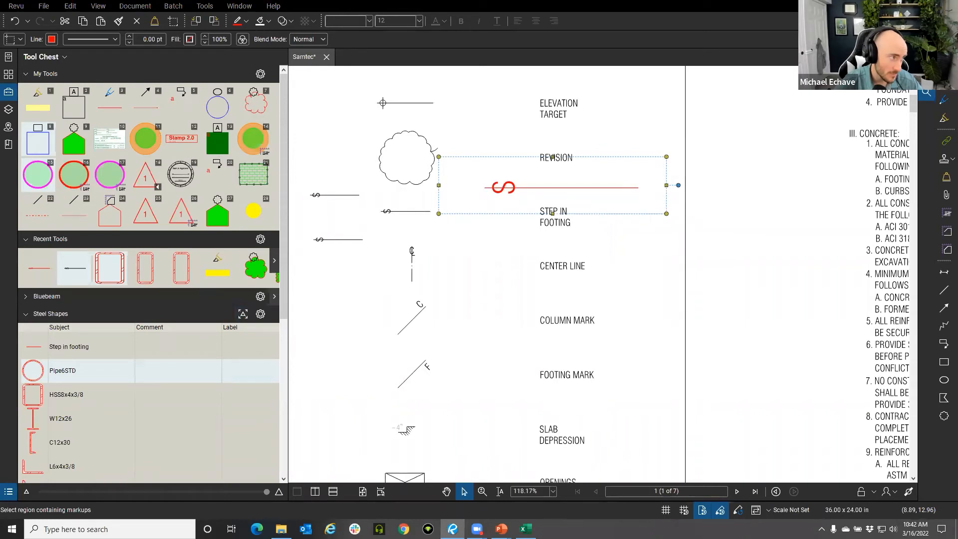
left_click(566, 256)
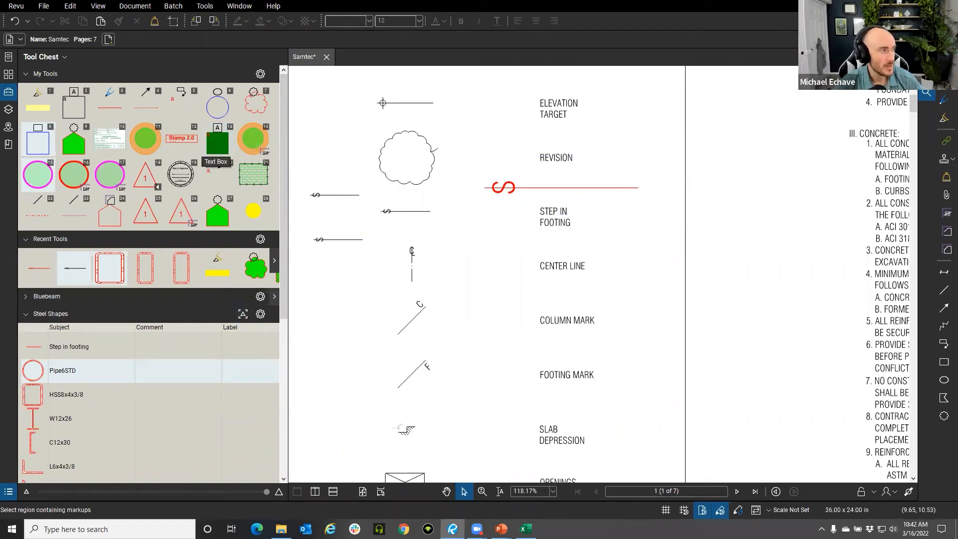
- Show the Markups List, widen the Subject column, and sort the markups by subject
scroll(429, 320, "down", 3)
left_click_drag(444, 283, 471, 231)
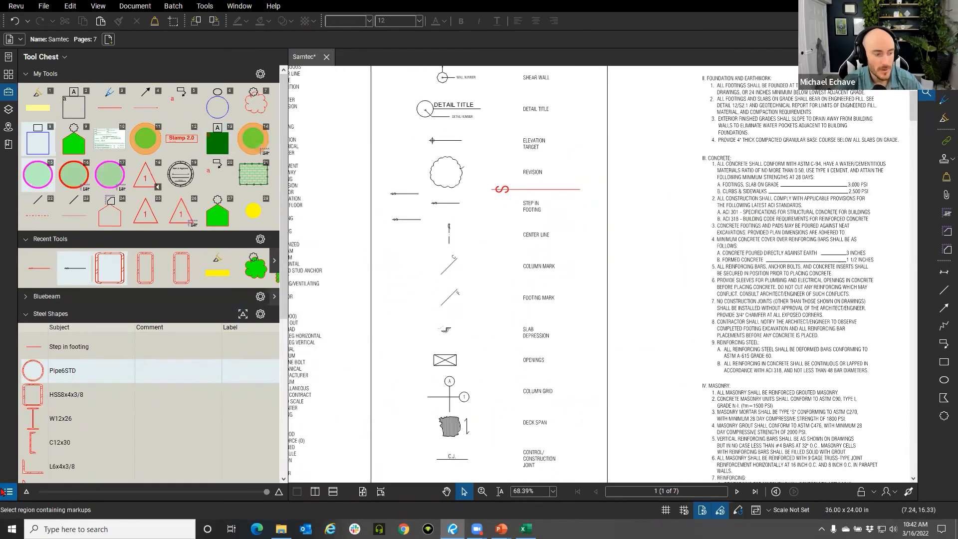
left_click(4, 493)
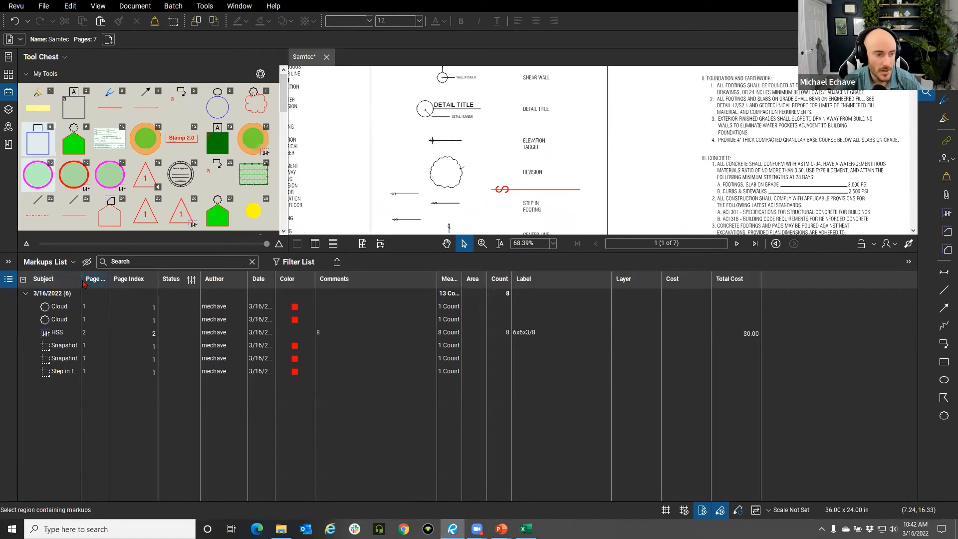
left_click_drag(81, 284, 116, 283)
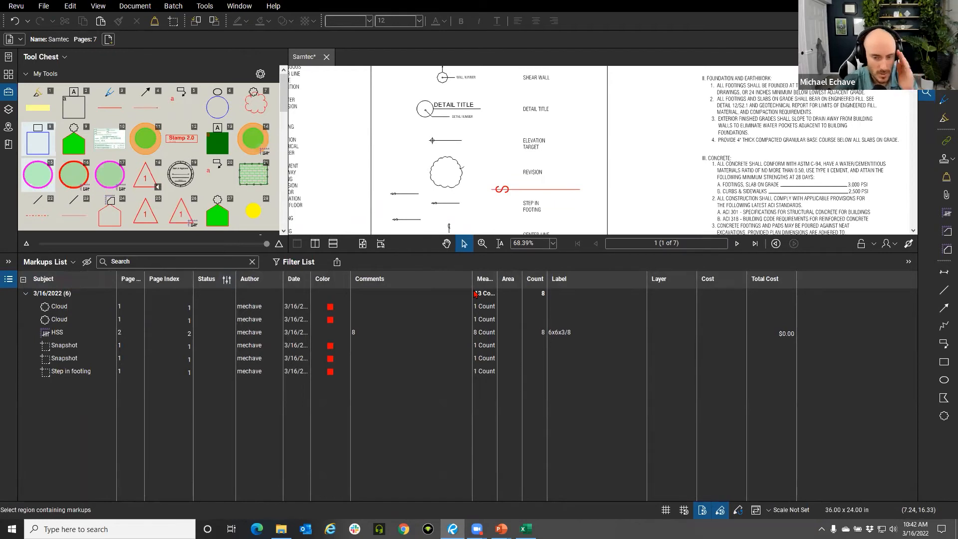
left_click(56, 285)
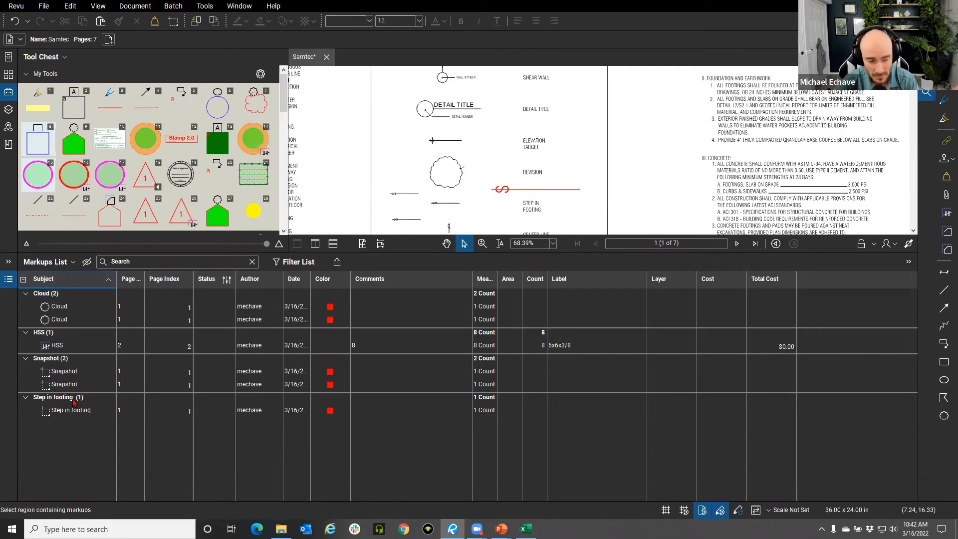
- Place one HSS 8x4X3/8 count from the Steel Shapes tool set above the enlarged red symbol in the page 1 legend
scroll(93, 172, "down", 5)
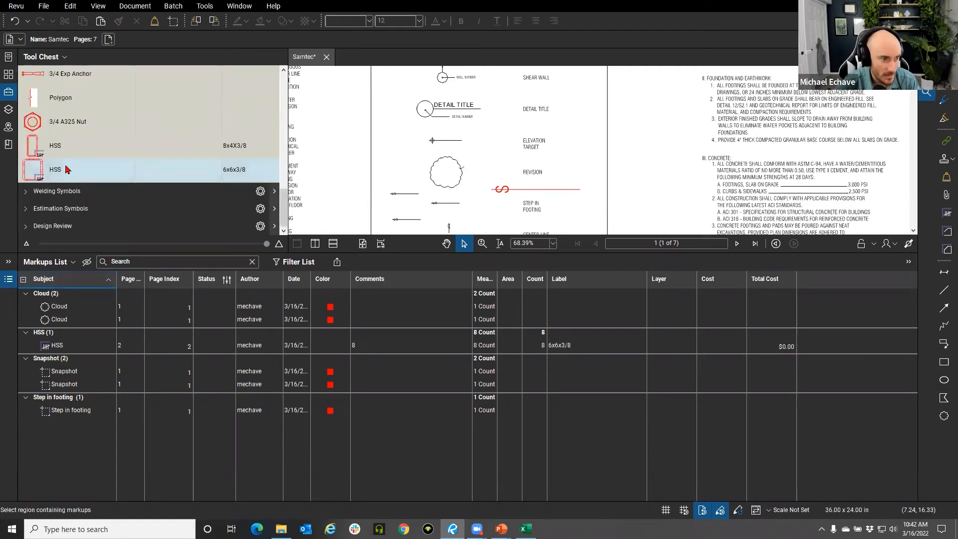
left_click(55, 145)
key("Escape")
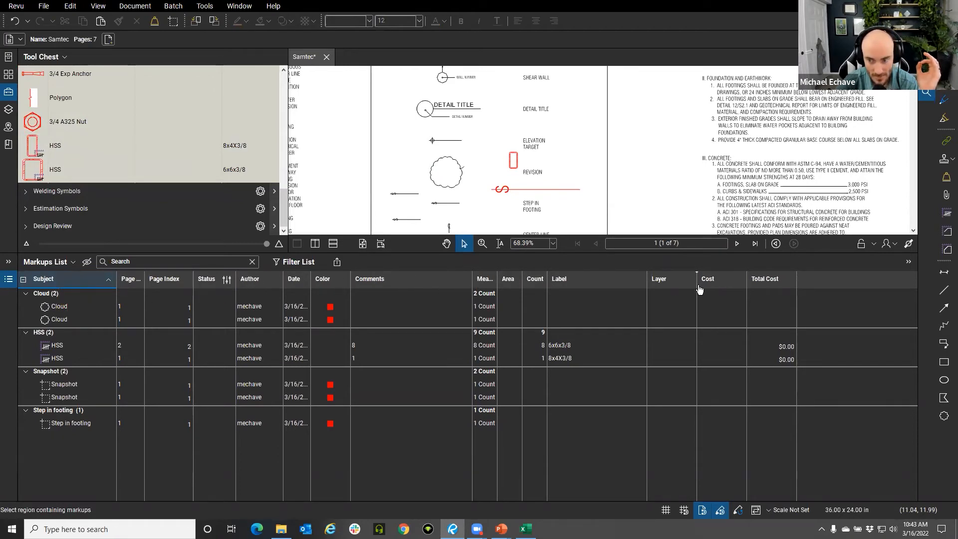
- Move the Subject column to the end of the Markups List and back to the front, and view the available columns
left_click_drag(790, 285, 789, 285)
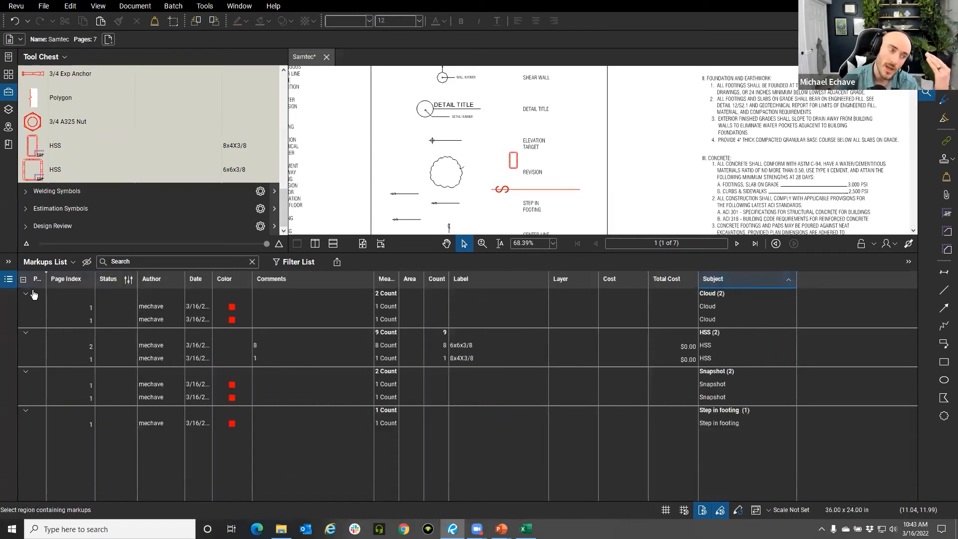
left_click_drag(15, 283, 16, 283)
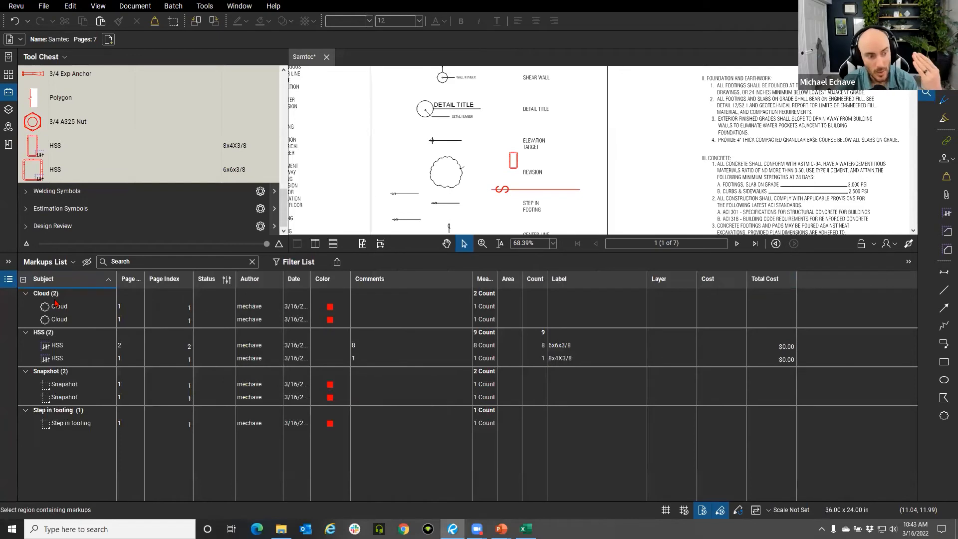
left_click(53, 263)
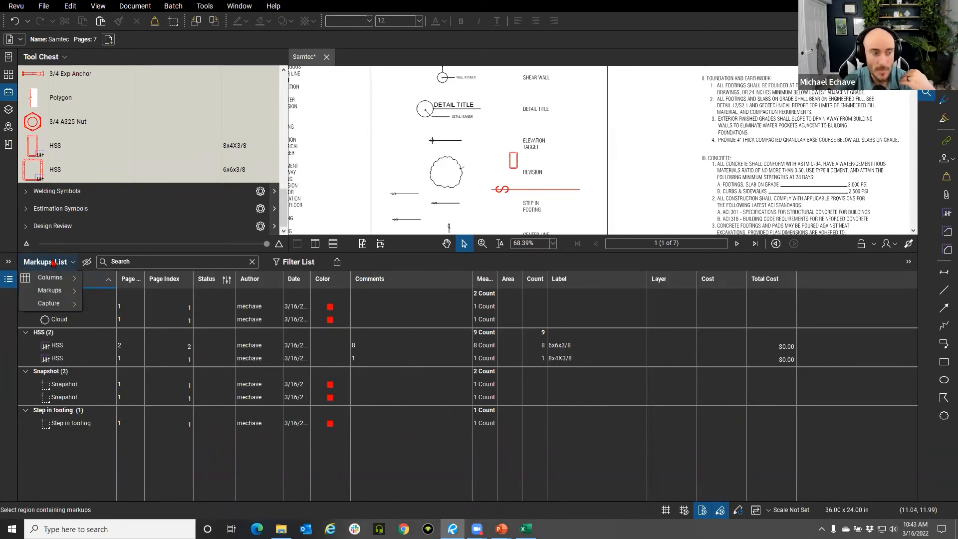
mouse_move(57, 281)
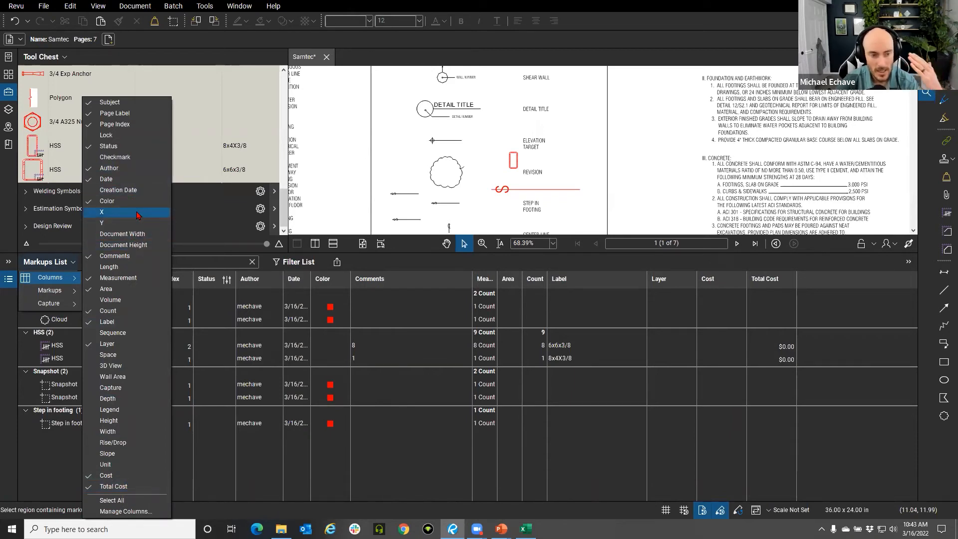
left_click(407, 269)
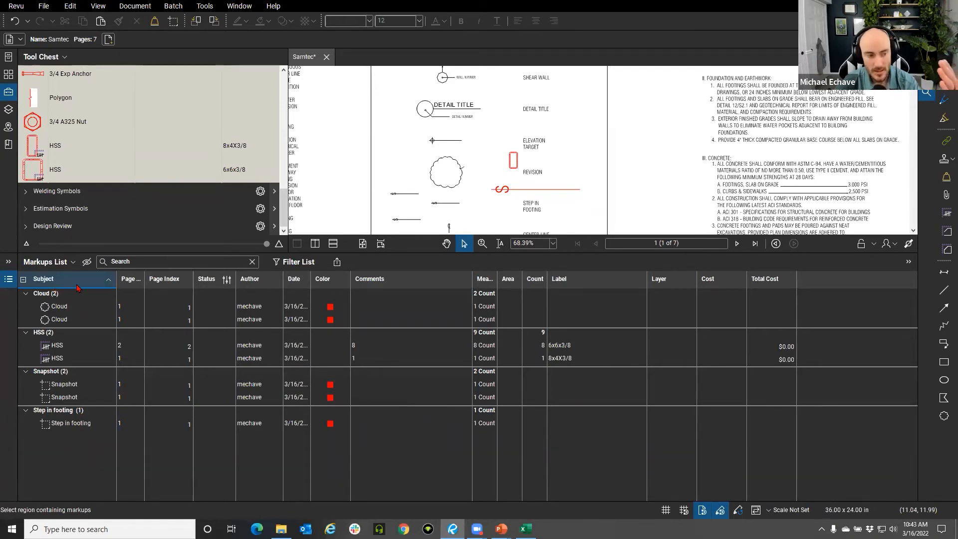
- Reverse the Subject sort order in the Markups List, and restore the ascending order
left_click(109, 280)
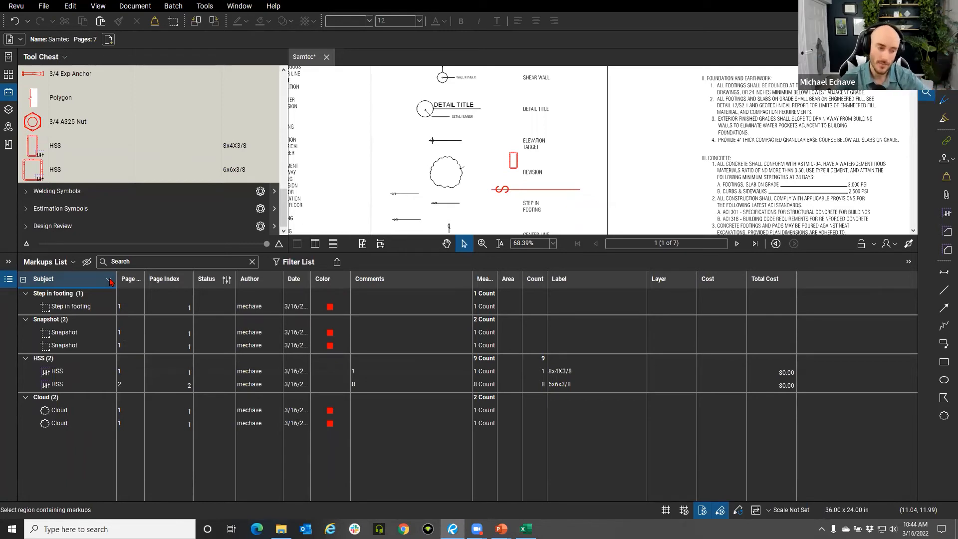
left_click(109, 280)
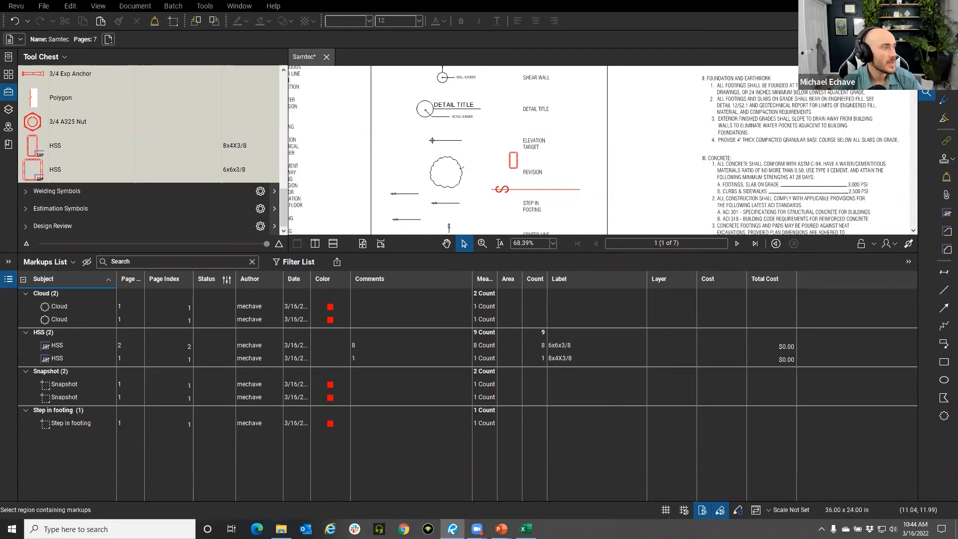
- Hide the Markups List and show it again, and reduce the height of its panel
left_click(9, 279)
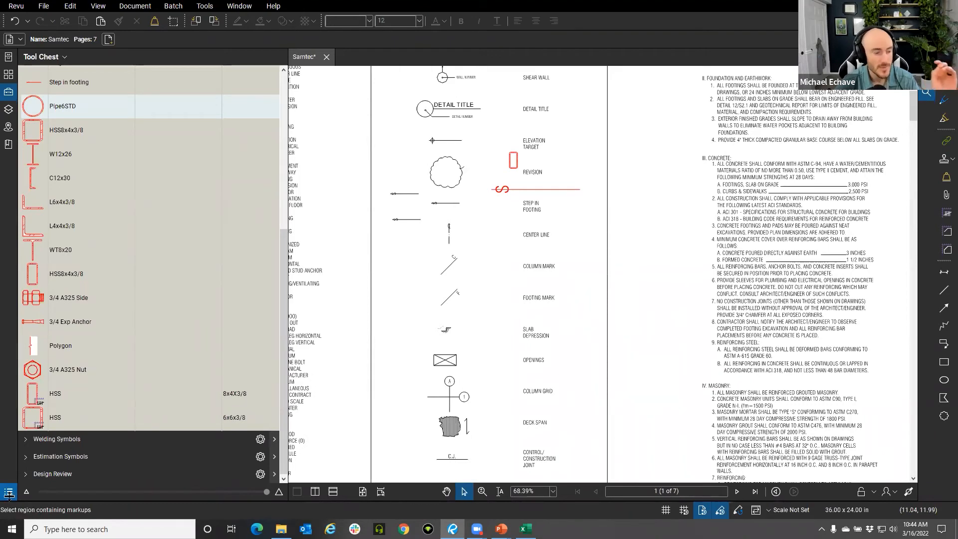
right_click(10, 469)
mouse_move(62, 474)
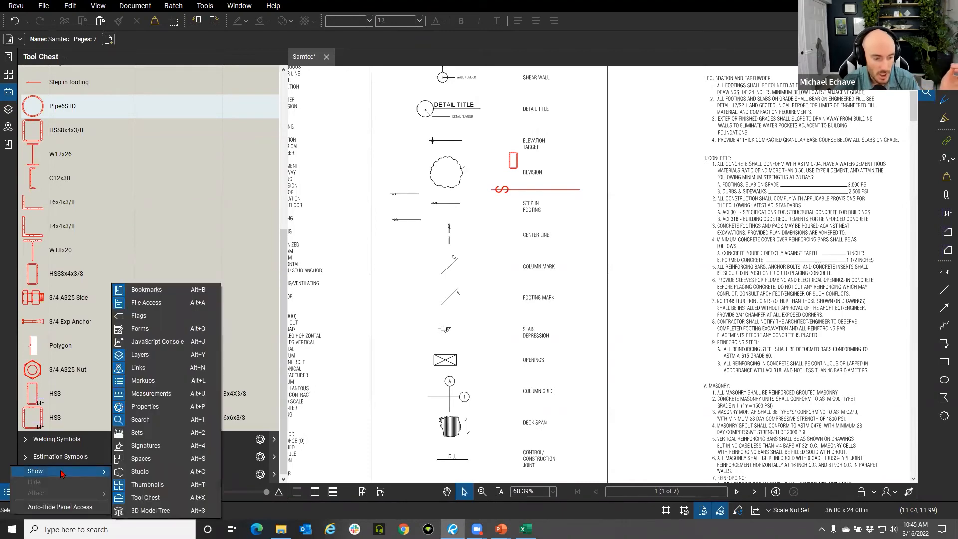
left_click(165, 383)
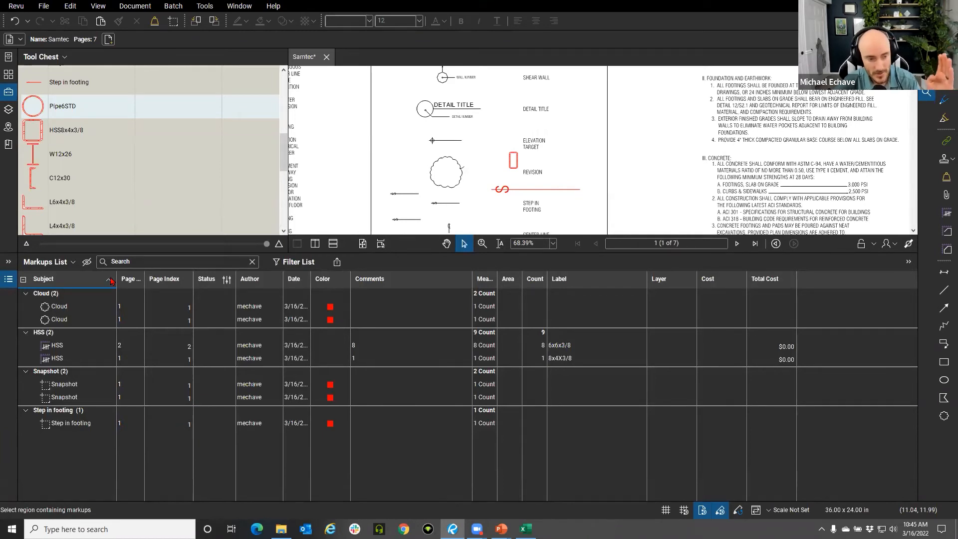
mouse_move(396, 253)
left_mouse_down()
mouse_move(392, 437)
mouse_move(383, 295)
left_mouse_up()
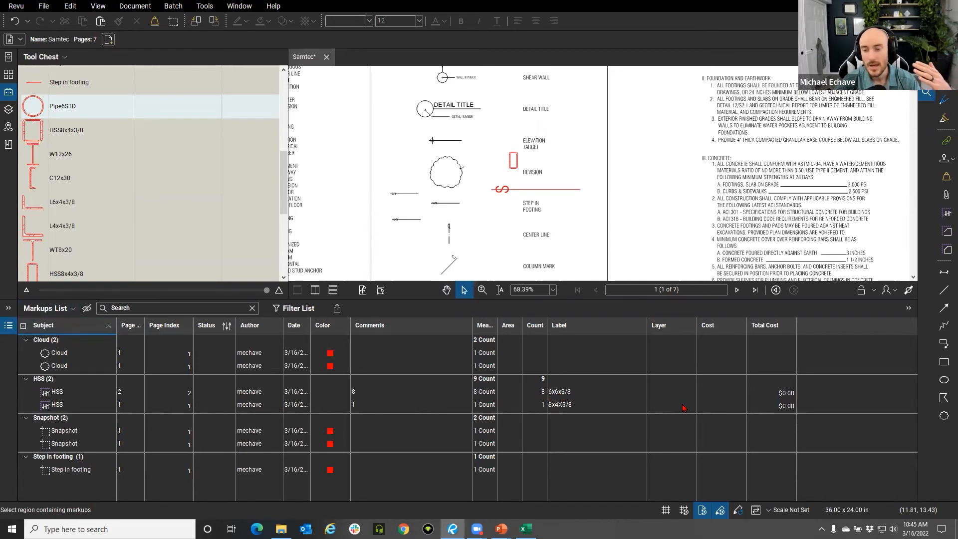
- Open the custom column settings of the Markups List, and view the column types and number formats offered for a new column
left_click(59, 309)
mouse_move(60, 324)
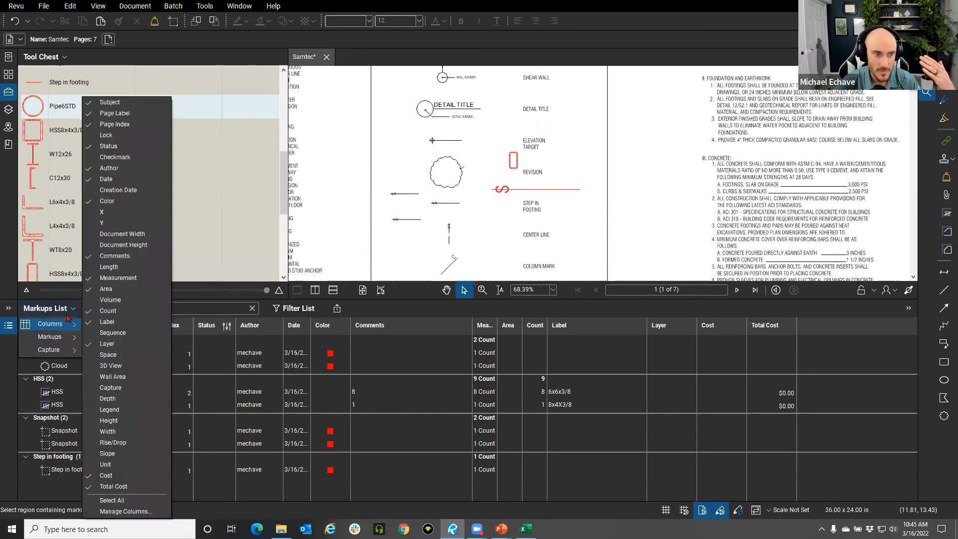
left_click(123, 512)
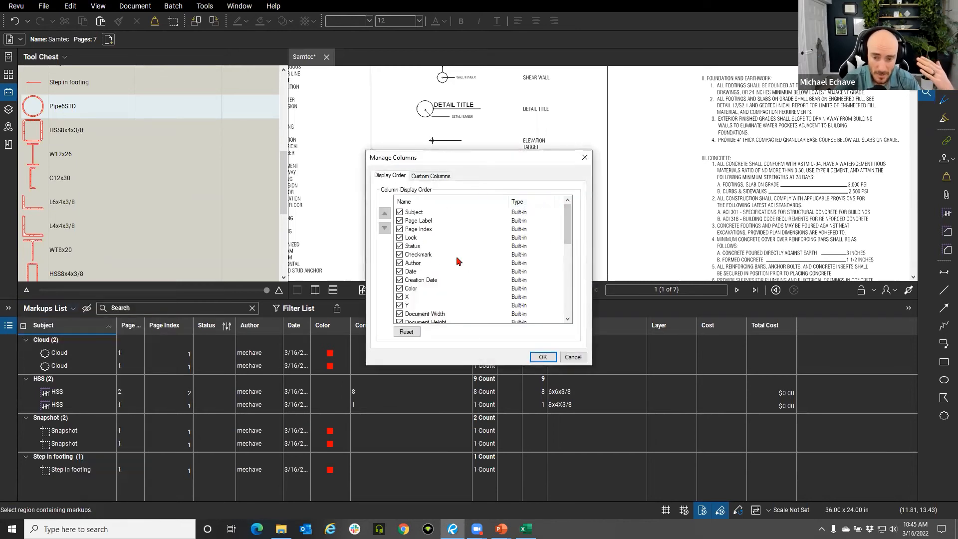
left_click(438, 176)
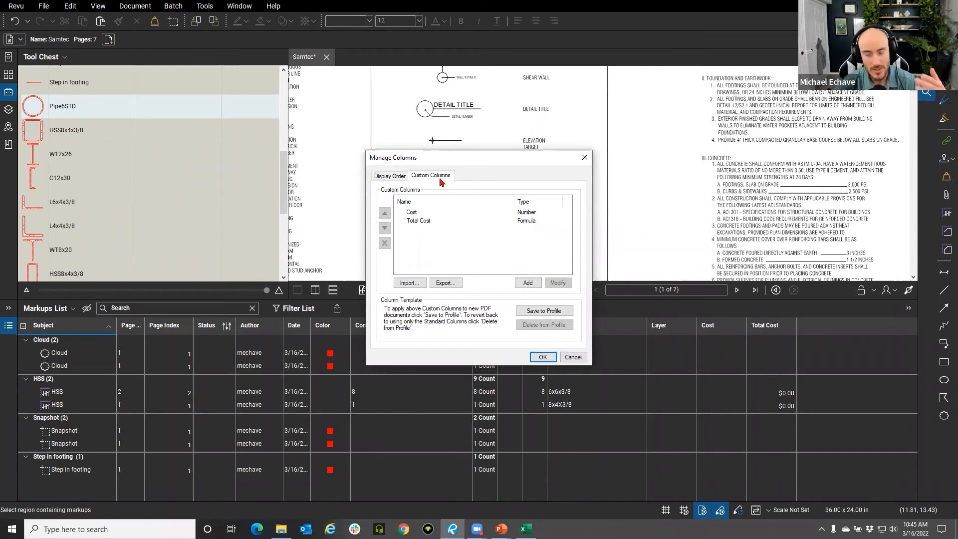
left_click(527, 282)
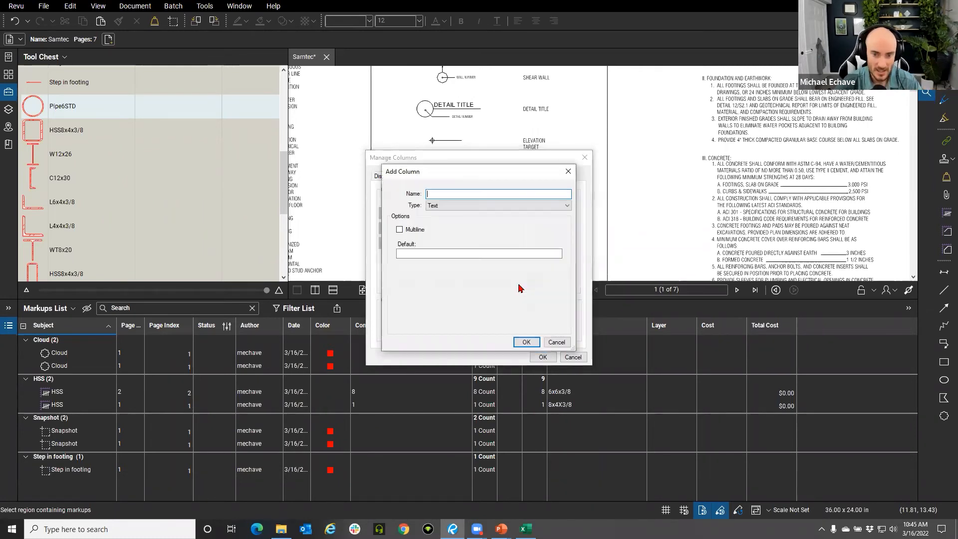
left_click(471, 205)
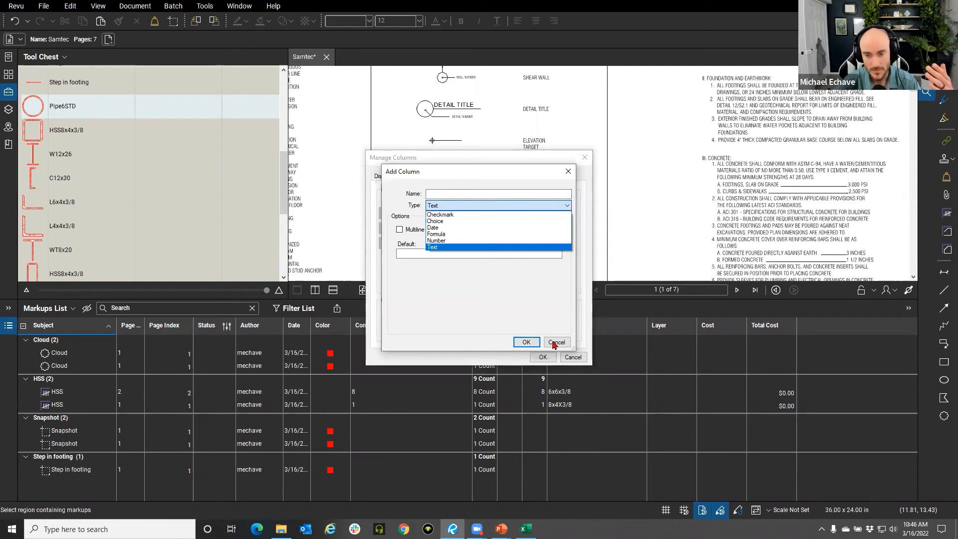
left_click(460, 243)
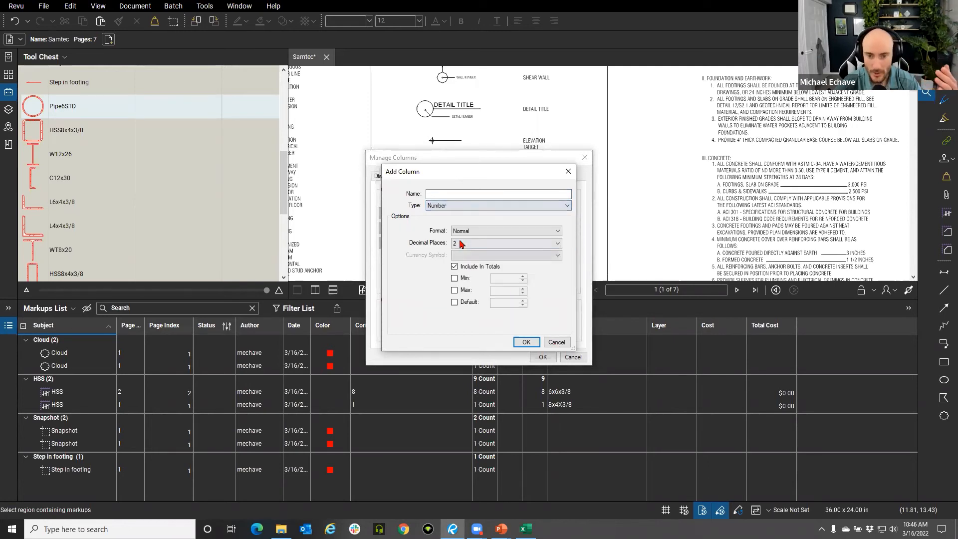
left_click(459, 193)
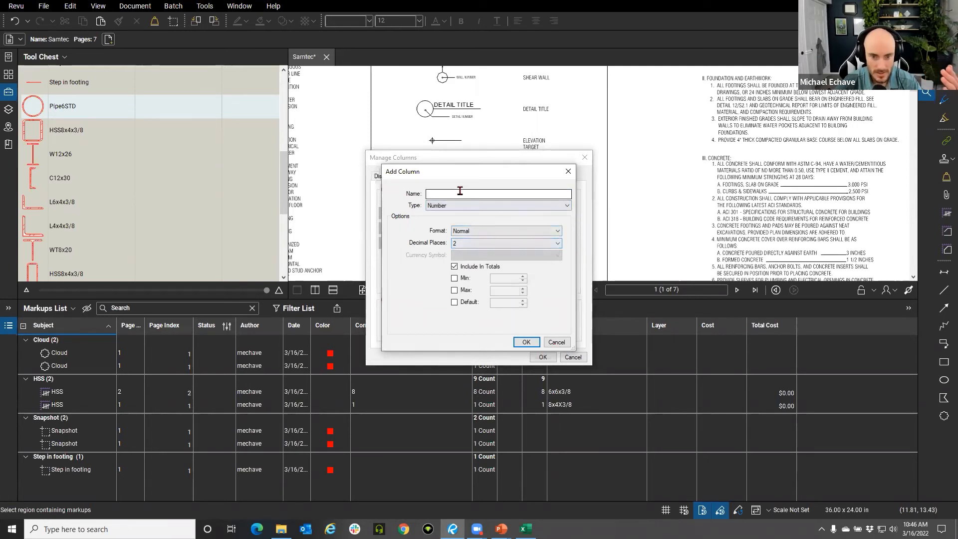
left_click(479, 231)
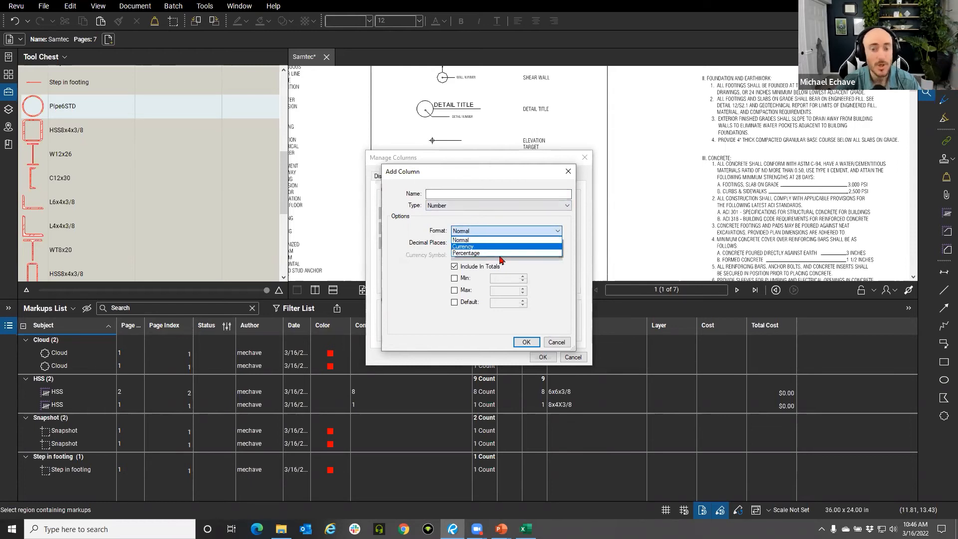
left_click(542, 276)
left_click(557, 343)
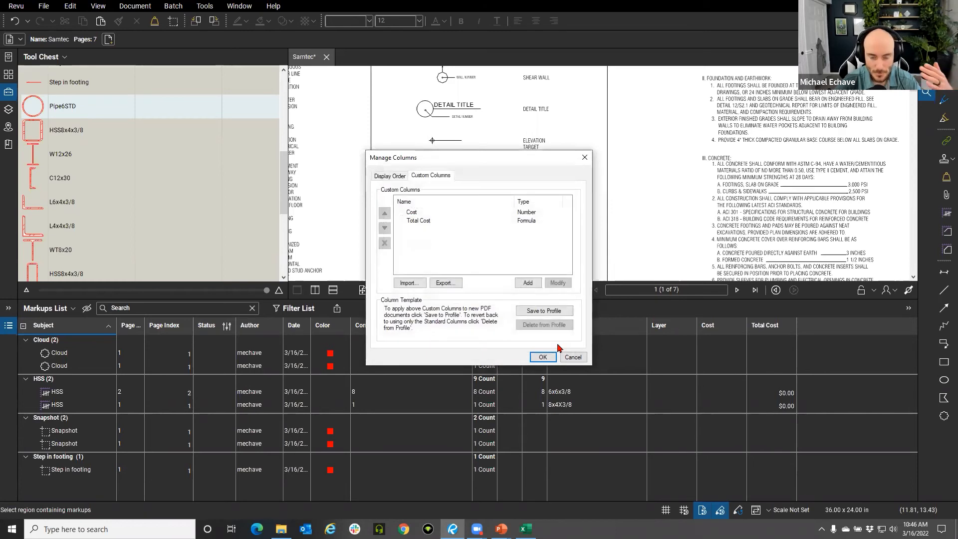
- View the formula and currency settings of the Total Cost custom column, and close the column settings without saving changes
left_click(468, 214)
left_click(473, 221)
left_click(554, 282)
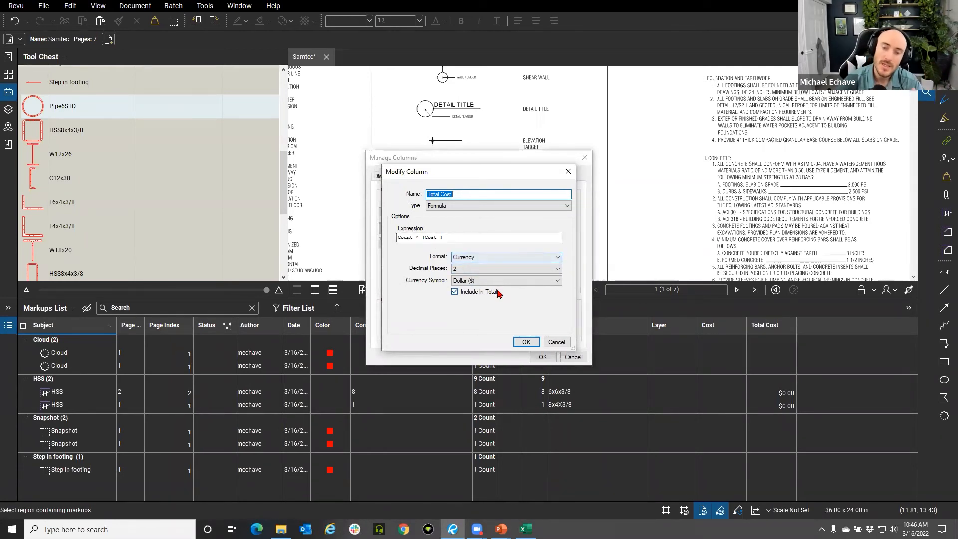
left_click(551, 342)
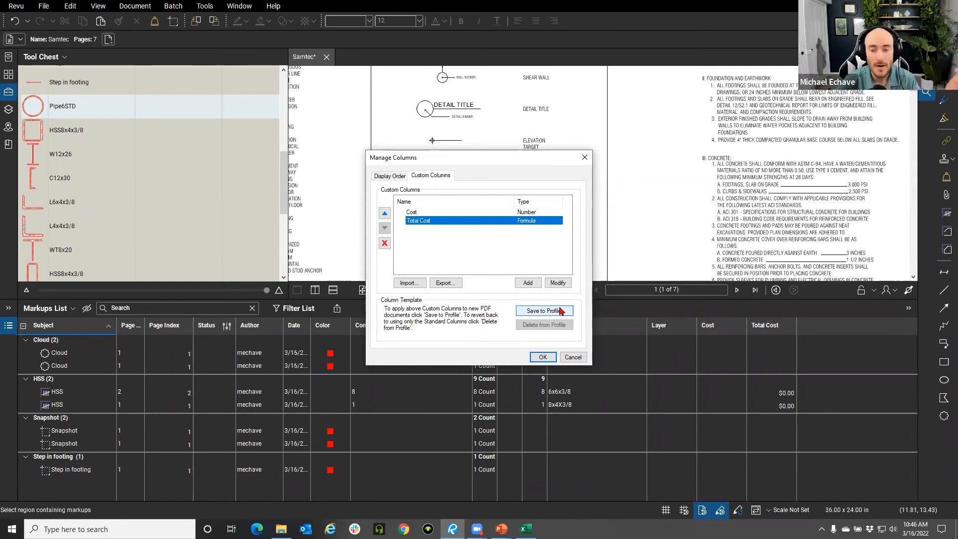
left_click(573, 357)
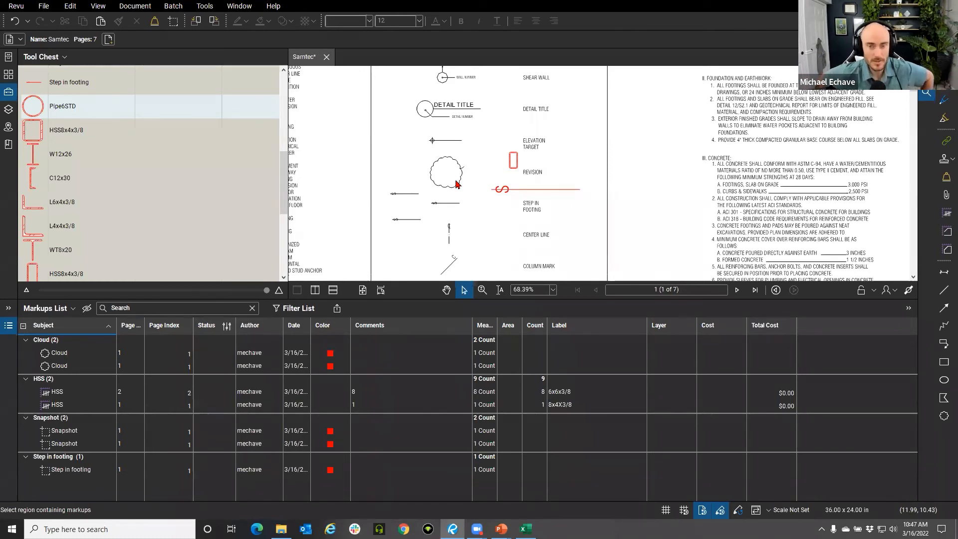
- Activate the HSS 6x6x3/8 count tool from the Tool Chest and set its custom Cost property to $20.00
left_click_drag(464, 182, 439, 178)
key("ctrl")
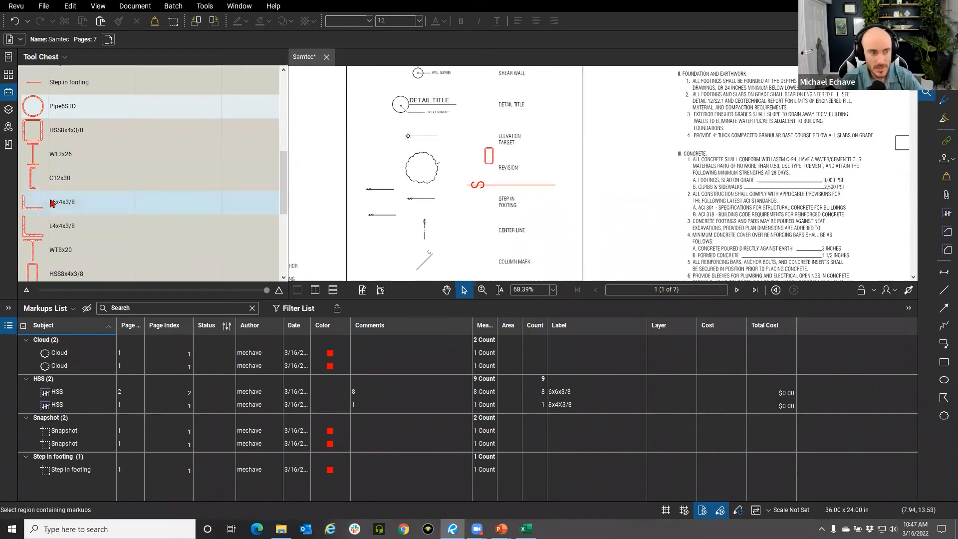
scroll(89, 212, "down", 3)
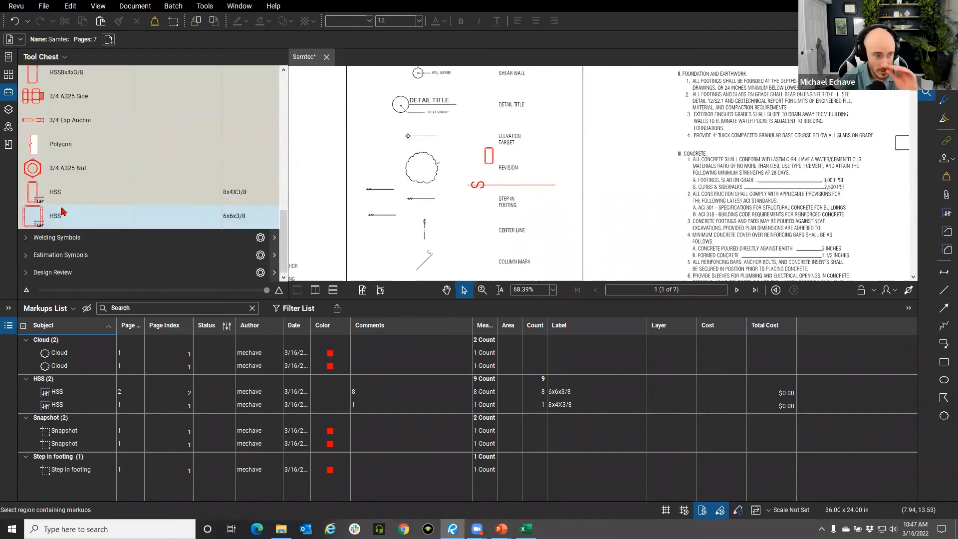
left_click(87, 212)
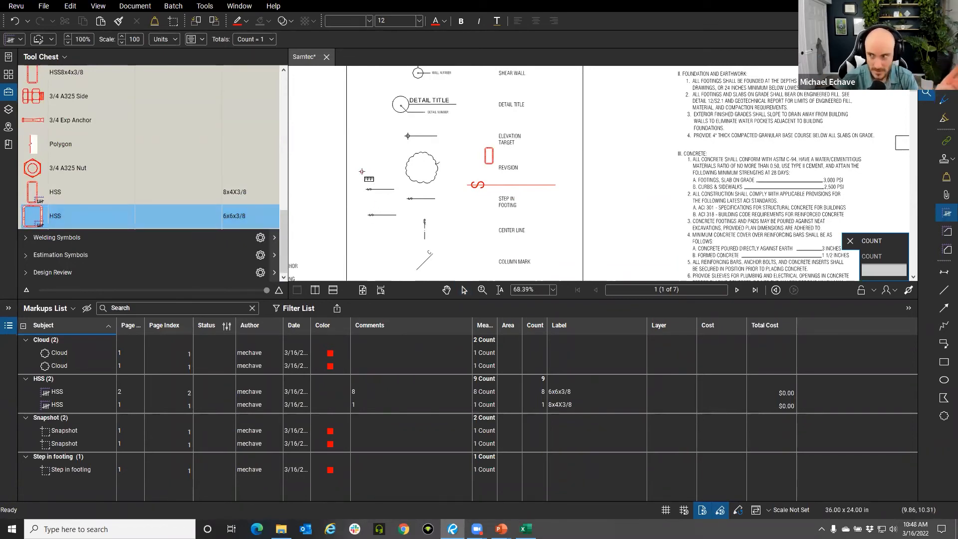
left_click(926, 56)
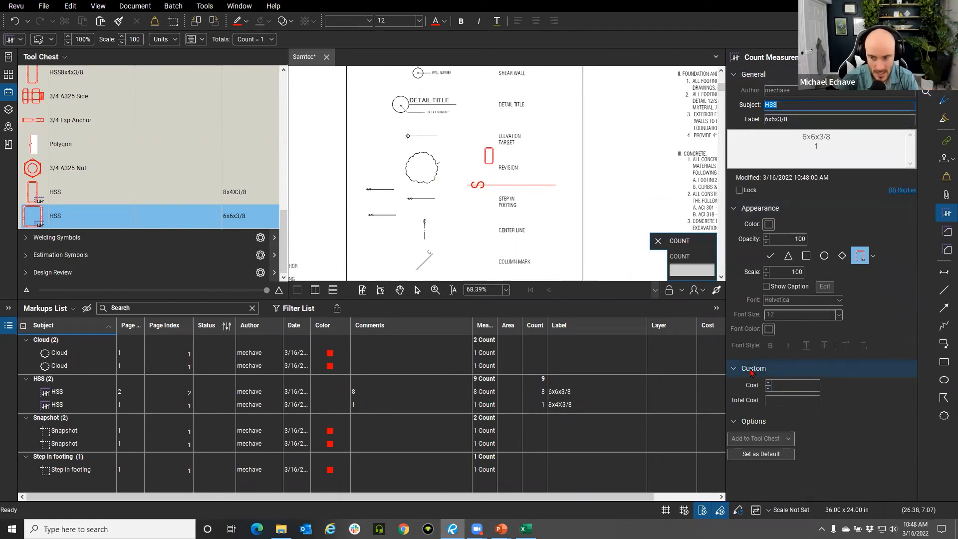
left_click(776, 385)
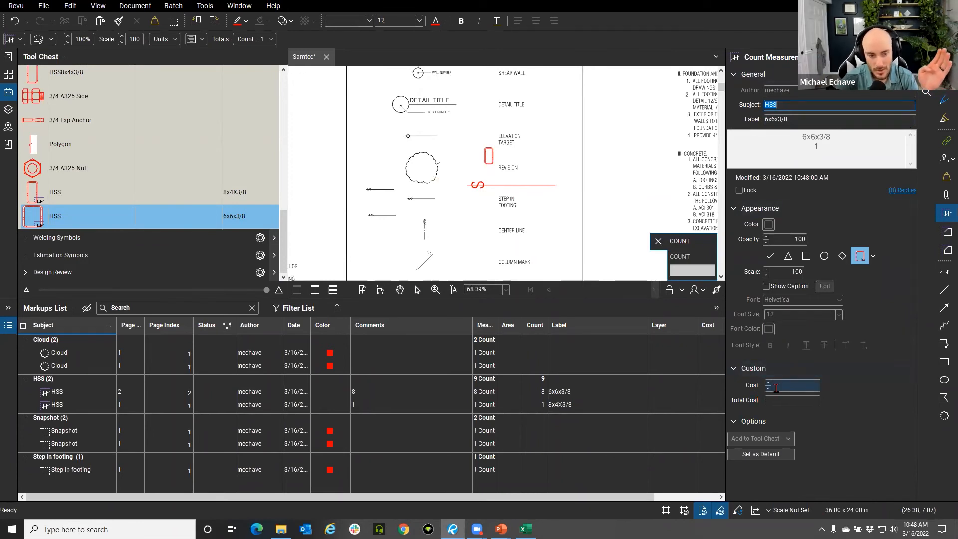
left_click(777, 386)
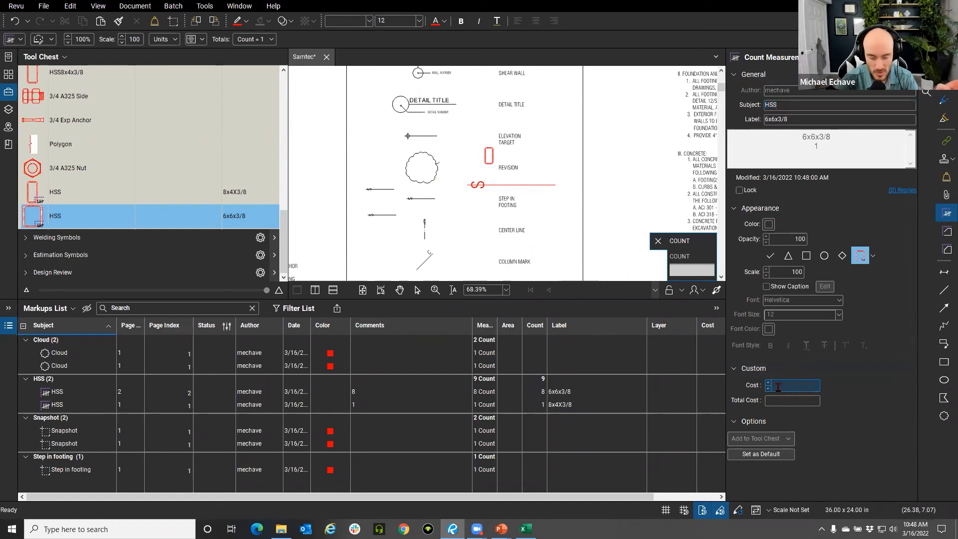
type("20")
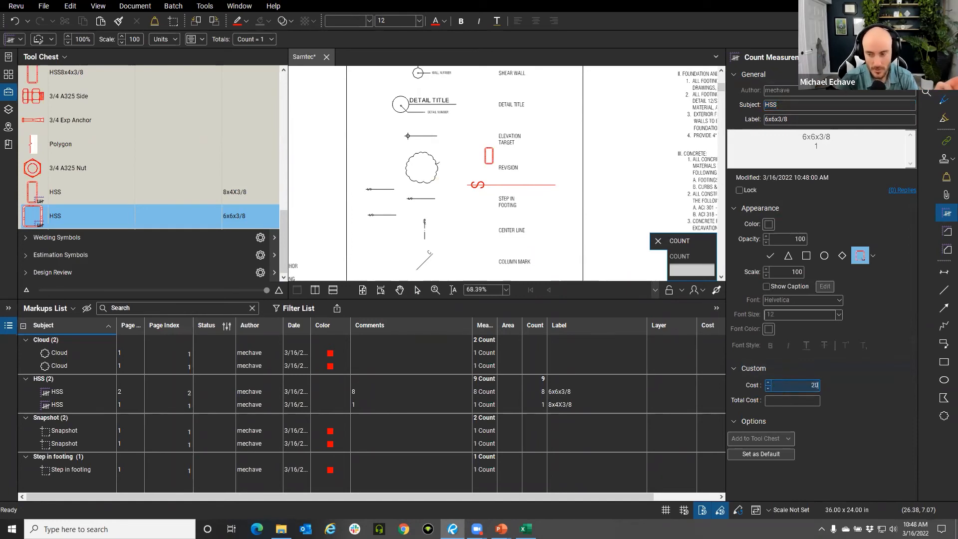
left_click(887, 422)
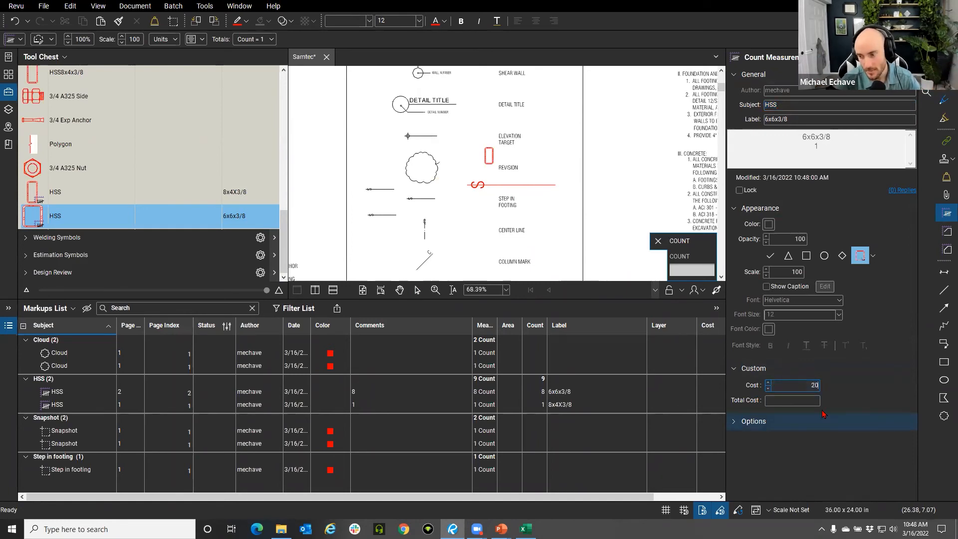
left_click(776, 398)
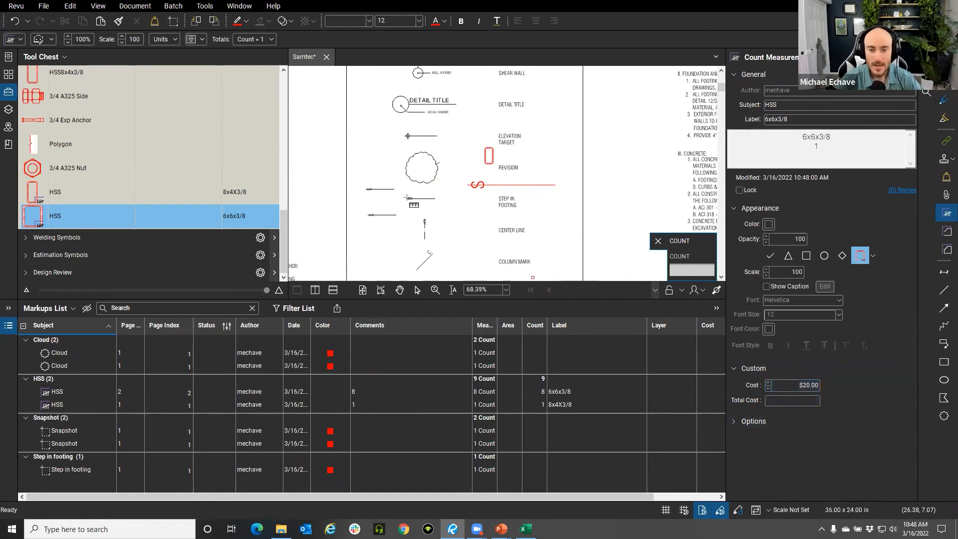
- Place one HSS 6x6x3/8 count beside the center line symbol in the page 1 legend, and end the count
key("Escape")
left_click(150, 218)
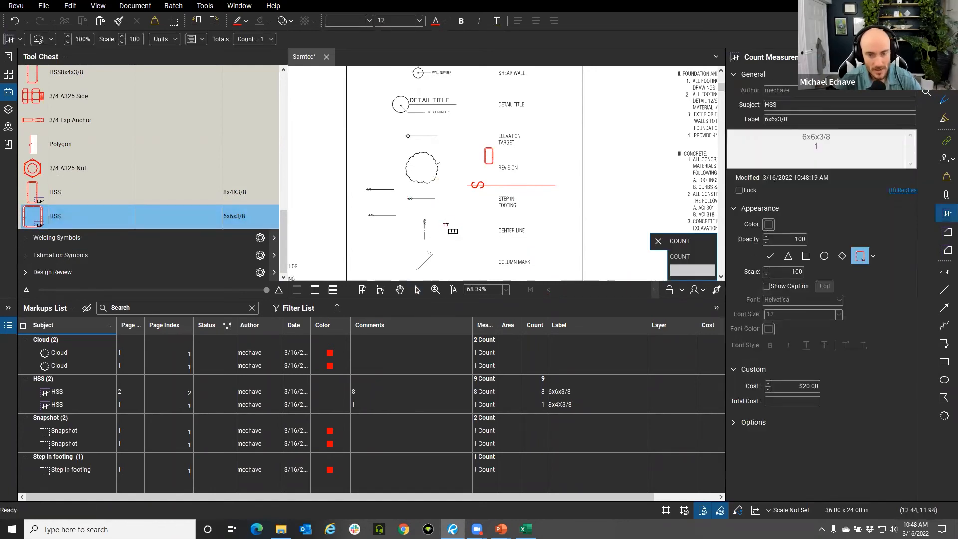
left_click(445, 222)
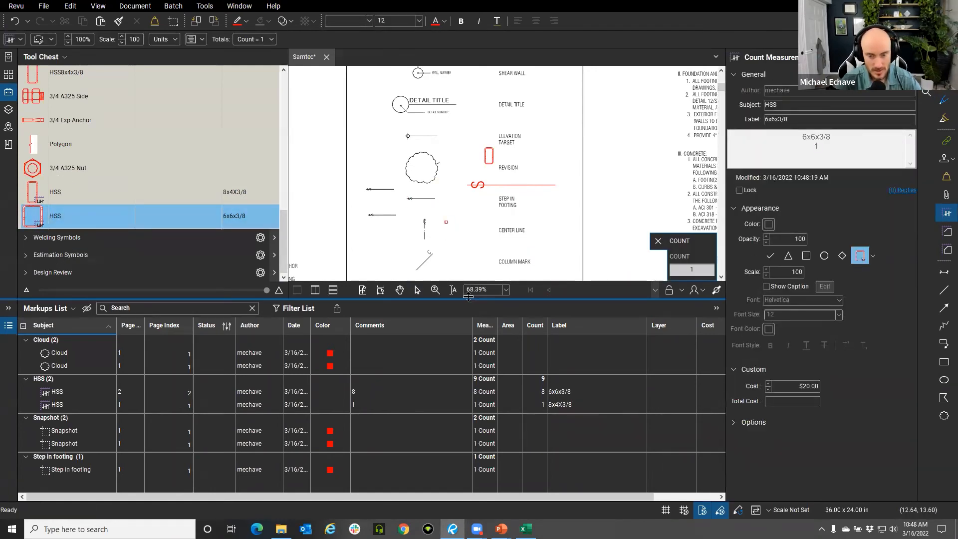
key("Escape")
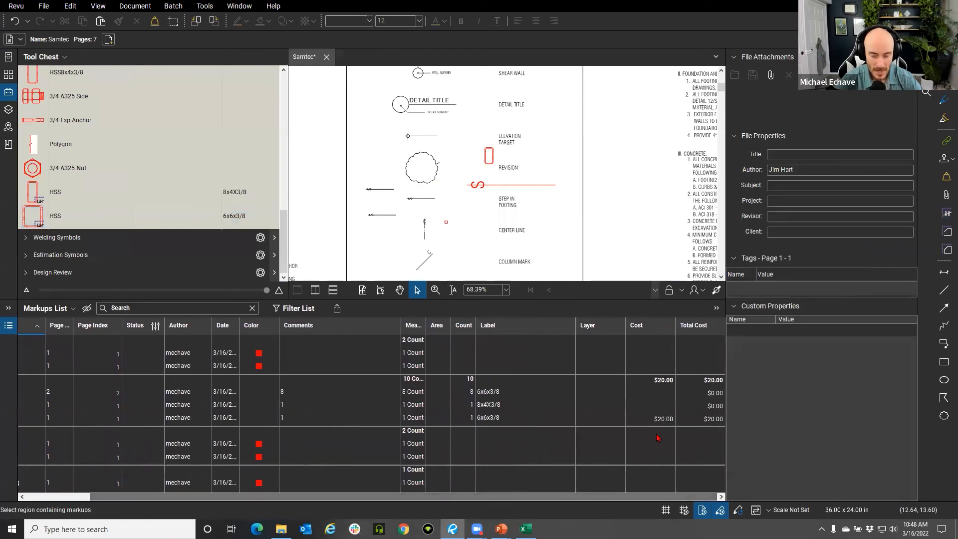
key("ctrl")
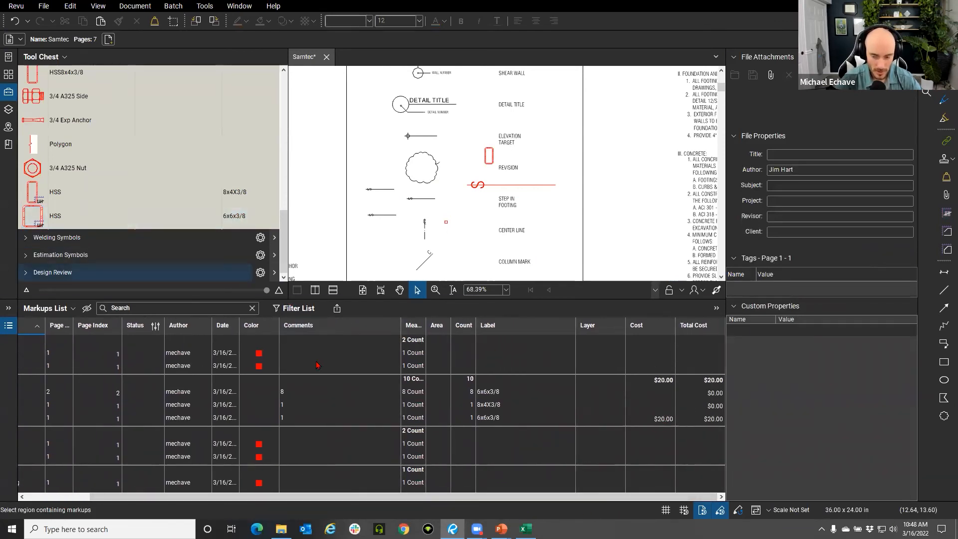
- Set the Cost of the page 2 HSS 6x6x3/8 count to 20 and of the HSS 8x4X3/8 count to 50 in the Markups List
left_click(662, 394)
type("20")
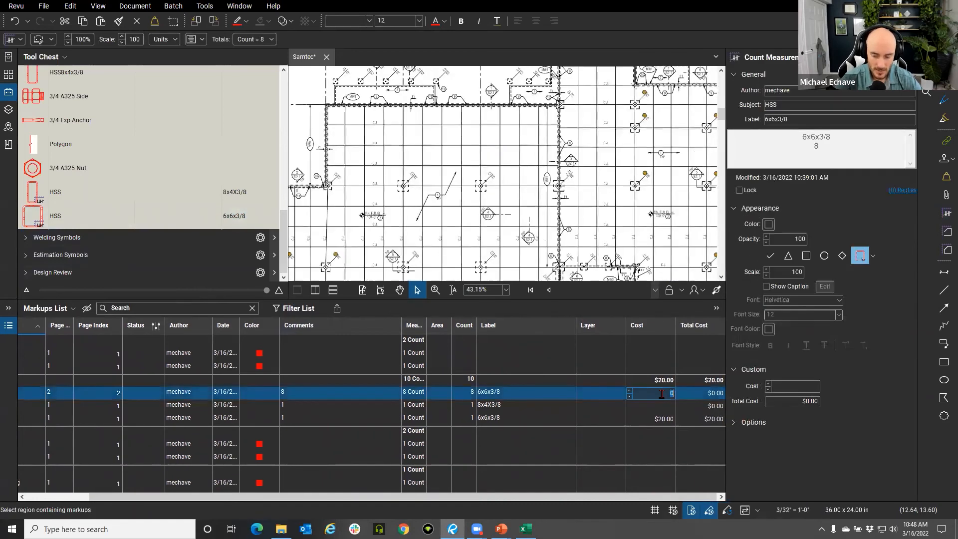
key("Return")
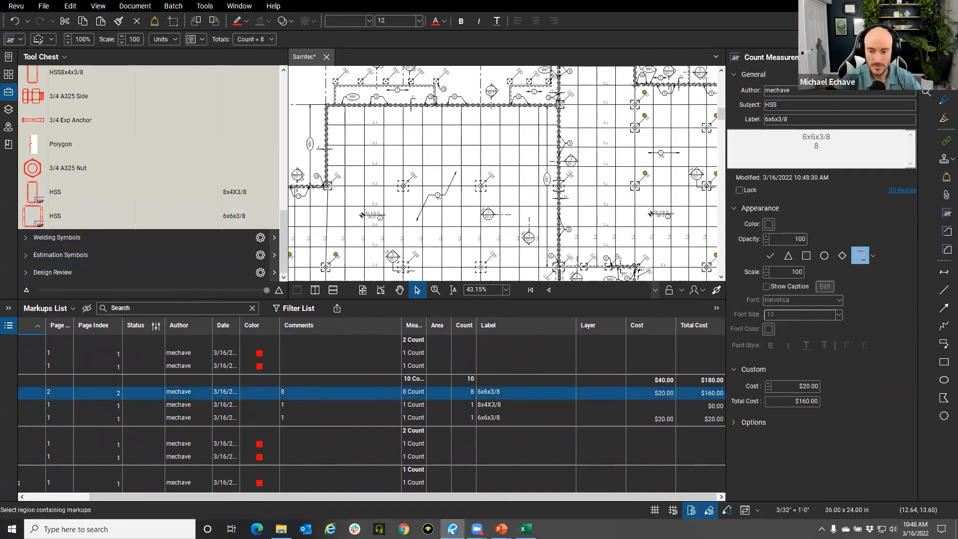
left_click(648, 406)
type("50")
key("Return")
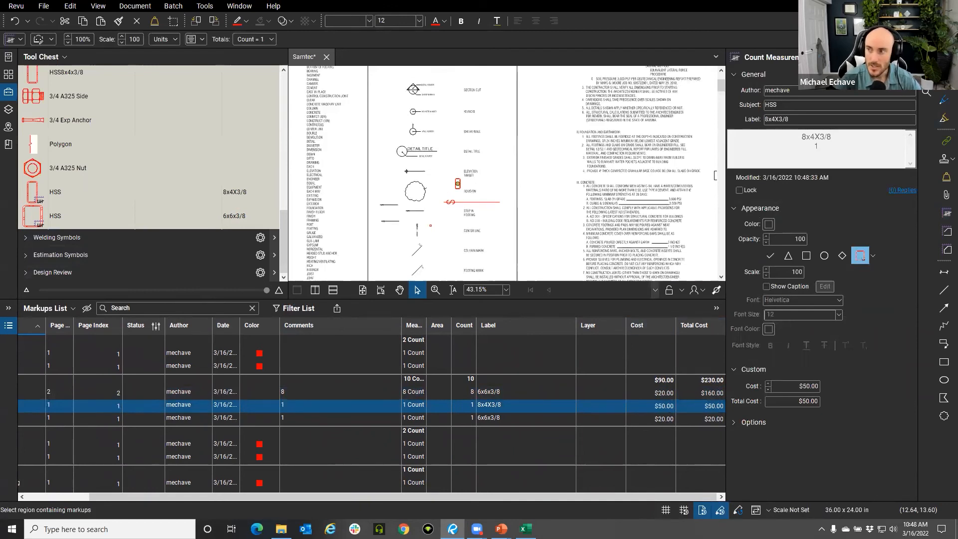
- Hide the markup properties and start a PDF summary of the Markups List
left_click(926, 57)
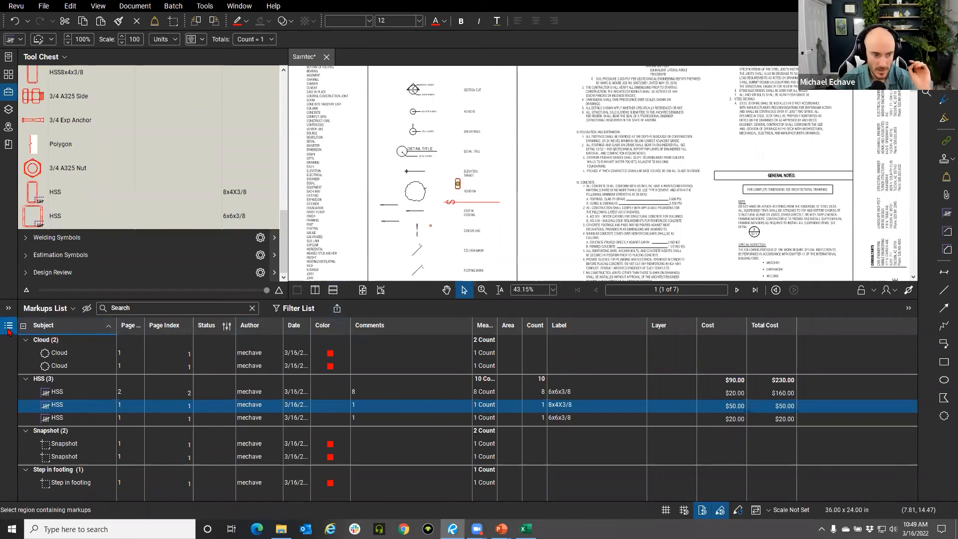
left_click(337, 309)
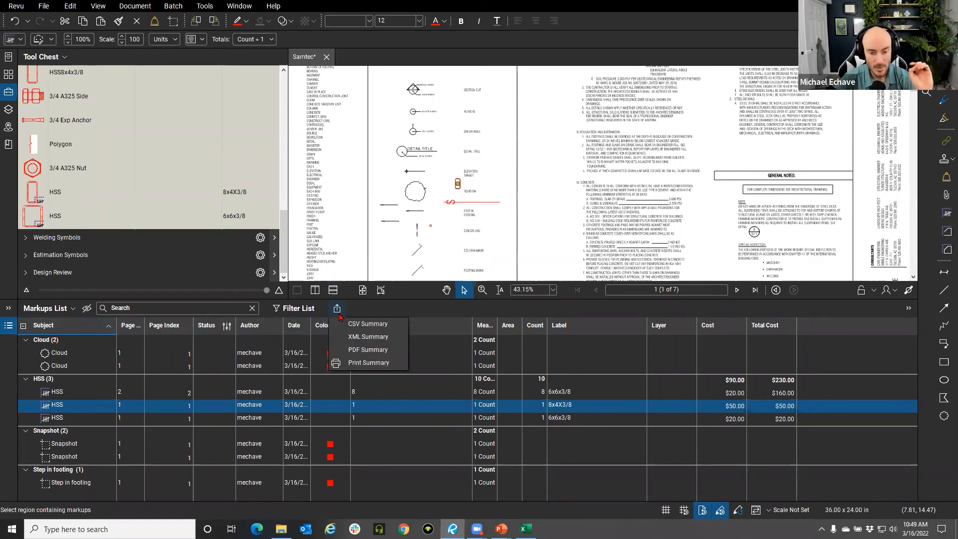
left_click(360, 350)
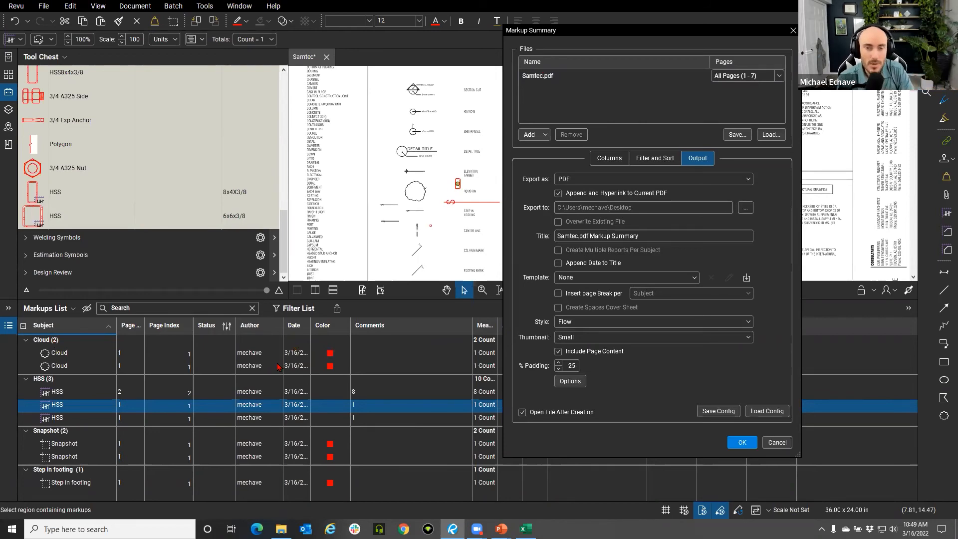
- Review the markup summary's columns, its Subject filter, and the template, style and thumbnail choices for the PDF output
left_click(607, 160)
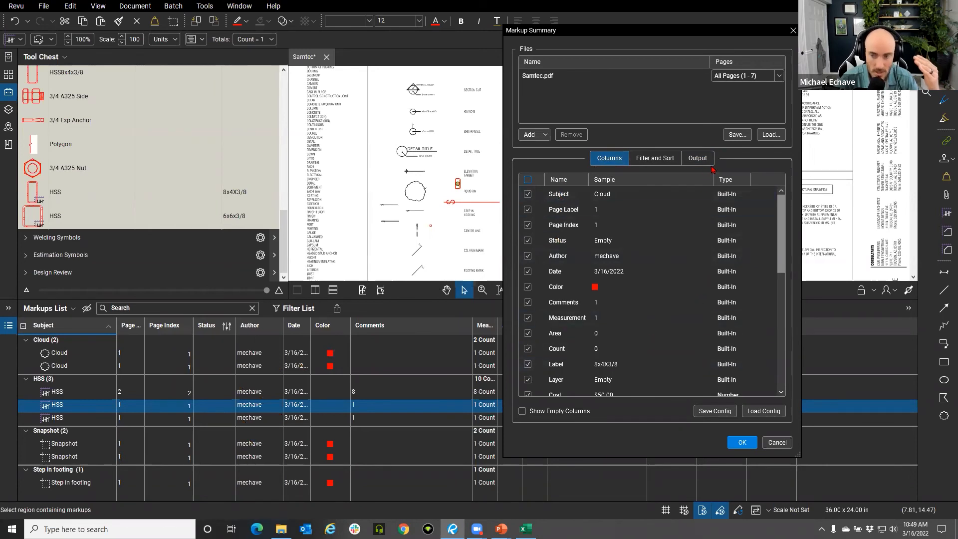
left_click(651, 159)
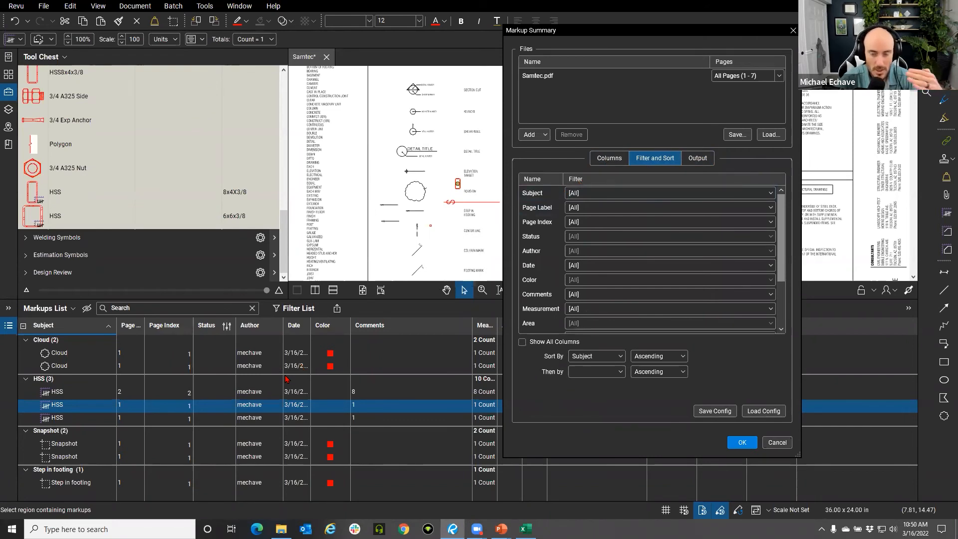
left_click(602, 192)
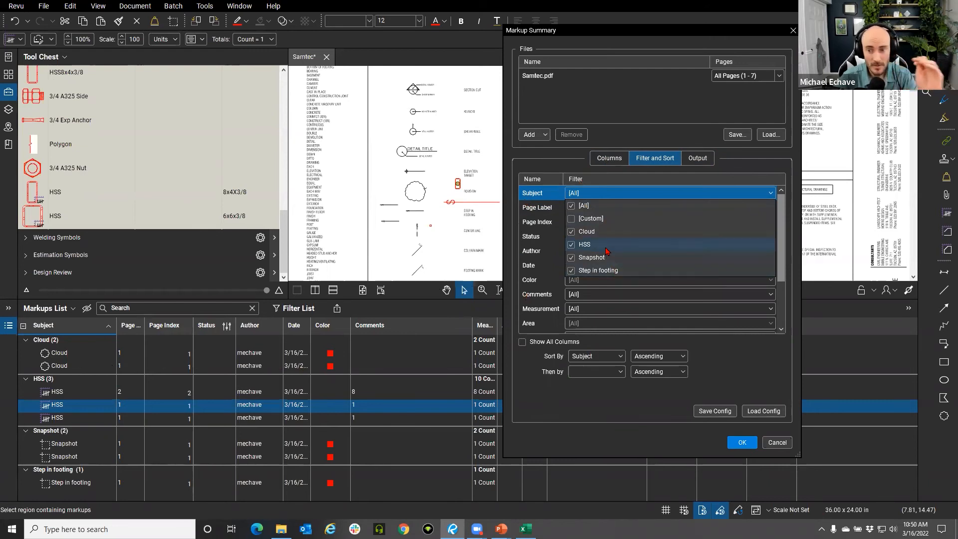
left_click(608, 194)
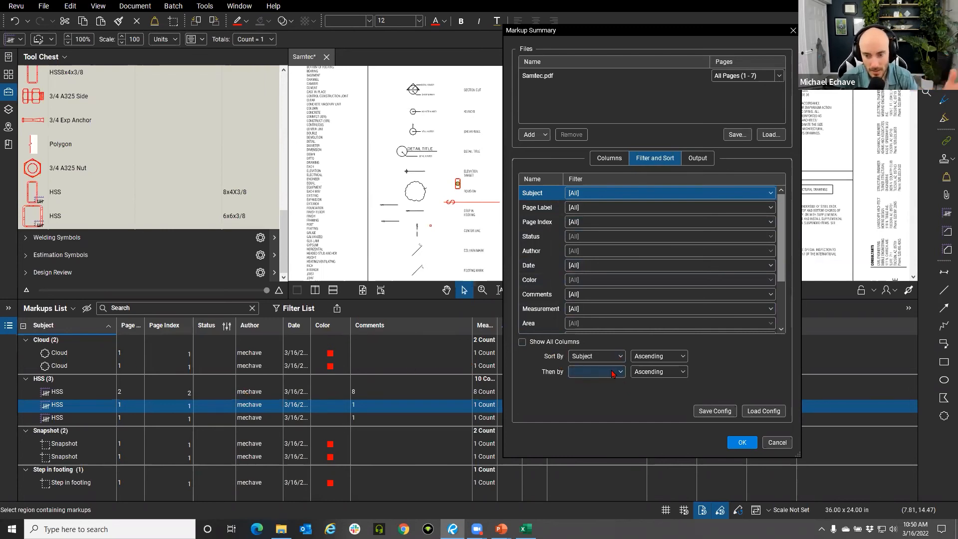
left_click(693, 159)
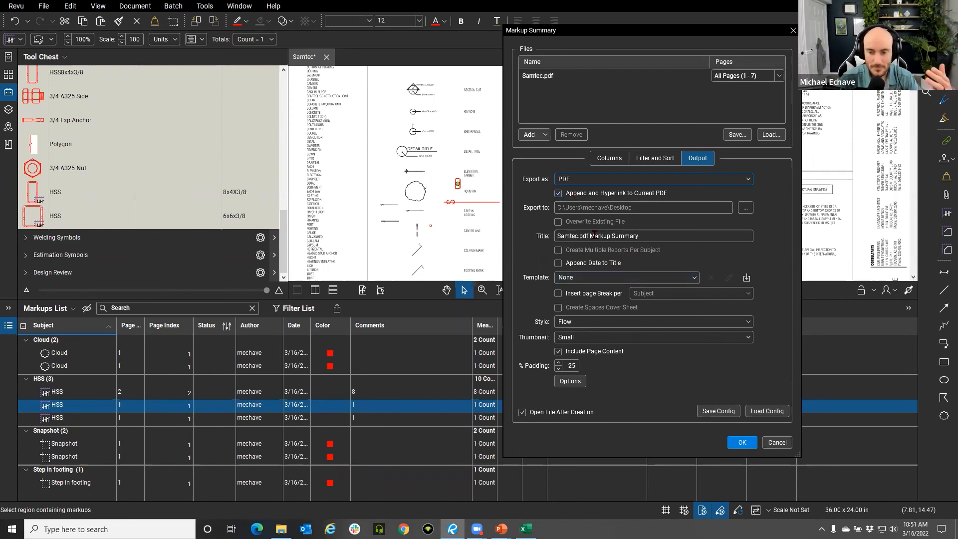
left_click(597, 278)
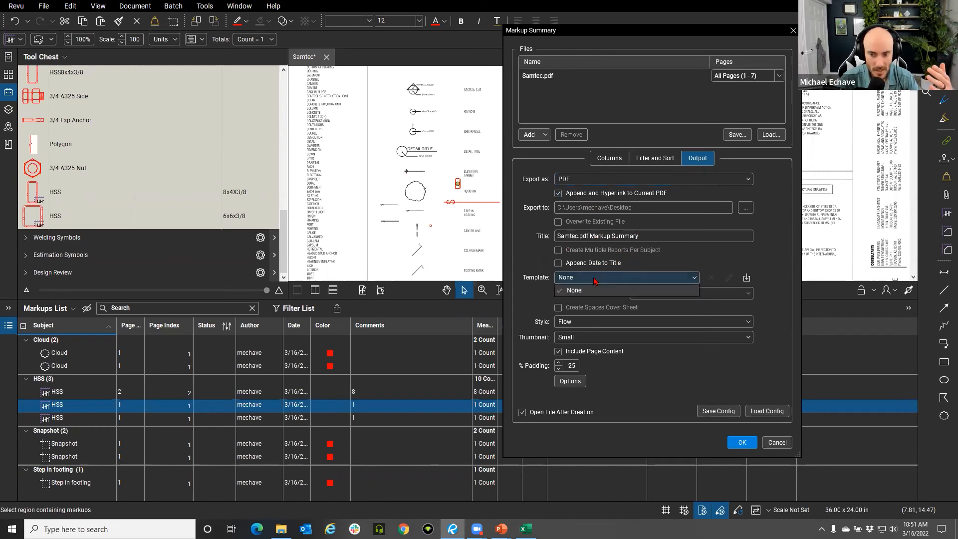
left_click(716, 260)
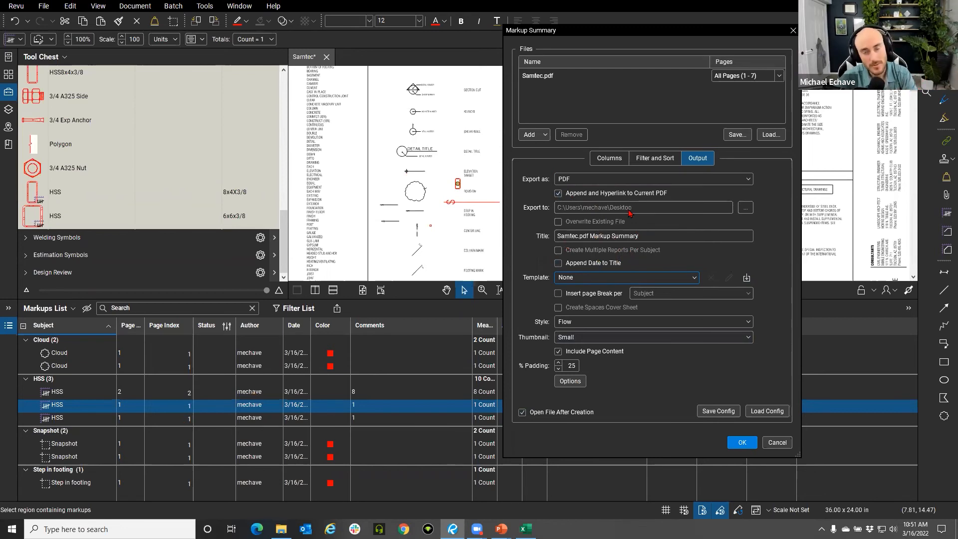
left_click(577, 323)
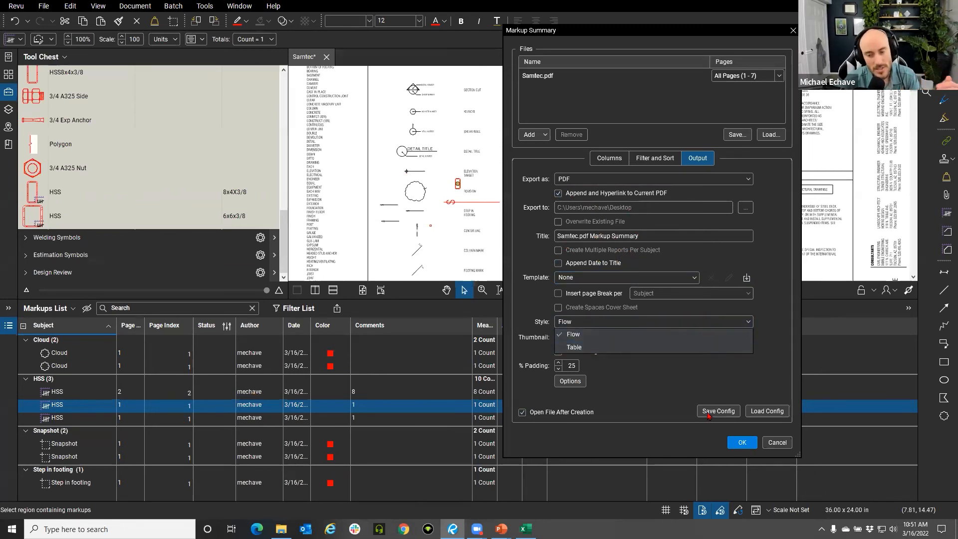
left_click(648, 381)
left_click(578, 339)
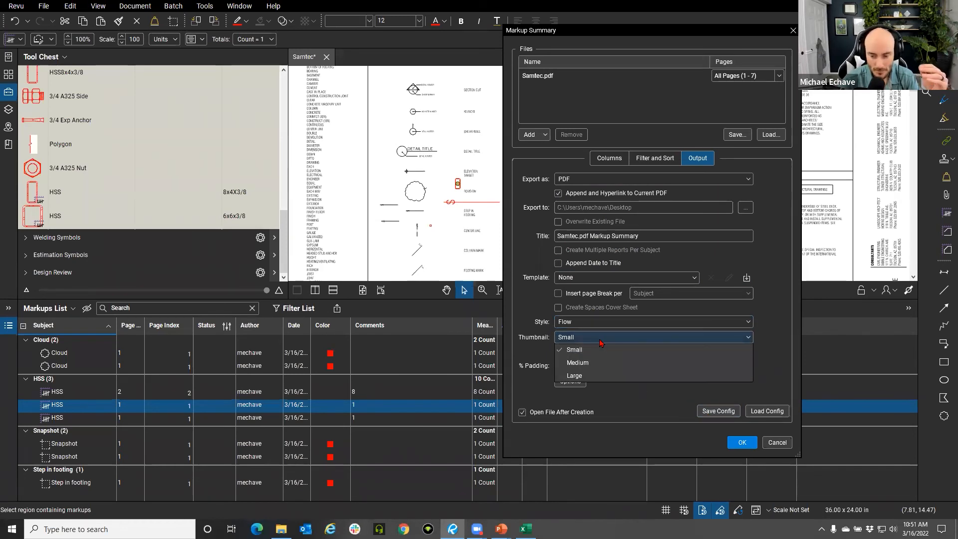
left_click(619, 399)
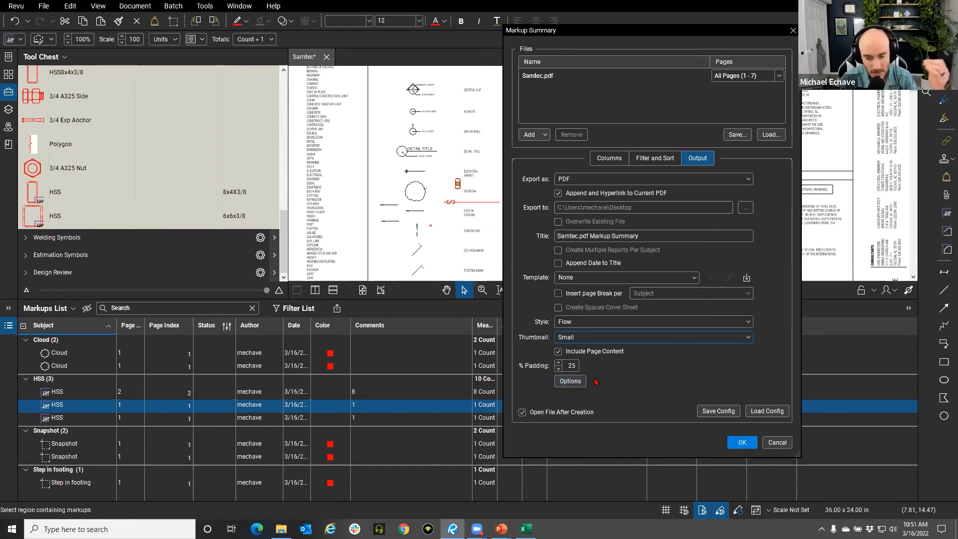
- Set the padding around the included page content to 63 percent for the markup summary's thumbnails
left_click(558, 362)
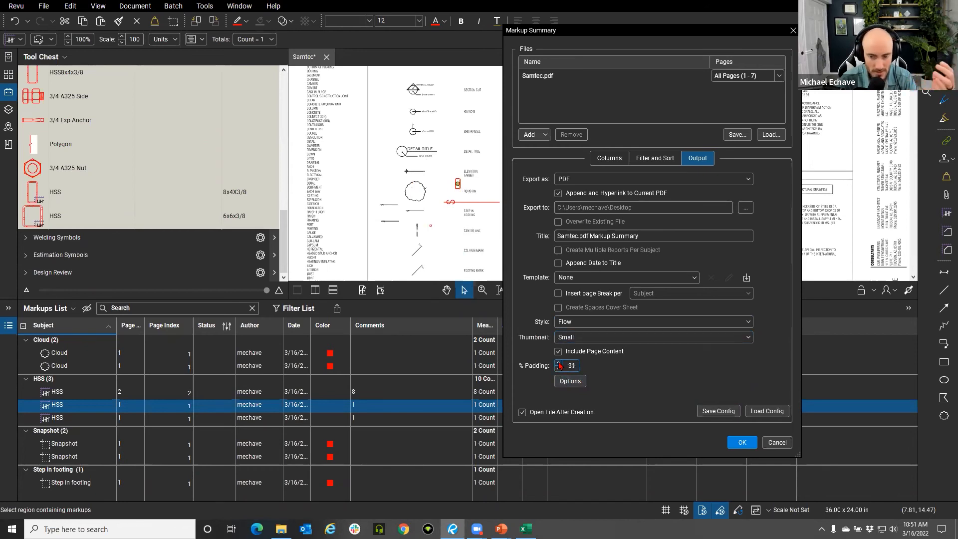
left_click_drag(559, 365, 559, 366)
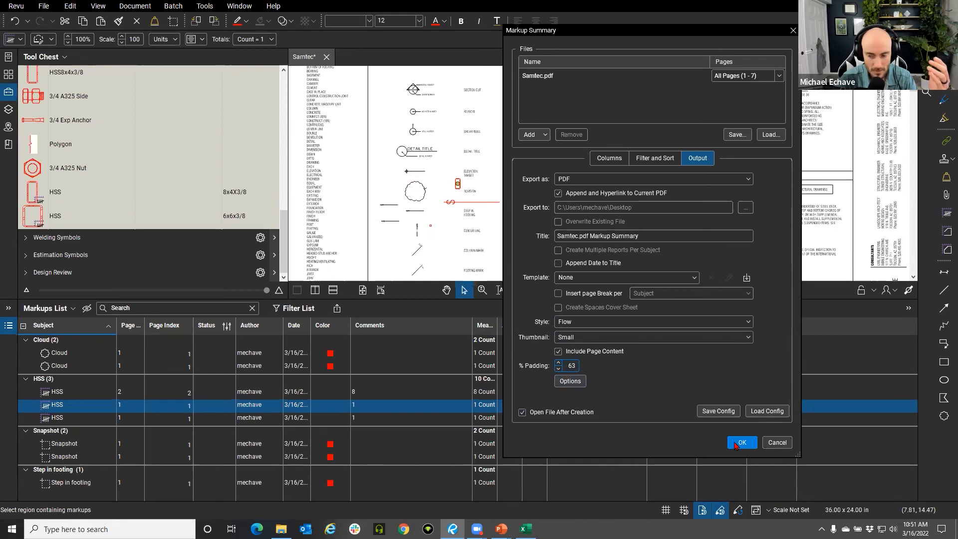
left_click(604, 158)
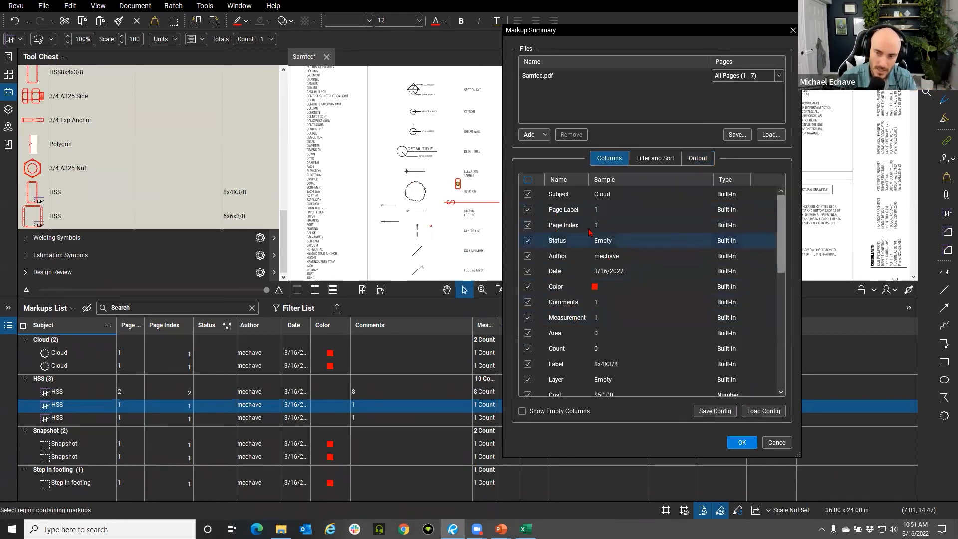
left_click(642, 159)
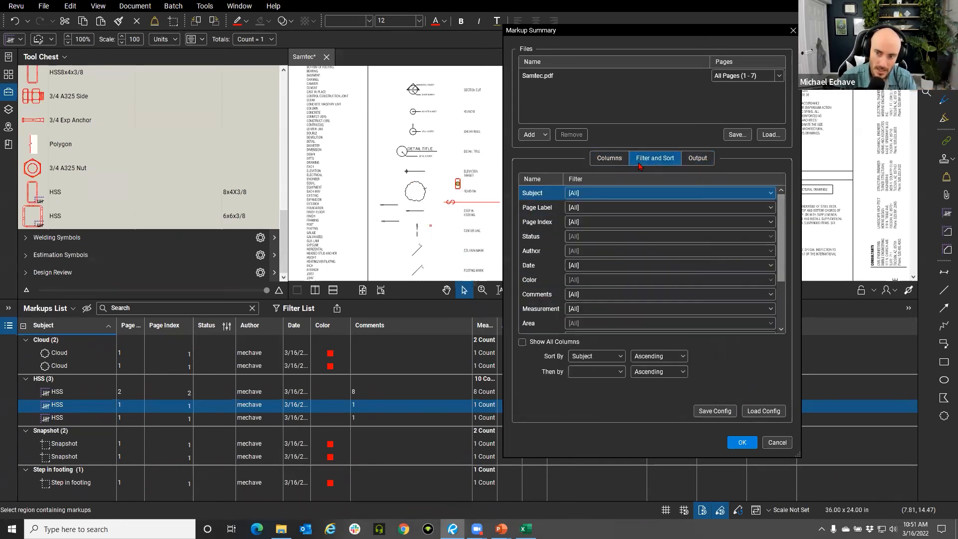
left_click(691, 159)
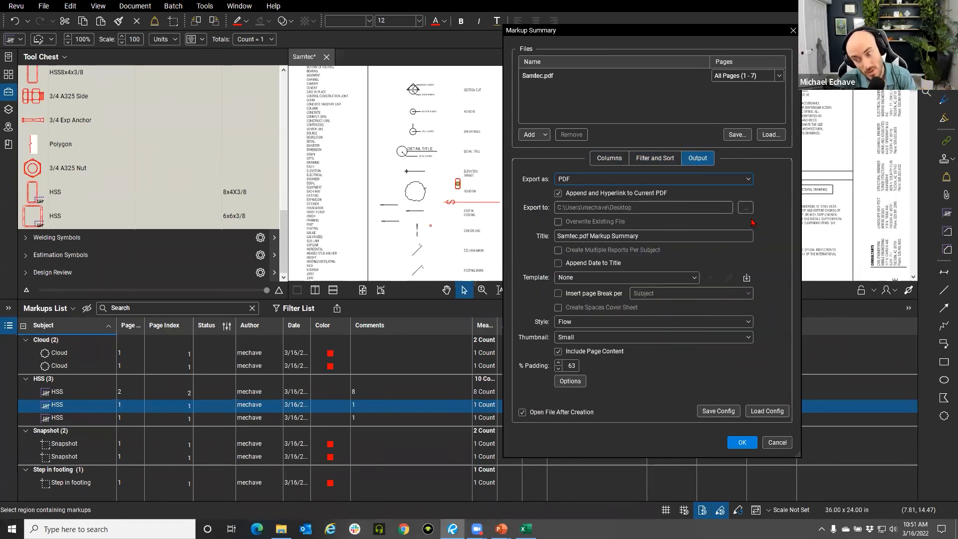
left_click(718, 412)
left_click(138, 469)
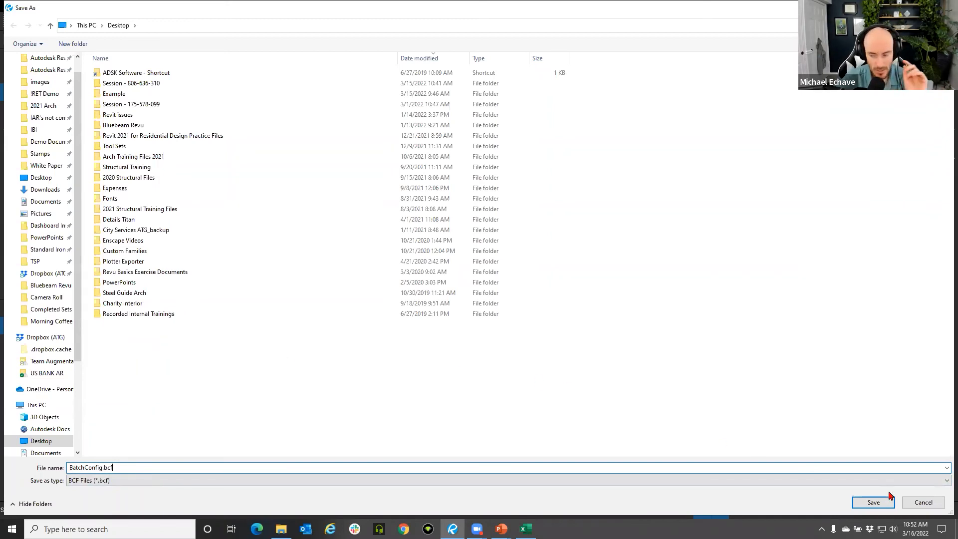
left_click(907, 501)
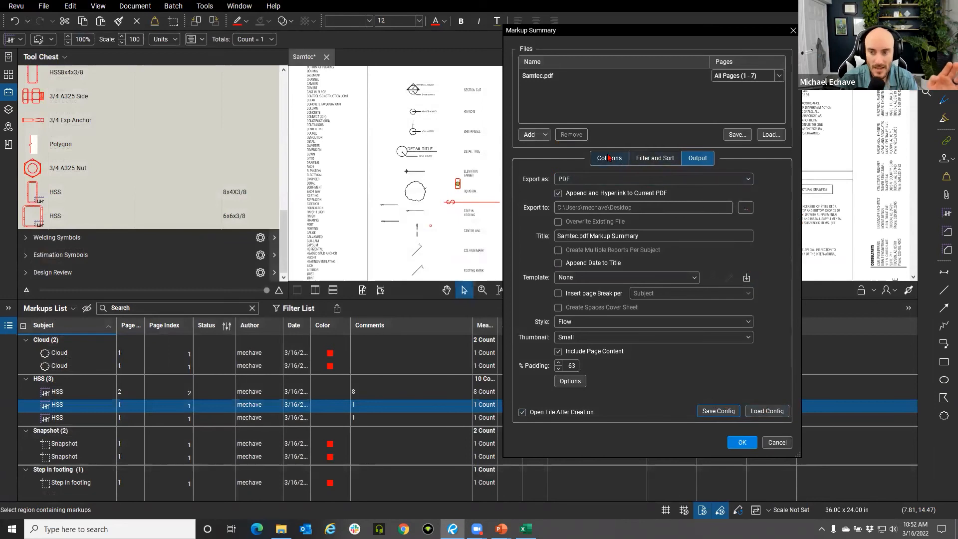
- Generate the PDF markup summary, appended and hyperlinked to the current Samtec.pdf, and hide the Markups List and Tool Chest
left_click(680, 158)
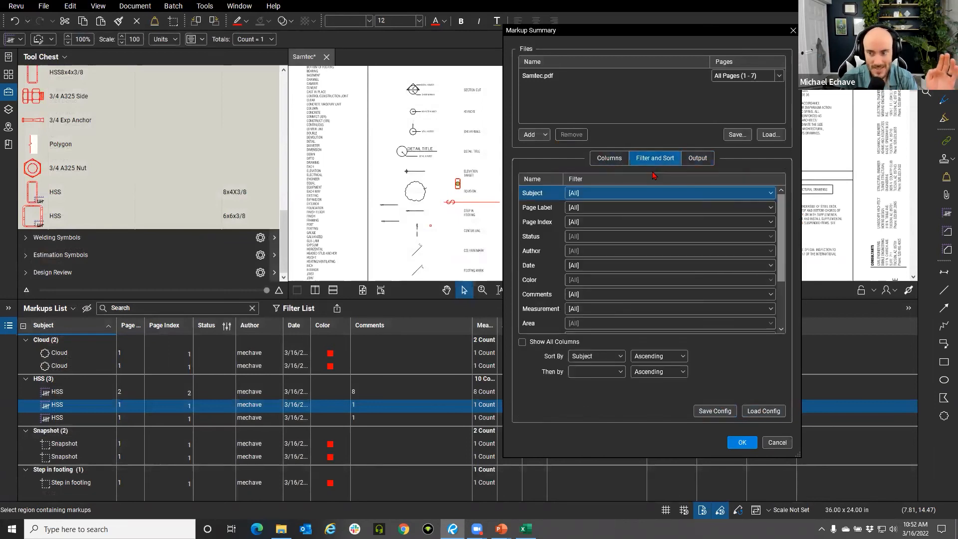
left_click(600, 159)
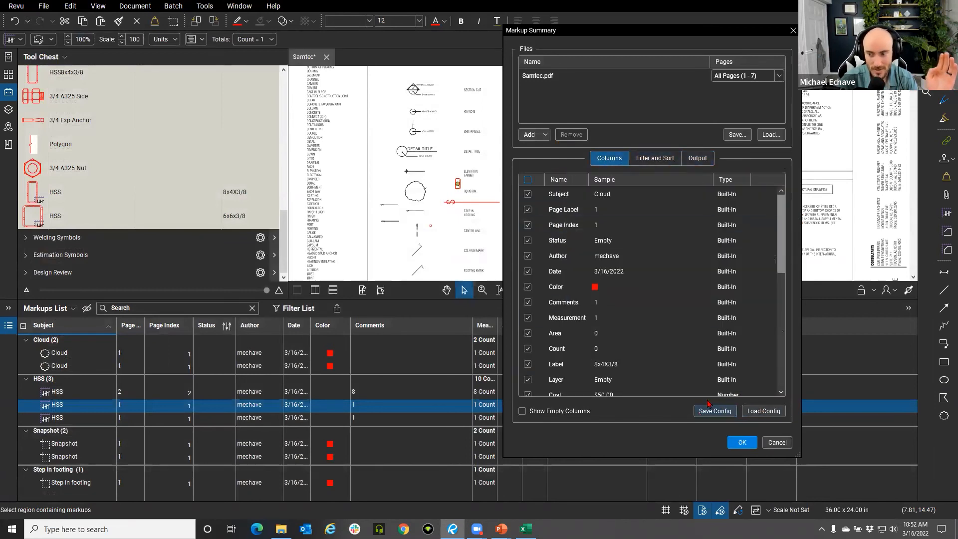
left_click(693, 158)
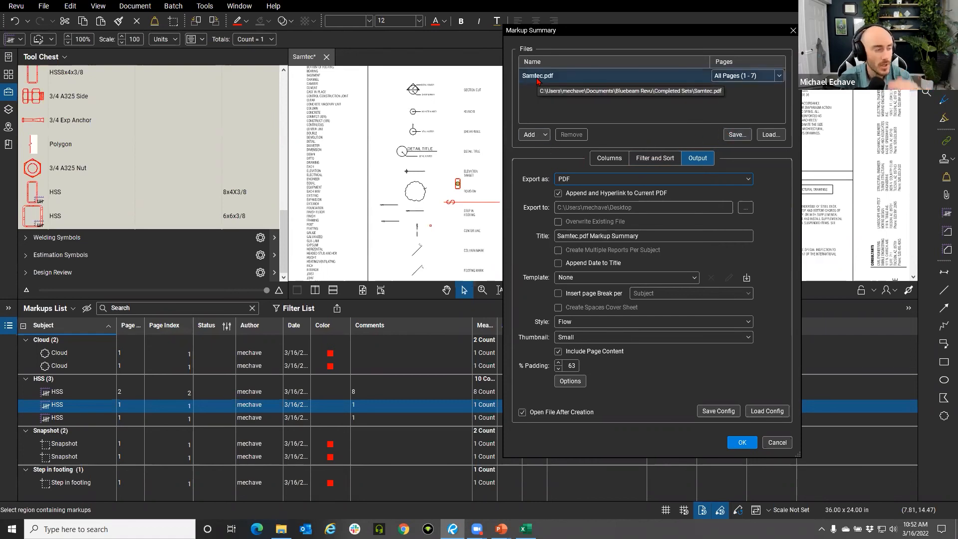
left_click(742, 443)
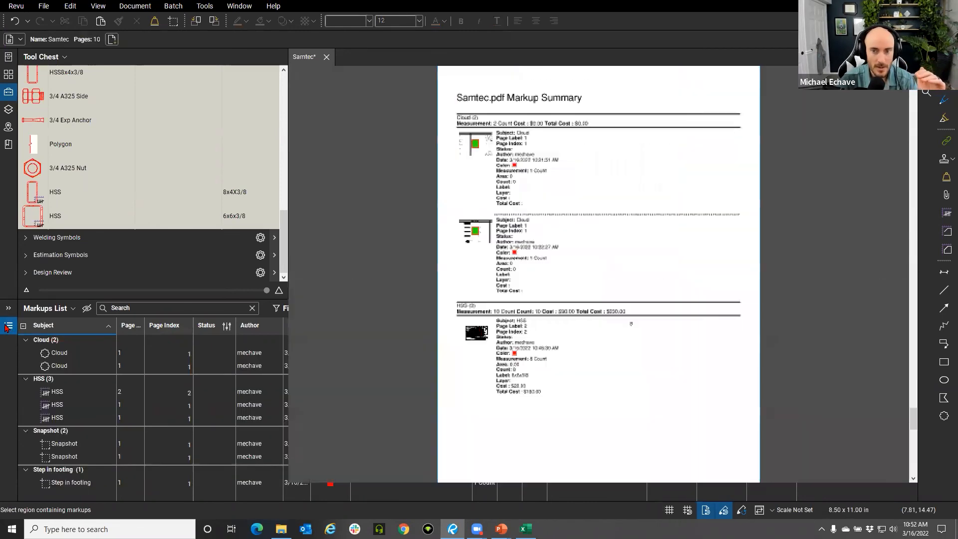
left_click(9, 327)
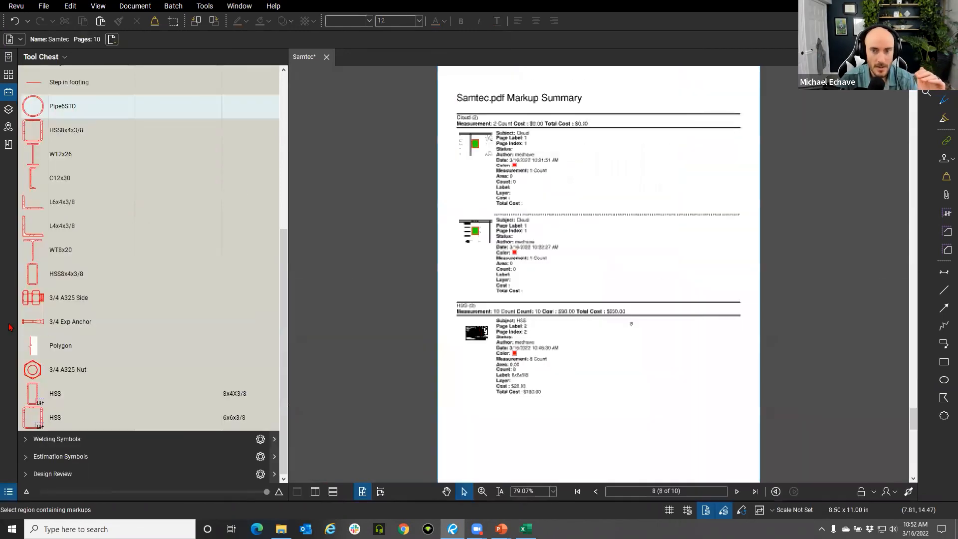
left_click(6, 96)
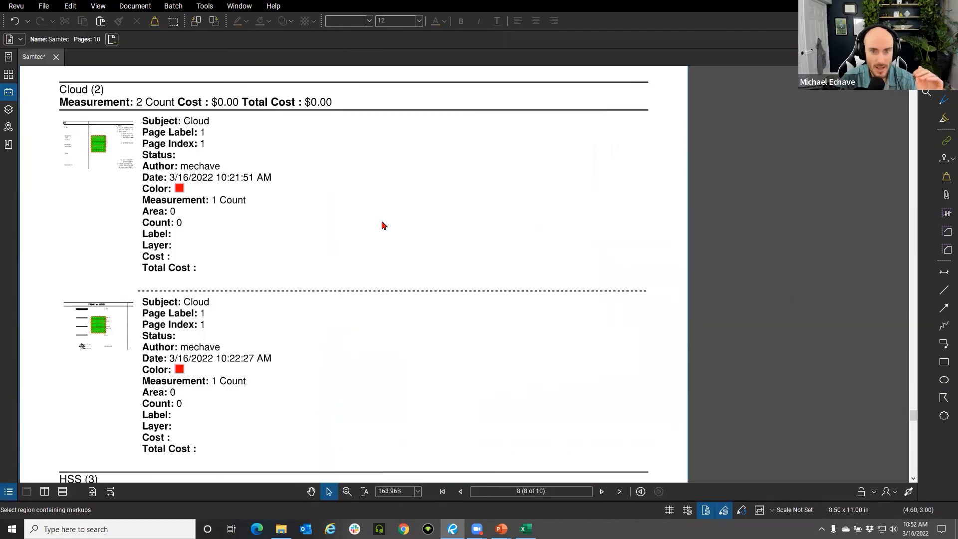
- Examine the Cloud and HSS entries on the appended summary page, and follow the second Cloud's thumbnail link to its markup on page 1
scroll(533, 177, "down", 3)
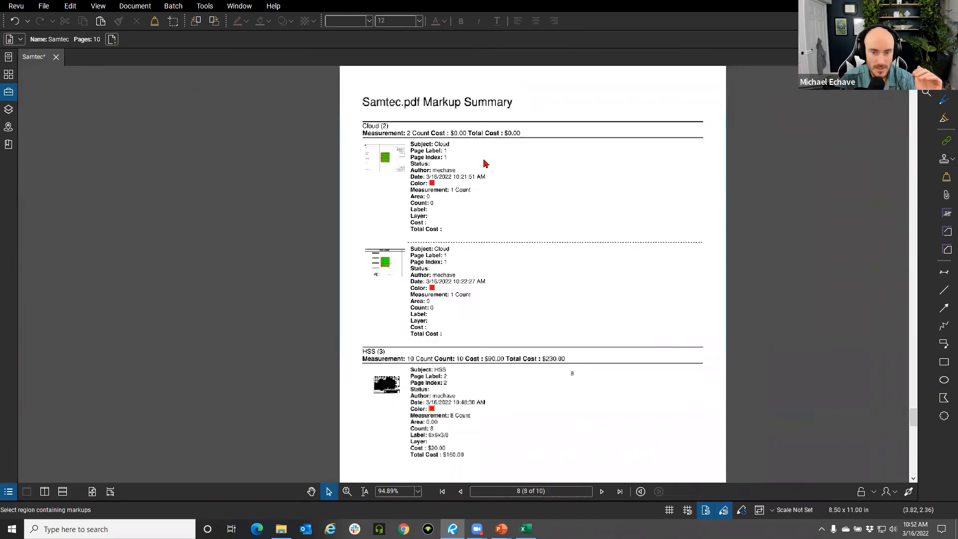
left_click_drag(524, 332, 491, 201)
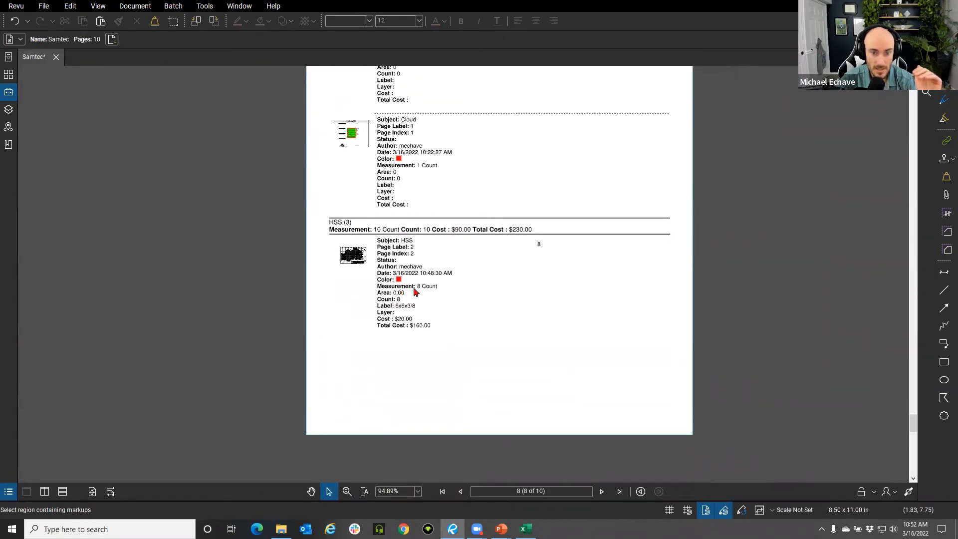
scroll(417, 291, "up", 3)
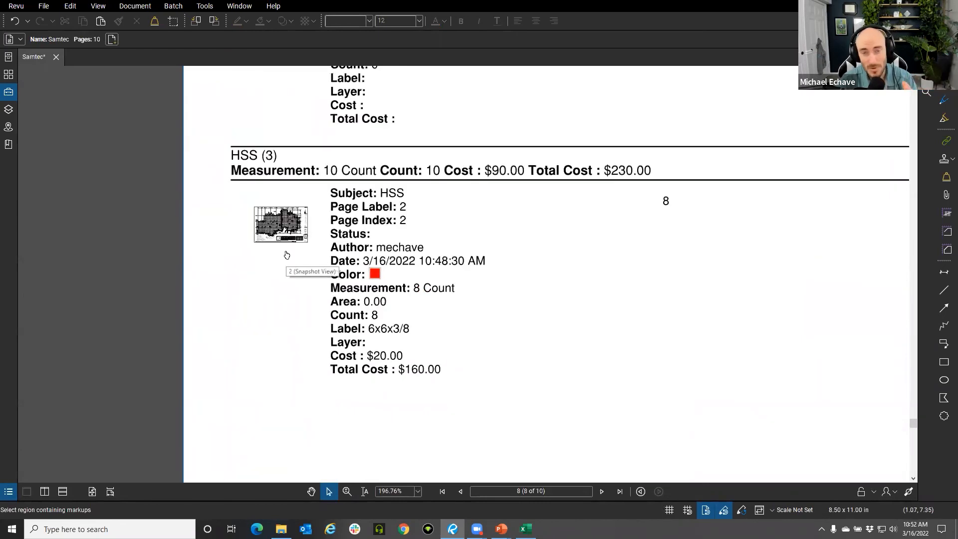
scroll(287, 254, "up", 5)
scroll(349, 368, "down", 3)
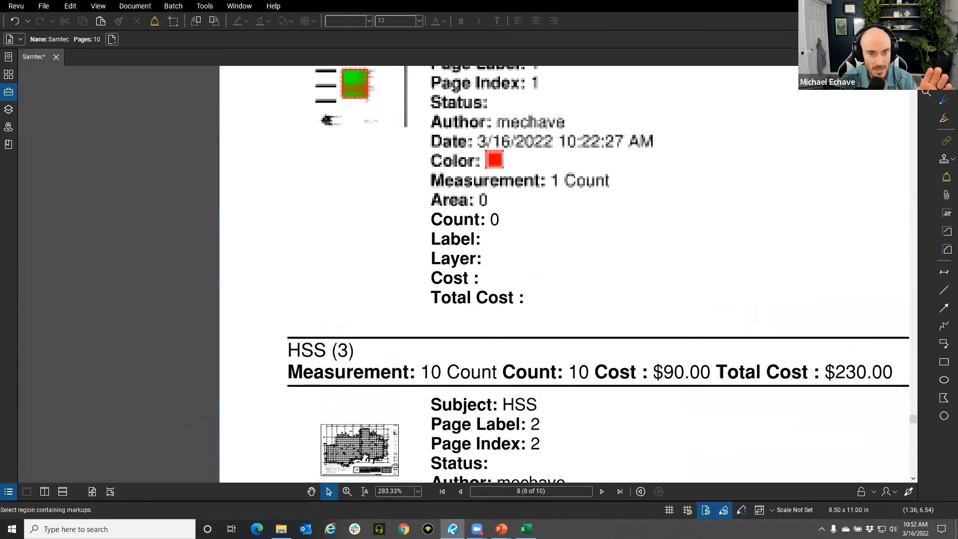
left_click_drag(404, 380, 423, 538)
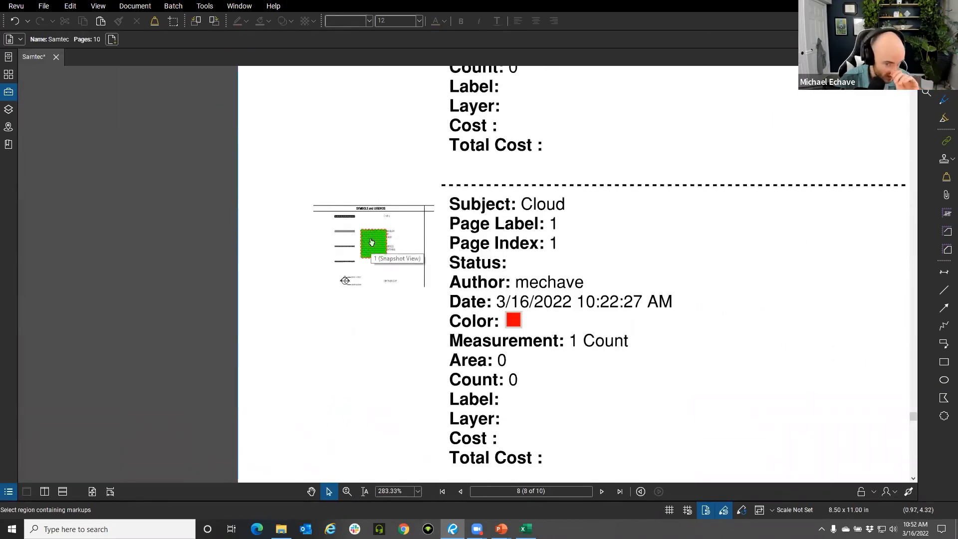
scroll(371, 247, "down", 5)
scroll(345, 252, "up", 1)
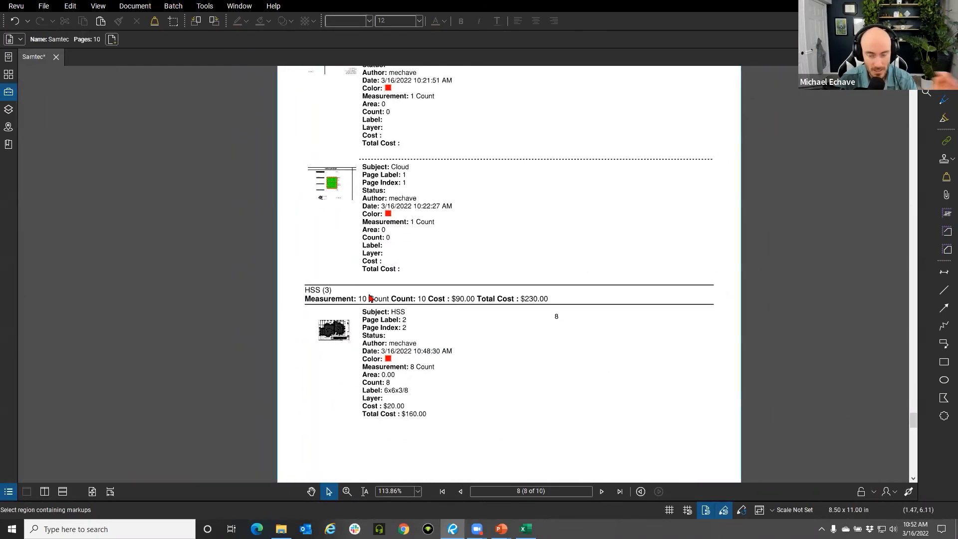
scroll(369, 298, "up", 3)
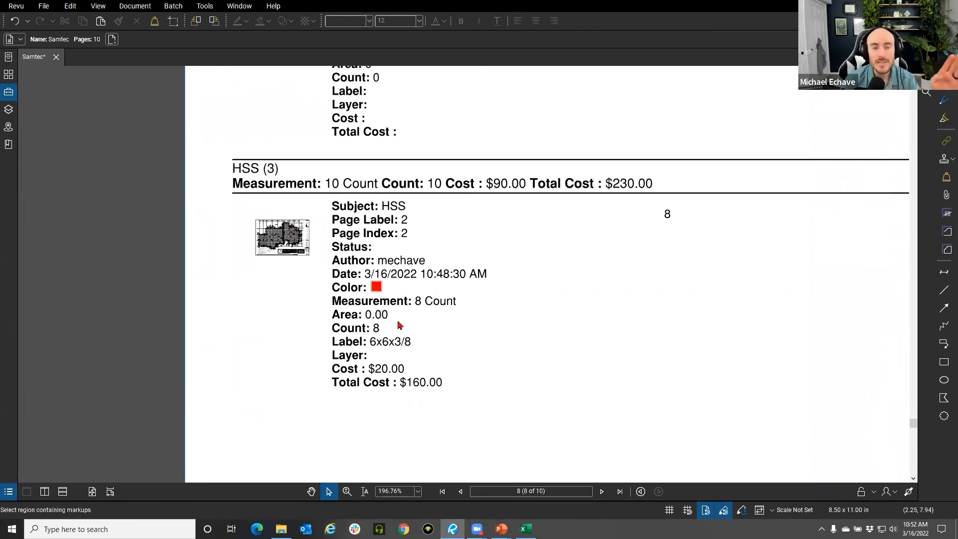
scroll(399, 325, "down", 3)
scroll(309, 194, "up", 3)
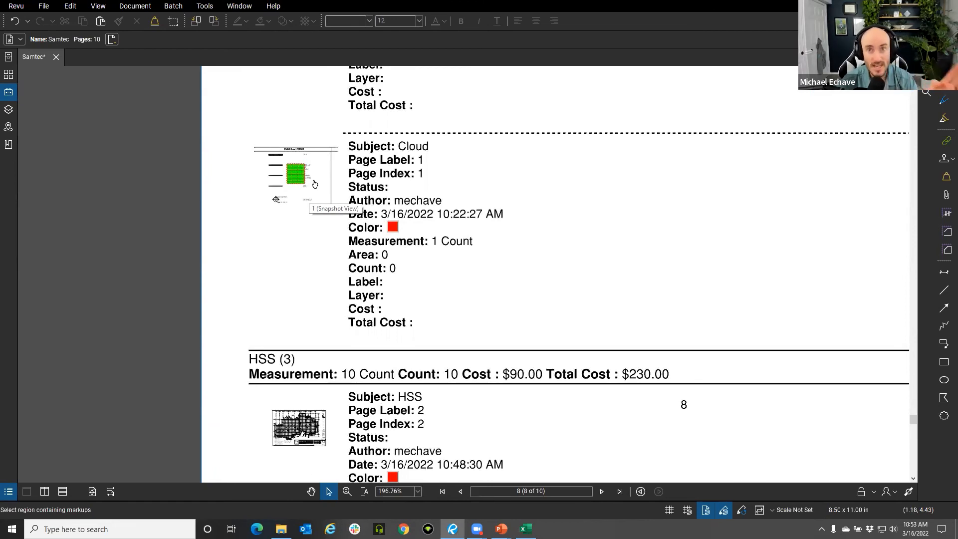
left_click(314, 184)
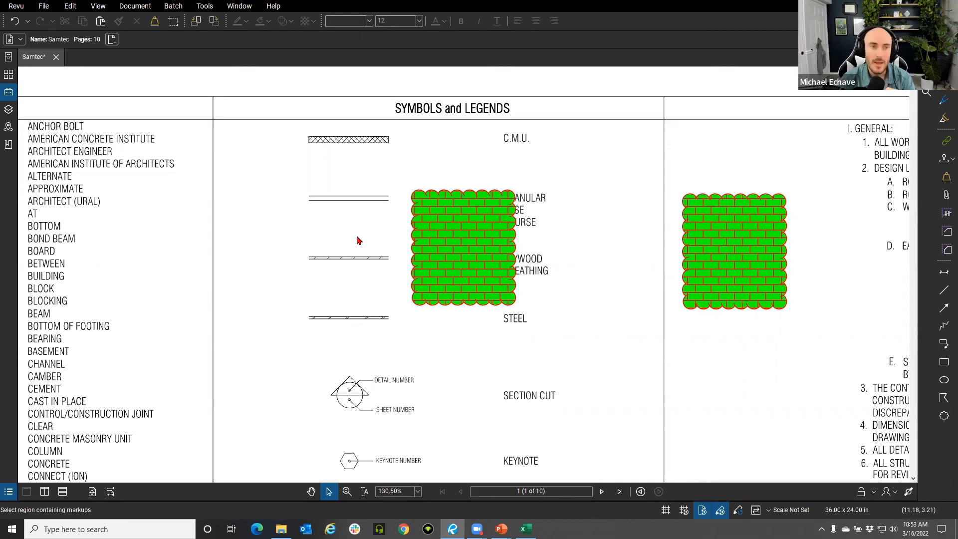
- Show the Markups List in an enlarged pane and add the Height column to it
left_click(9, 491)
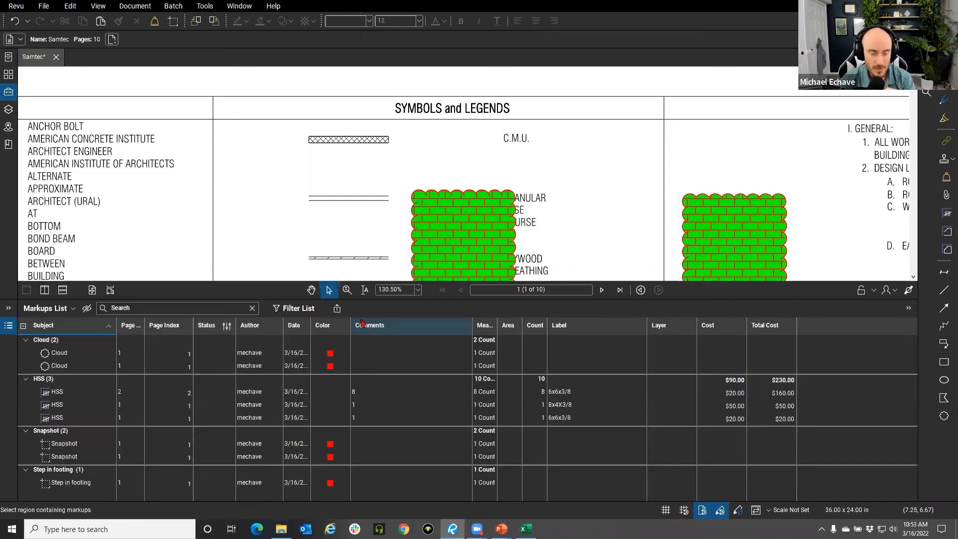
left_click_drag(319, 294, 316, 250)
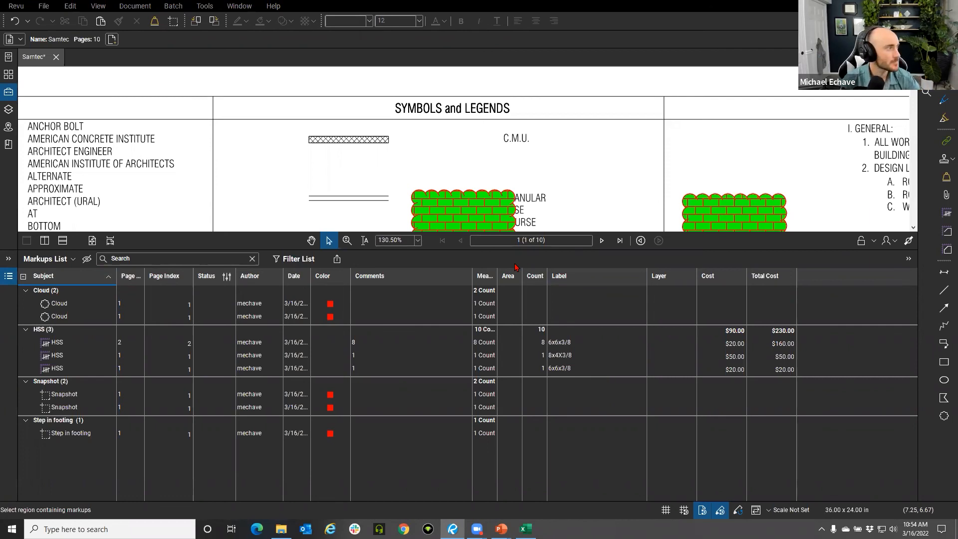
left_click(72, 259)
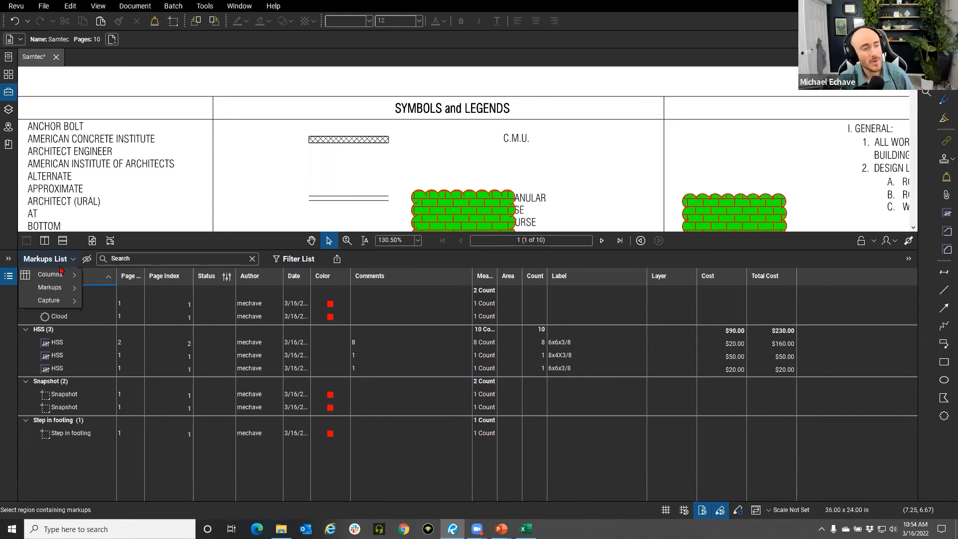
mouse_move(70, 277)
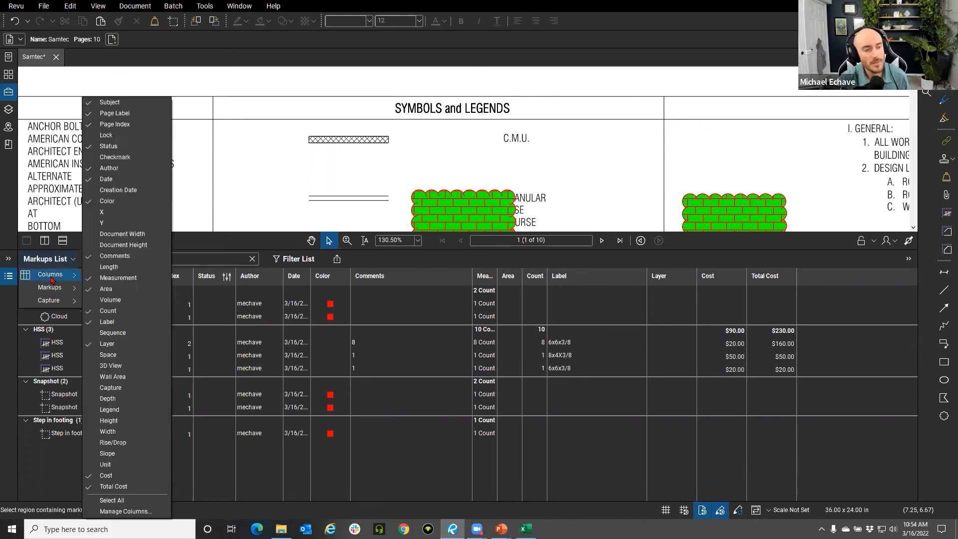
left_click(94, 172)
left_click(54, 258)
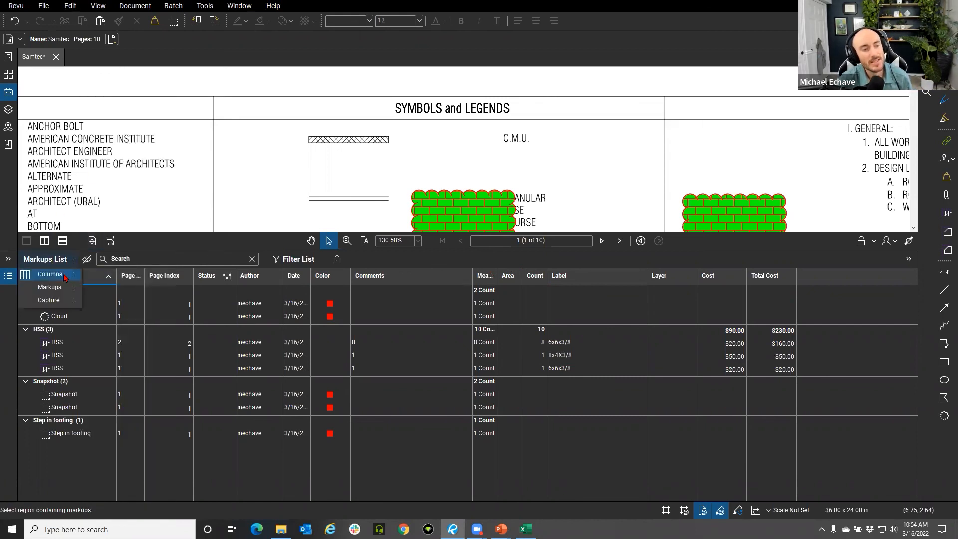
mouse_move(65, 278)
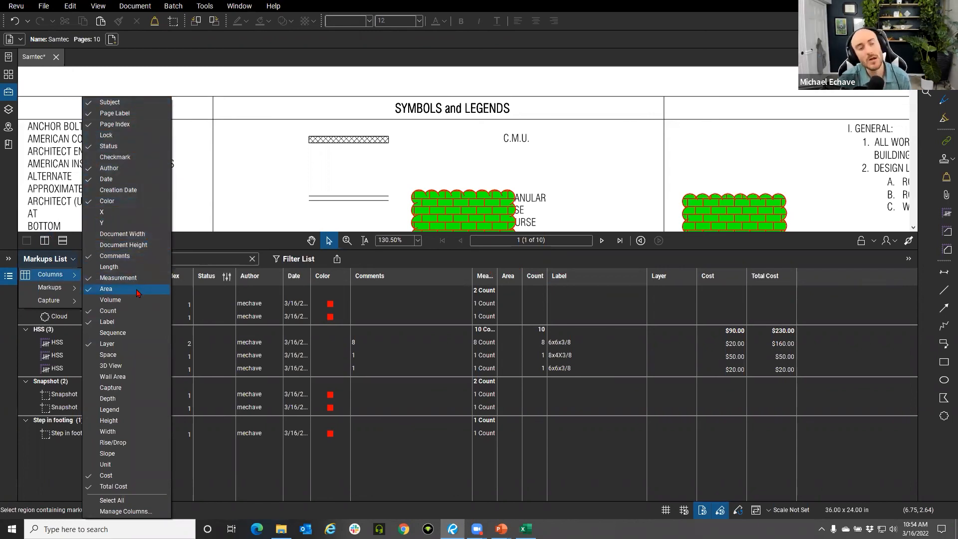
left_click(105, 423)
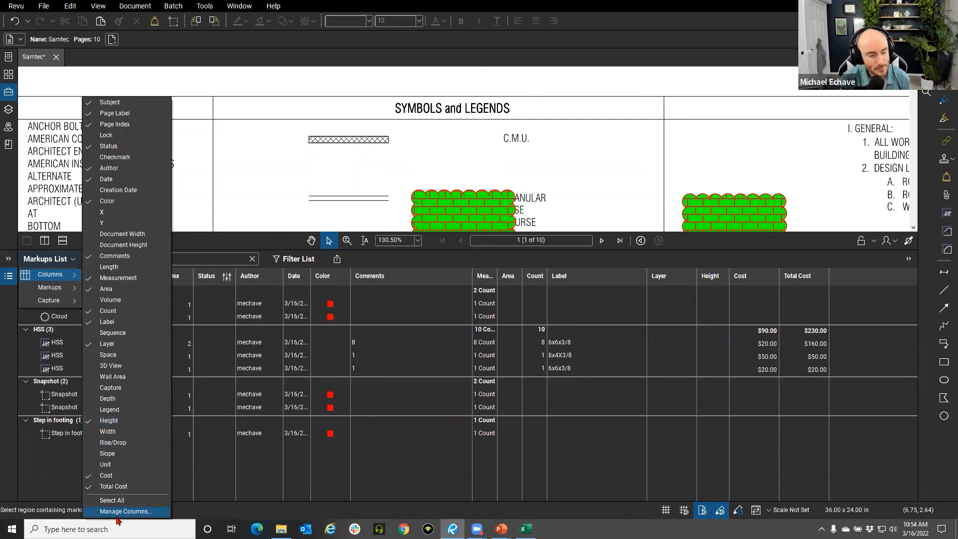
- Review the column display order and the custom columns in the Manage Columns settings, leaving without changes
left_click(118, 514)
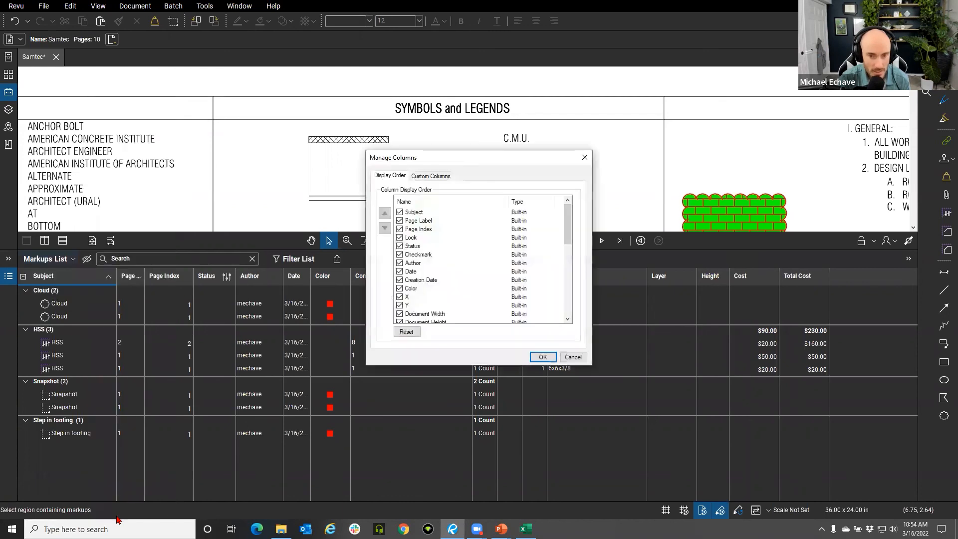
scroll(446, 226, "down", 10)
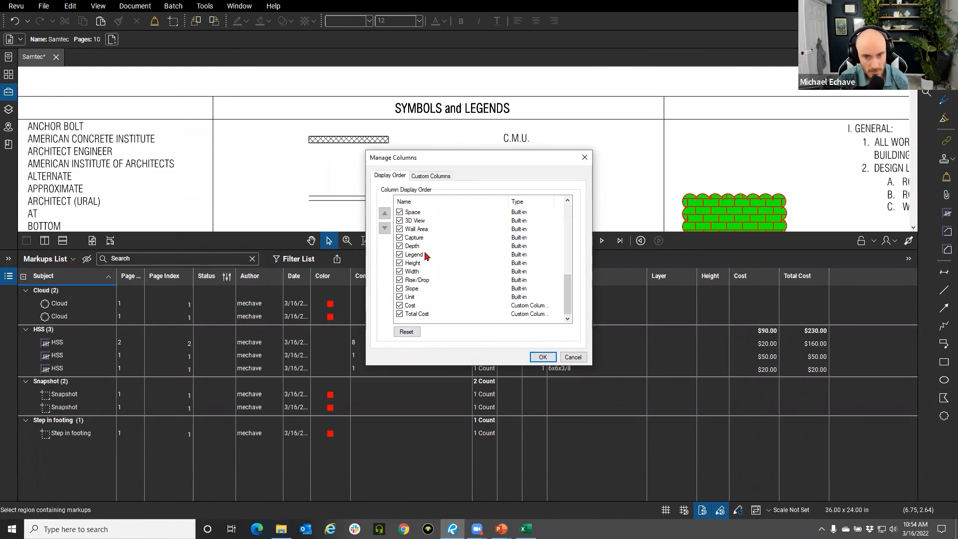
left_click(431, 176)
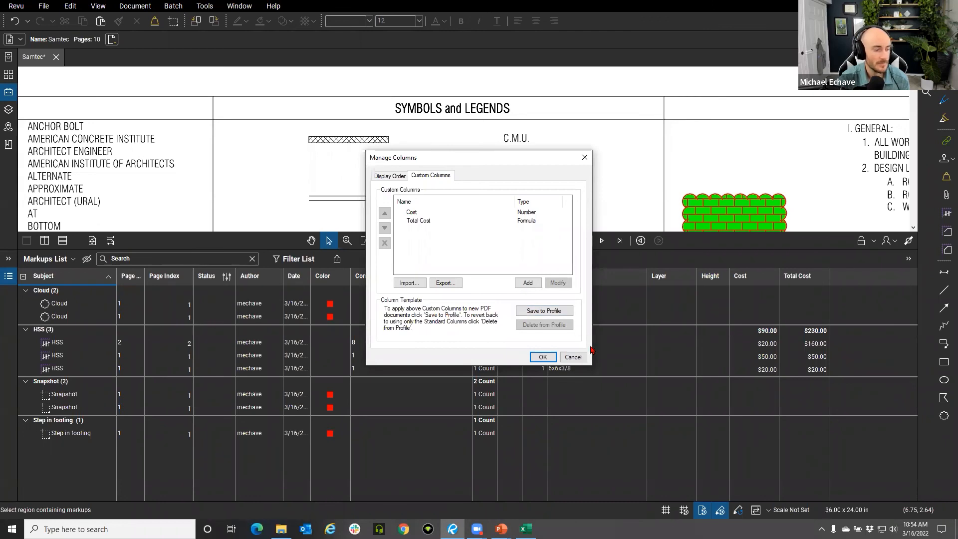
left_click(572, 357)
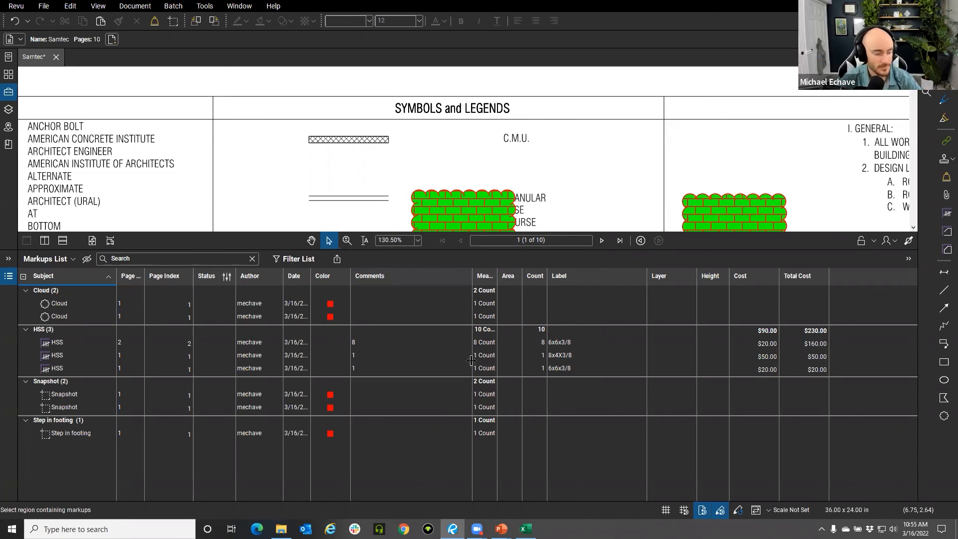
- Switch to the Customize your workflow.pptx slide show in PowerPoint and advance to the closing Thank You slide
key("alt+Tab")
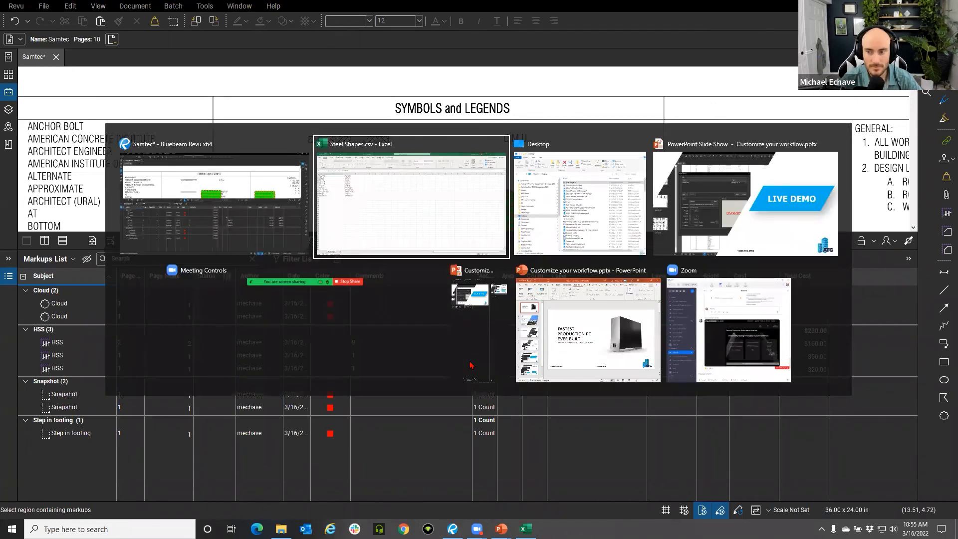
left_click(738, 211)
left_click(559, 212)
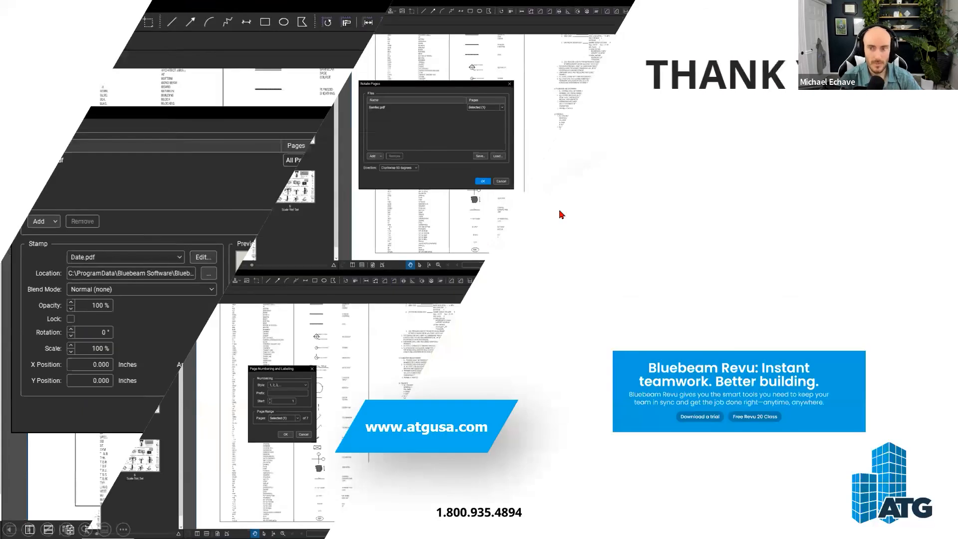